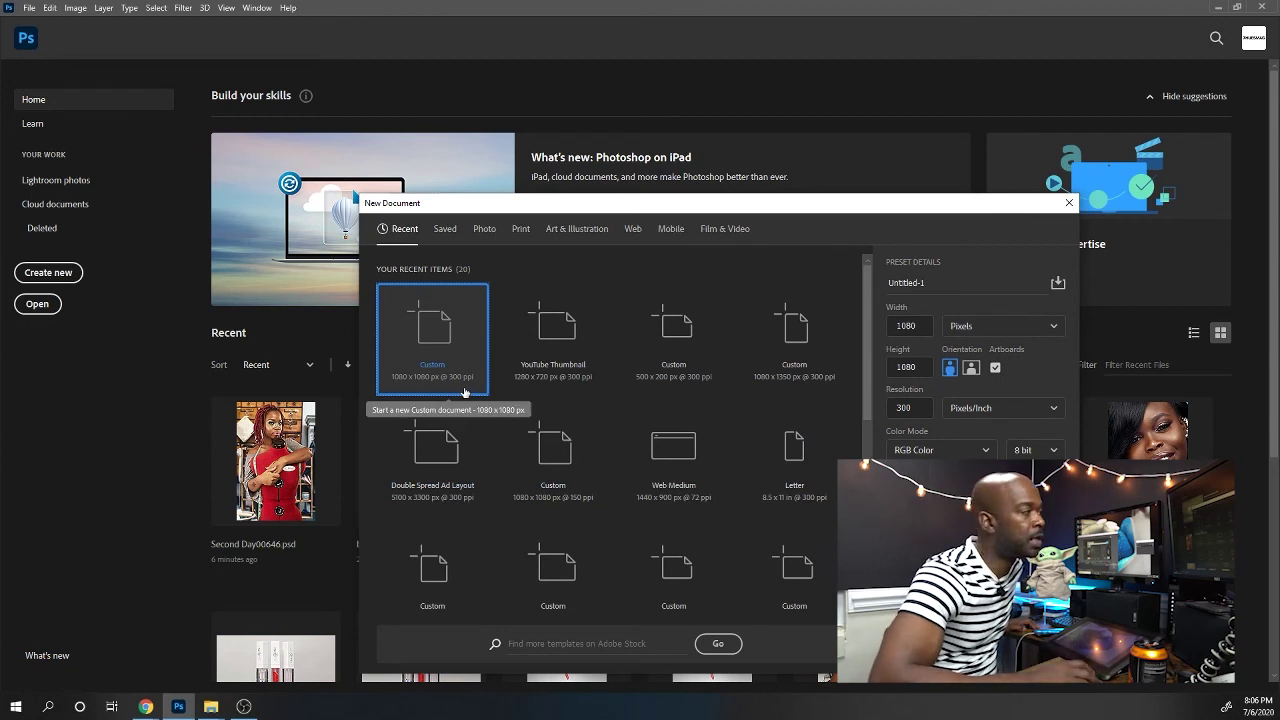
Confirm the new document's width and height are both 1080 px
click(906, 326)
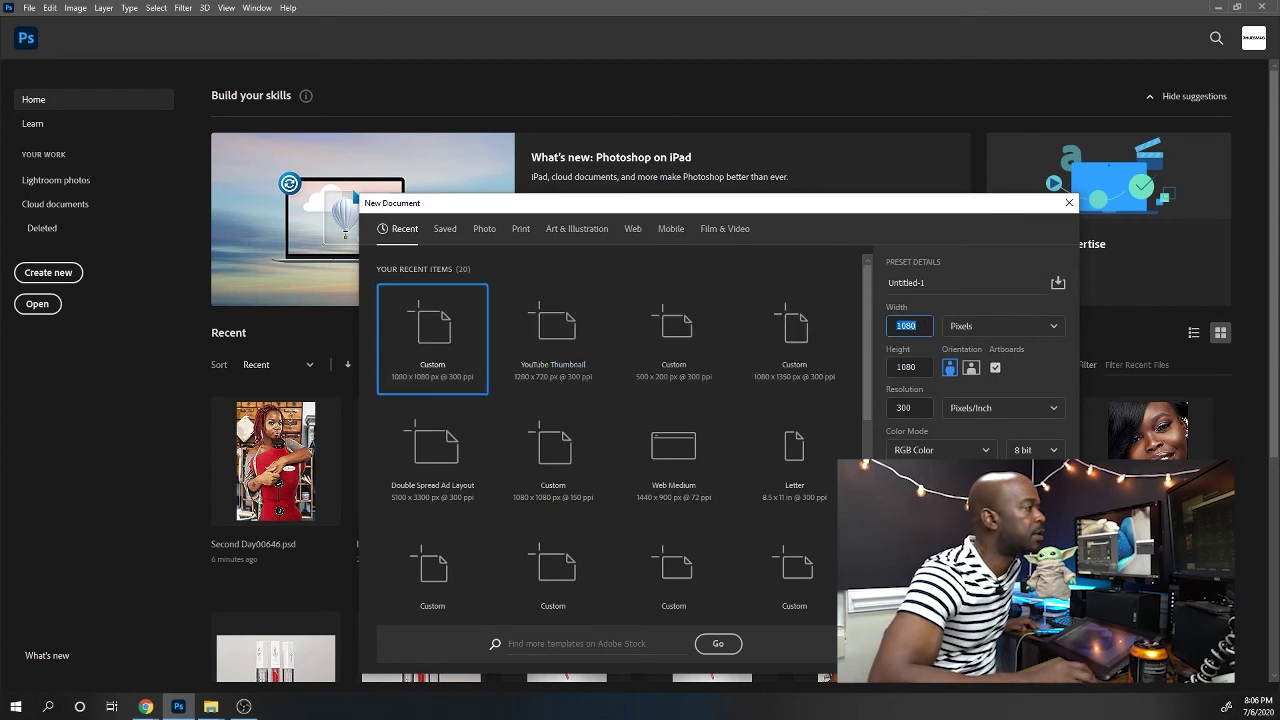
click(921, 370)
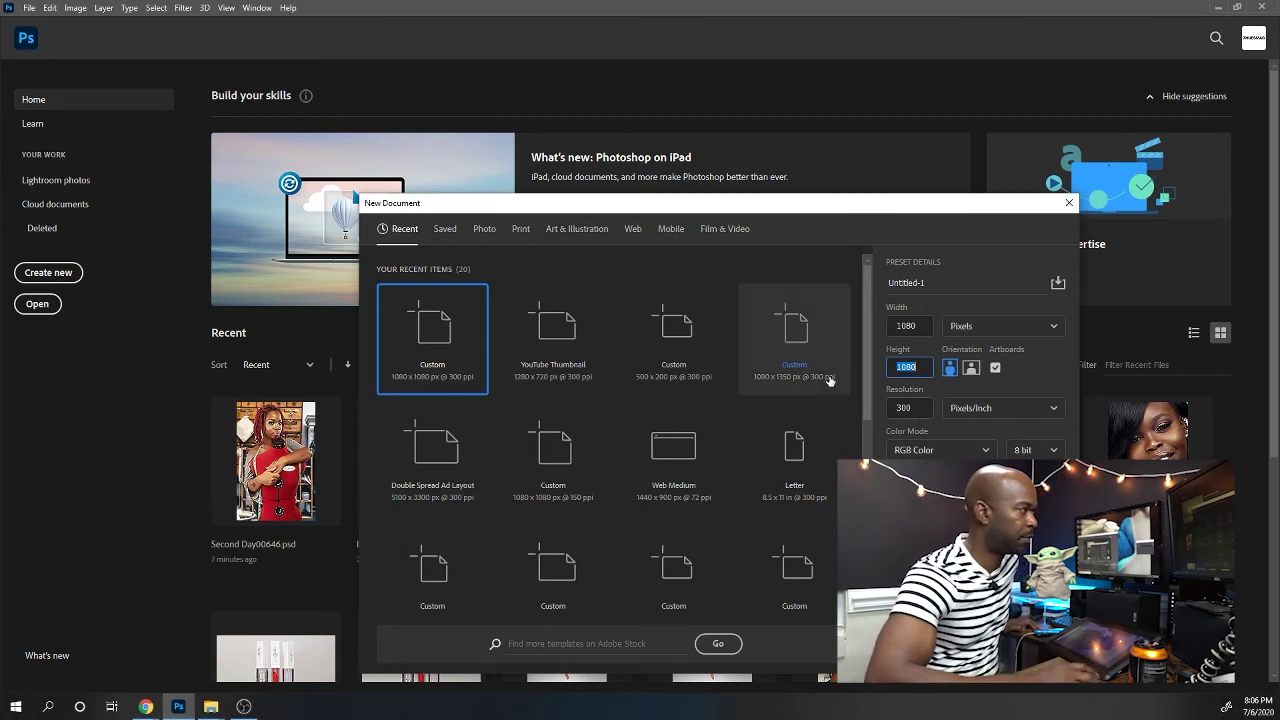
key(Return)
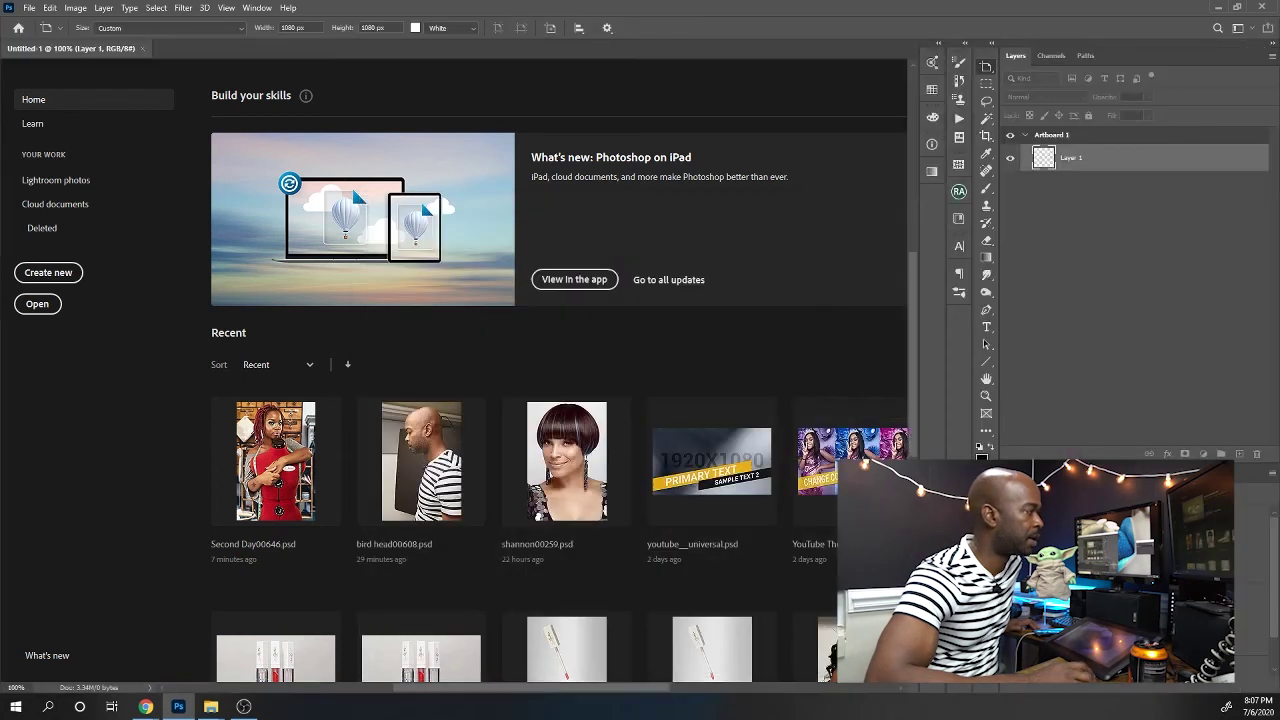
key(v)
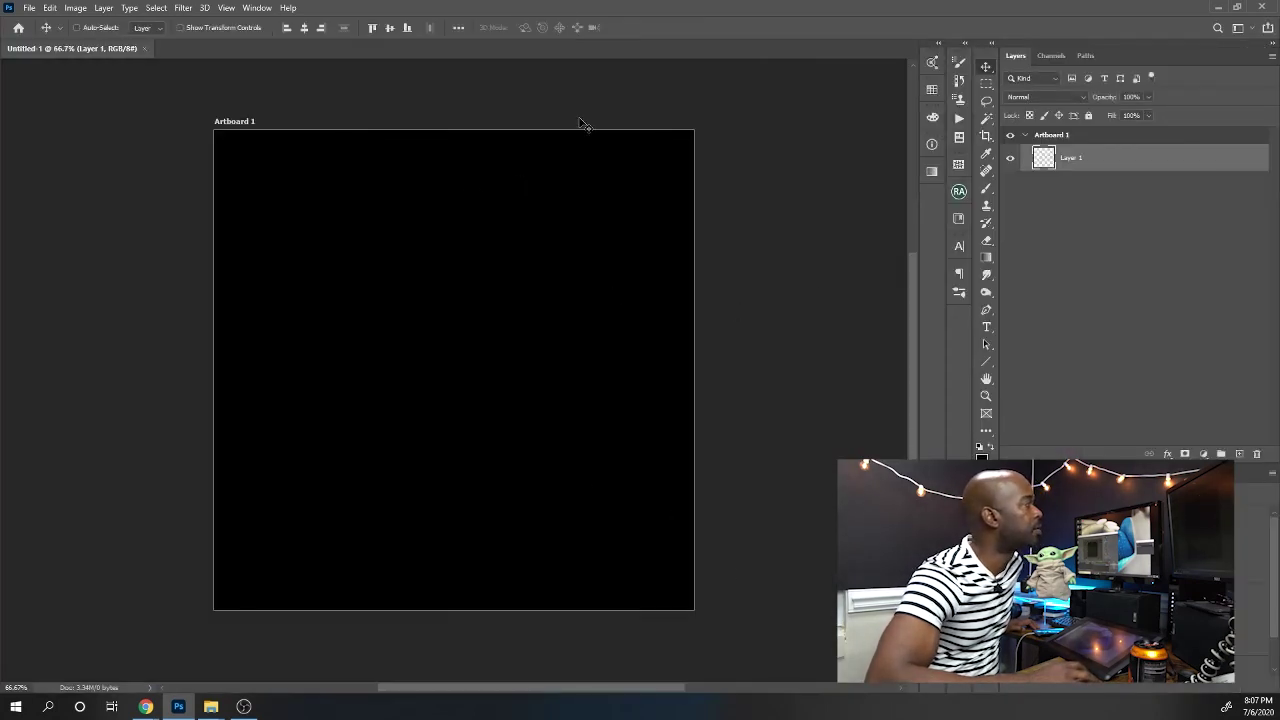
click(989, 75)
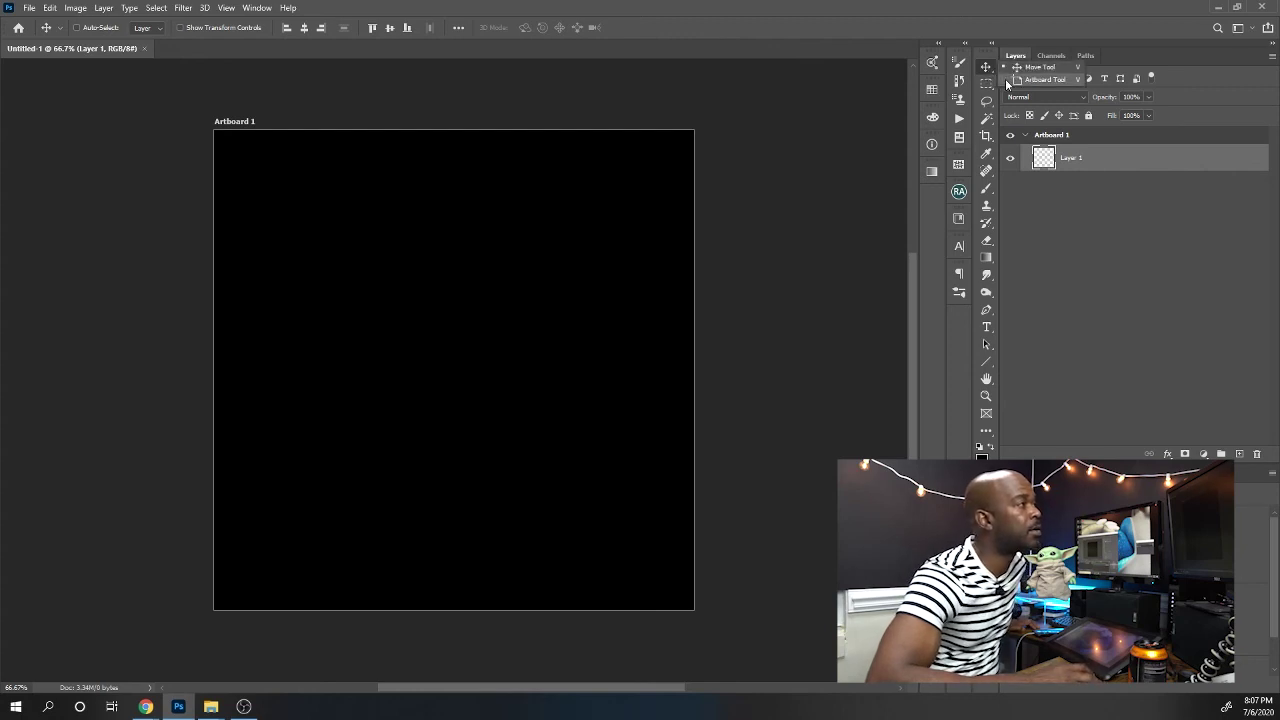
click(1005, 79)
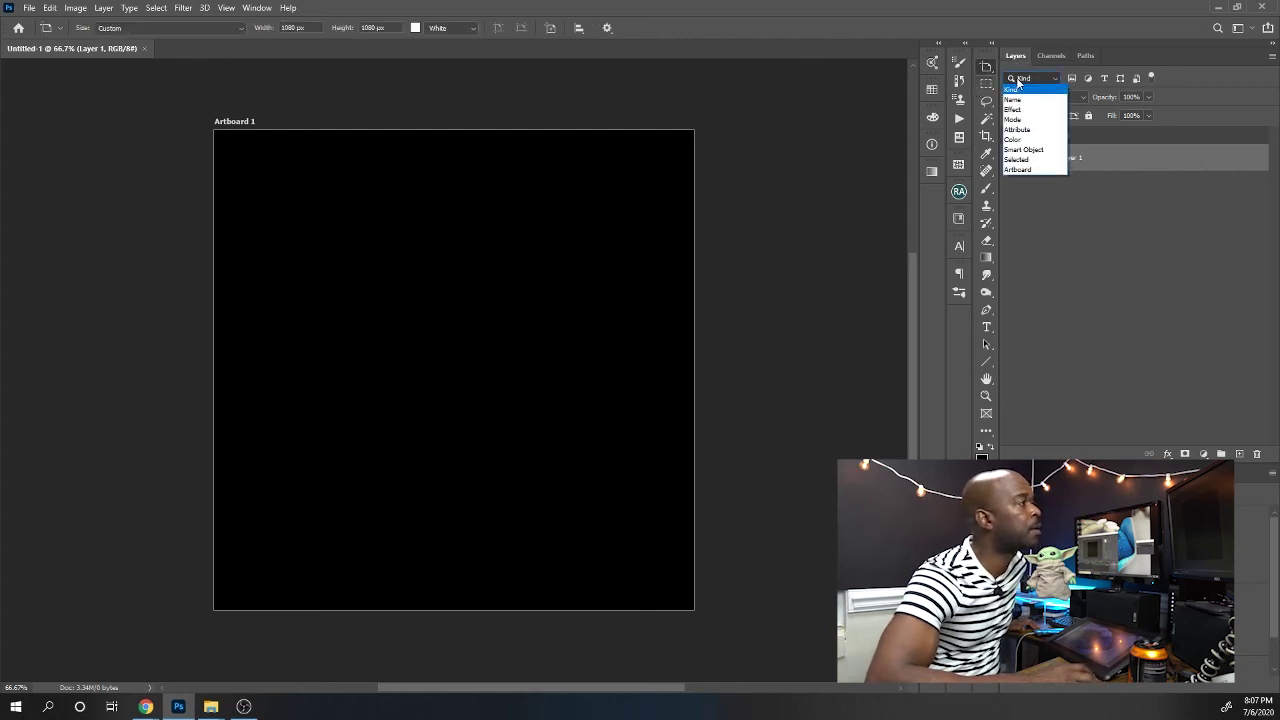
click(1024, 170)
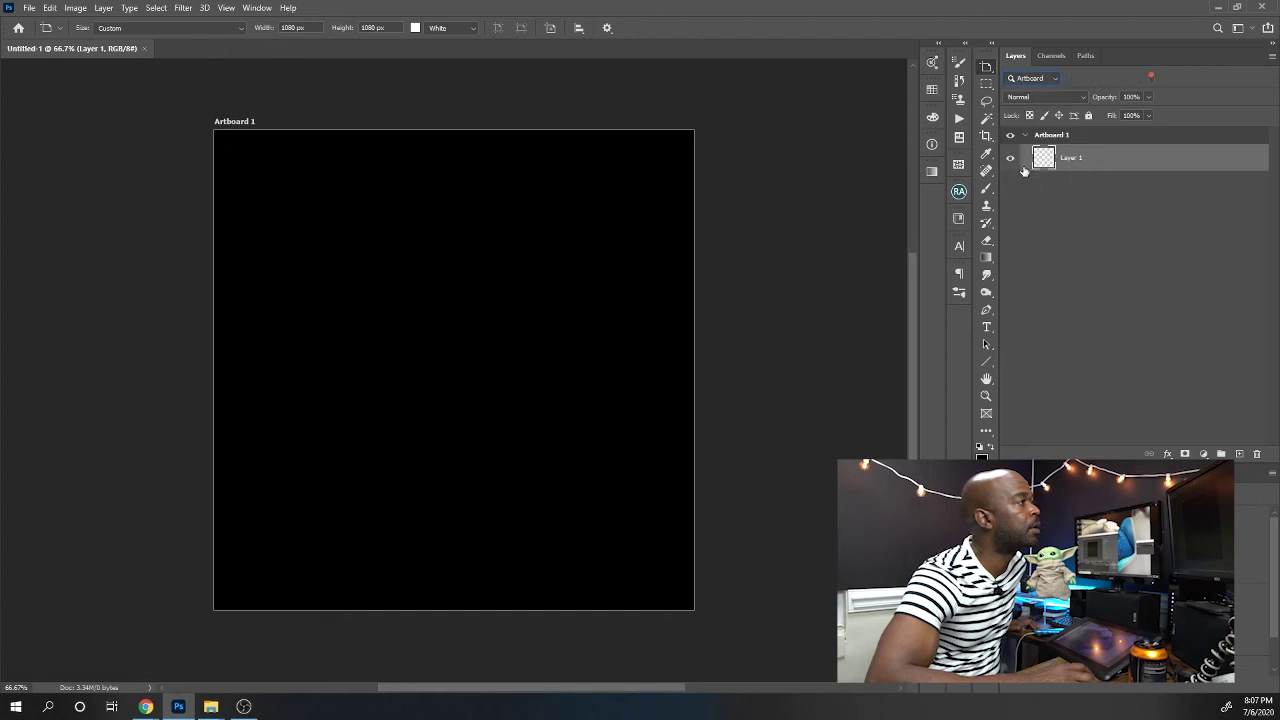
click(1027, 97)
click(1027, 78)
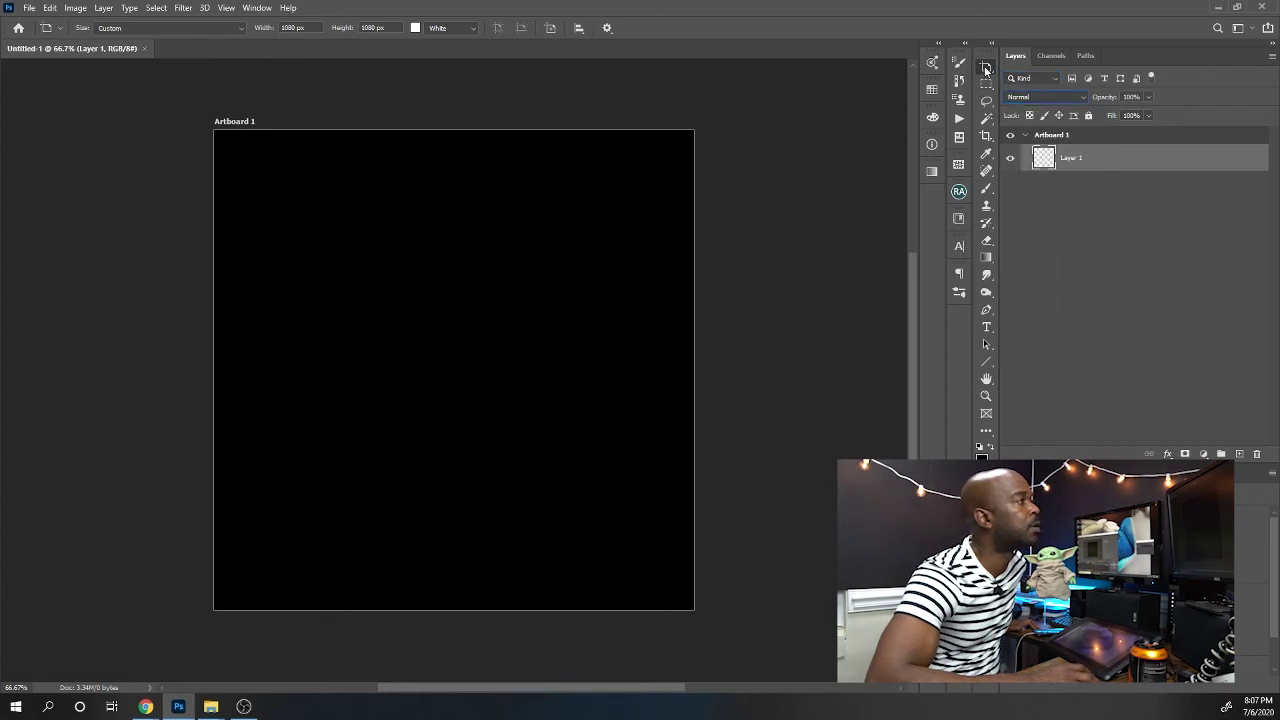
key(shift+v)
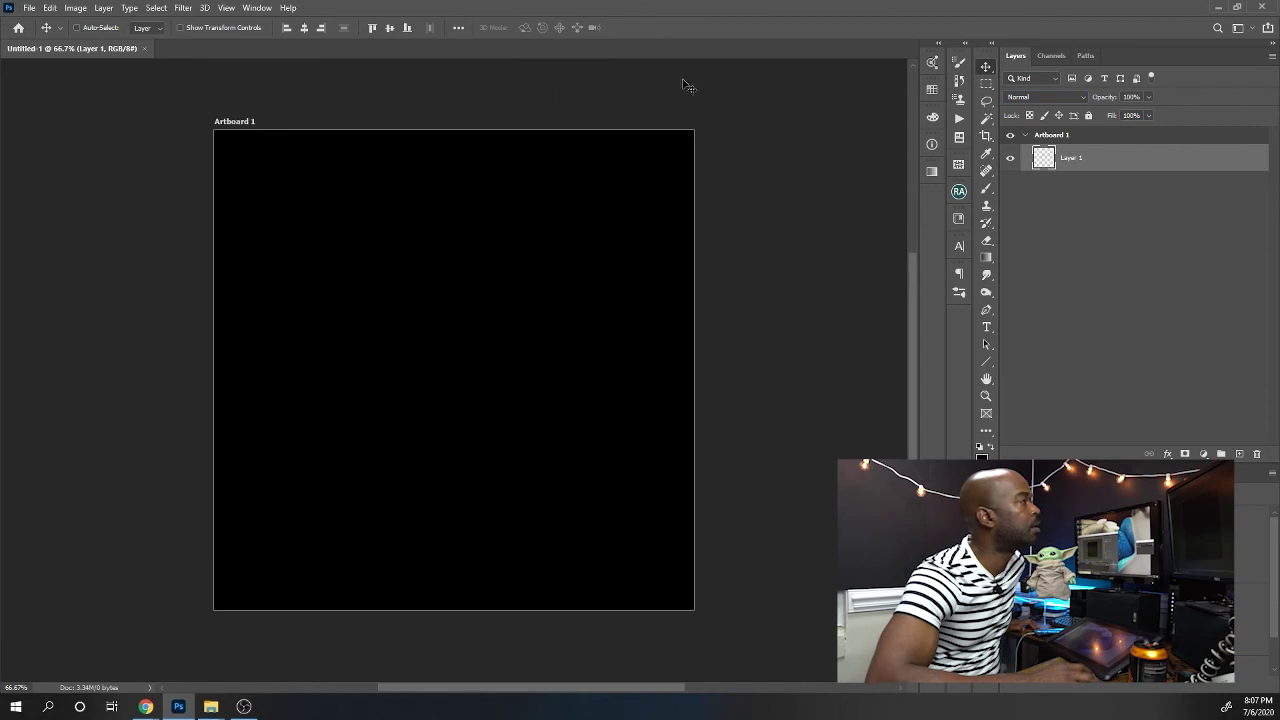
Add Artboards 2 and 3 to the right of Artboard 1, undoing an accidental move
click(234, 122)
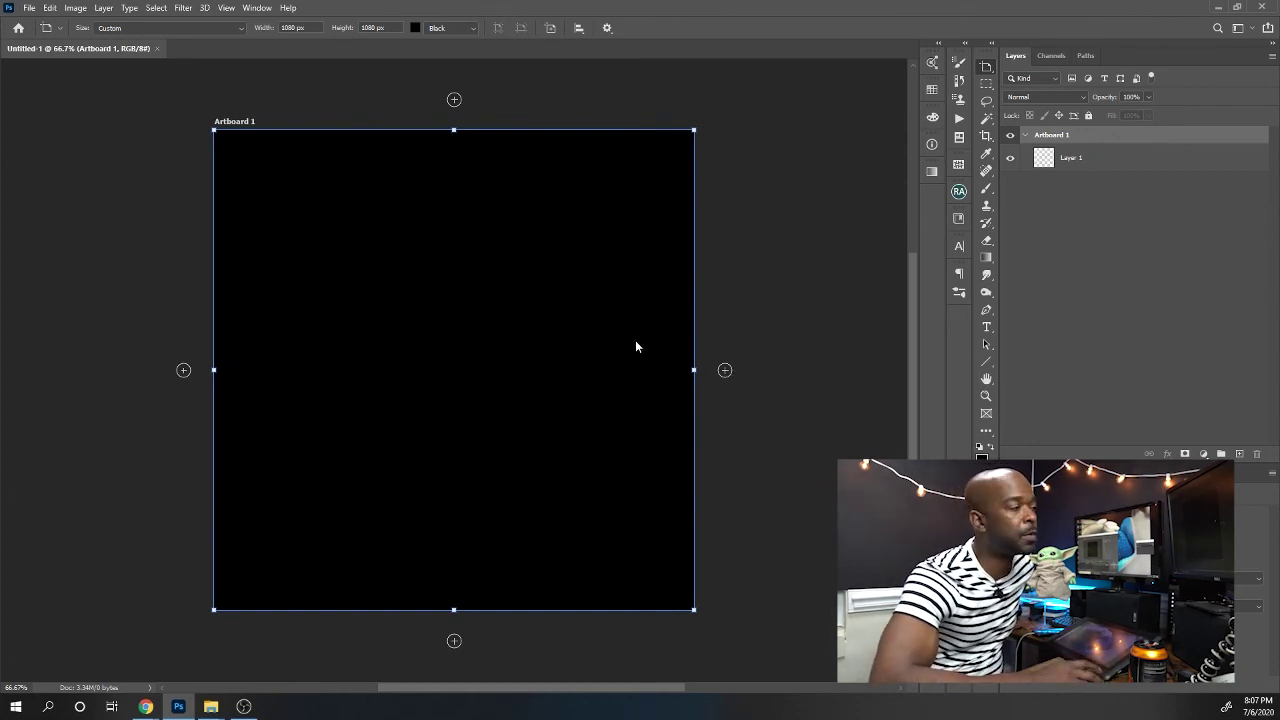
click(725, 371)
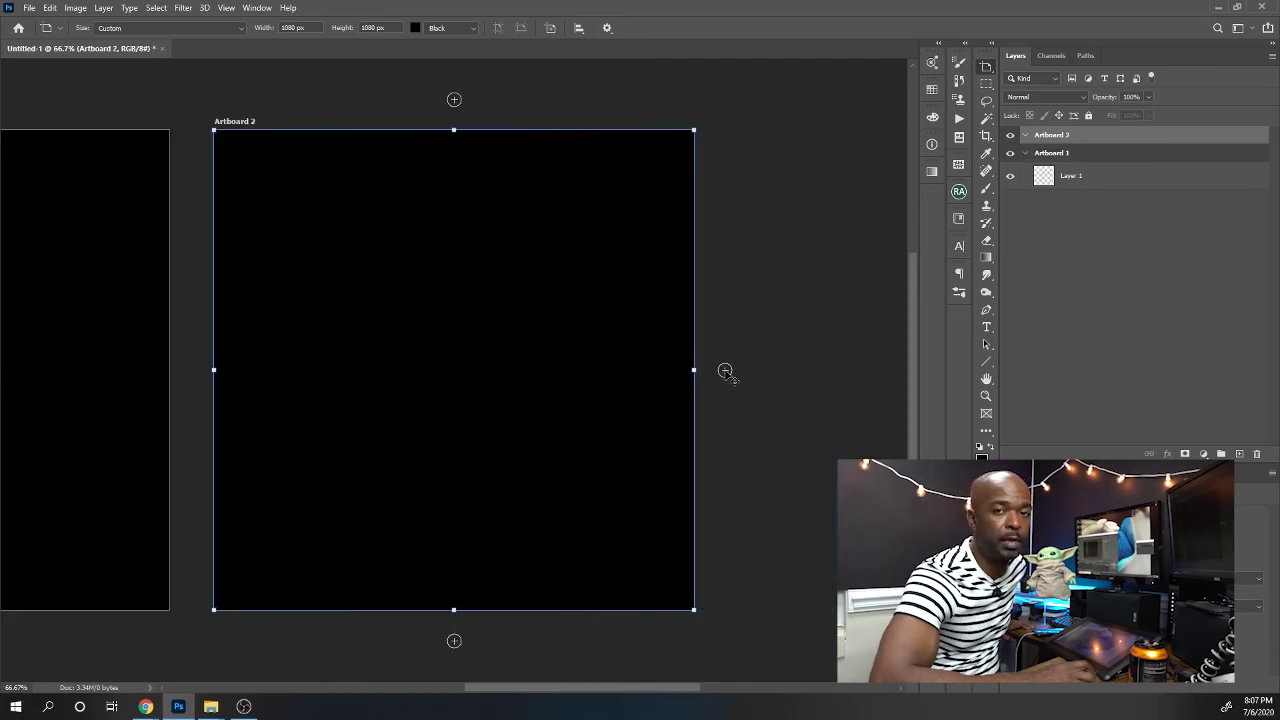
click(725, 371)
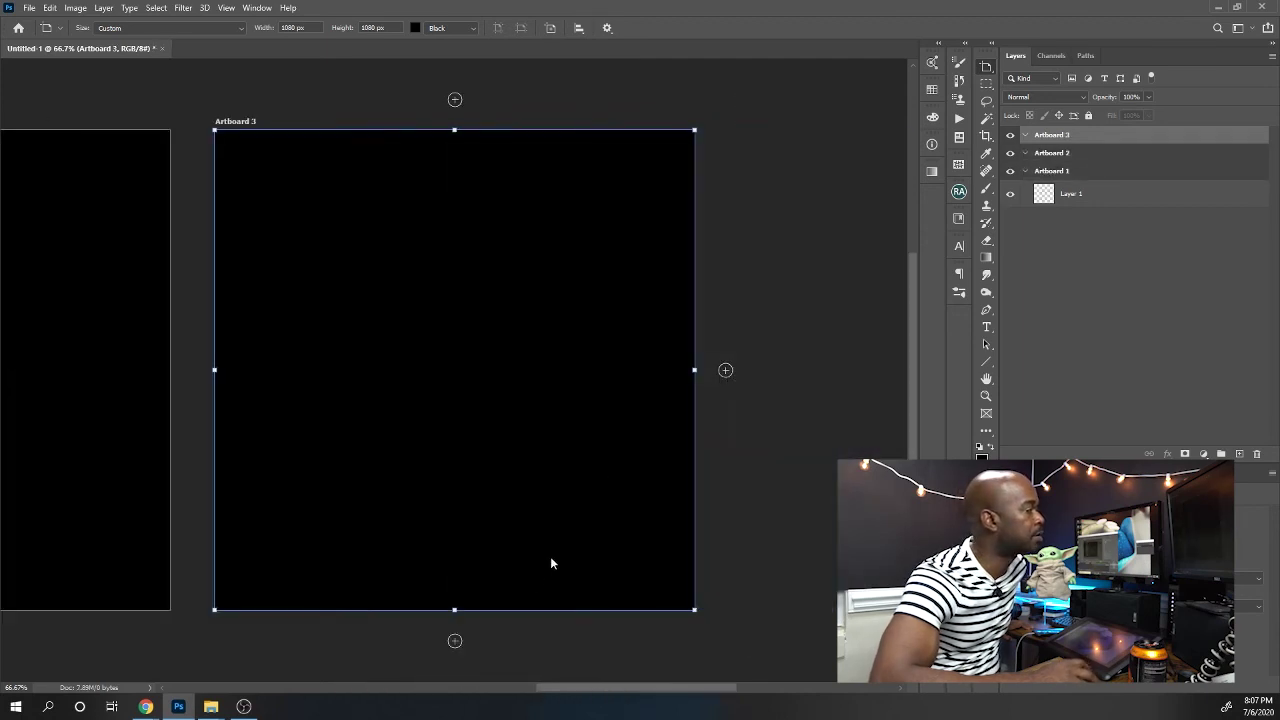
key(v)
drag(330, 290, 241, 121)
key(ctrl+z)
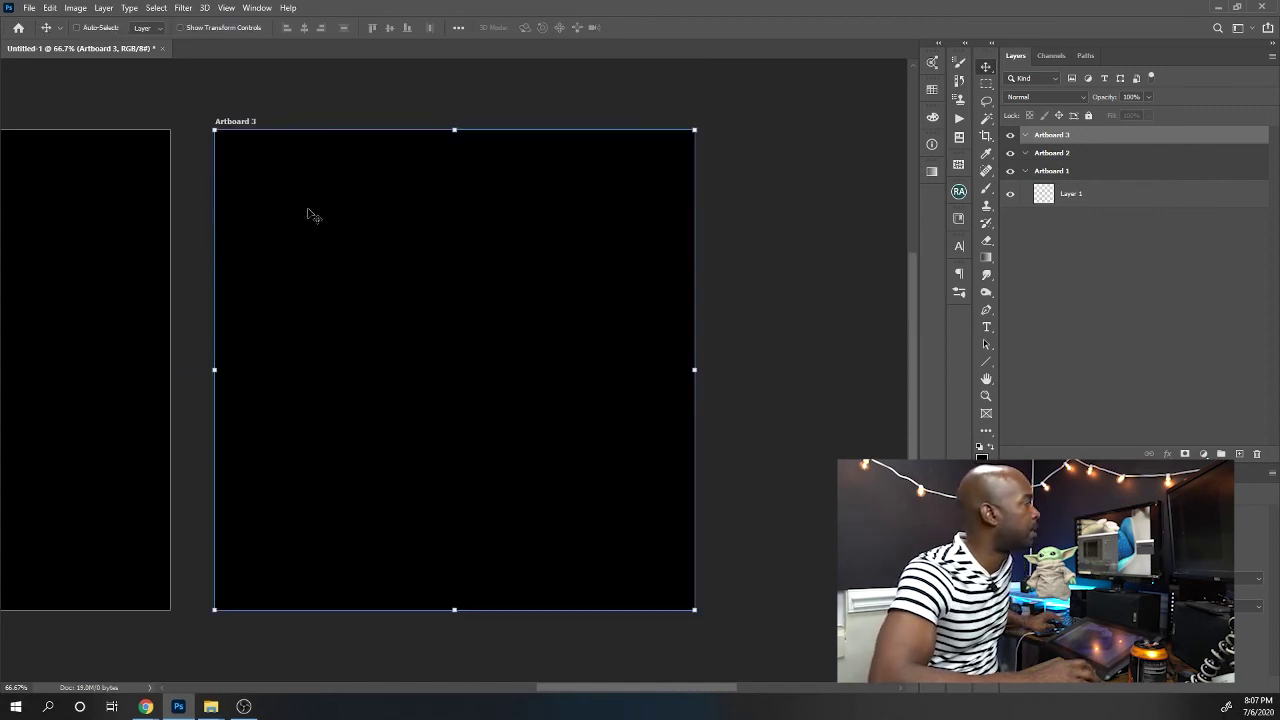
key(shift+v)
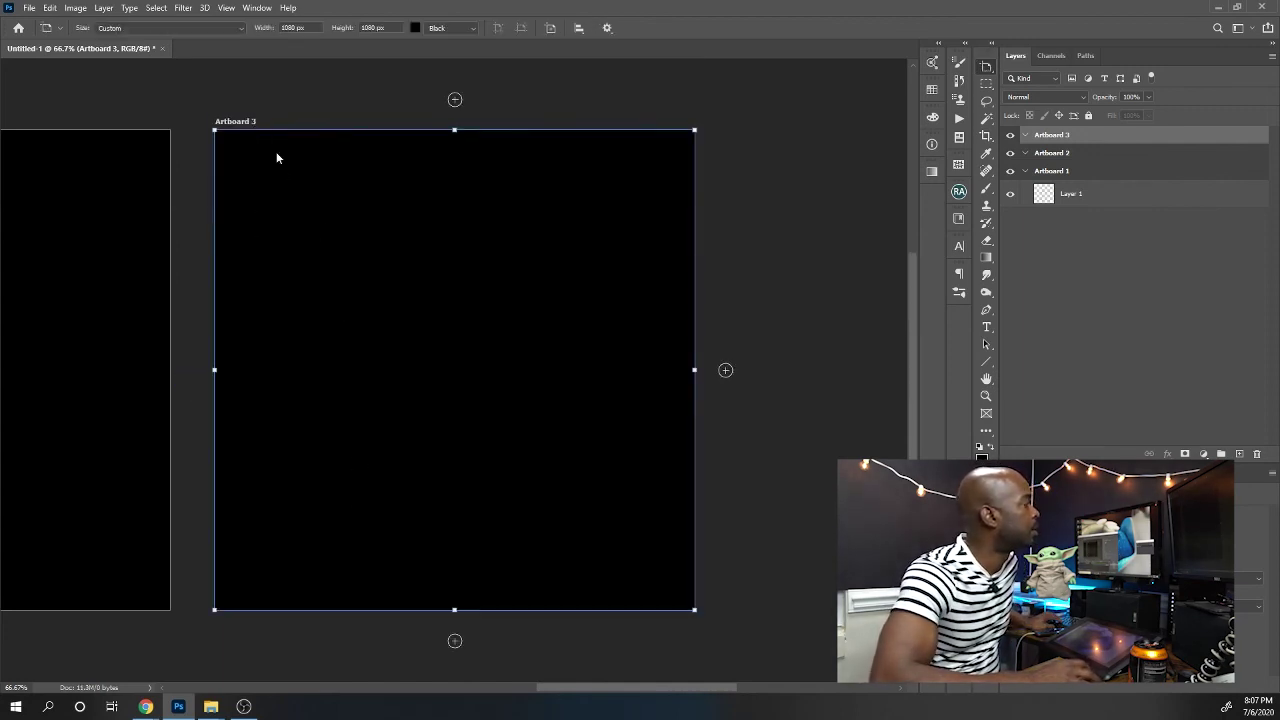
Add Artboards 4–9 in the rows below to complete the 3×3 grid
click(455, 641)
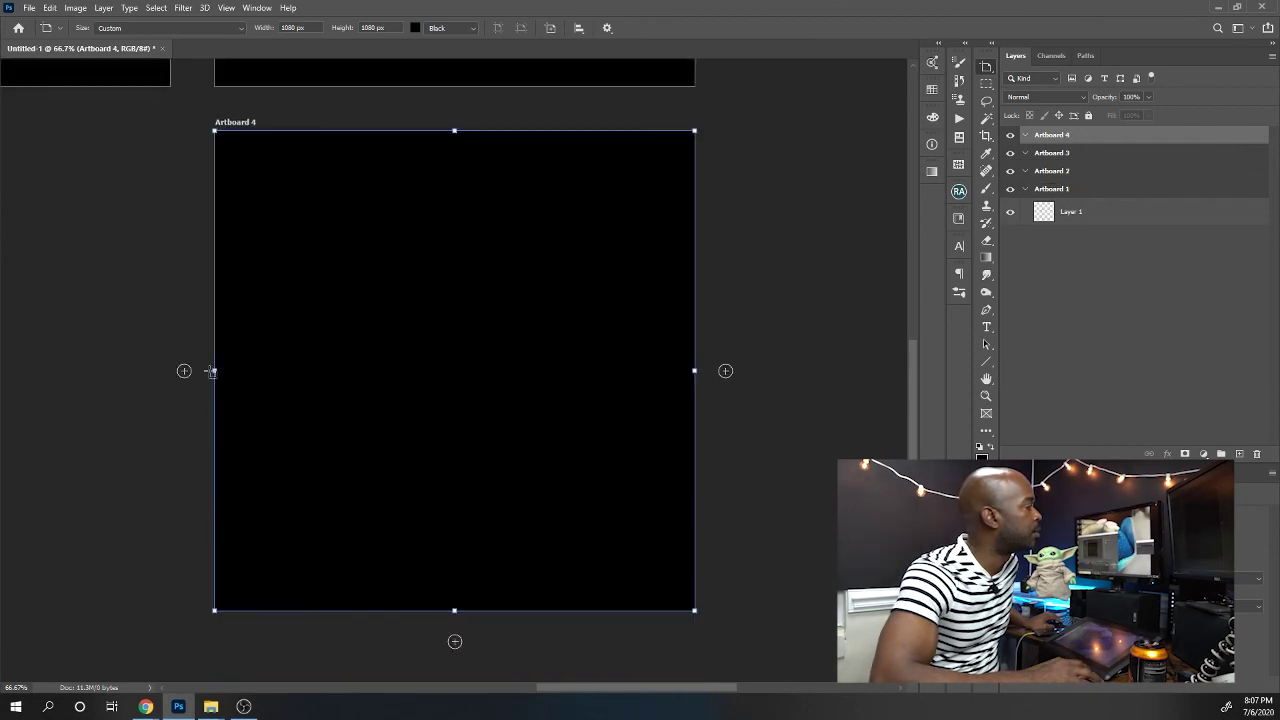
click(185, 372)
click(185, 373)
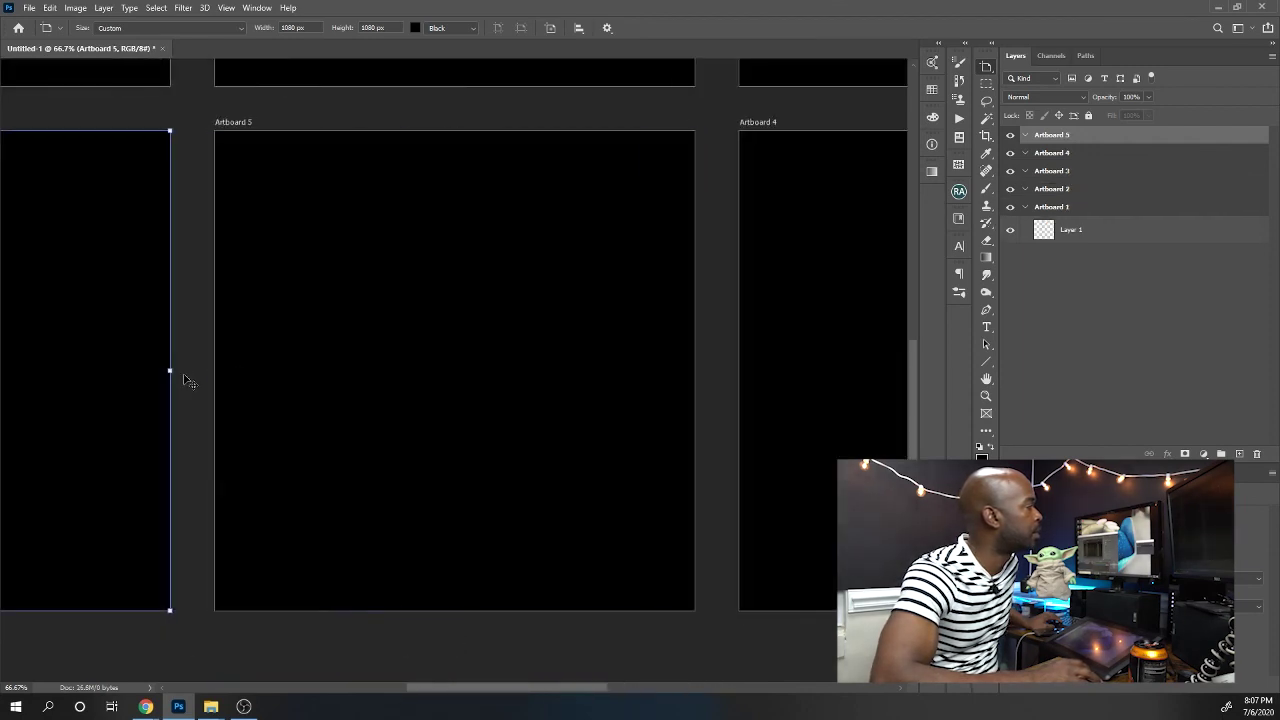
click(455, 642)
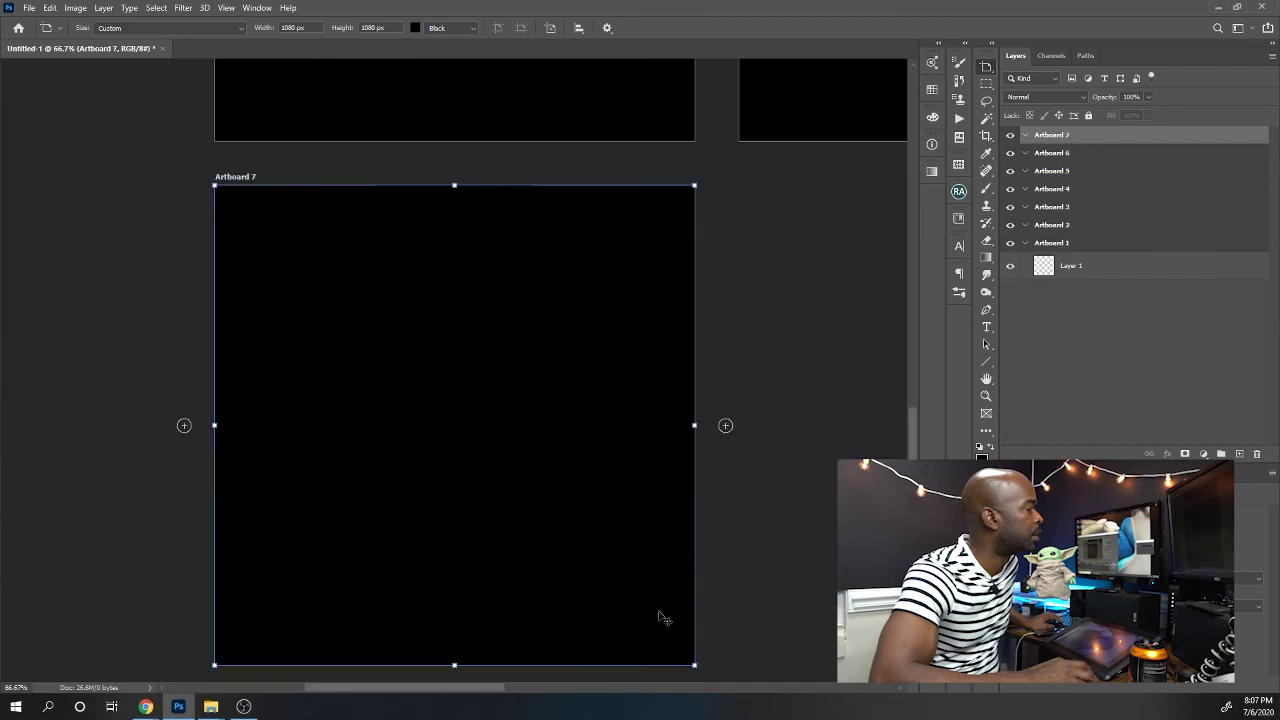
click(726, 372)
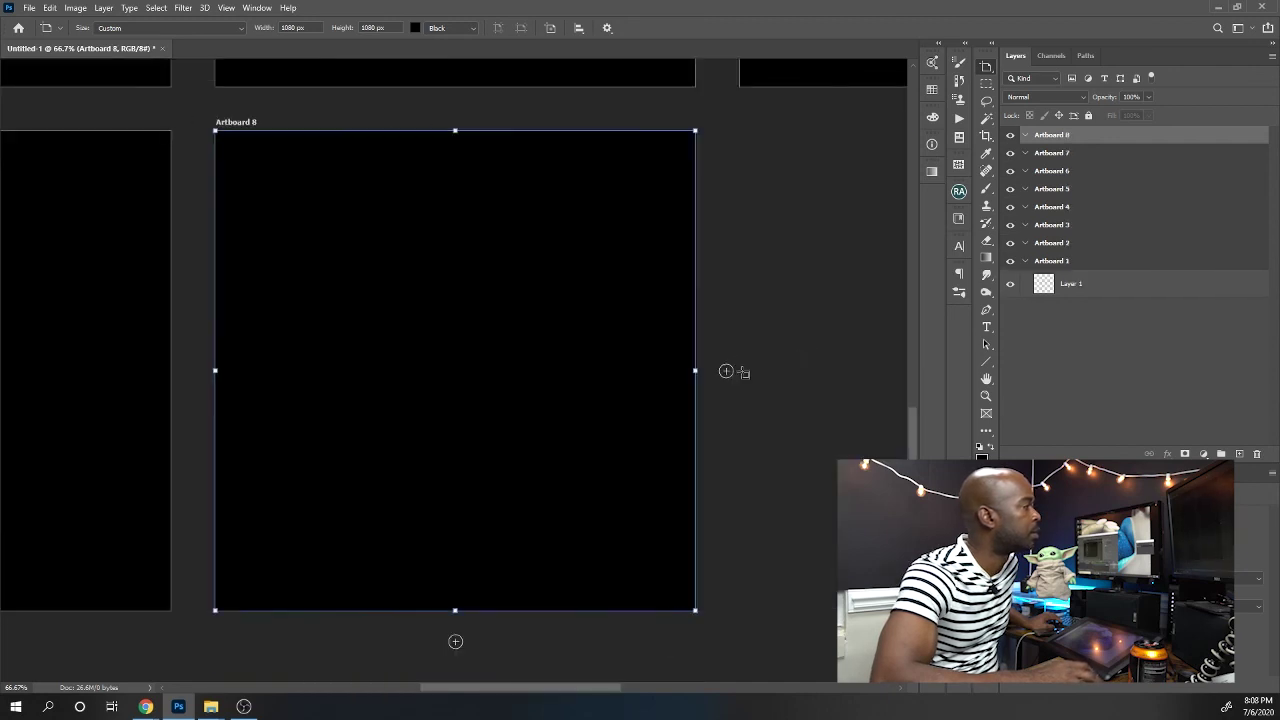
click(726, 372)
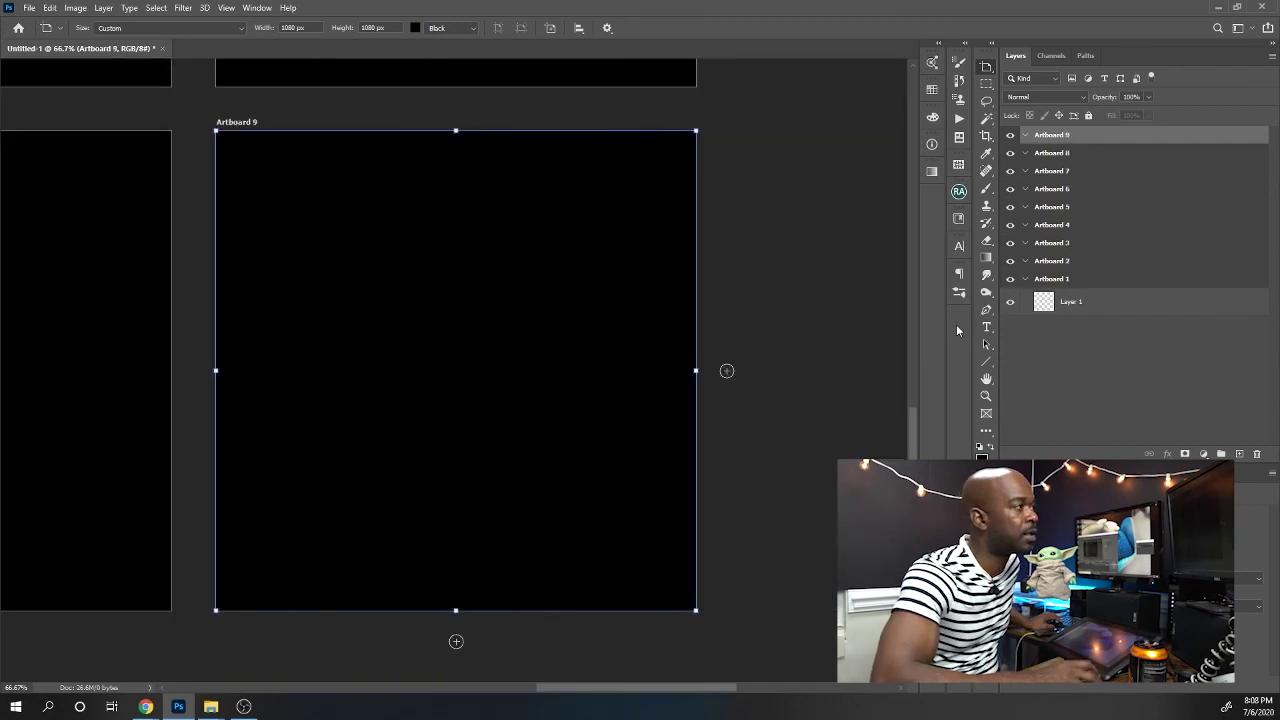
scroll(644, 384, up, 2)
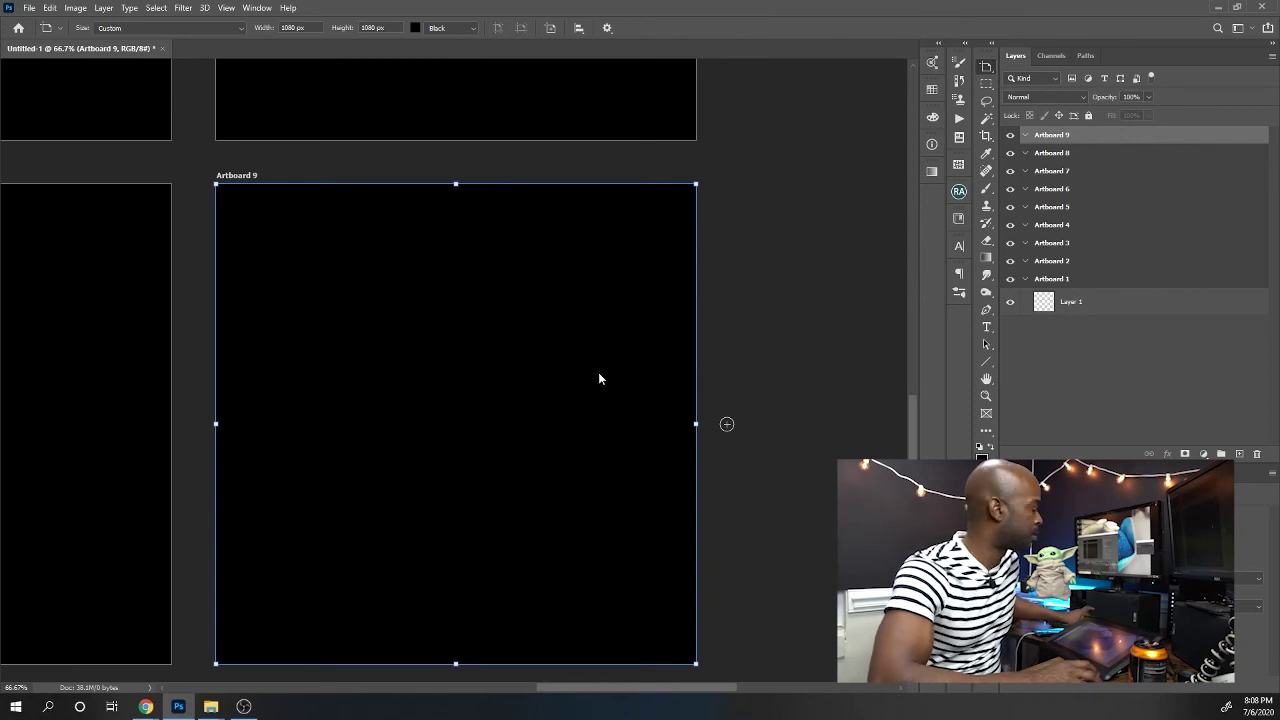
scroll(598, 372, down, 5)
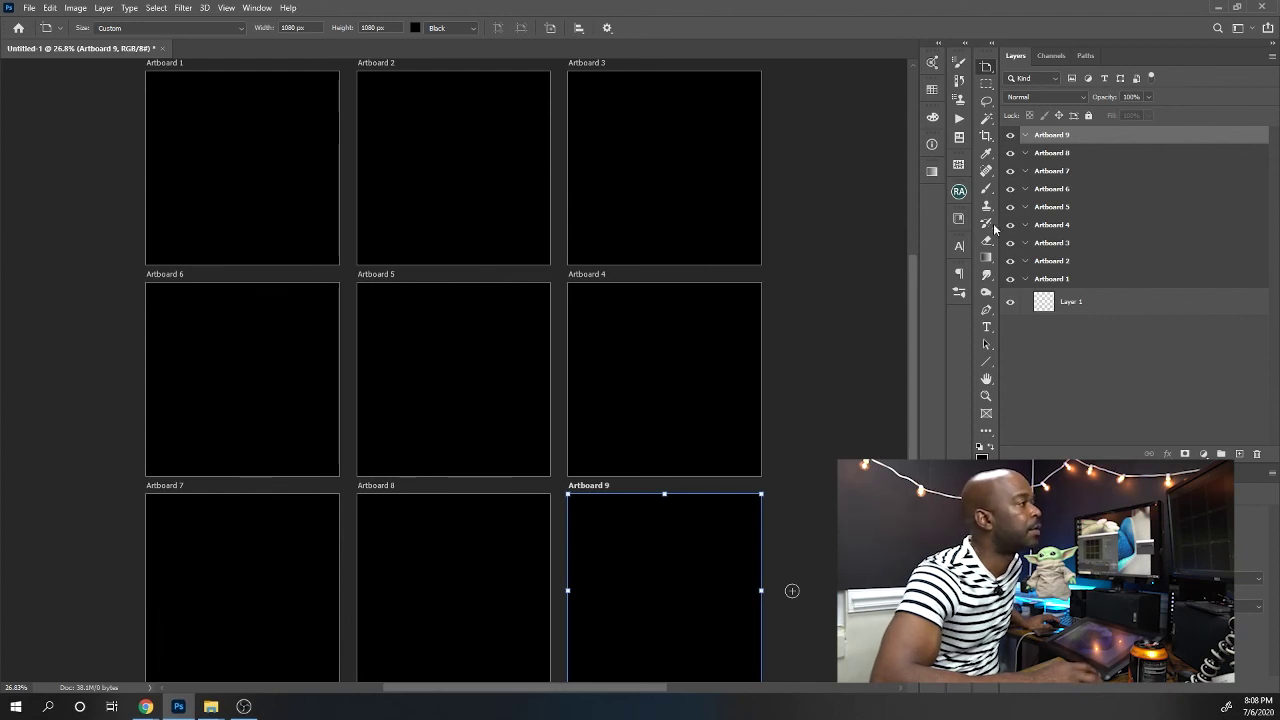
Step through Artboards 1–4 in the Layers panel, ending with Artboard 1 selected
double_click(1051, 278)
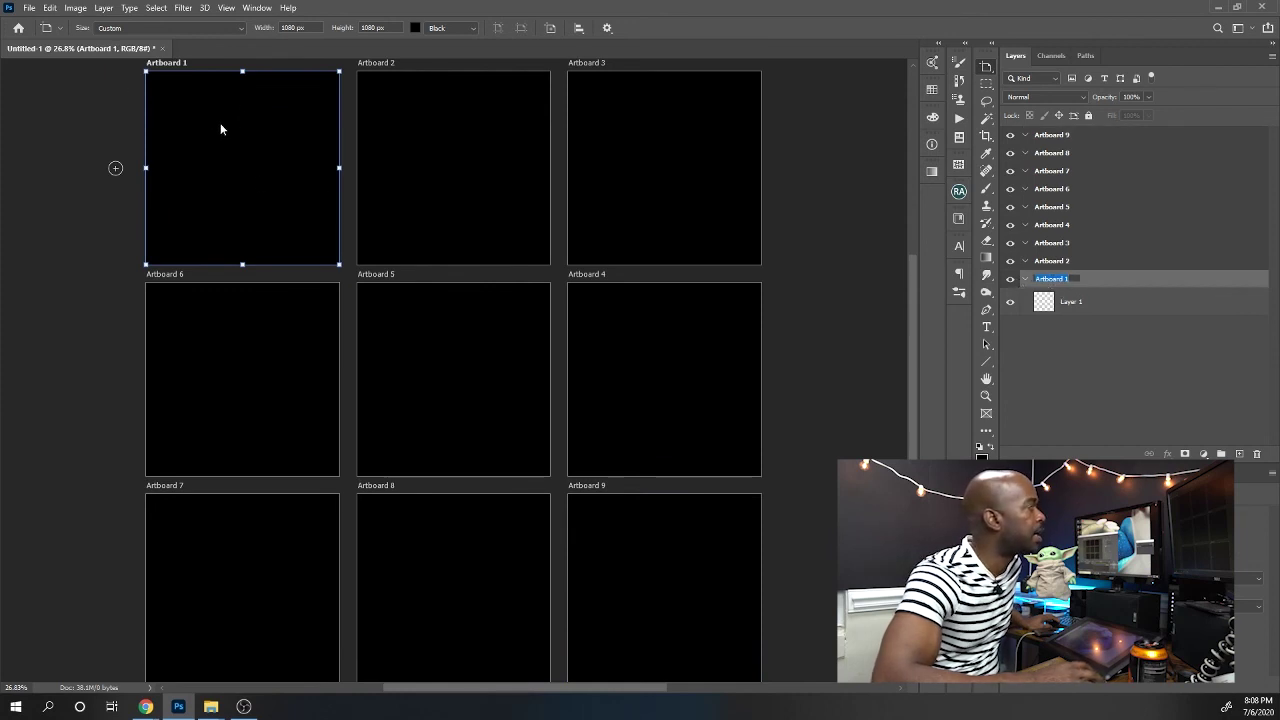
click(1051, 260)
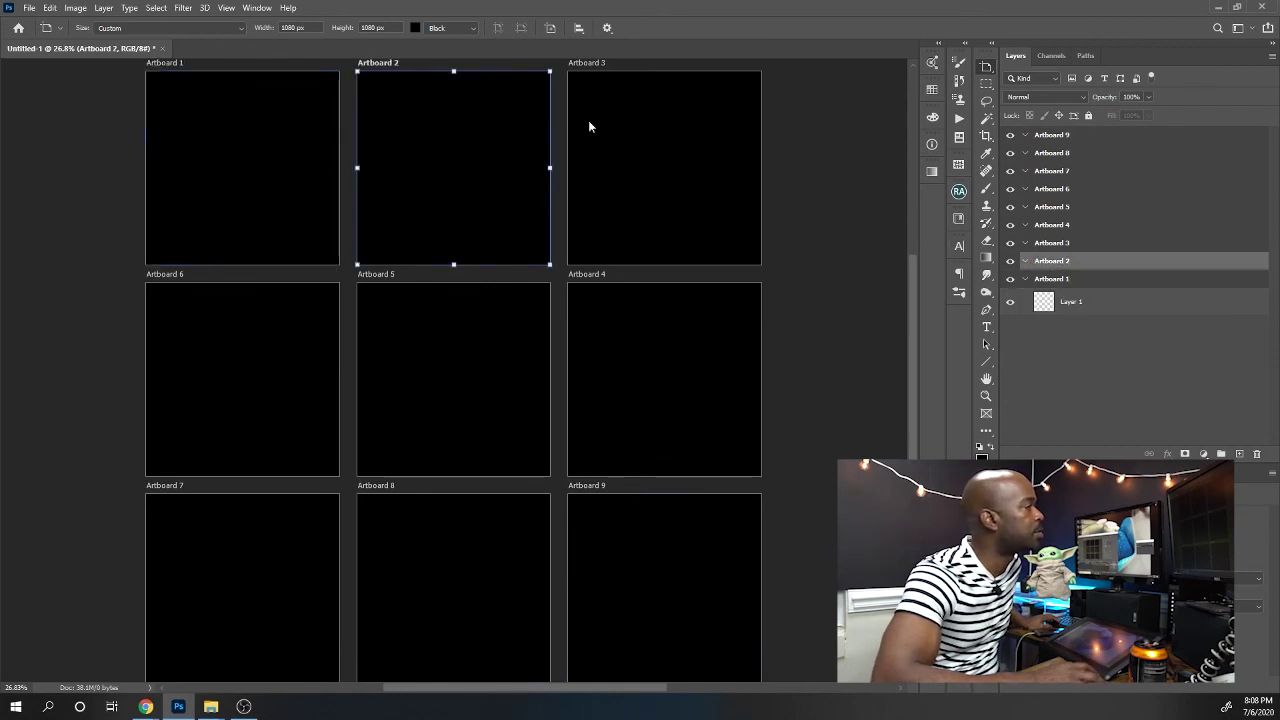
click(1045, 243)
click(1050, 225)
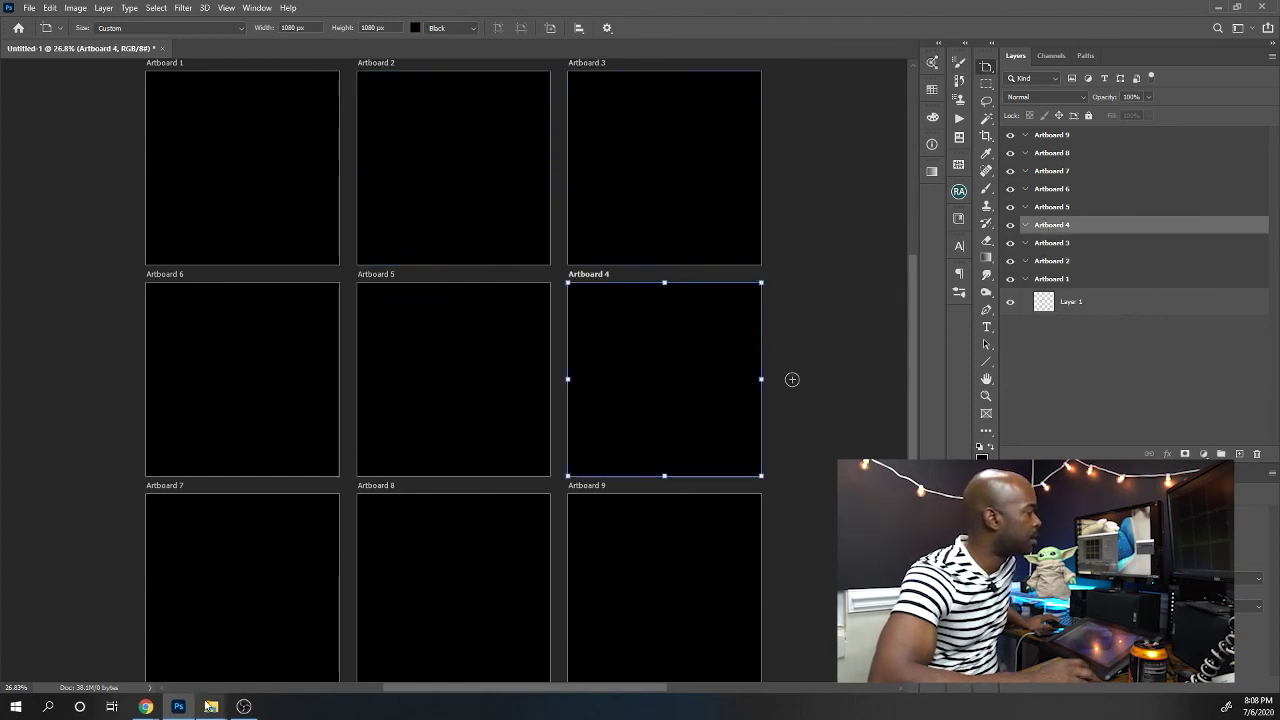
click(166, 66)
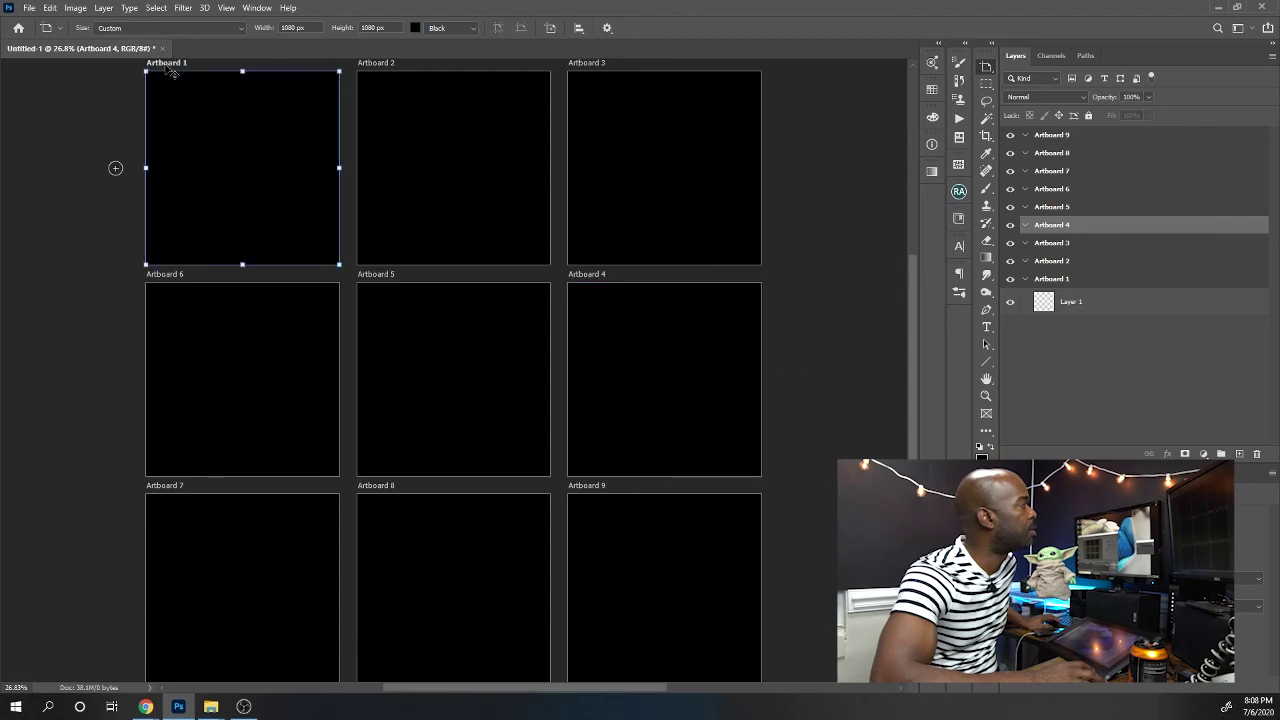
Maximize the Reign folder, widen the file list, and select King Whoa-010.jpg
mouse_move(211, 706)
click(197, 640)
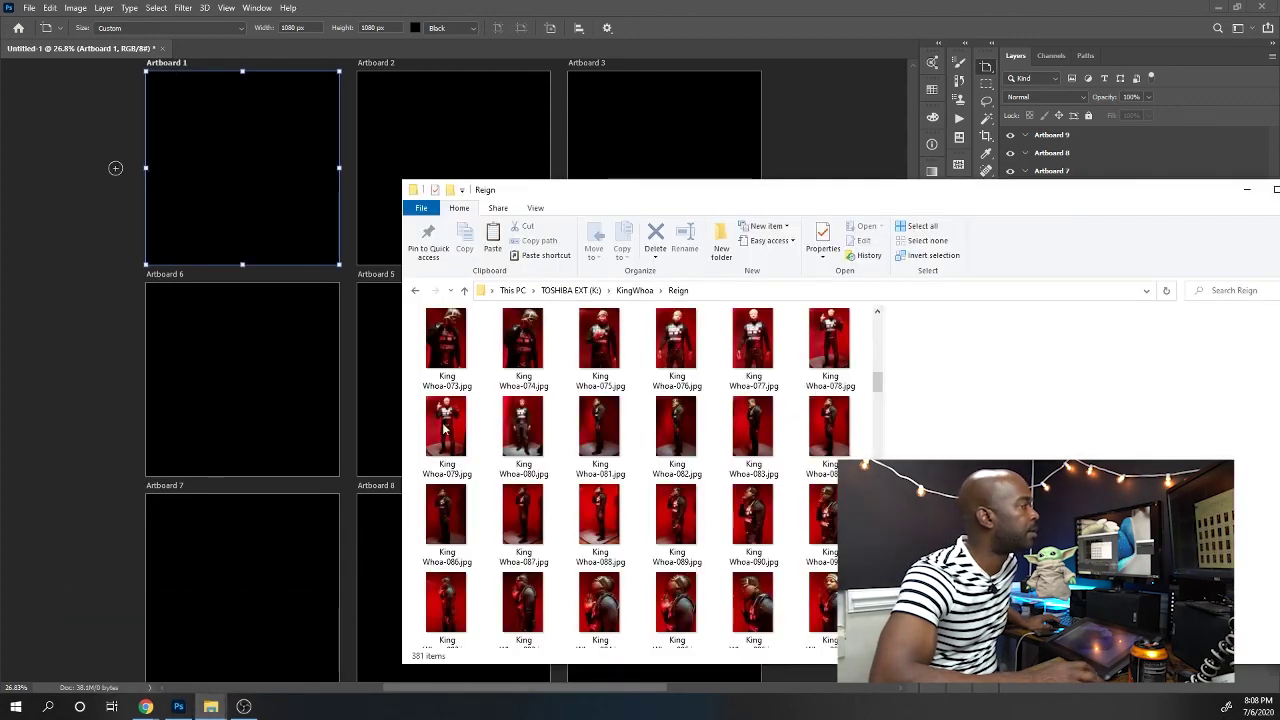
double_click(846, 197)
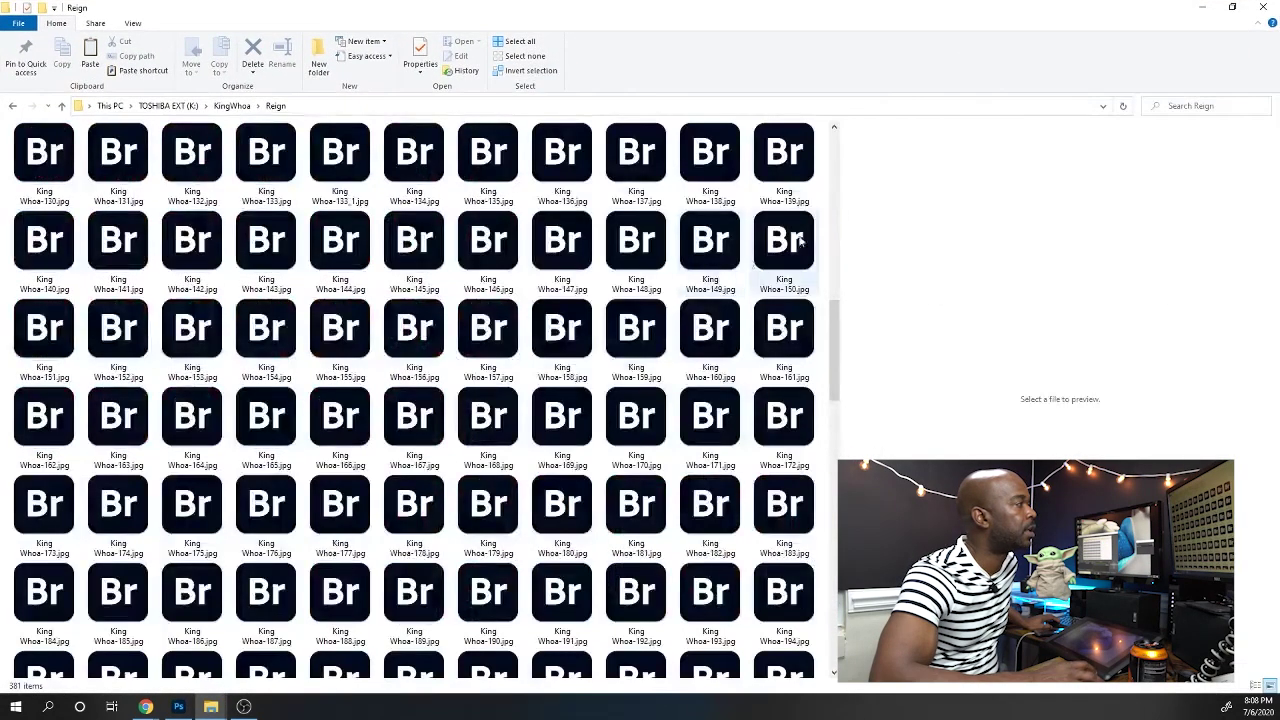
click(709, 246)
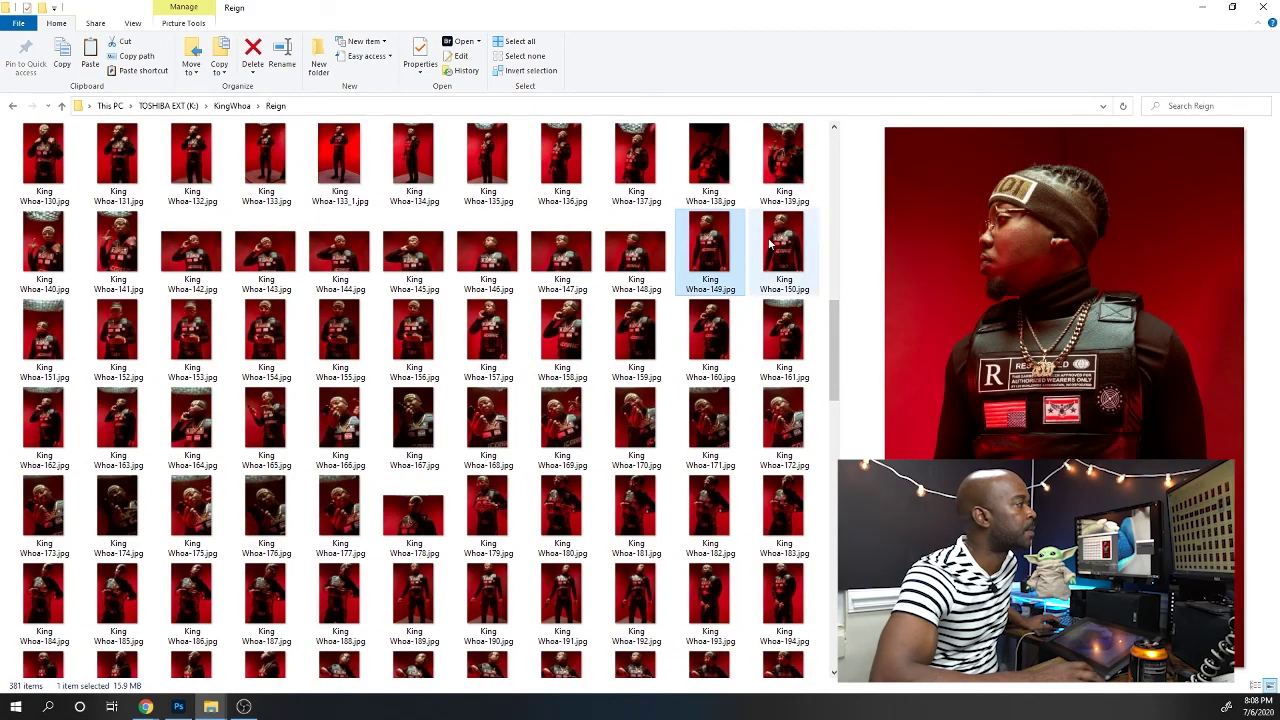
drag(840, 229, 697, 230)
click(312, 261)
scroll(312, 261, up, 10)
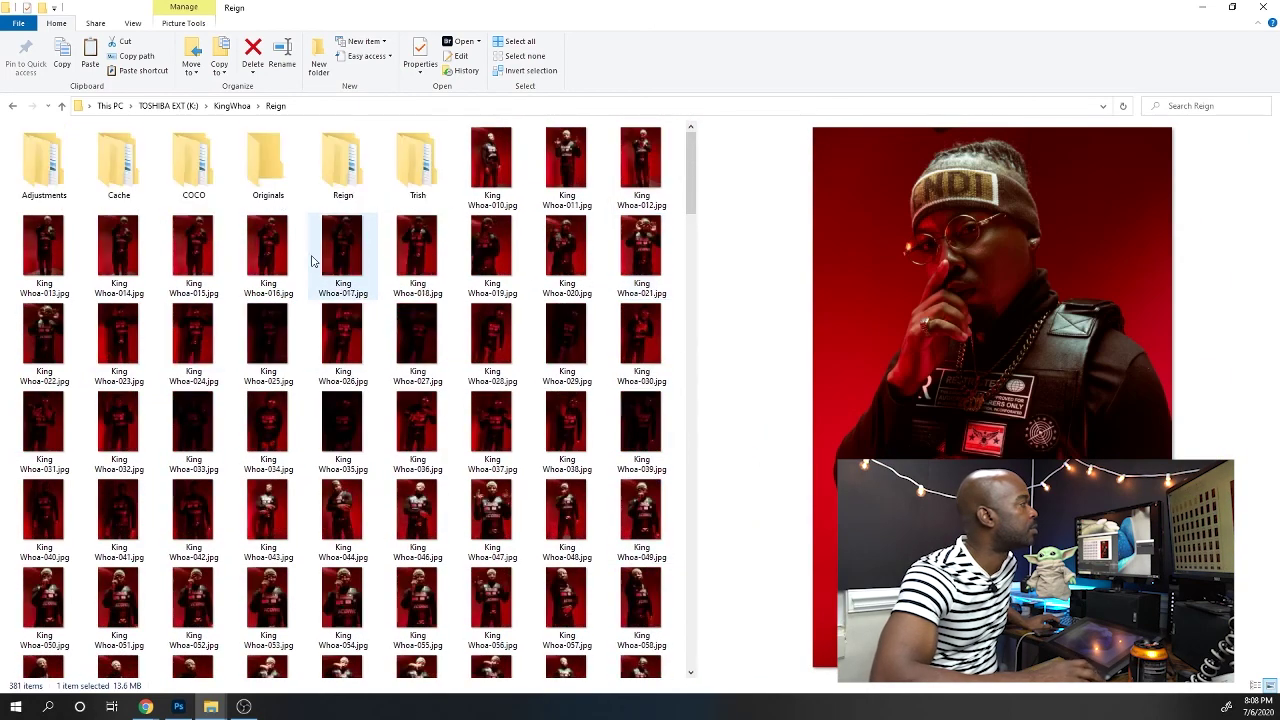
click(490, 174)
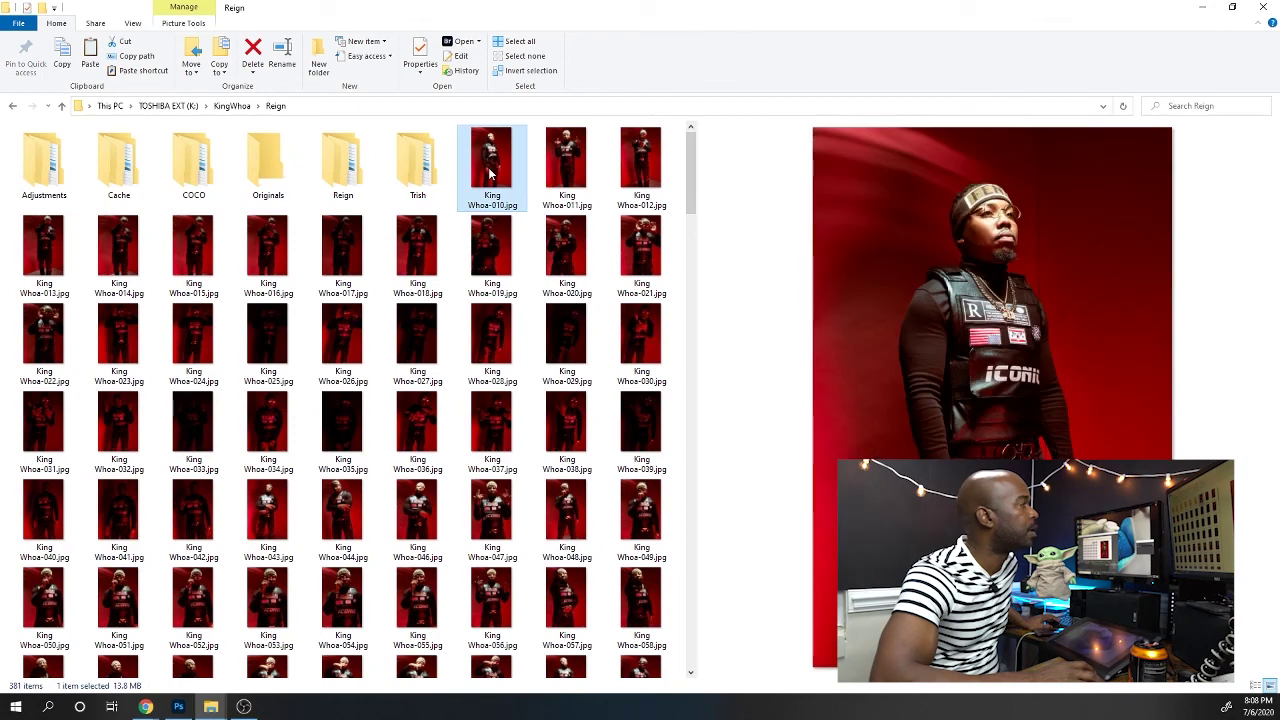
Shrink the Reign window over the Photoshop artboards and reselect King Whoa-010.jpg
drag(635, 11, 843, 86)
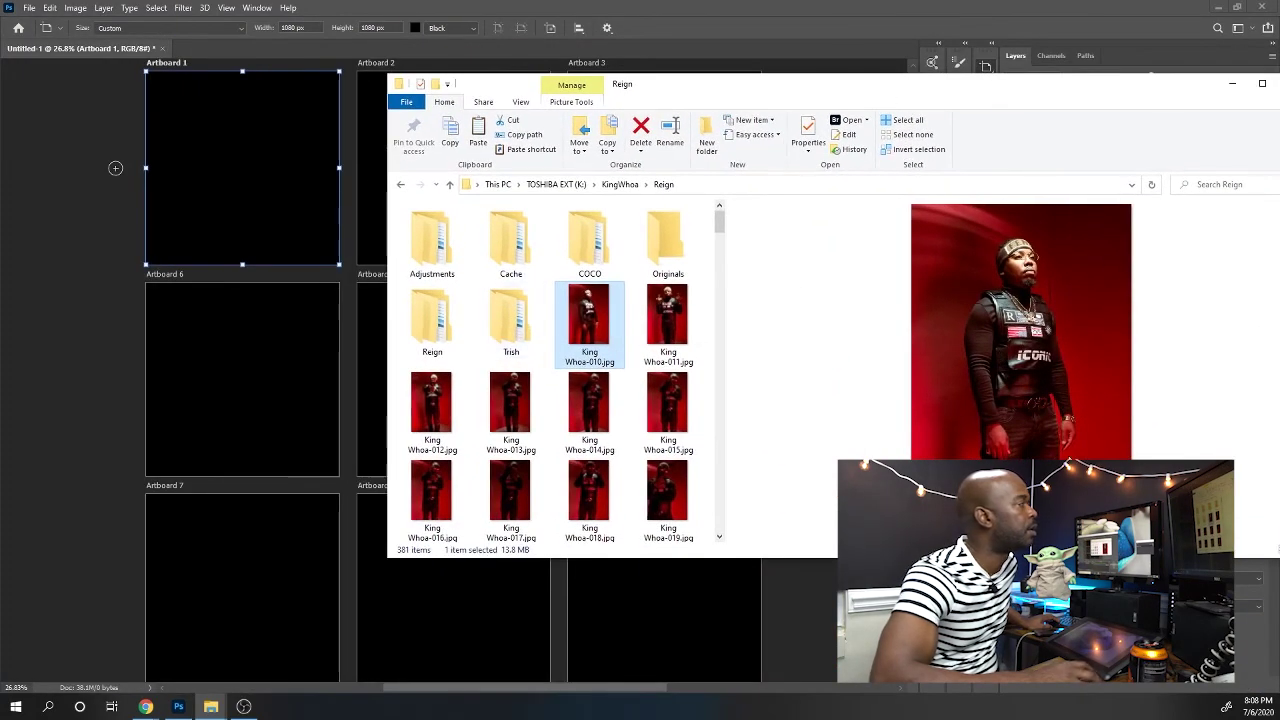
drag(626, 90, 499, 203)
click(386, 352)
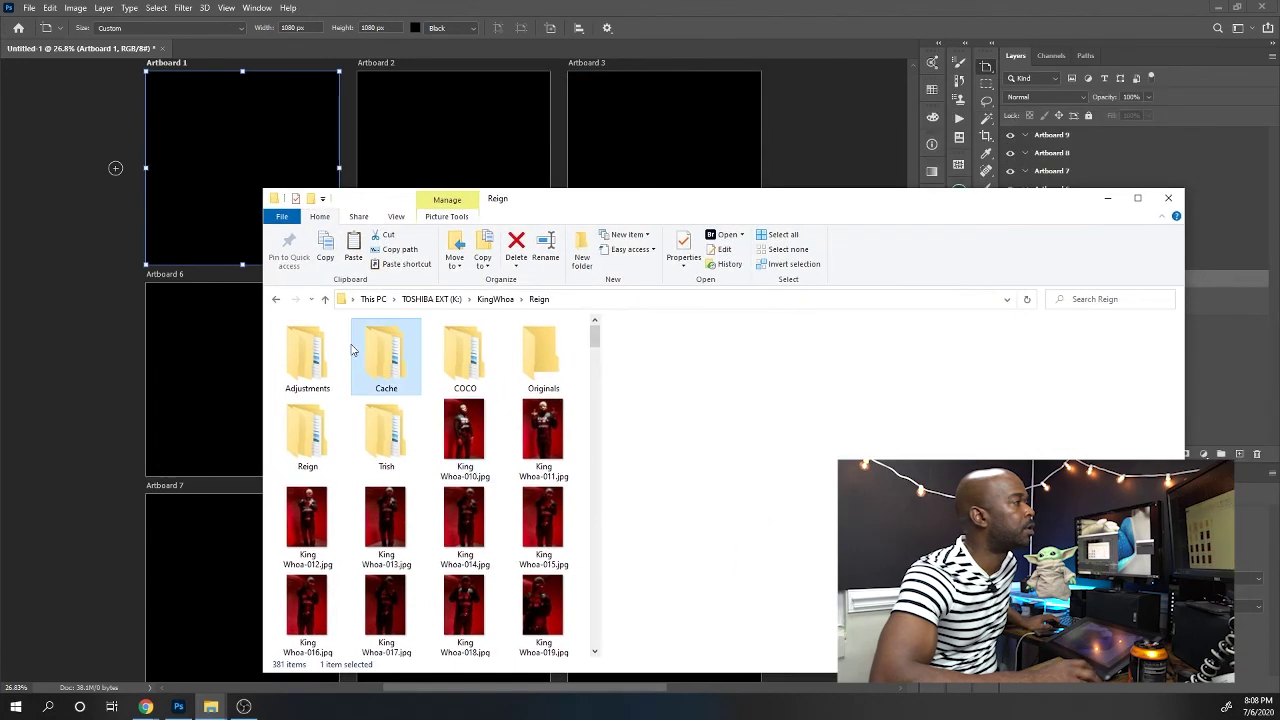
drag(760, 197, 433, 174)
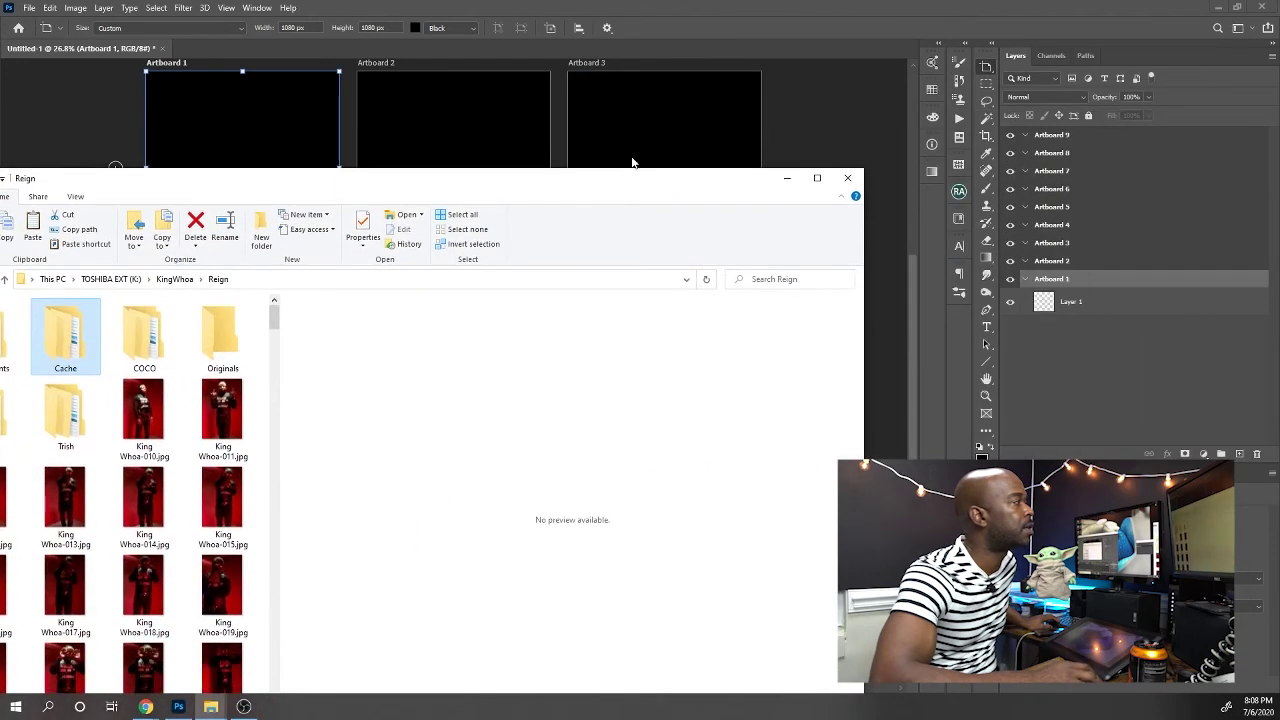
click(659, 154)
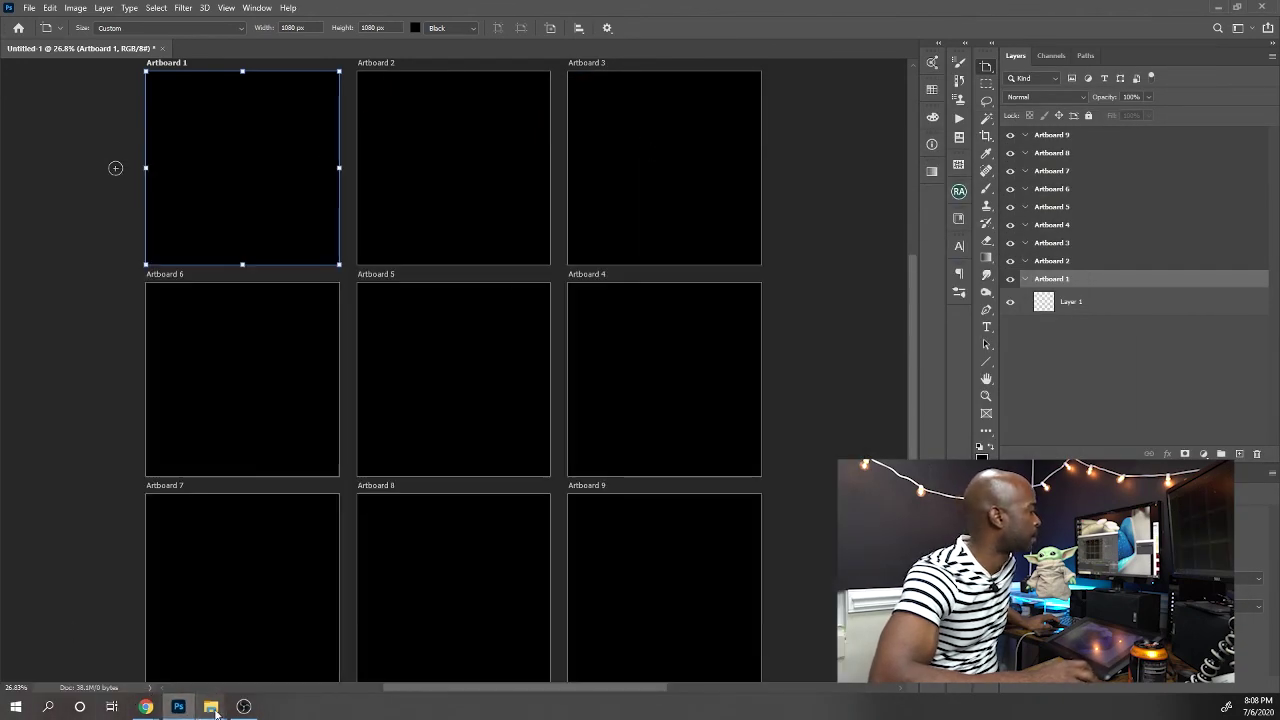
mouse_move(210, 706)
click(135, 650)
drag(418, 183, 836, 125)
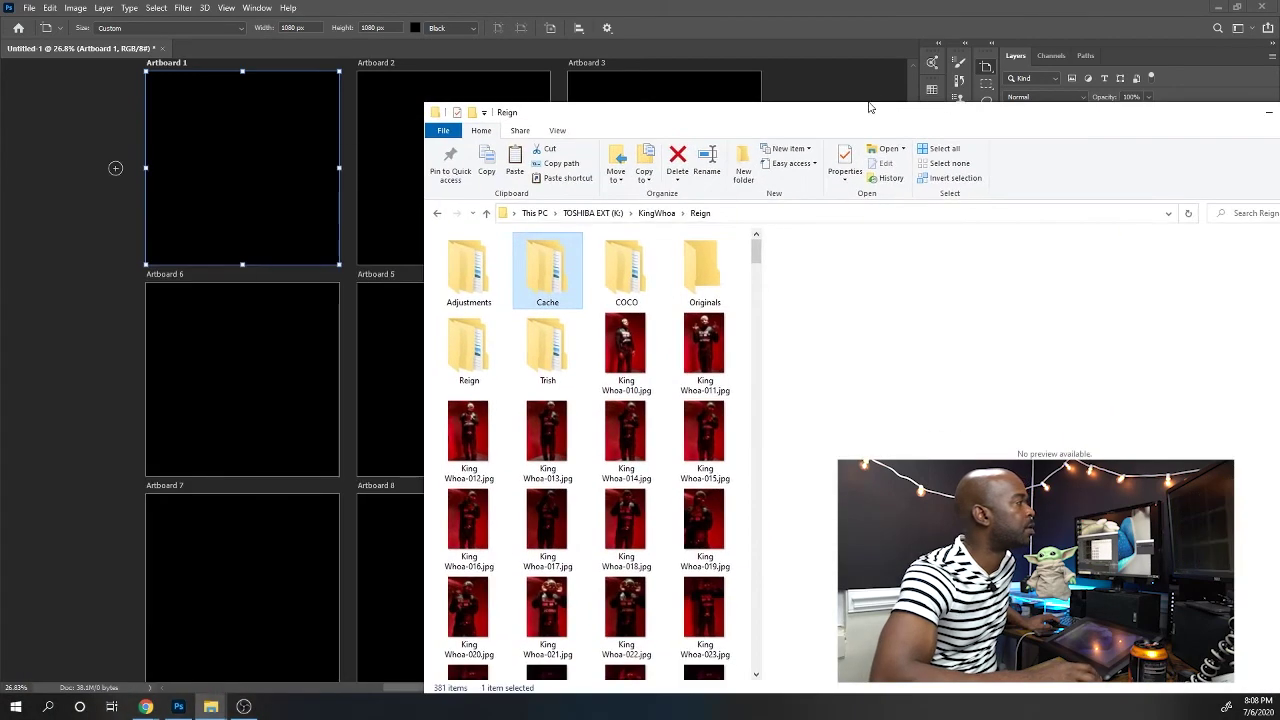
click(210, 706)
mouse_move(206, 710)
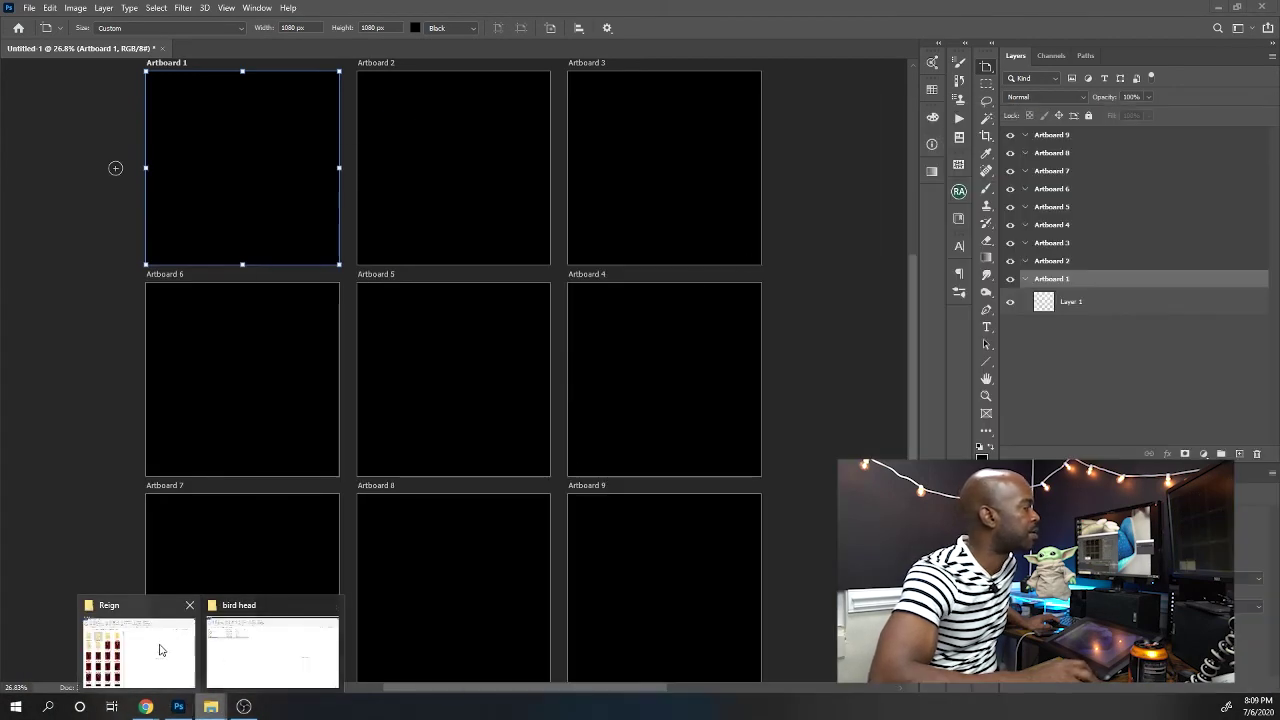
click(150, 650)
click(622, 362)
Drop King Whoa-010.jpg onto Artboard 1, zoom in, and enlarge it to about 27%
drag(617, 373, 247, 214)
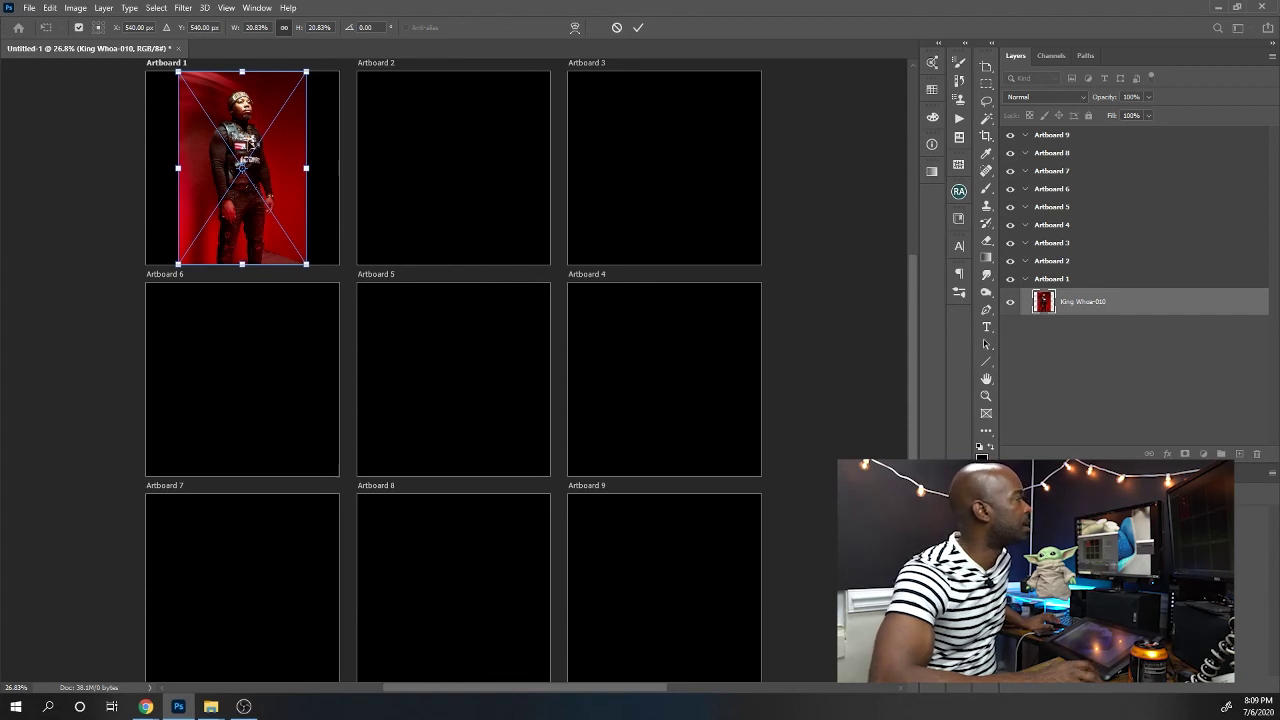
click(258, 152)
click(258, 152)
click(259, 154)
drag(259, 156, 535, 345)
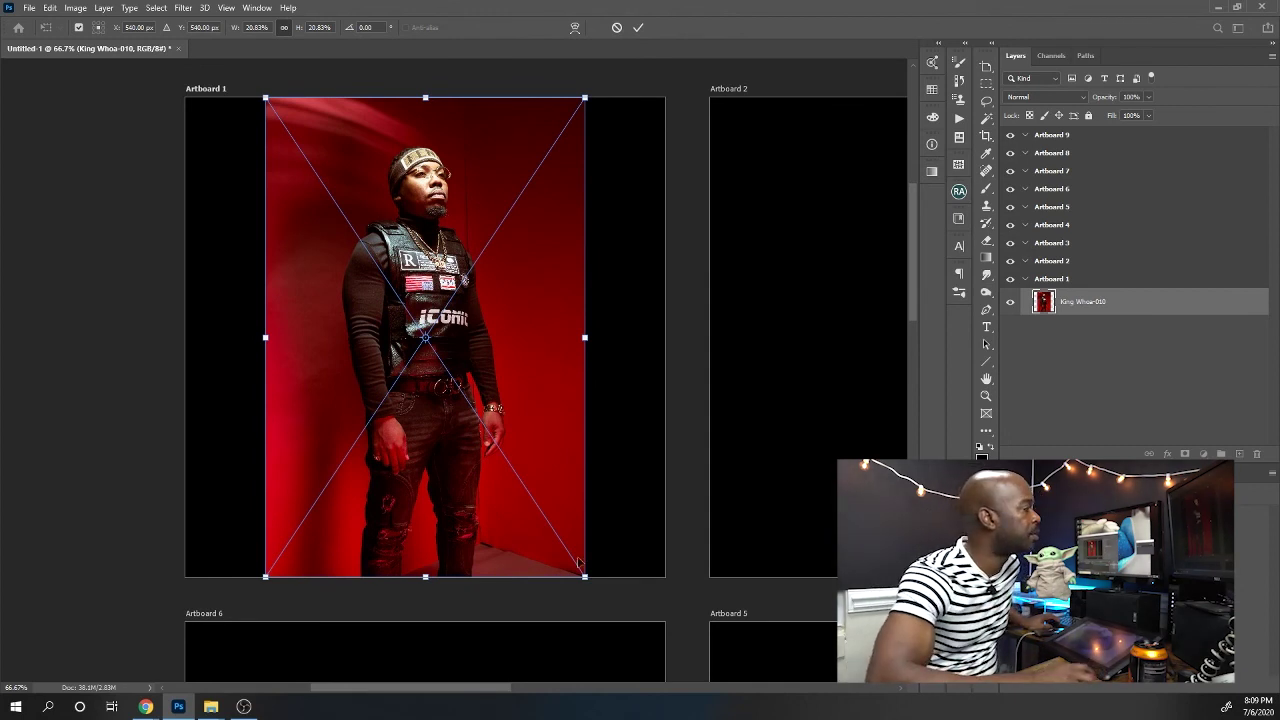
drag(585, 578, 707, 663)
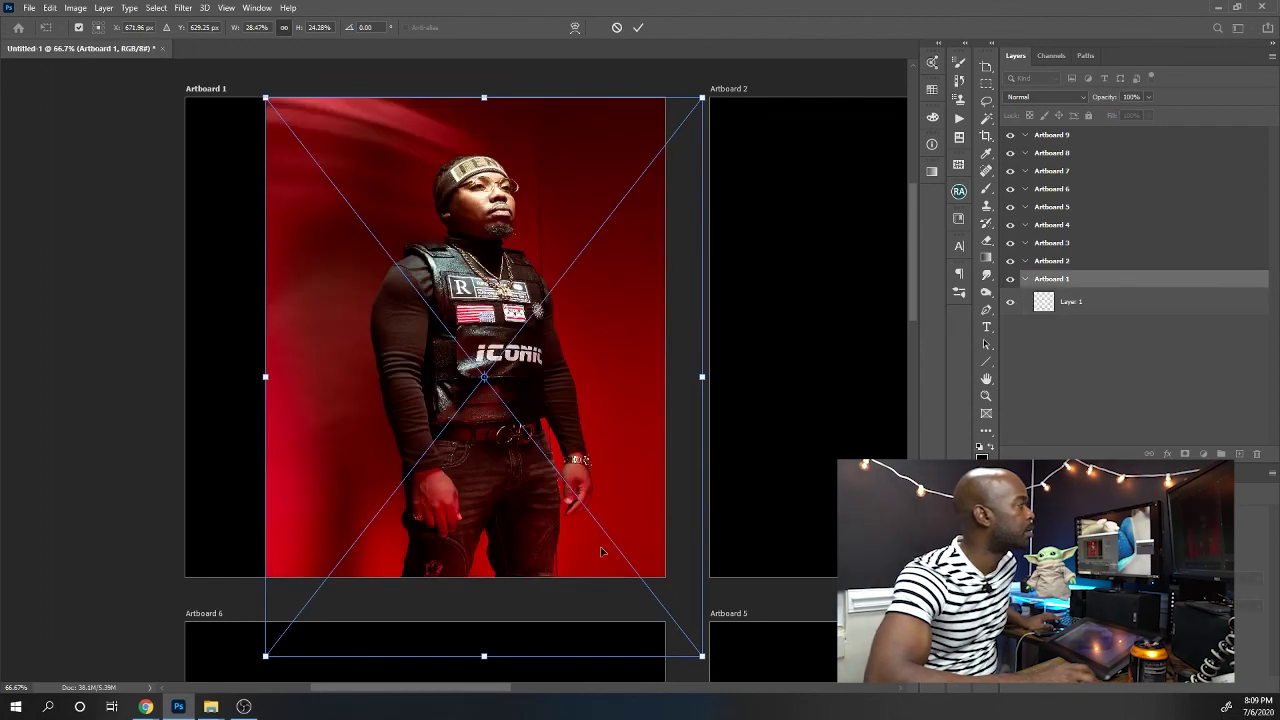
key(ctrl+z)
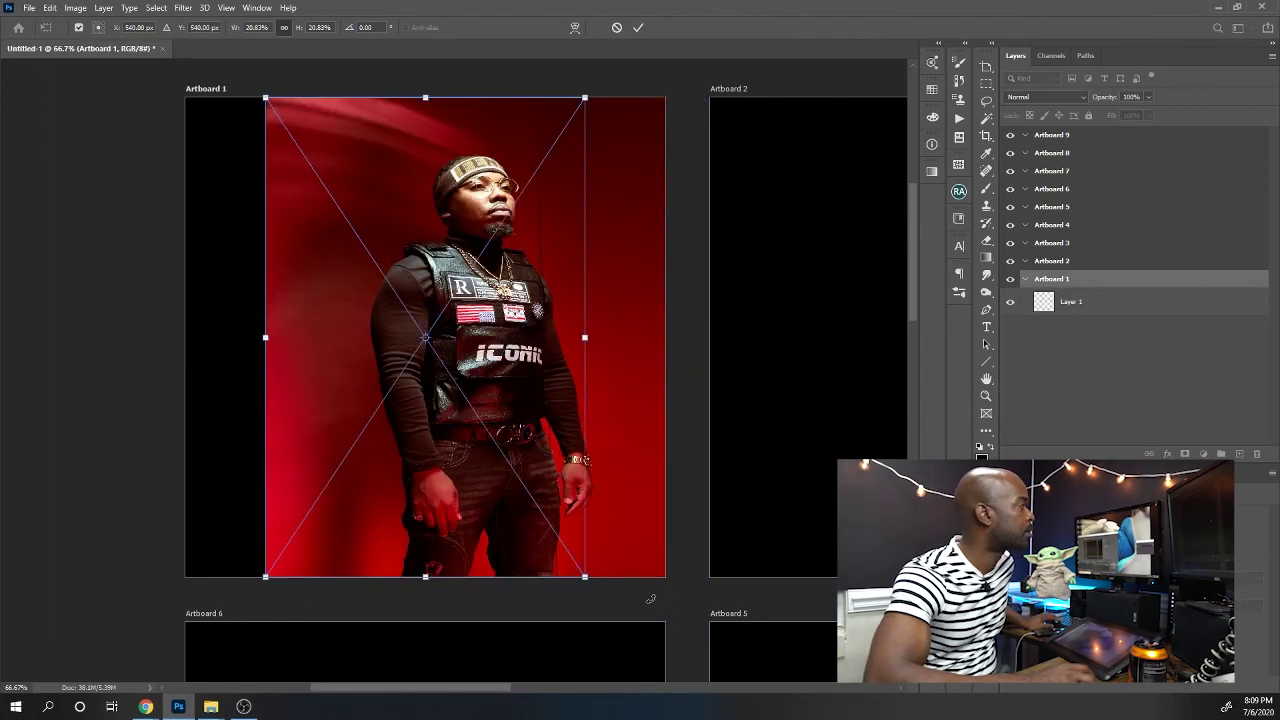
drag(587, 578, 681, 699)
key(Return)
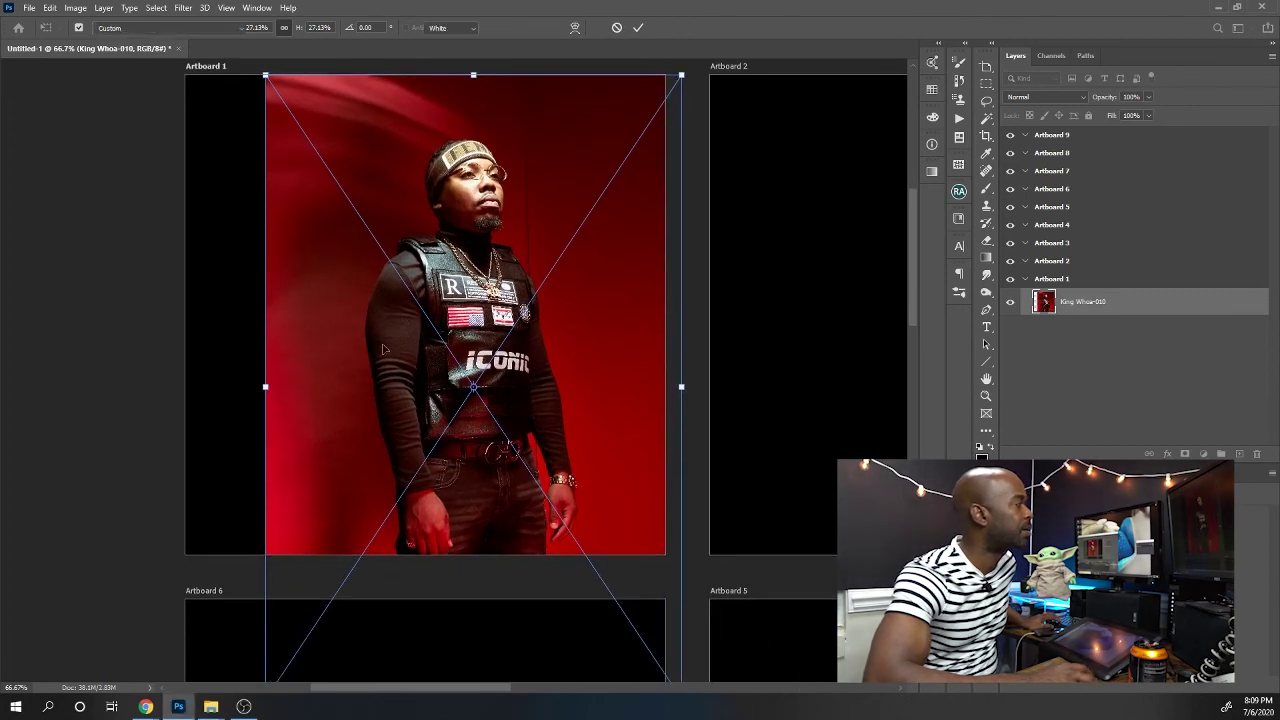
Free Transform the portrait again so it fills Artboard 1 completely, and commit
key(ctrl+t)
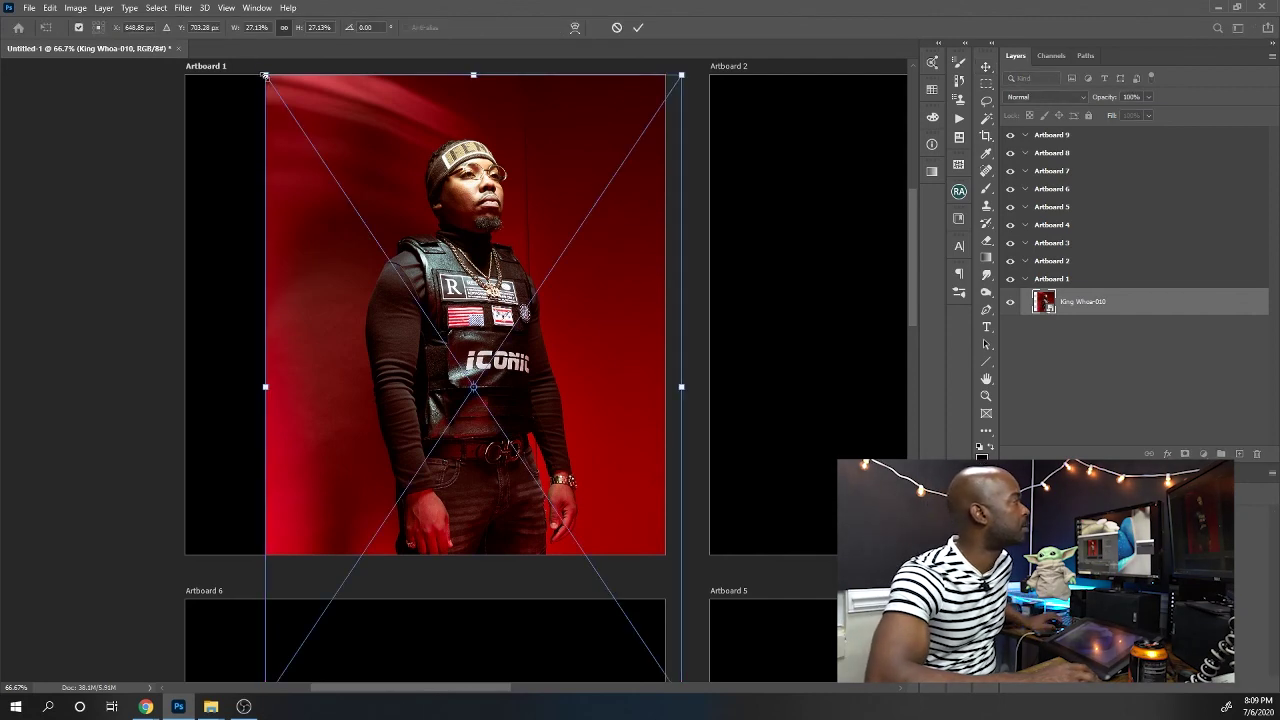
drag(265, 75, 171, 3)
drag(442, 302, 510, 290)
drag(710, 233, 734, 197)
drag(515, 218, 517, 166)
key(Return)
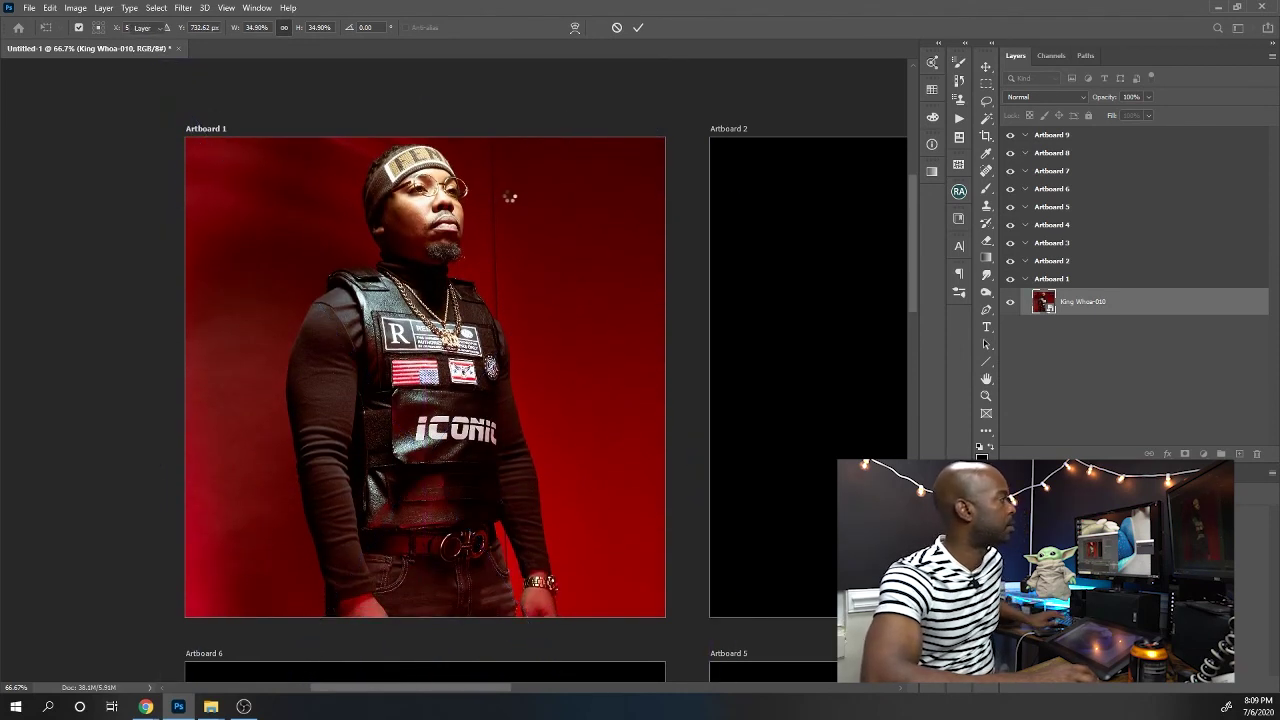
mouse_move(210, 706)
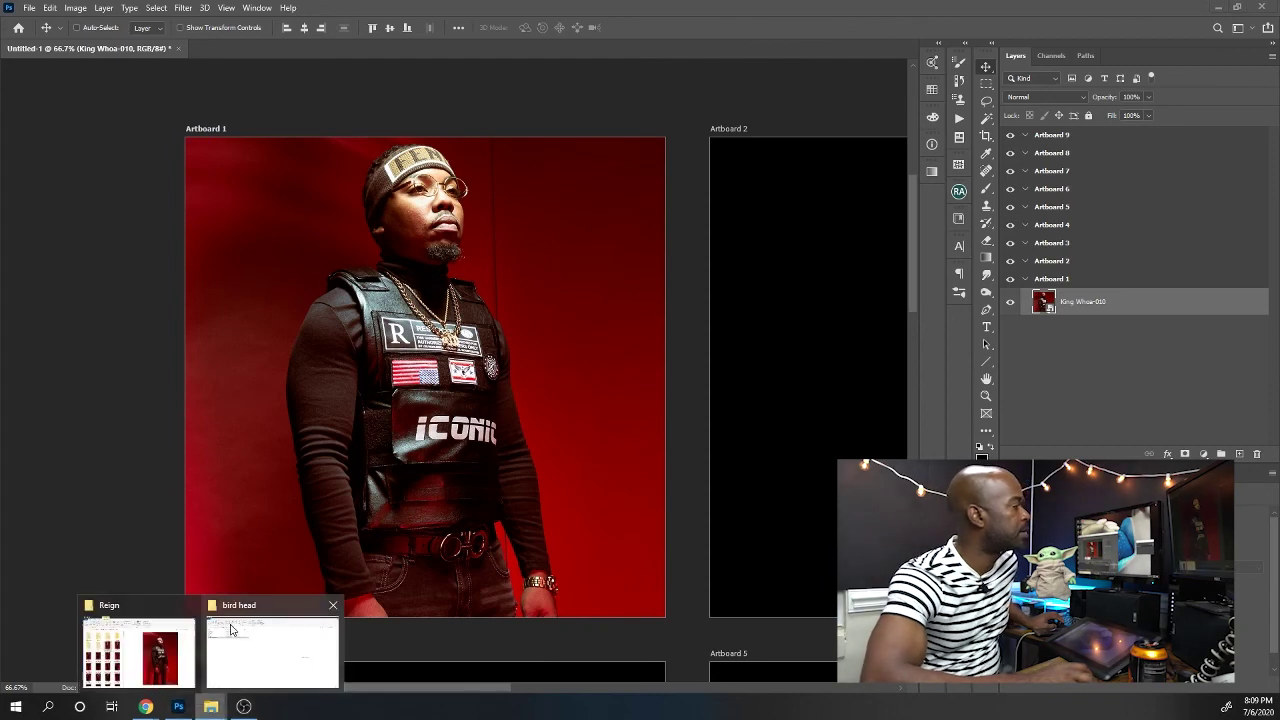
click(137, 645)
click(100, 371)
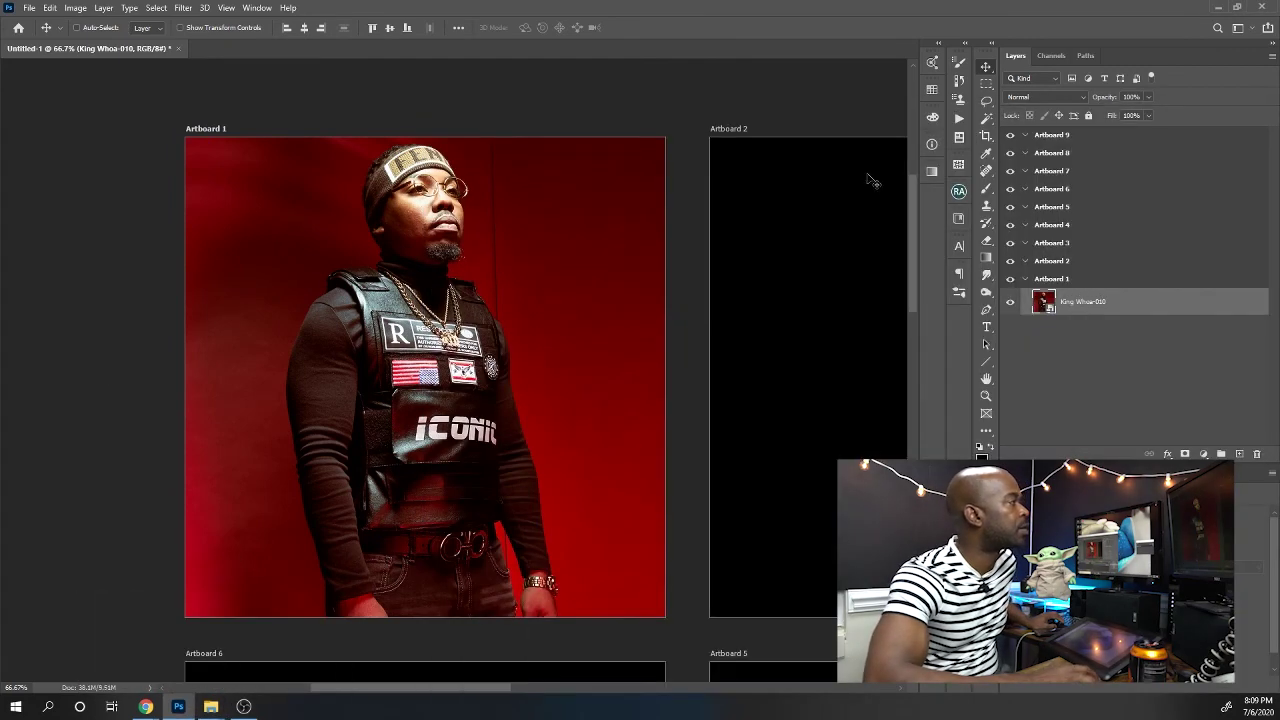
Select Artboard 2 and pick King Whoa-032.jpg in the Reign folder over King Whoa-030
key(shift+v)
click(720, 140)
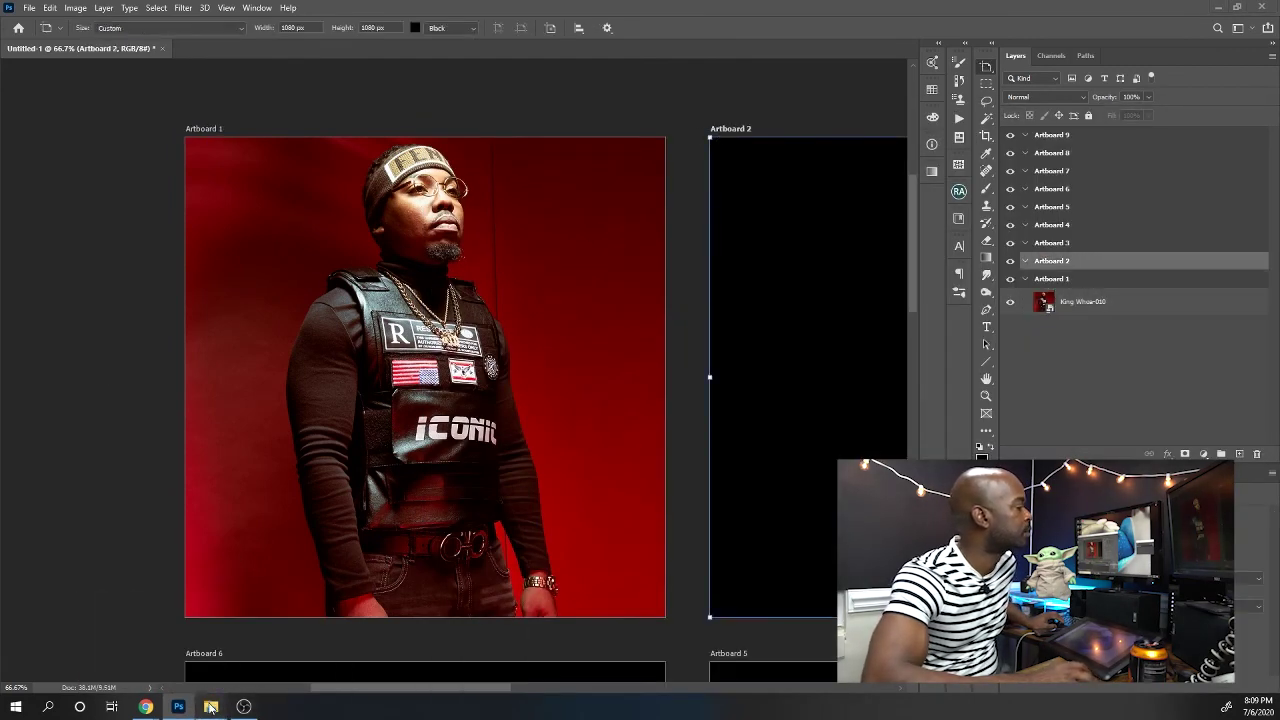
mouse_move(210, 706)
click(137, 645)
scroll(547, 485, down, 3)
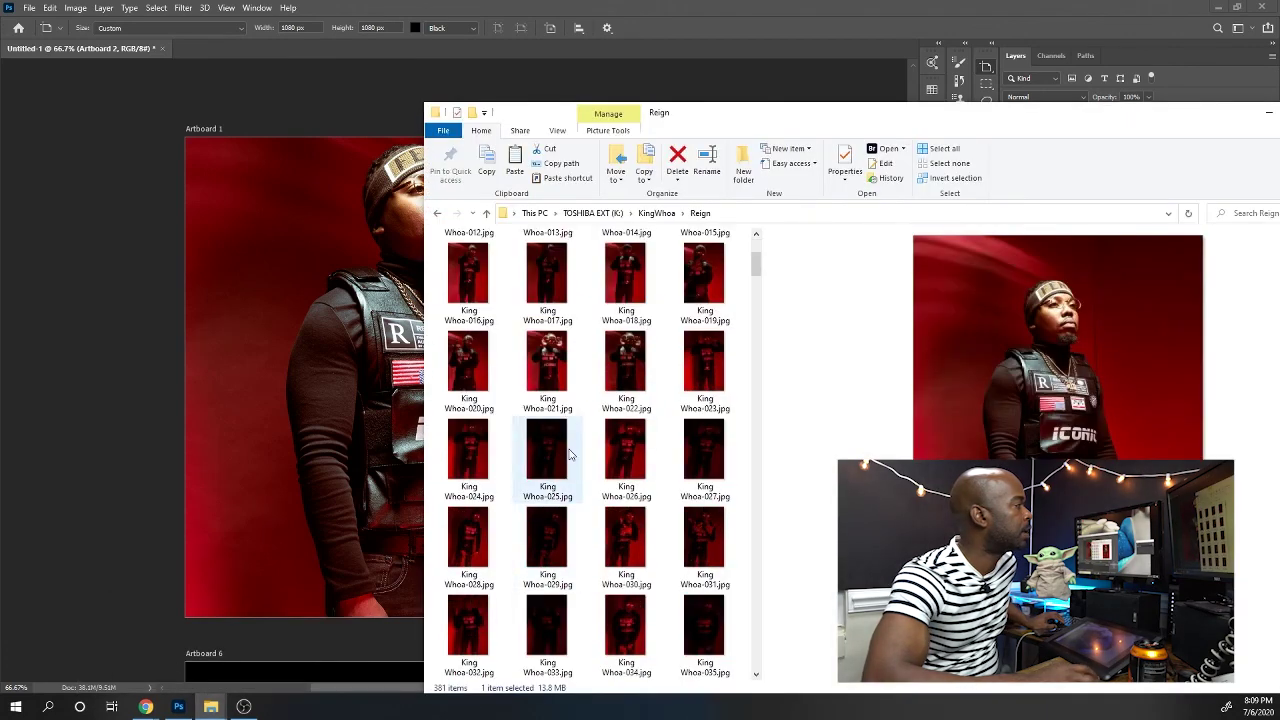
click(623, 540)
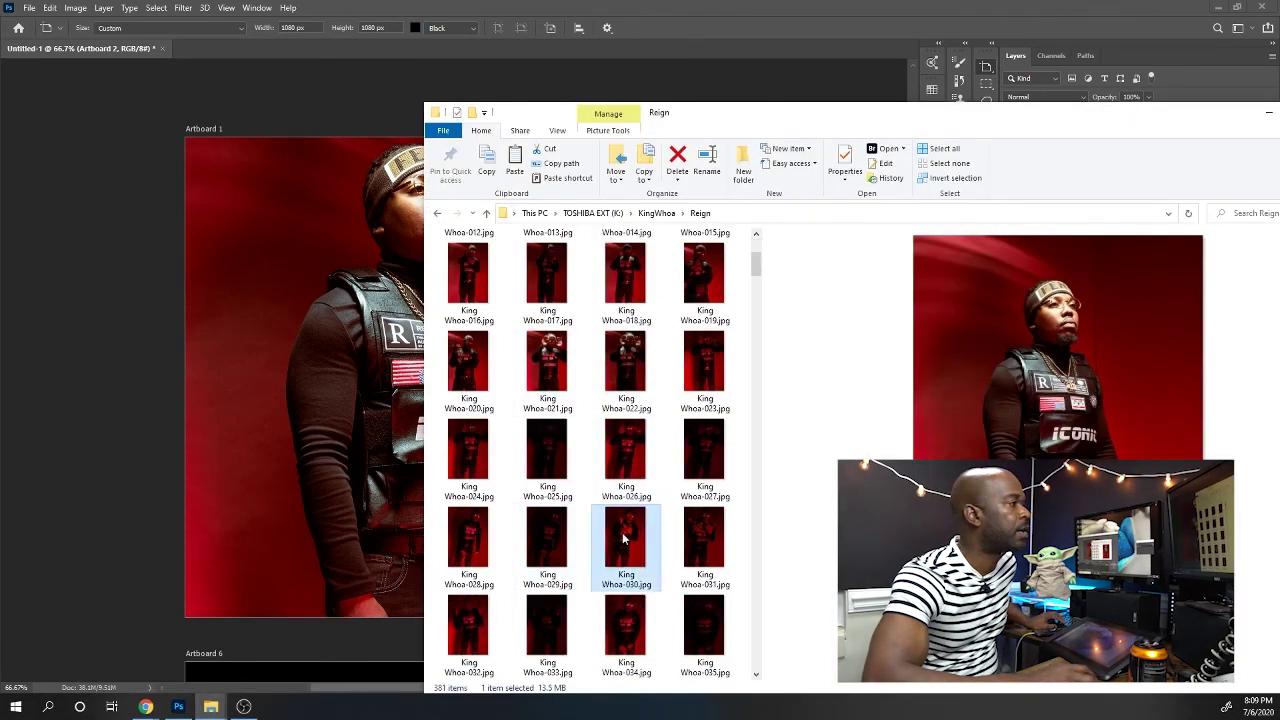
click(450, 622)
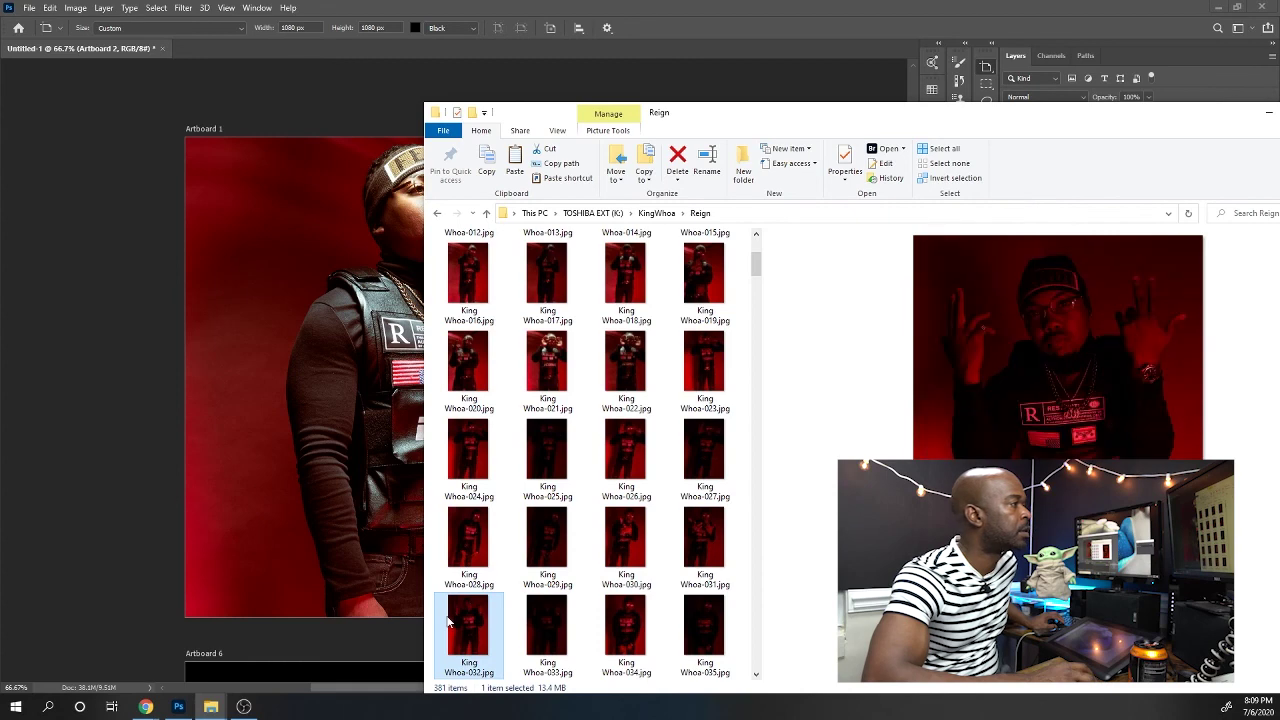
key(alt+Tab)
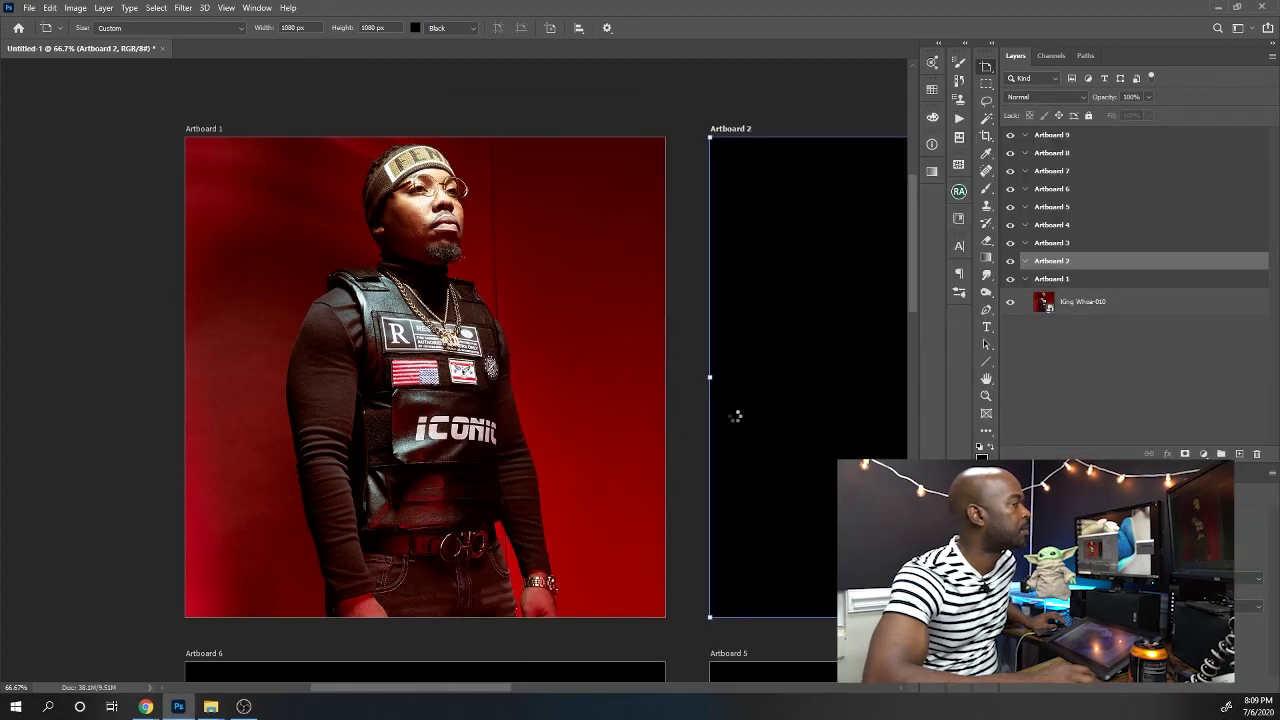
Commit King Whoa-032 in Artboard 2, then resize and reposition it to cover the artboard
key(Return)
drag(745, 405, 356, 383)
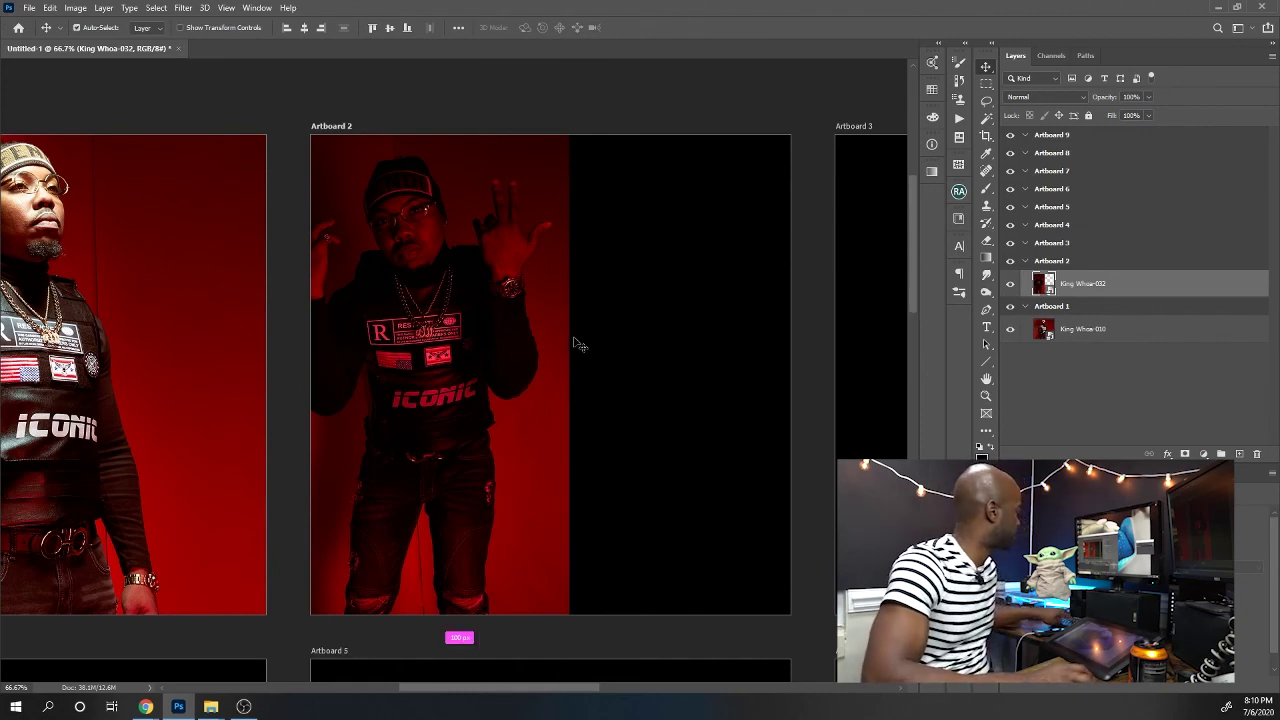
key(ctrl+t)
drag(571, 334, 707, 195)
drag(709, 134, 855, 95)
alt+click(855, 95)
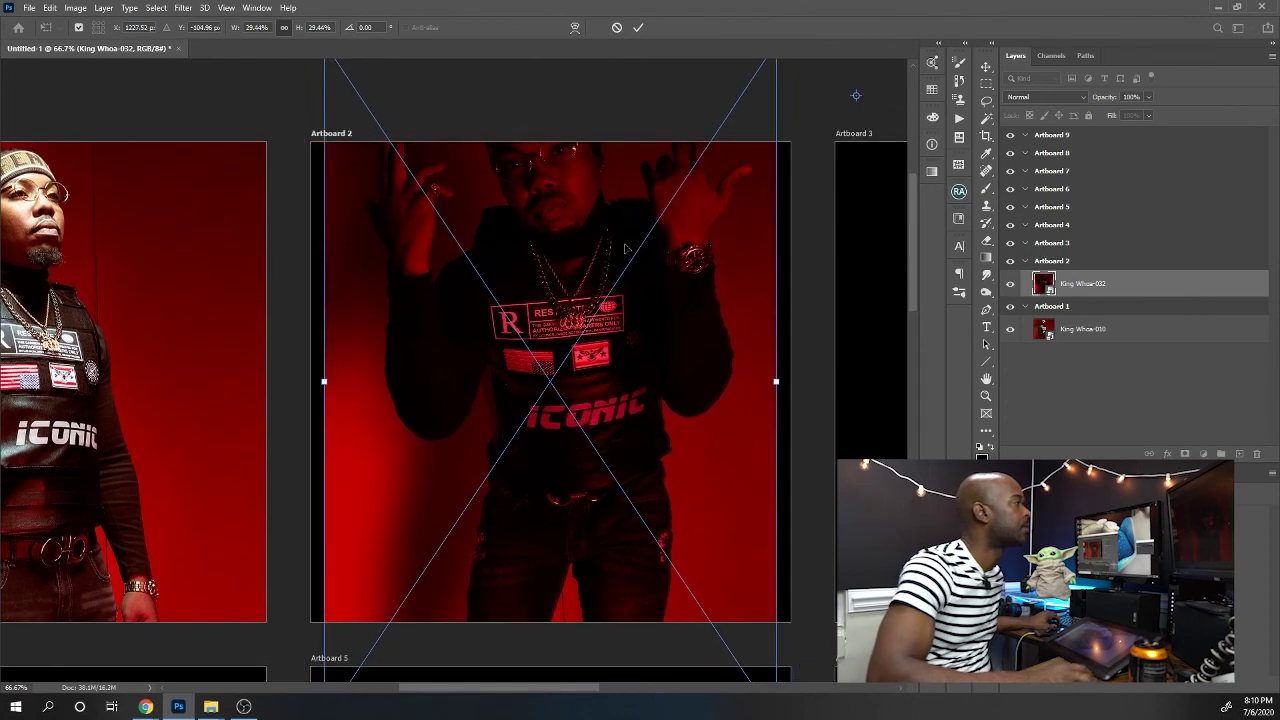
drag(622, 226, 622, 326)
drag(776, 141, 628, 190)
click(640, 30)
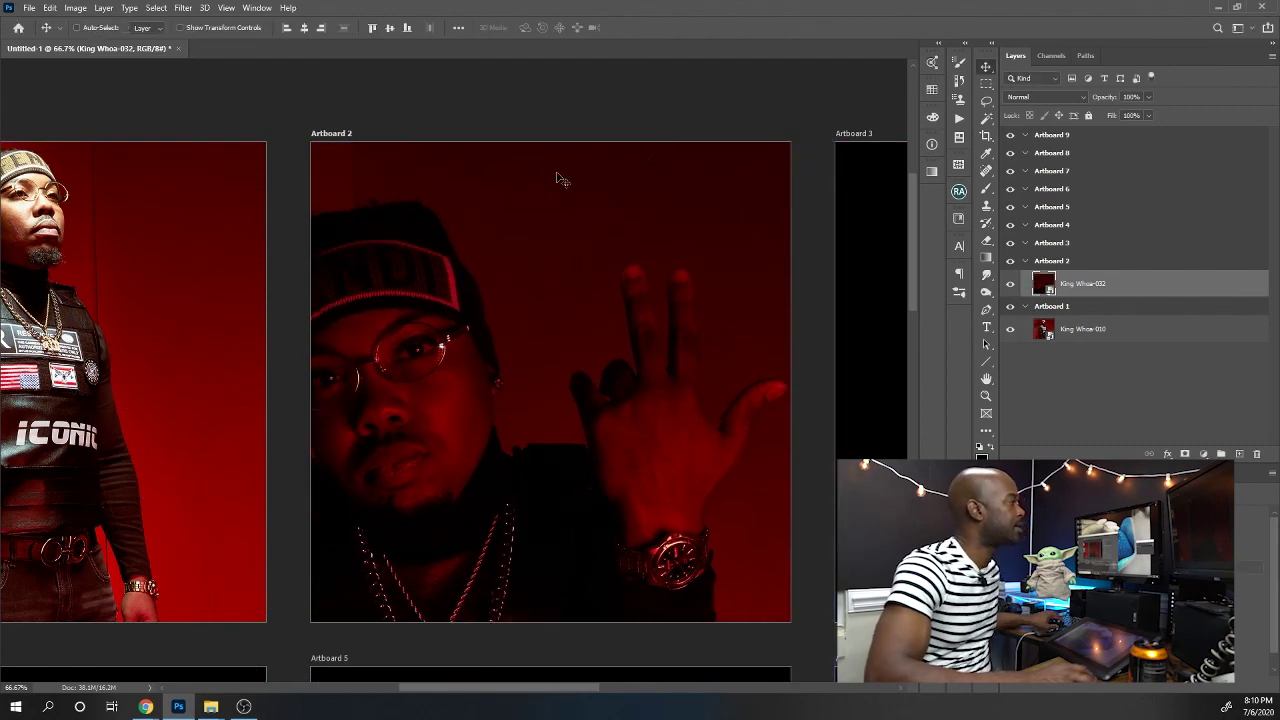
drag(600, 190, 598, 265)
Rescale the photo to 49.08%, tilt it slightly clockwise, and raise it to show ICONIC
key(ctrl+t)
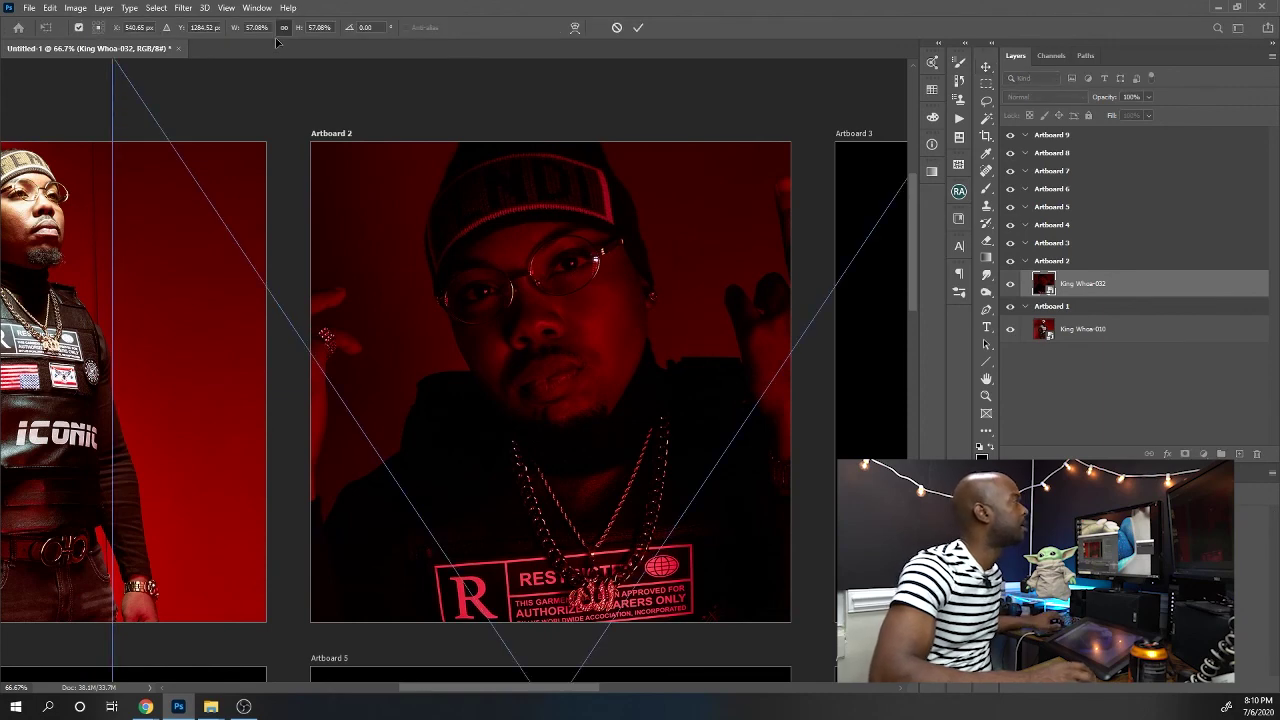
mouse_move(236, 27)
mouse_down()
mouse_move(216, 27)
mouse_move(228, 30)
mouse_up()
key(Down)
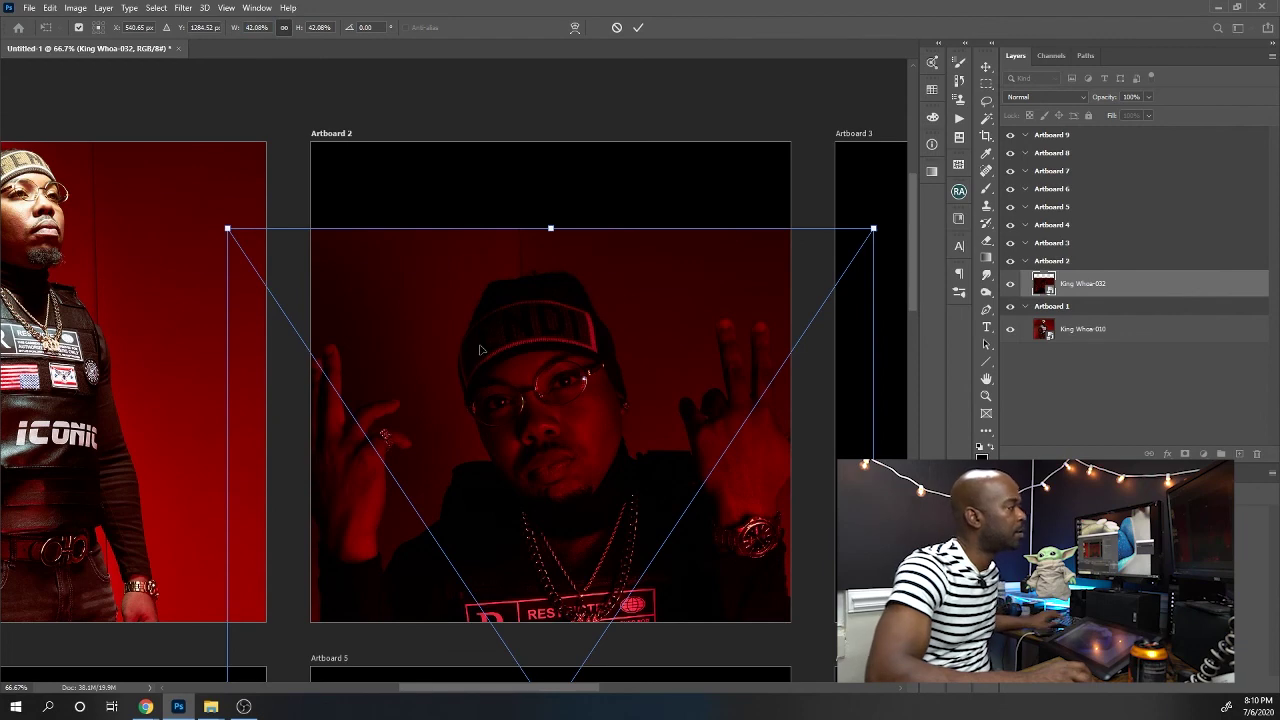
drag(476, 207, 516, 201)
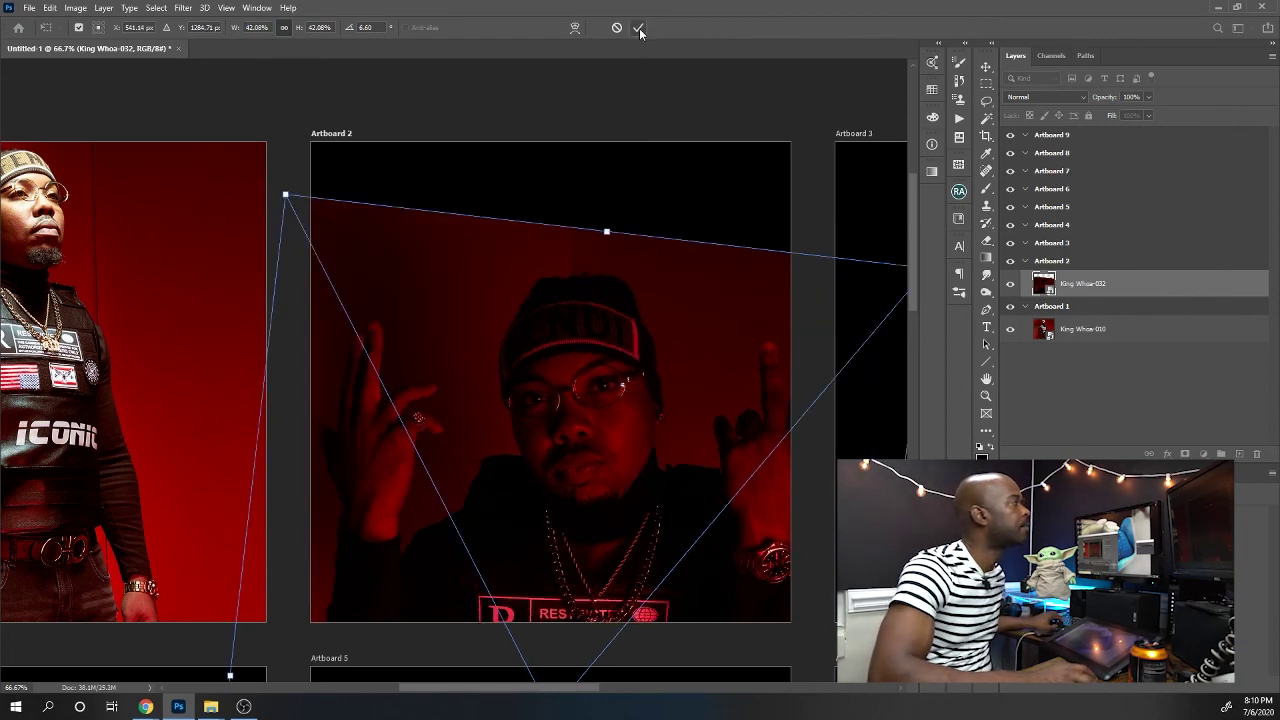
click(639, 30)
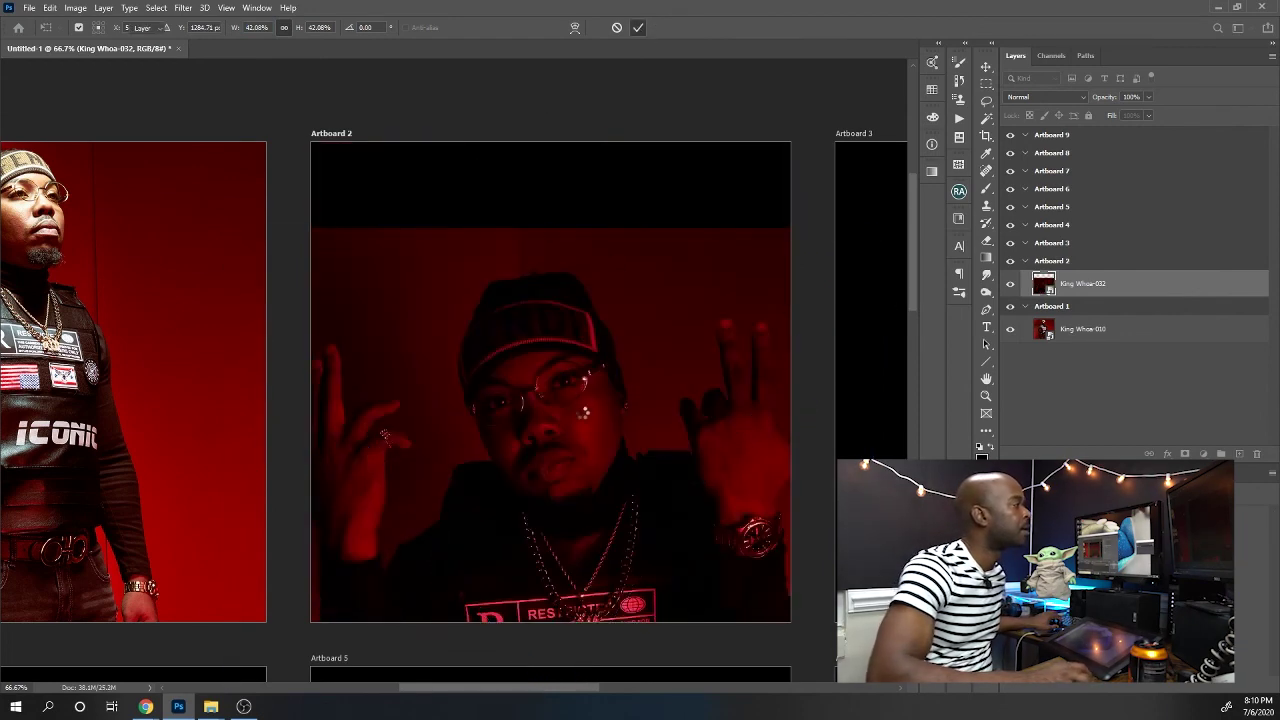
drag(579, 329, 583, 270)
Select Artboard 3 and preview King Whoa-043, -046, -044 and -048 in the Reign folder
click(856, 133)
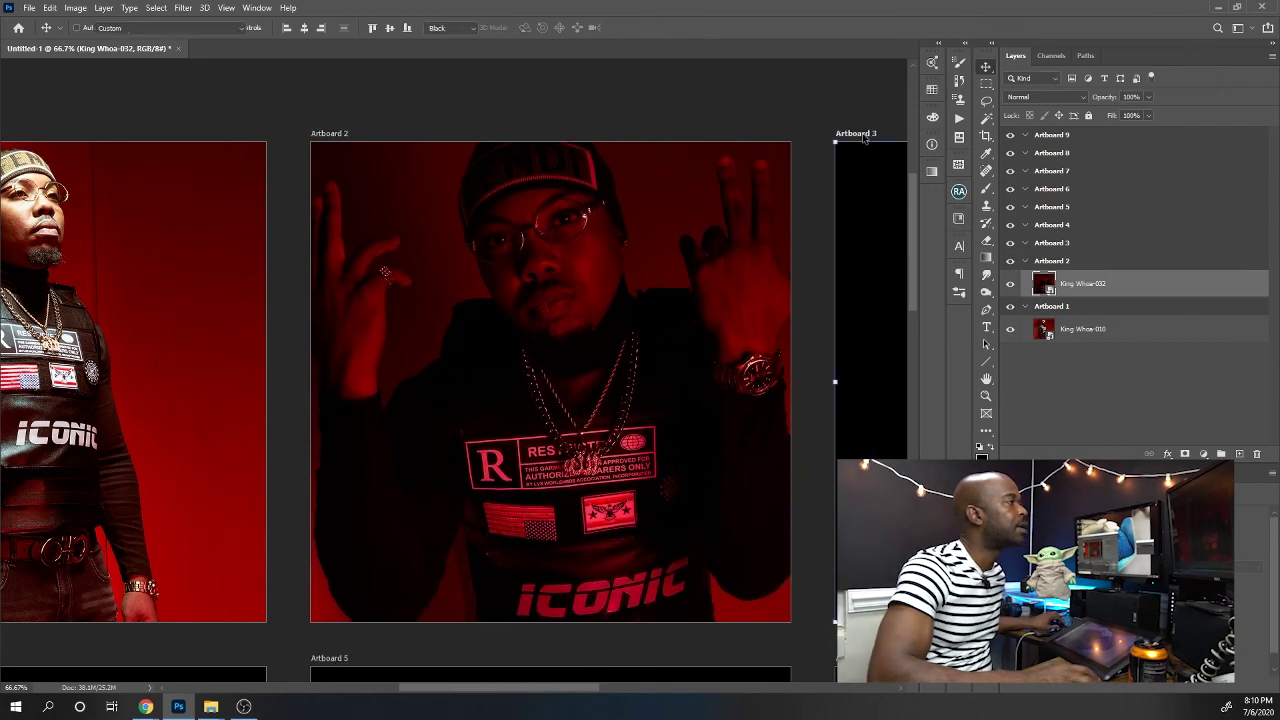
mouse_move(211, 706)
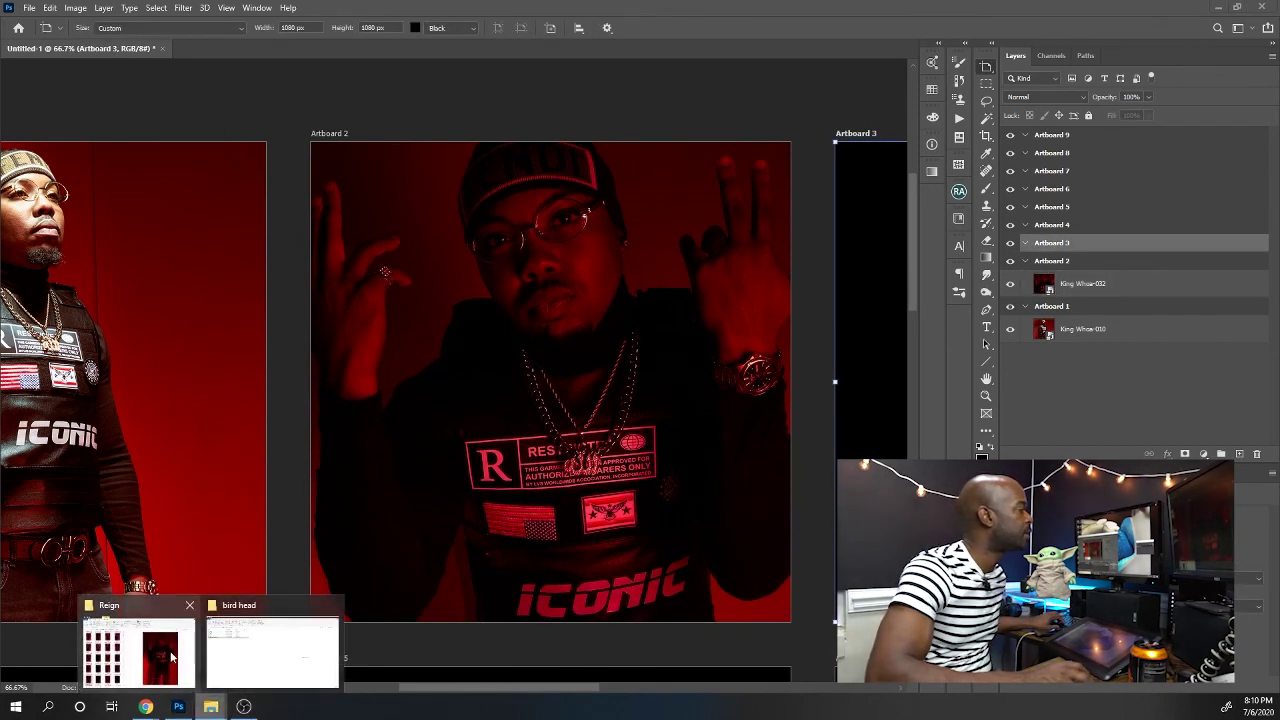
click(135, 645)
scroll(565, 548, down, 3)
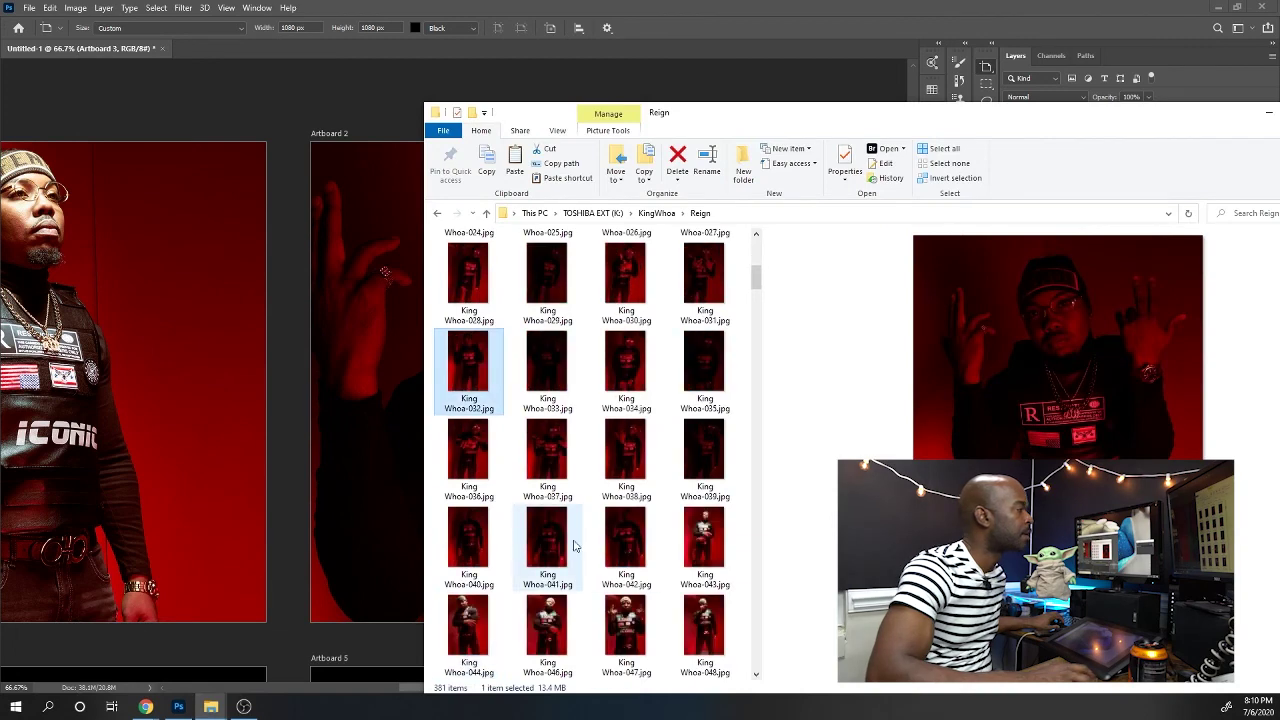
click(704, 540)
click(557, 641)
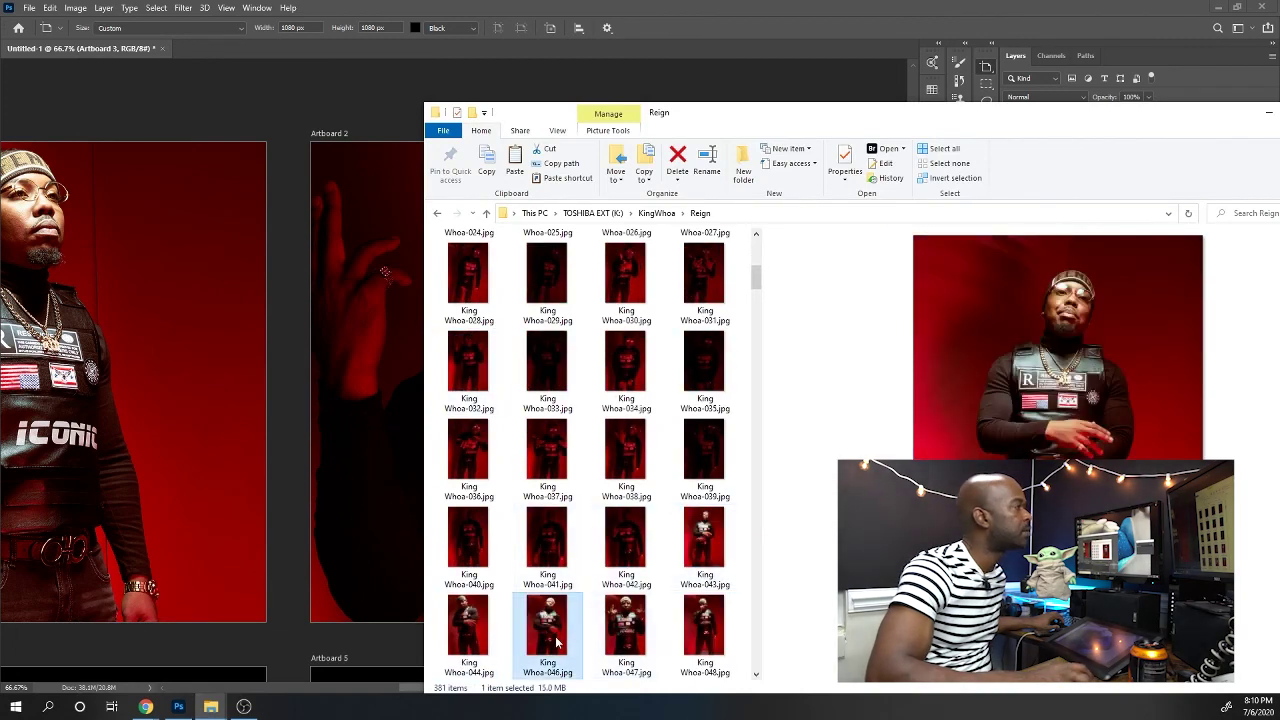
click(470, 628)
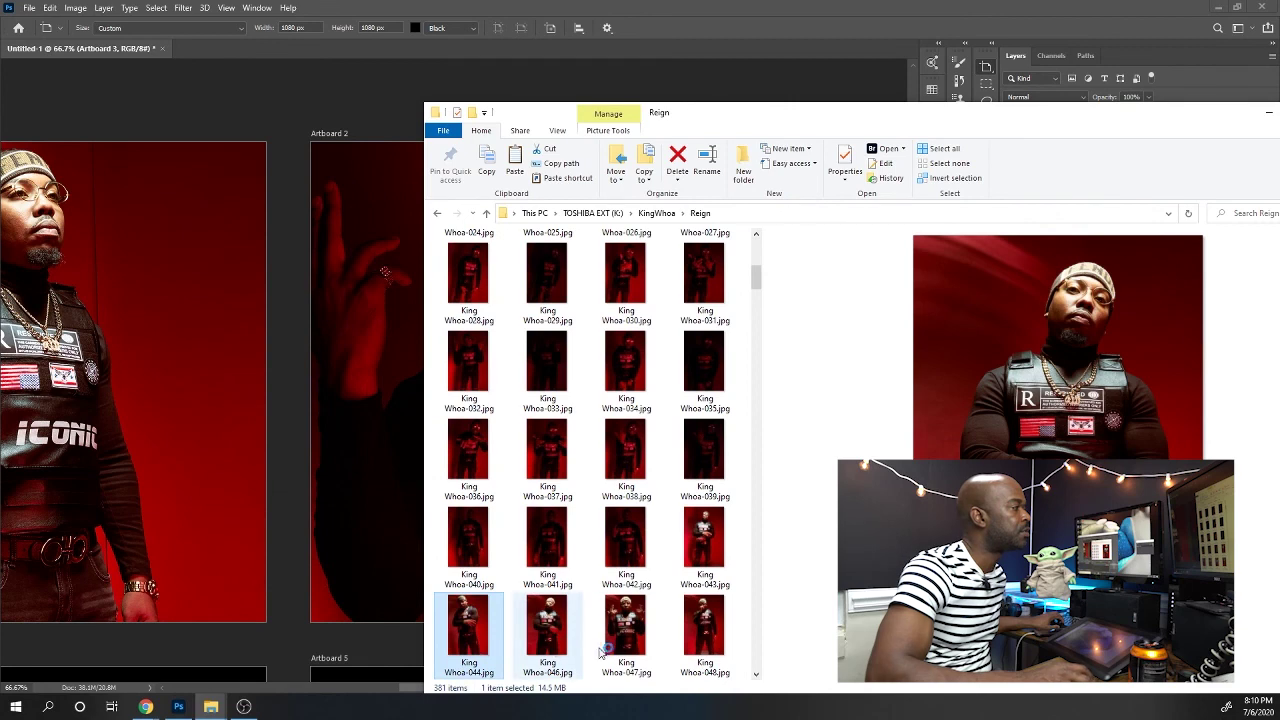
click(690, 622)
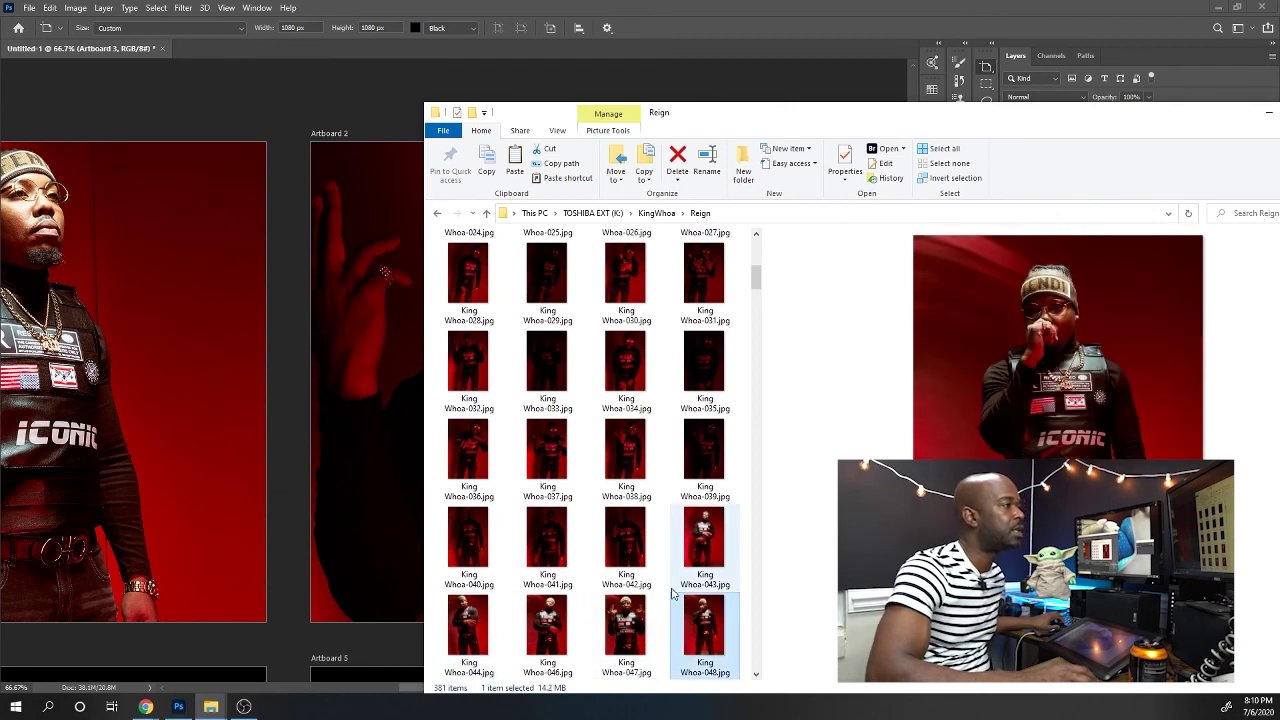
Preview King Whoa-070, -066, -071 and -074, then drag King Whoa-085.jpg into Photoshop
scroll(673, 594, down, 2)
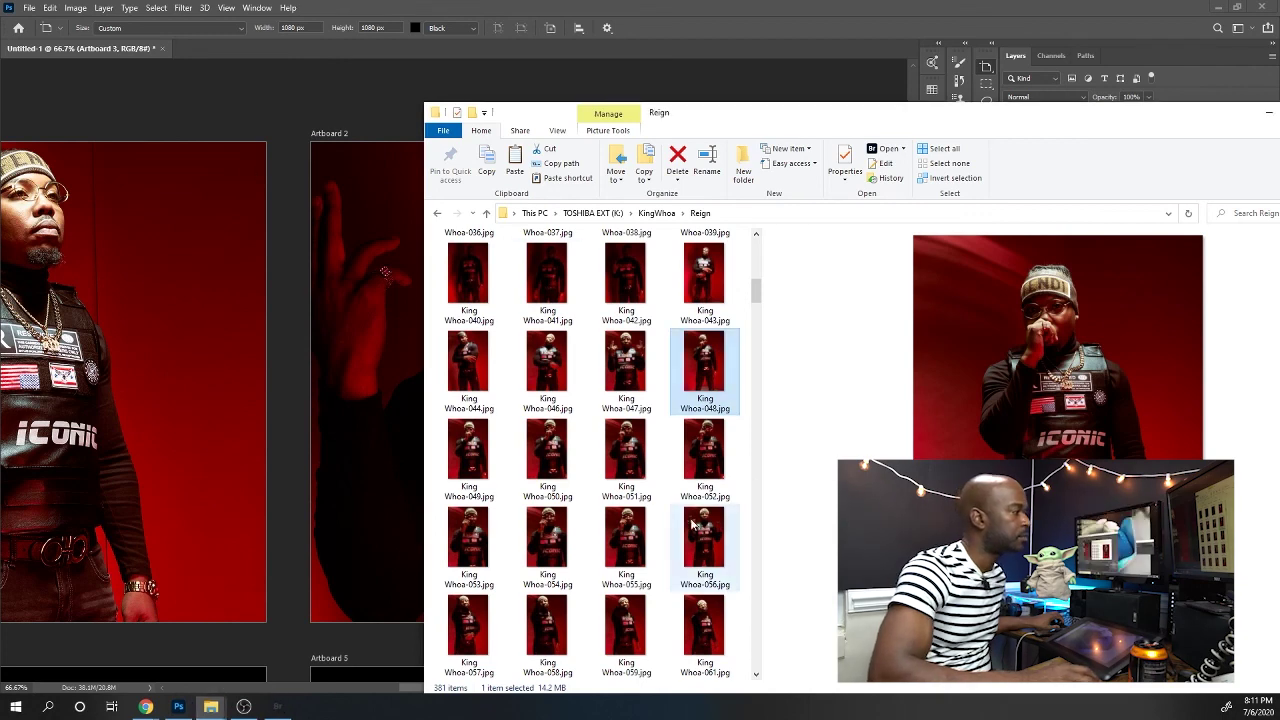
scroll(697, 538, down, 2)
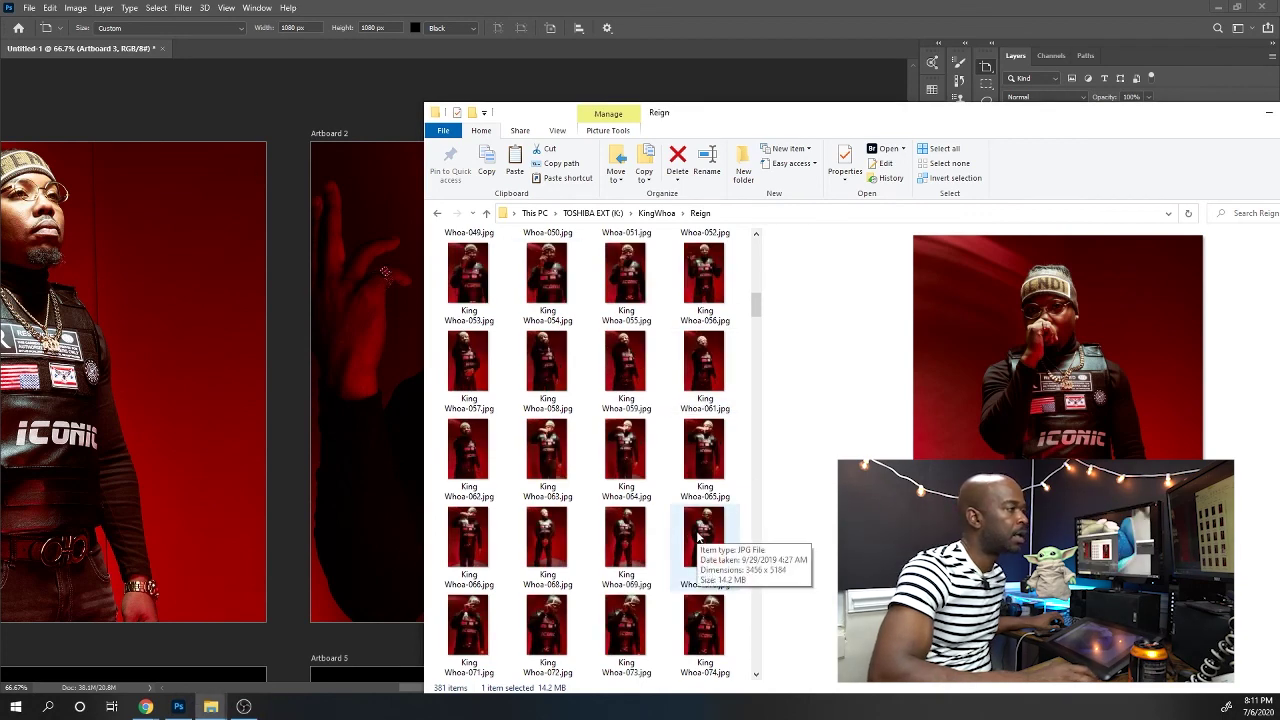
click(698, 538)
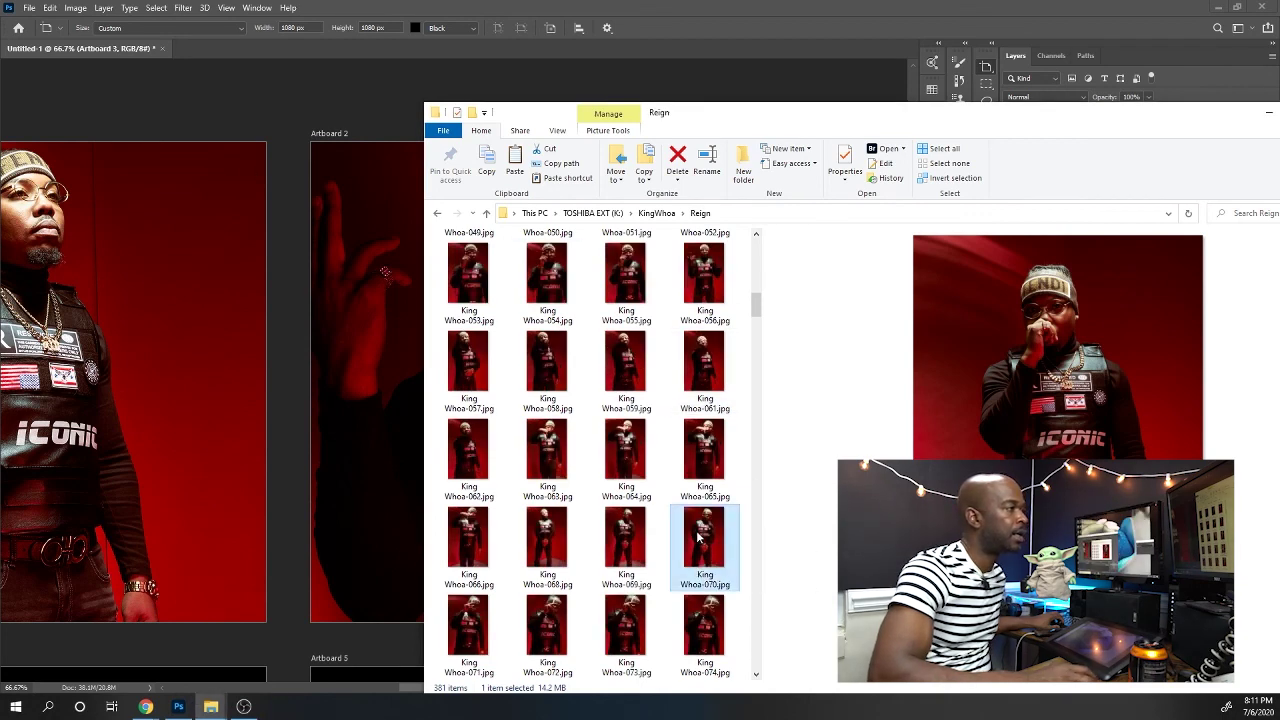
click(474, 565)
click(476, 616)
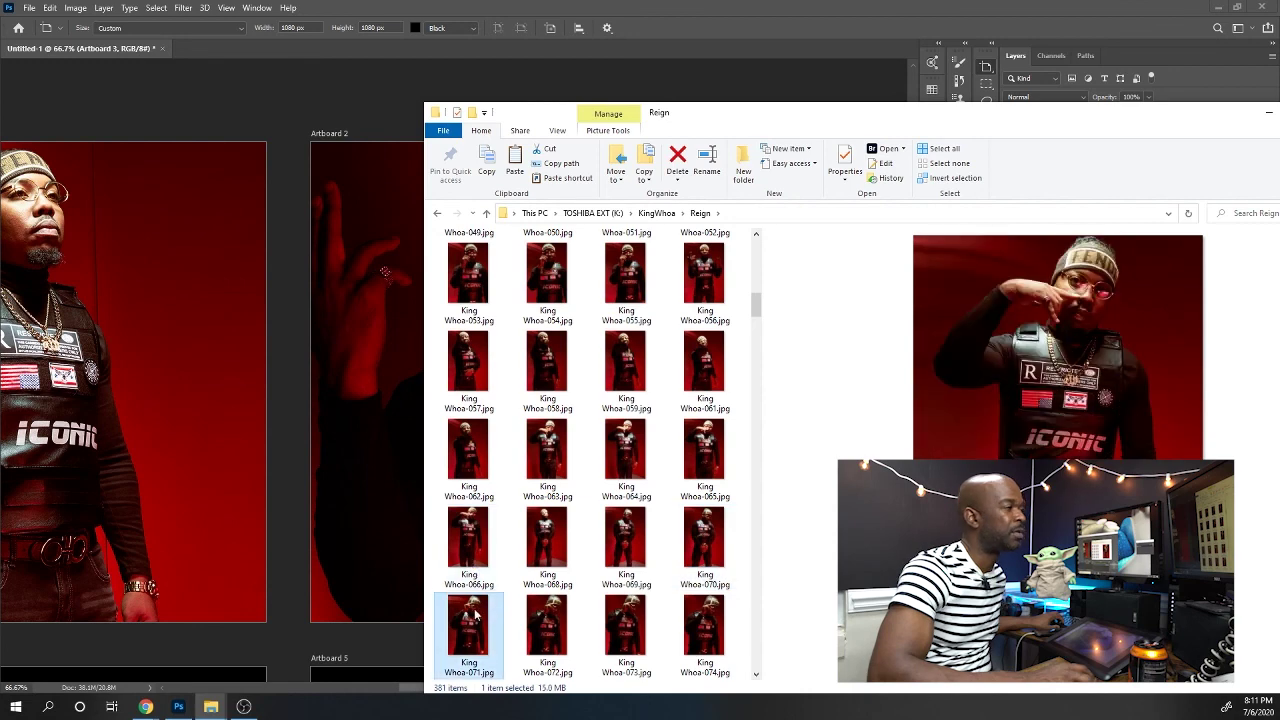
click(700, 630)
scroll(697, 637, down, 3)
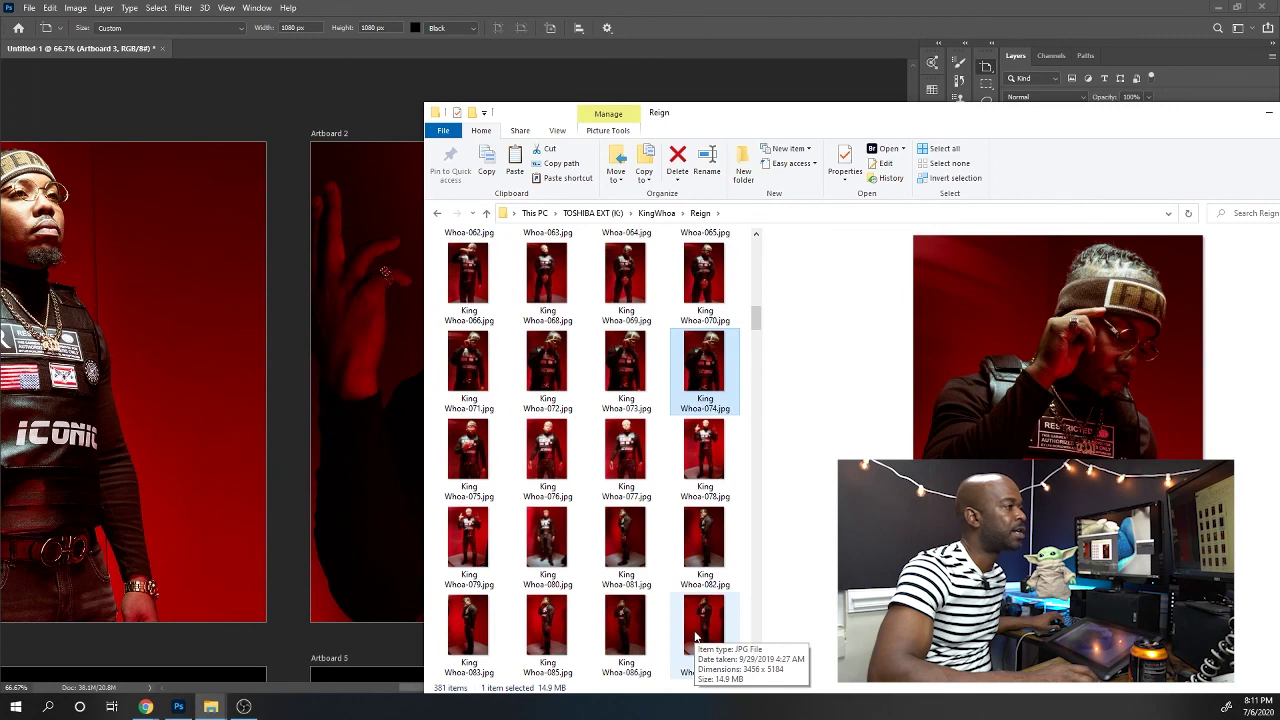
click(557, 632)
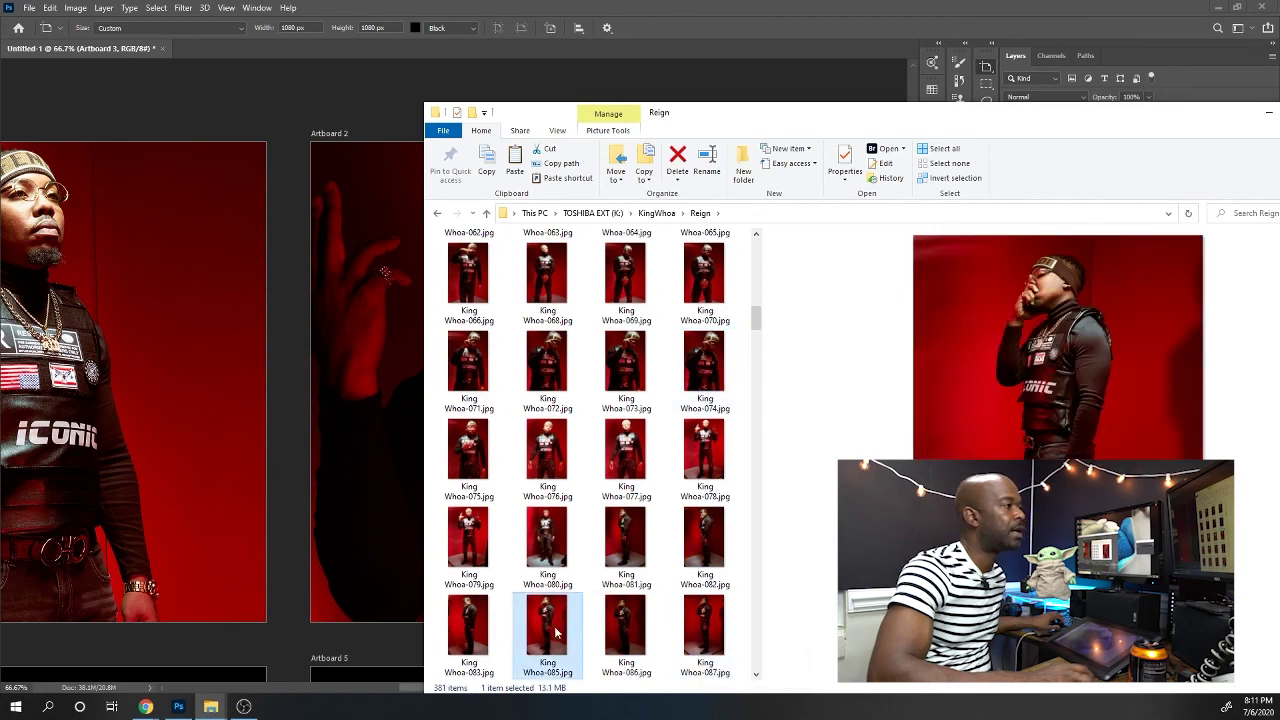
drag(878, 116, 347, 69)
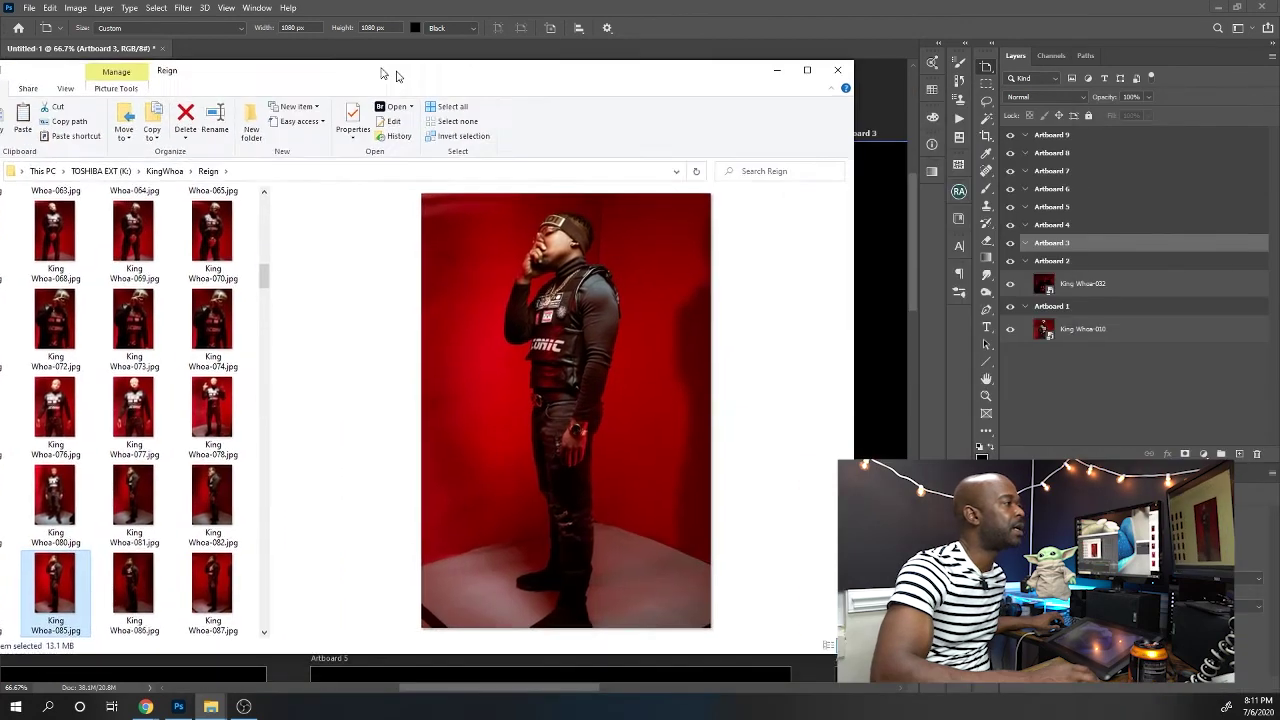
drag(110, 563, 775, 425)
Place King Whoa-085 into Artboard 3 and move it to cover the artboard's left side
drag(592, 688, 668, 688)
drag(630, 438, 797, 452)
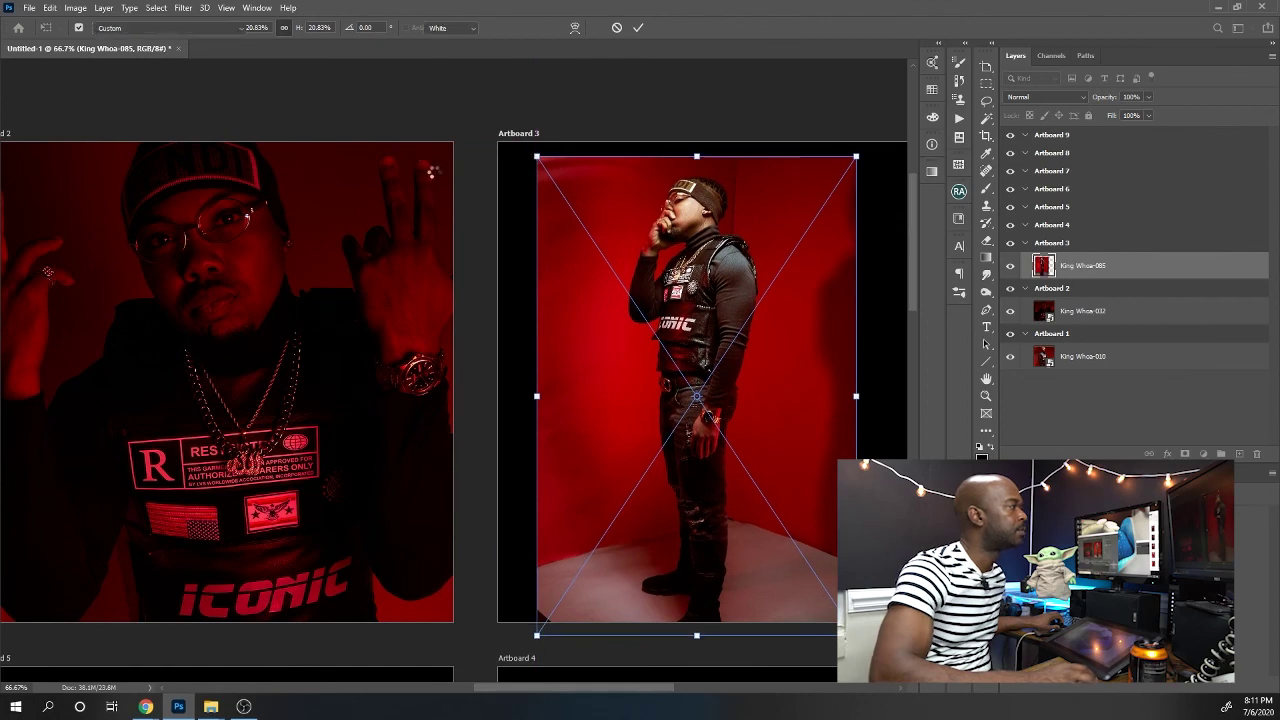
key(Return)
key(ctrl+t)
drag(858, 145, 866, 62)
drag(775, 330, 760, 470)
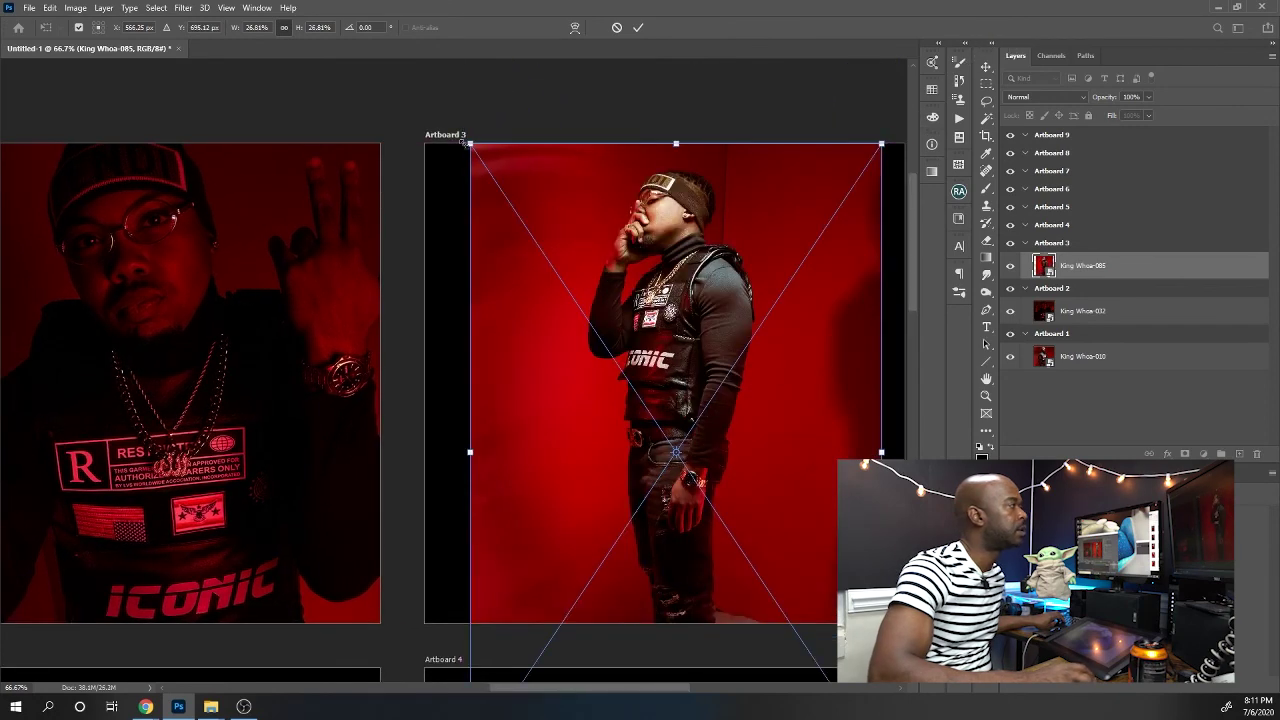
key(Escape)
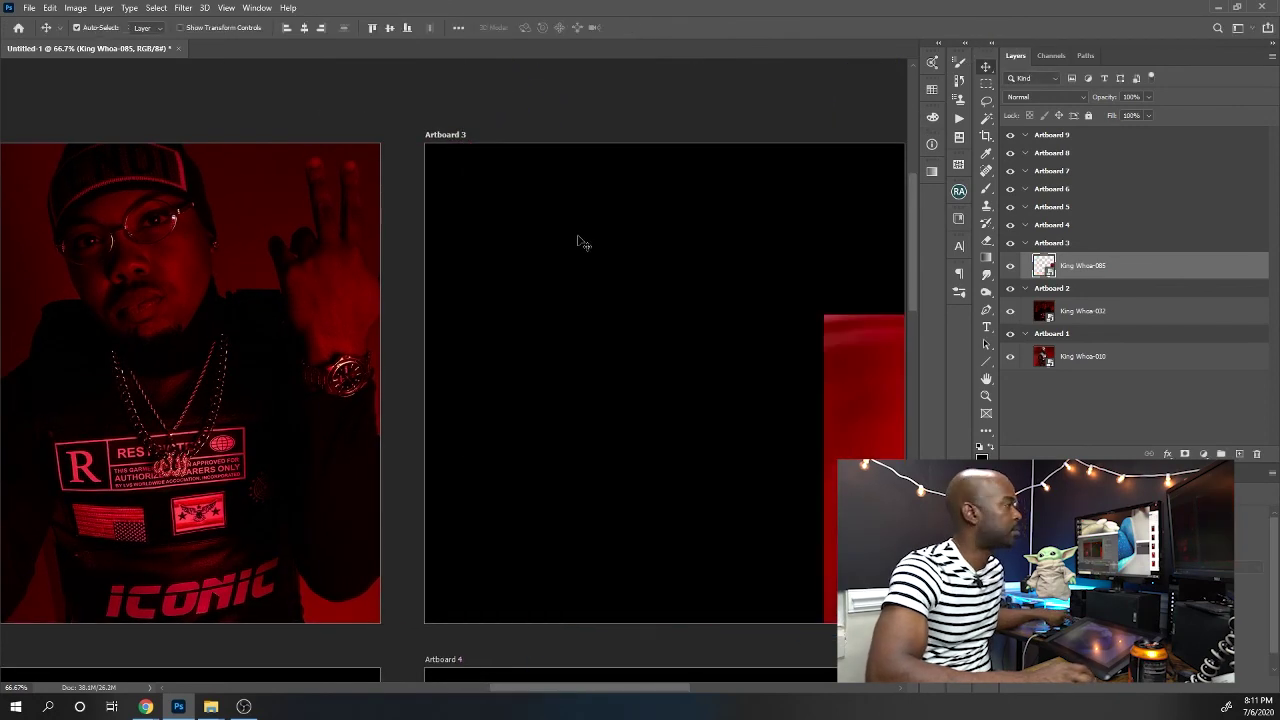
drag(780, 362, 502, 305)
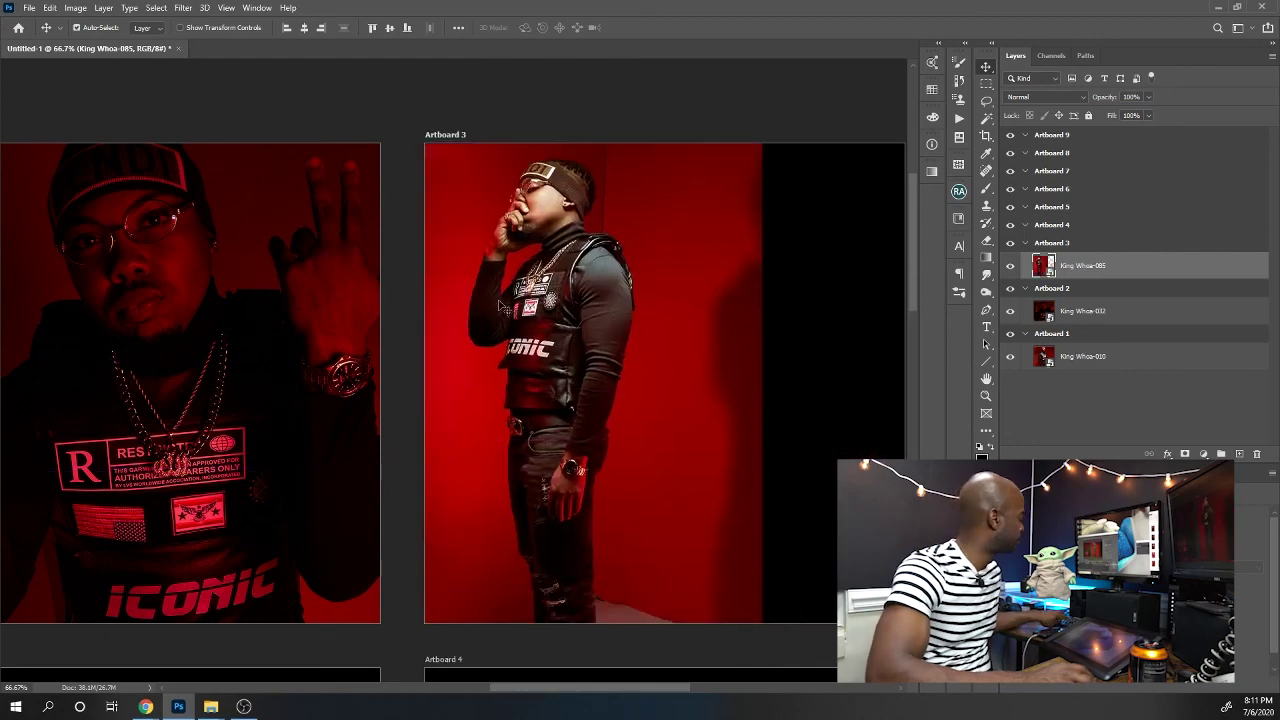
Enlarge King Whoa-085 to 32.30% and fine-tune its position to fill Artboard 3
key(ctrl+t)
drag(763, 129, 855, 152)
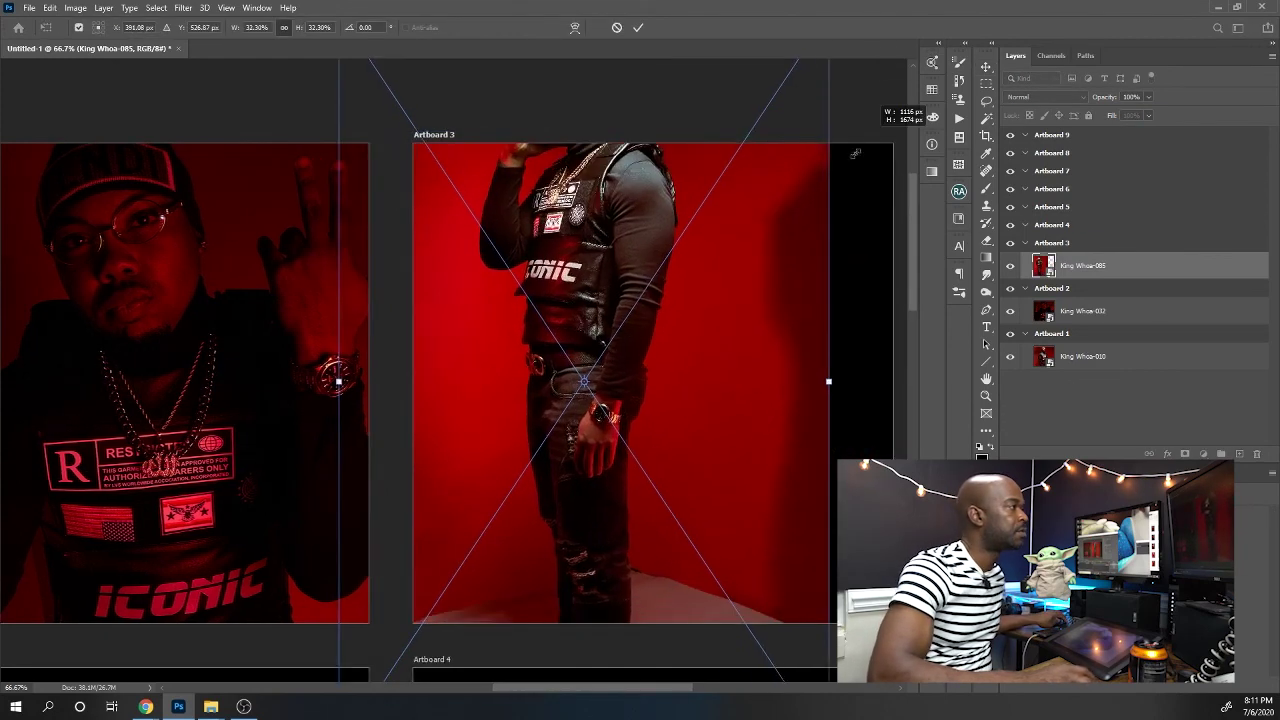
drag(806, 275, 838, 361)
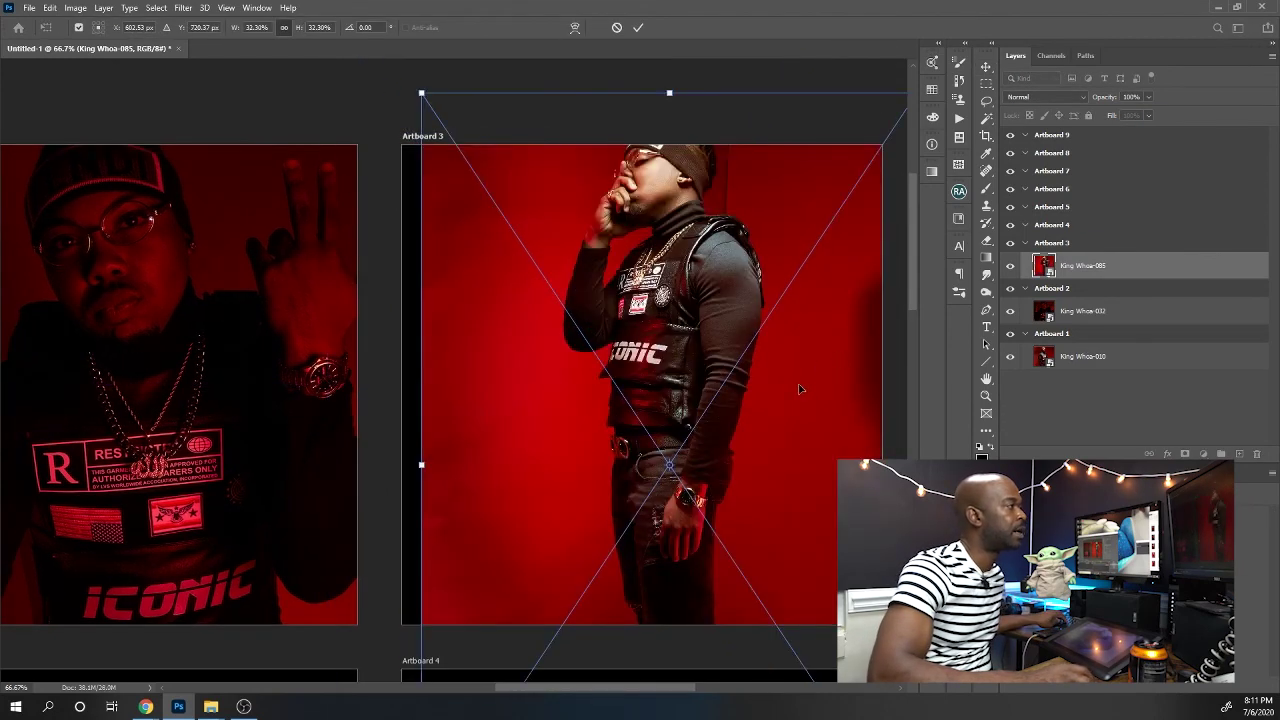
drag(784, 390, 762, 403)
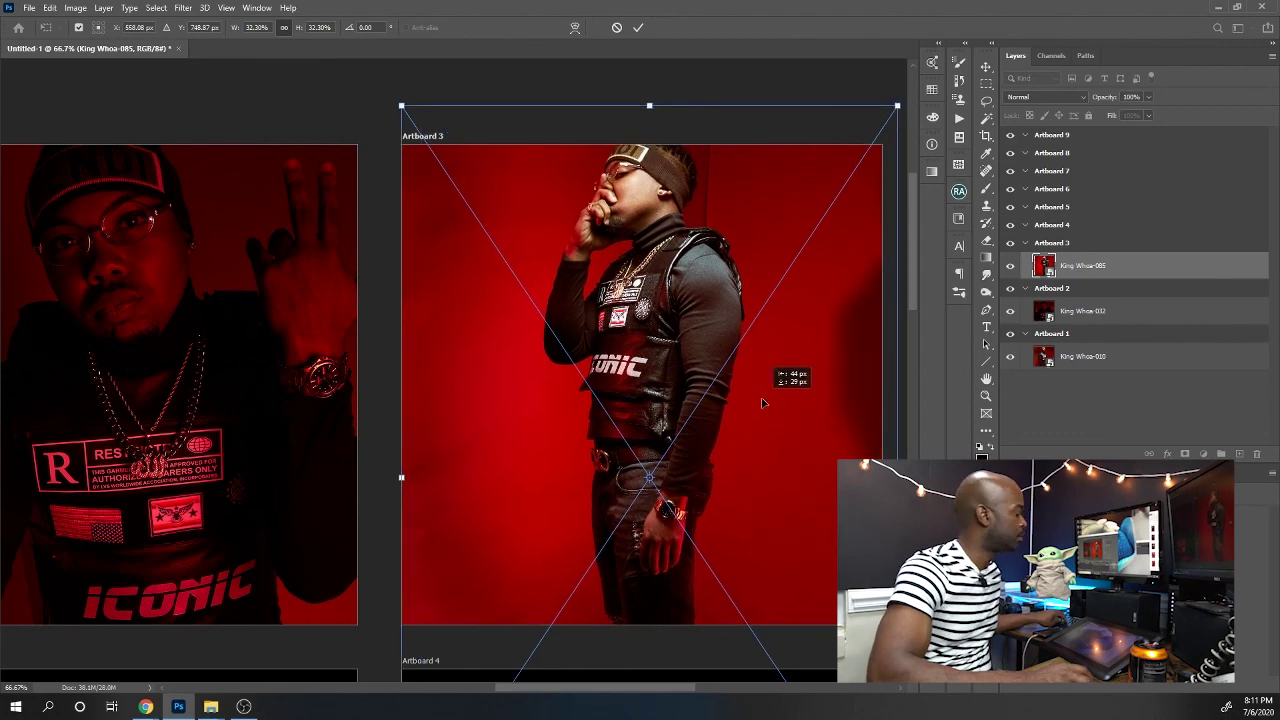
key(Return)
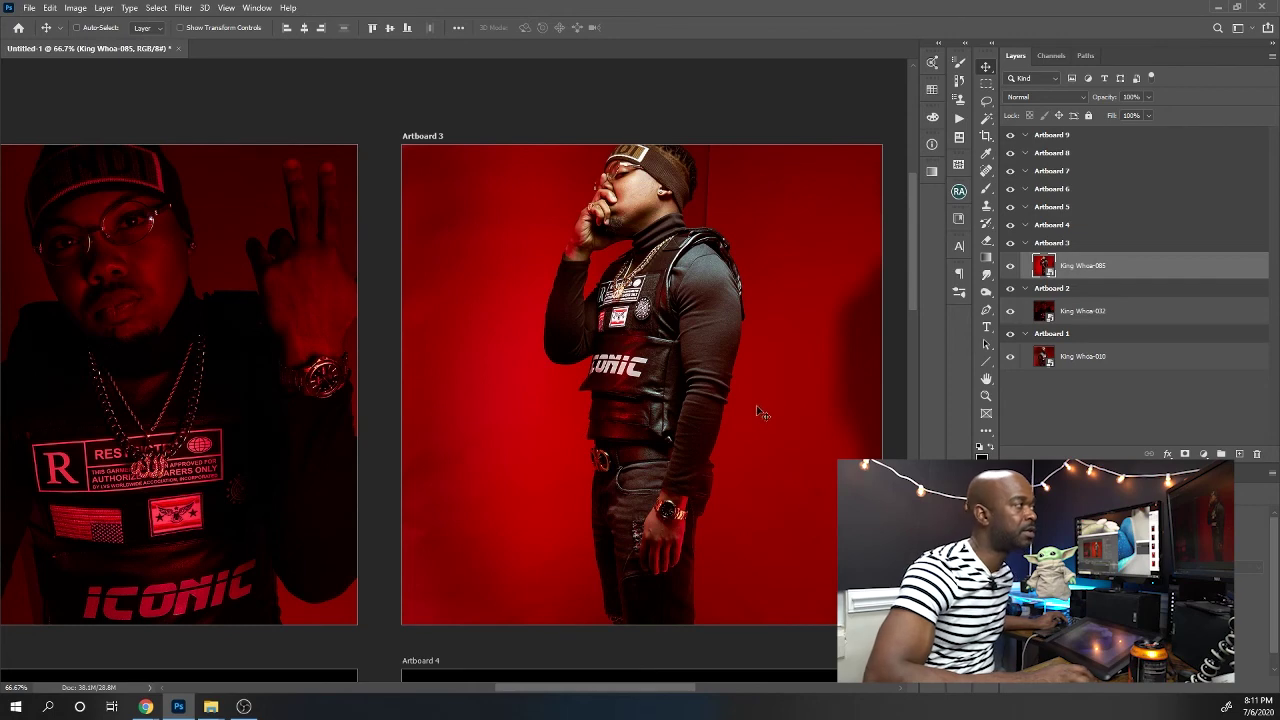
drag(755, 438, 760, 450)
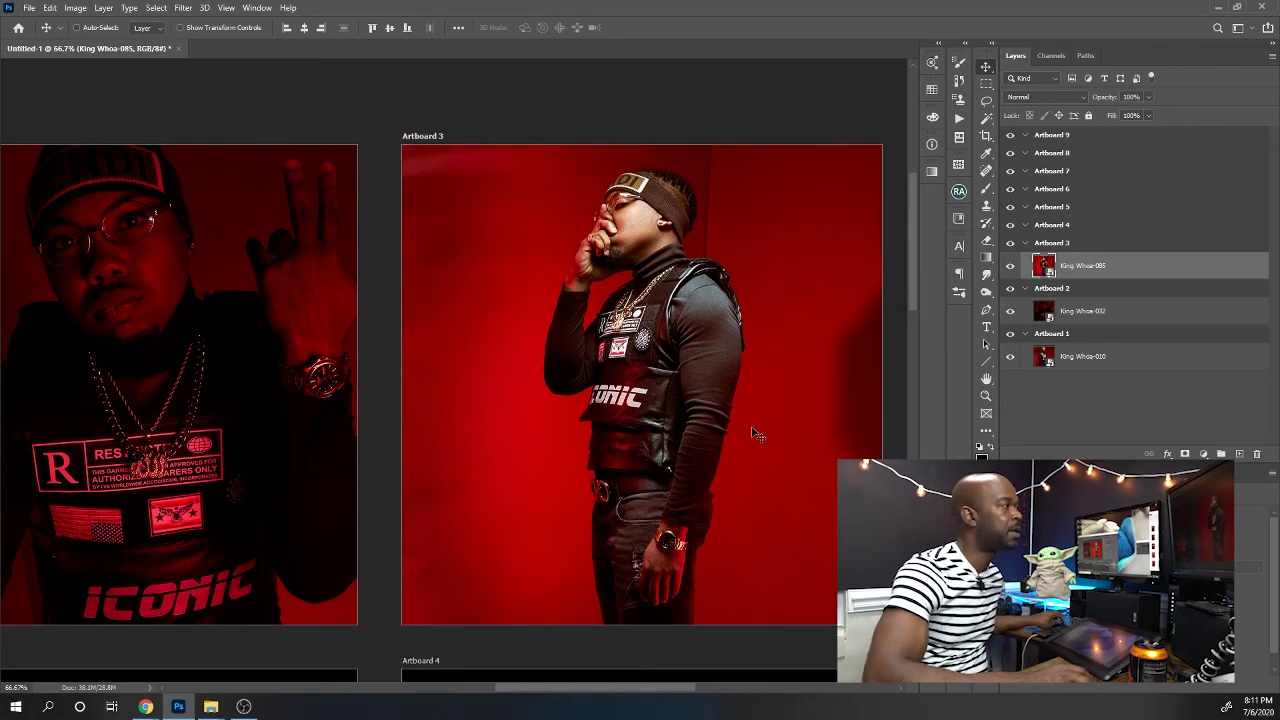
drag(742, 409, 740, 397)
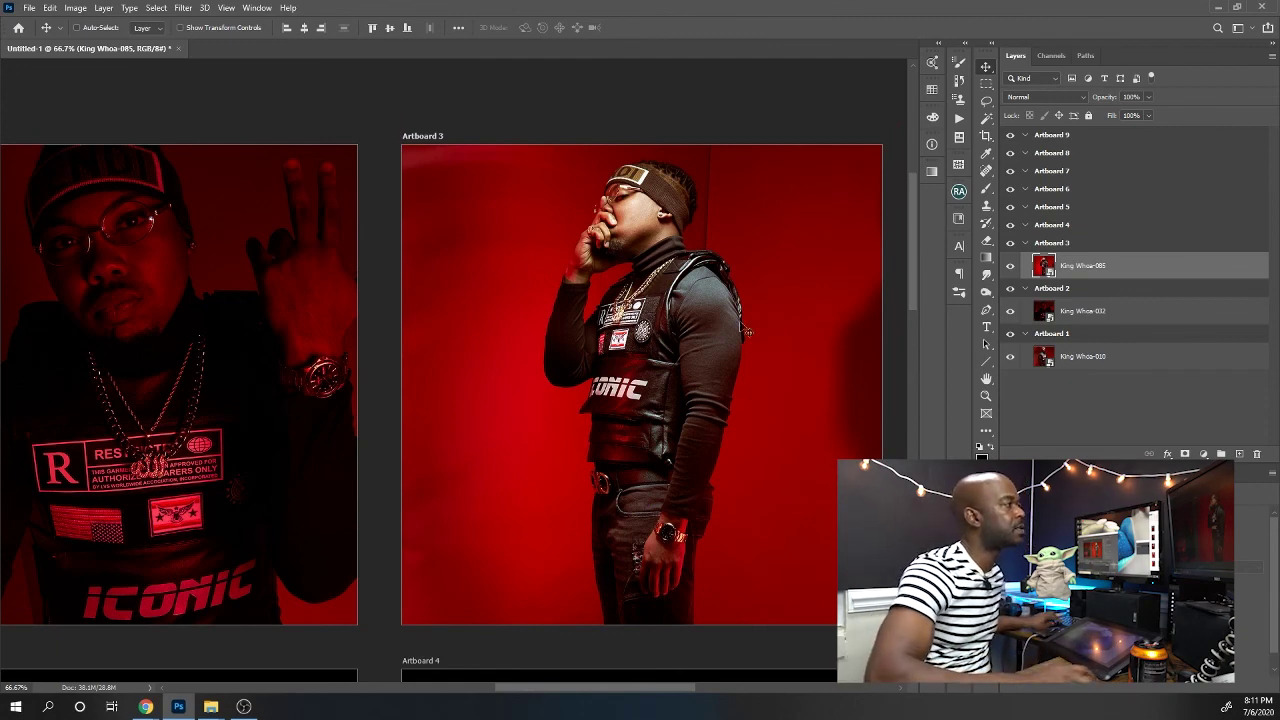
drag(718, 177, 797, 260)
key(s)
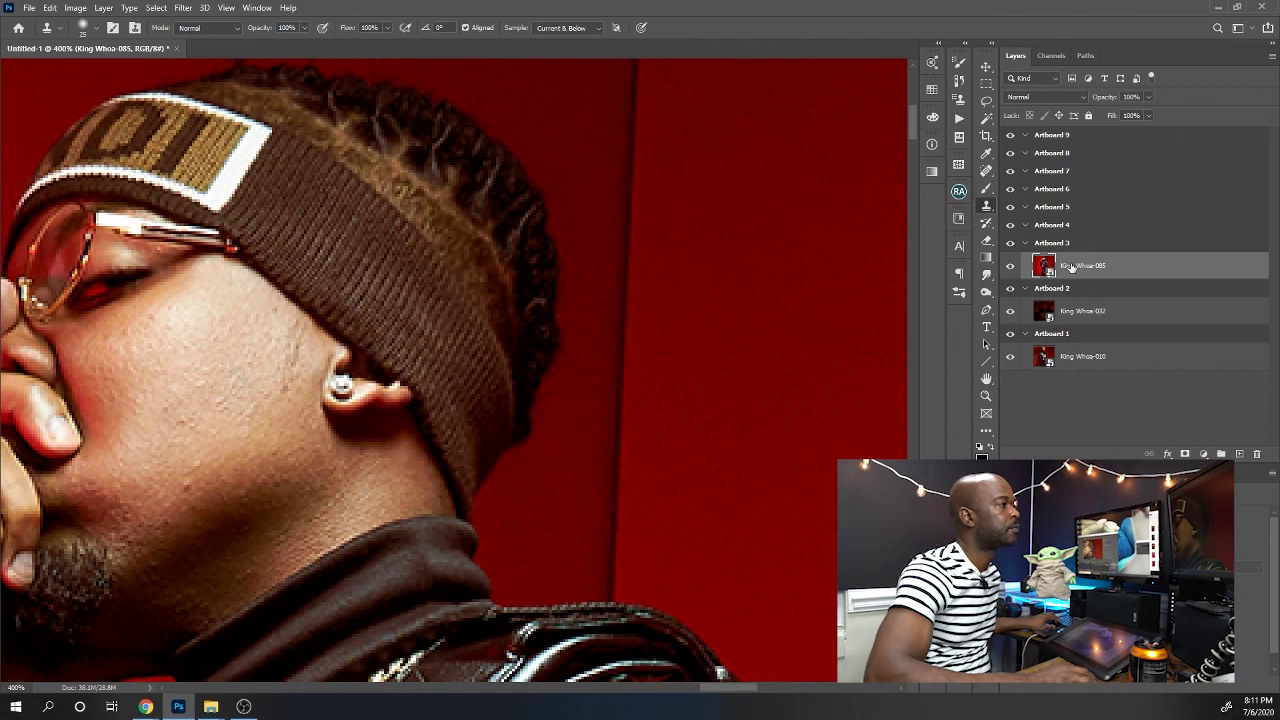
Keep the Clone Stamp sampling source set to Current & Below
right_click(1097, 265)
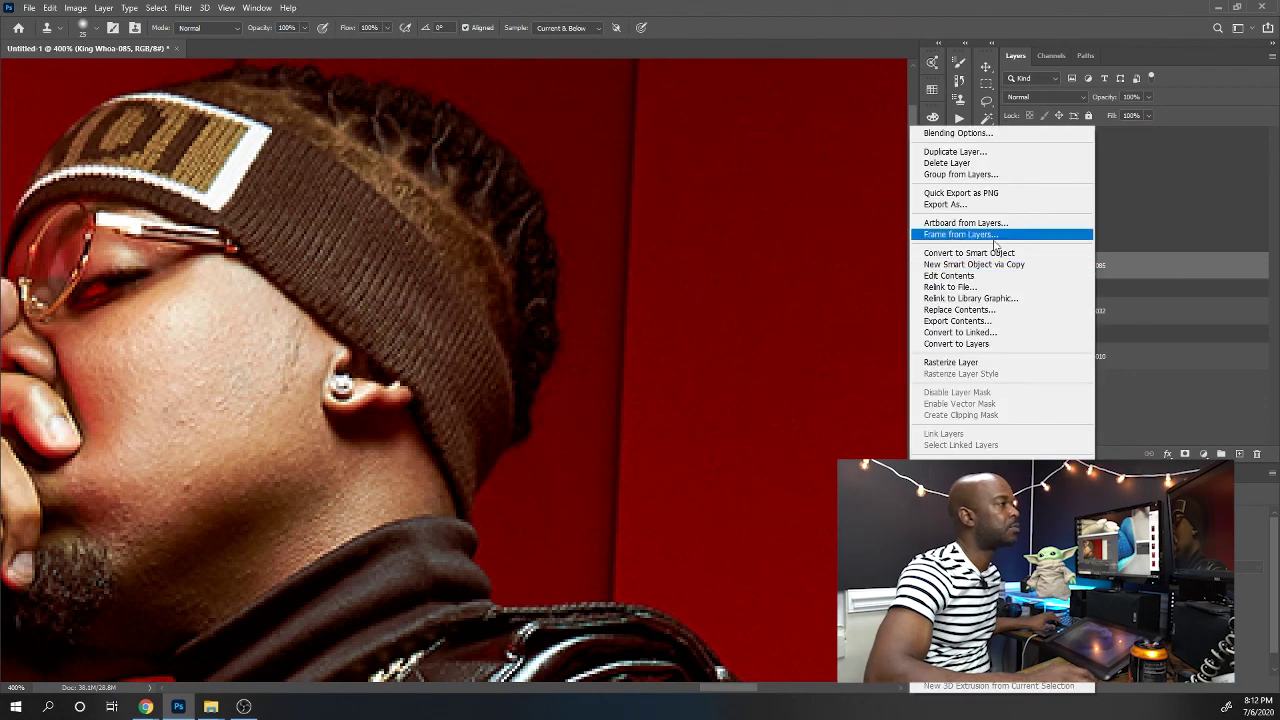
click(1118, 275)
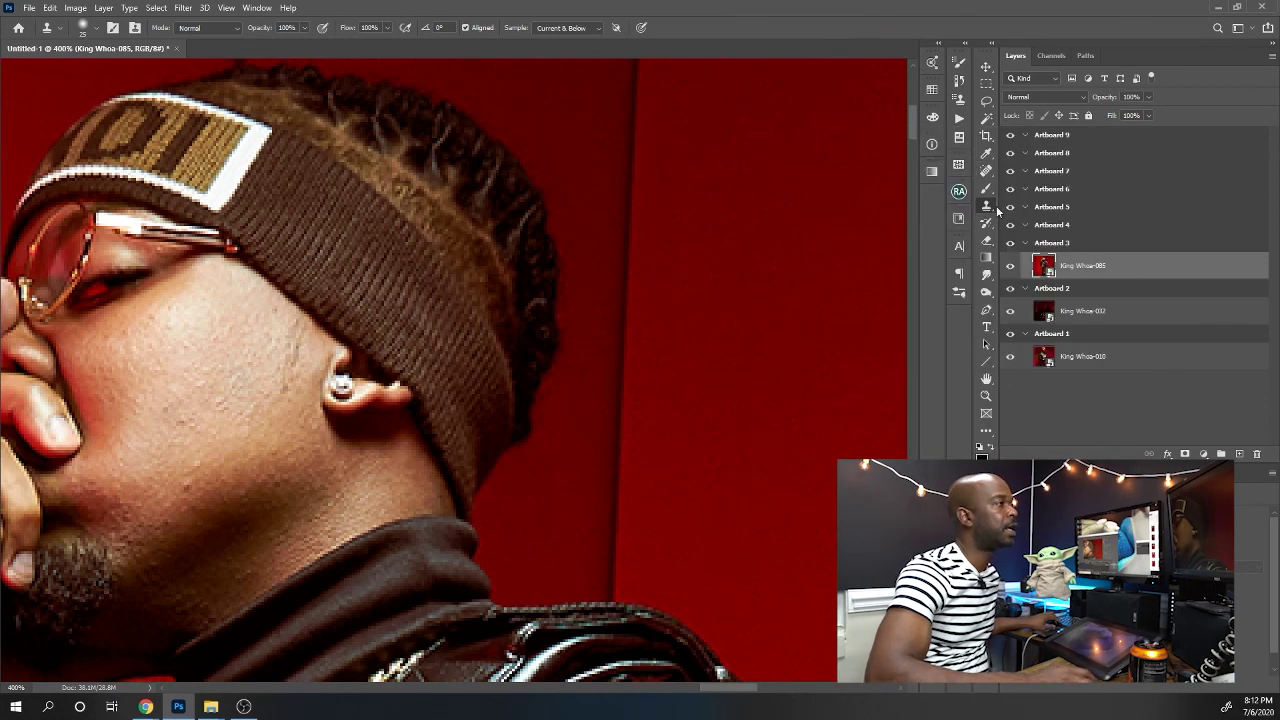
click(567, 28)
click(568, 28)
click(565, 30)
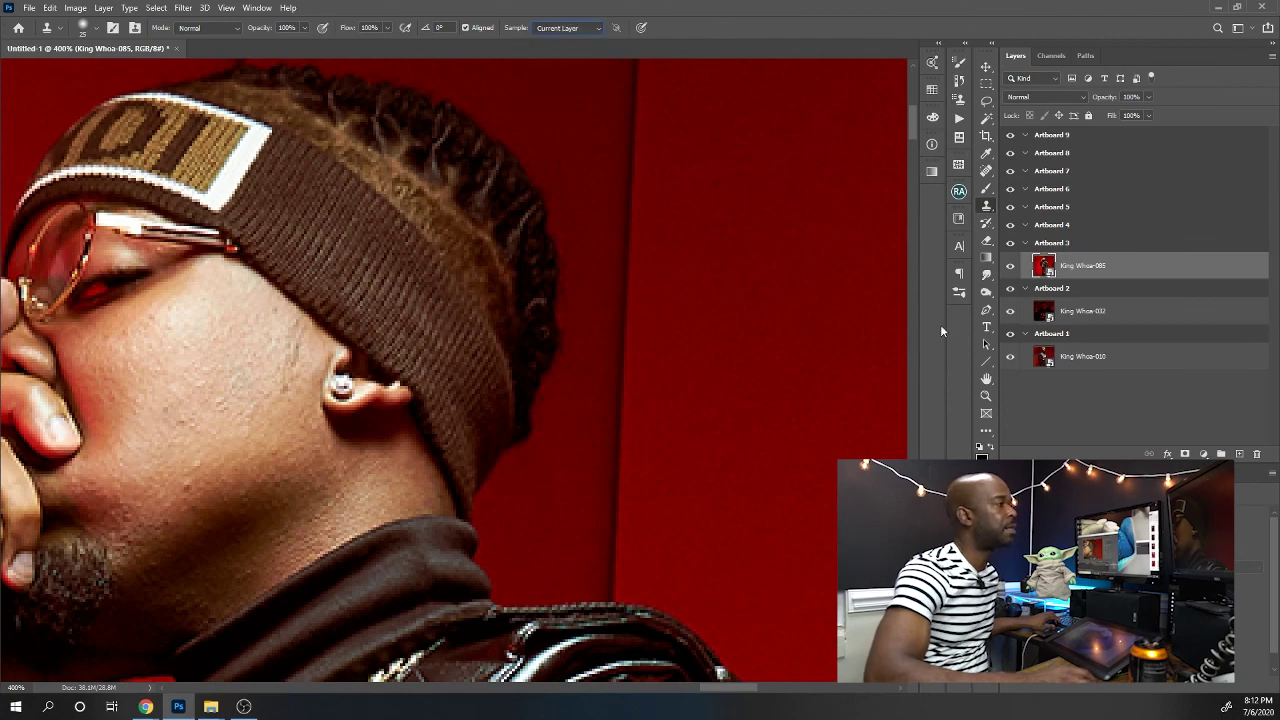
Rasterize the King Whoa-085 layer and set the brush to 5 px with 46% hardness
right_click(1095, 265)
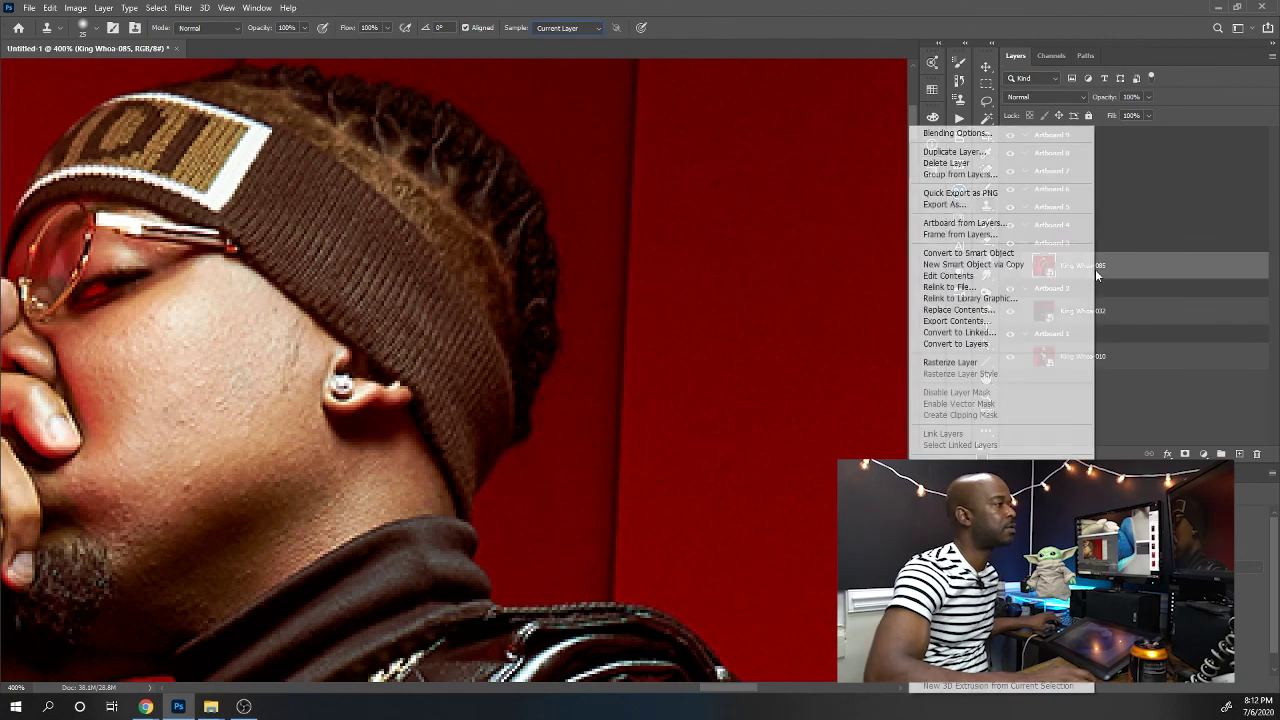
click(1027, 363)
right_click(705, 394)
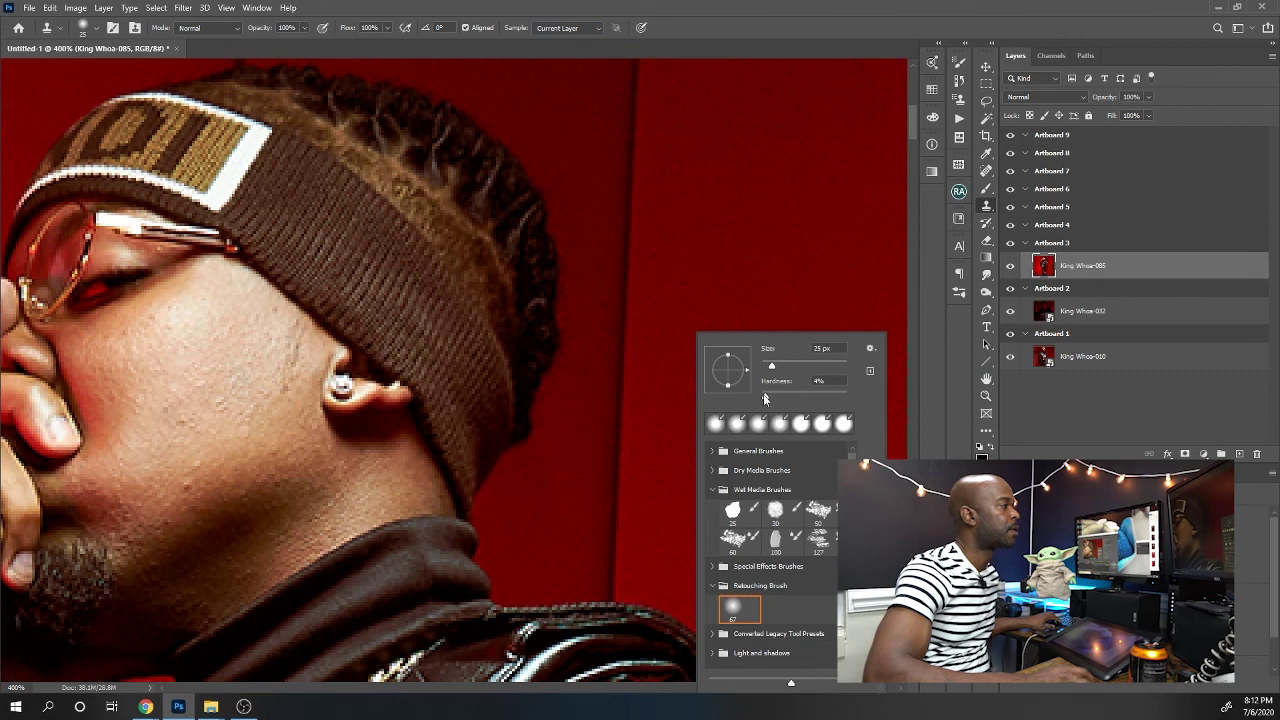
drag(818, 399, 800, 396)
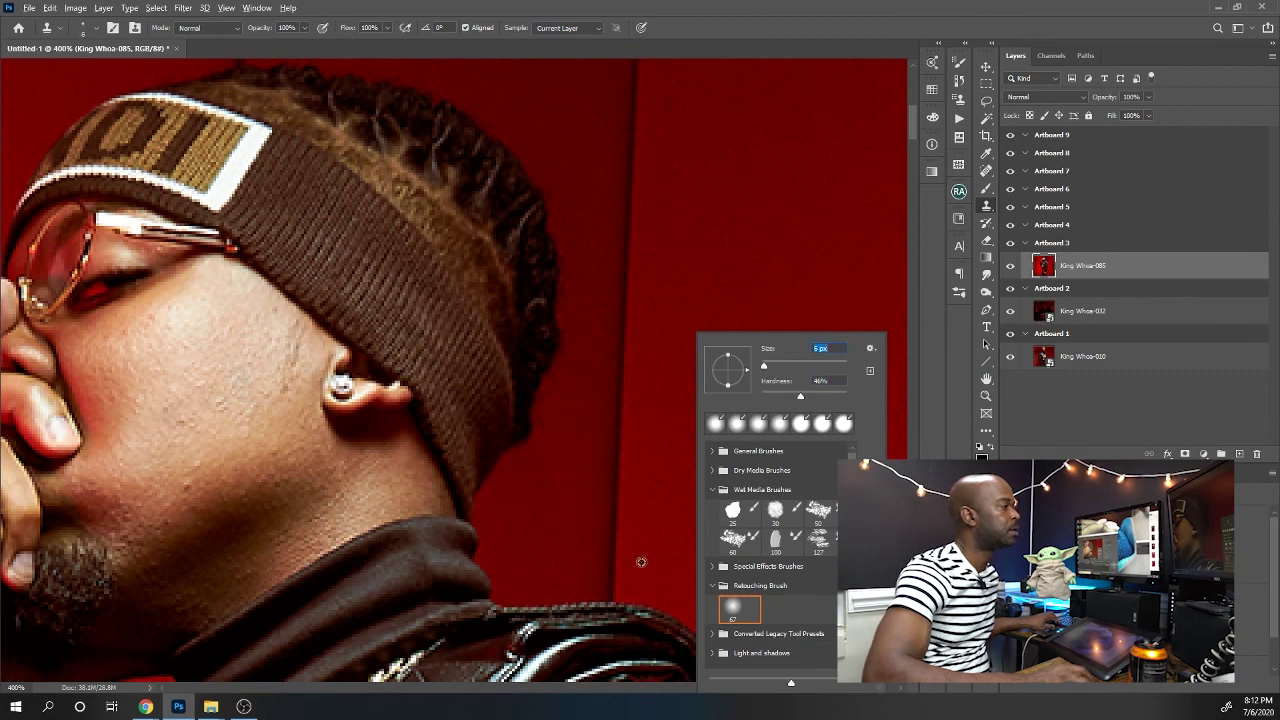
key(Return)
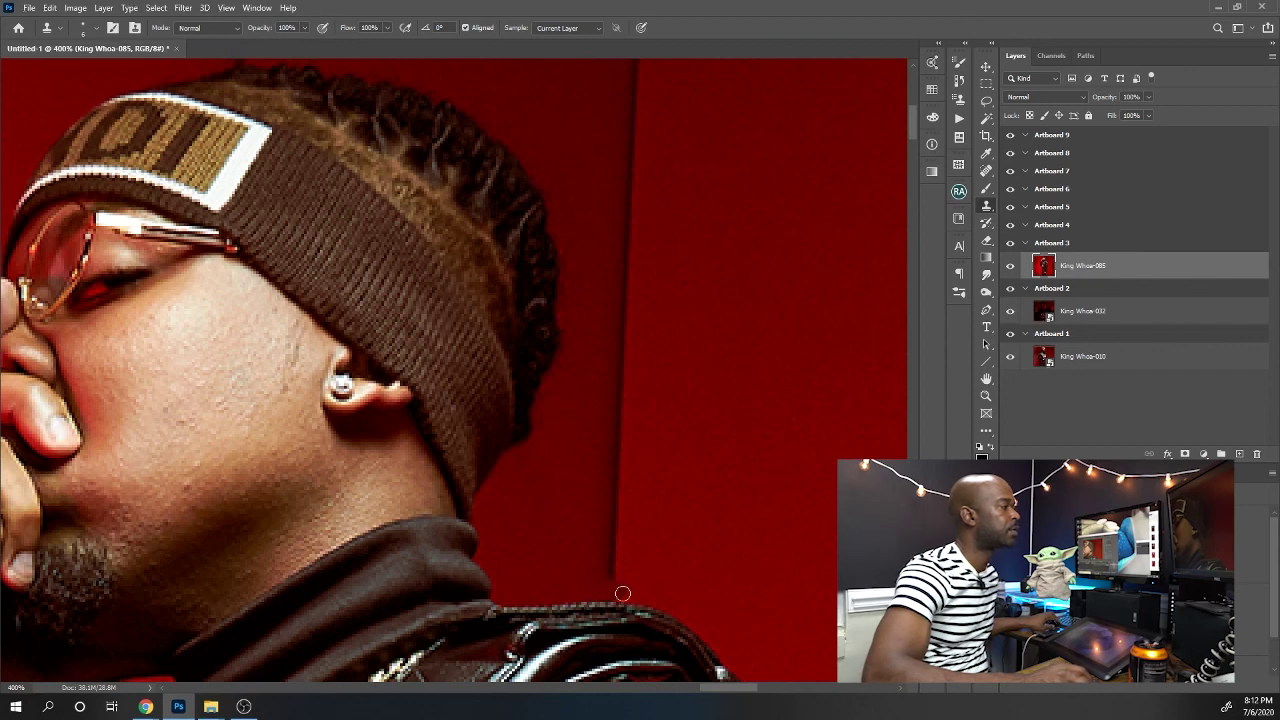
right_click(986, 172)
Switch to the Patch Tool and dismiss the warning messages that pop up
click(1050, 196)
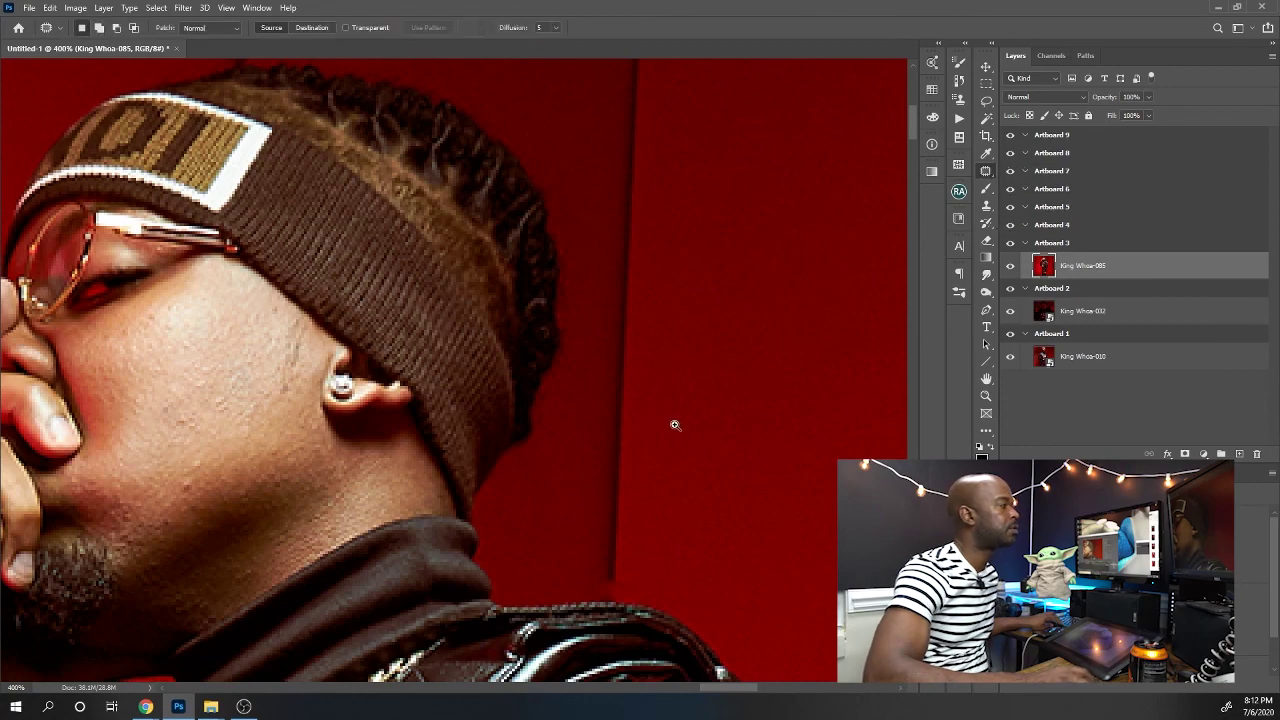
scroll(675, 426, down, 1)
click(641, 150)
click(600, 263)
click(638, 157)
key(Return)
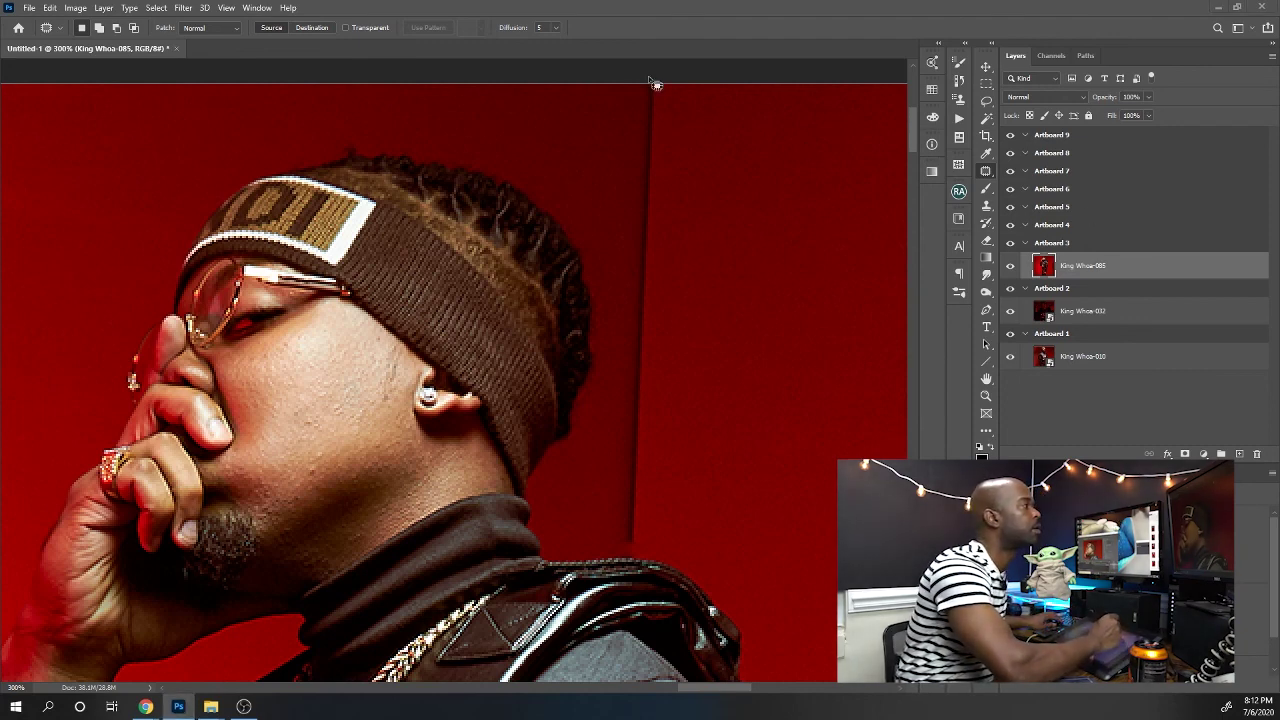
Patch the dark streak with clean red backdrop, deselect, and zoom out around Artboard 3
mouse_move(645, 86)
mouse_down()
mouse_move(624, 339)
mouse_move(632, 560)
mouse_up()
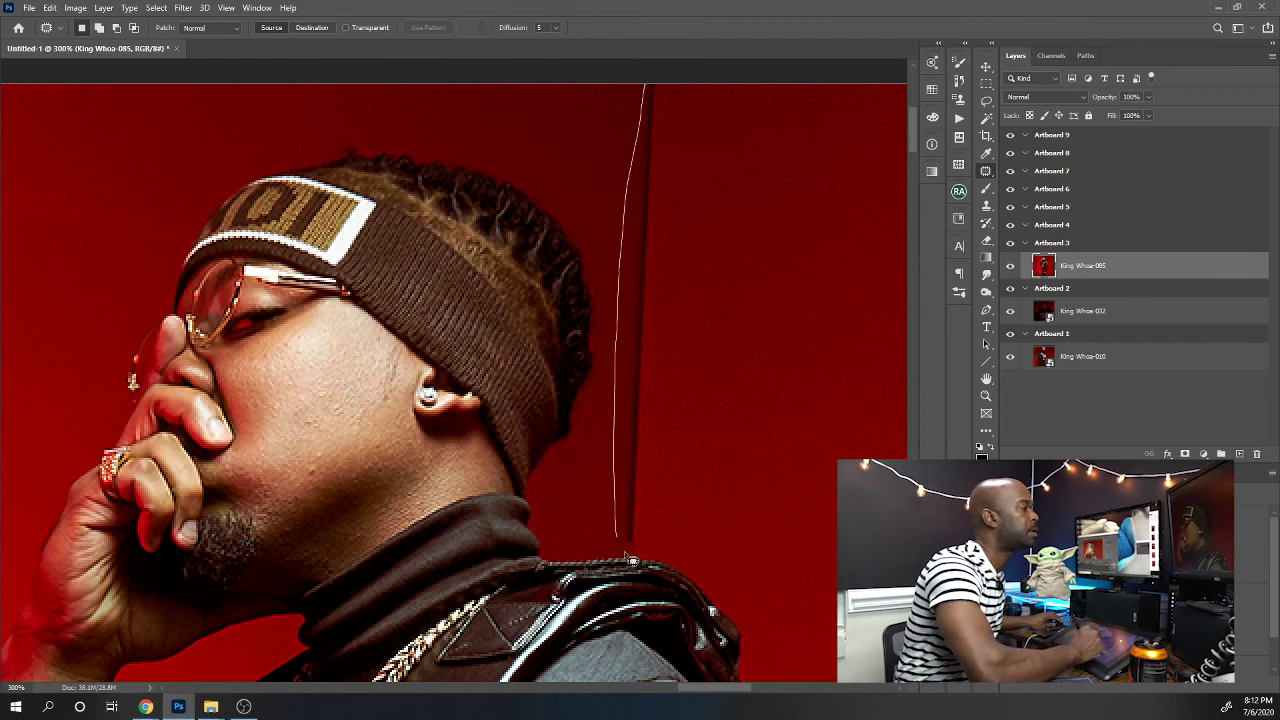
mouse_move(655, 474)
mouse_down()
mouse_move(674, 274)
mouse_move(674, 91)
mouse_move(662, 88)
mouse_up()
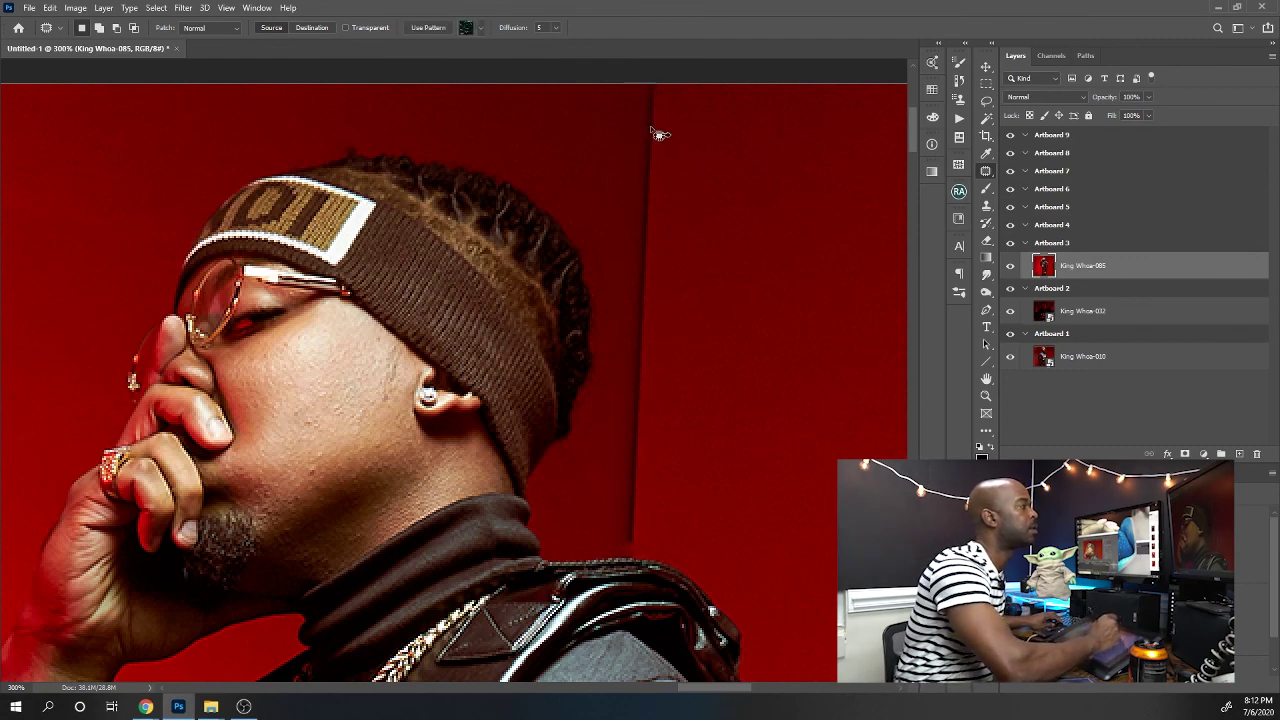
drag(661, 142, 740, 135)
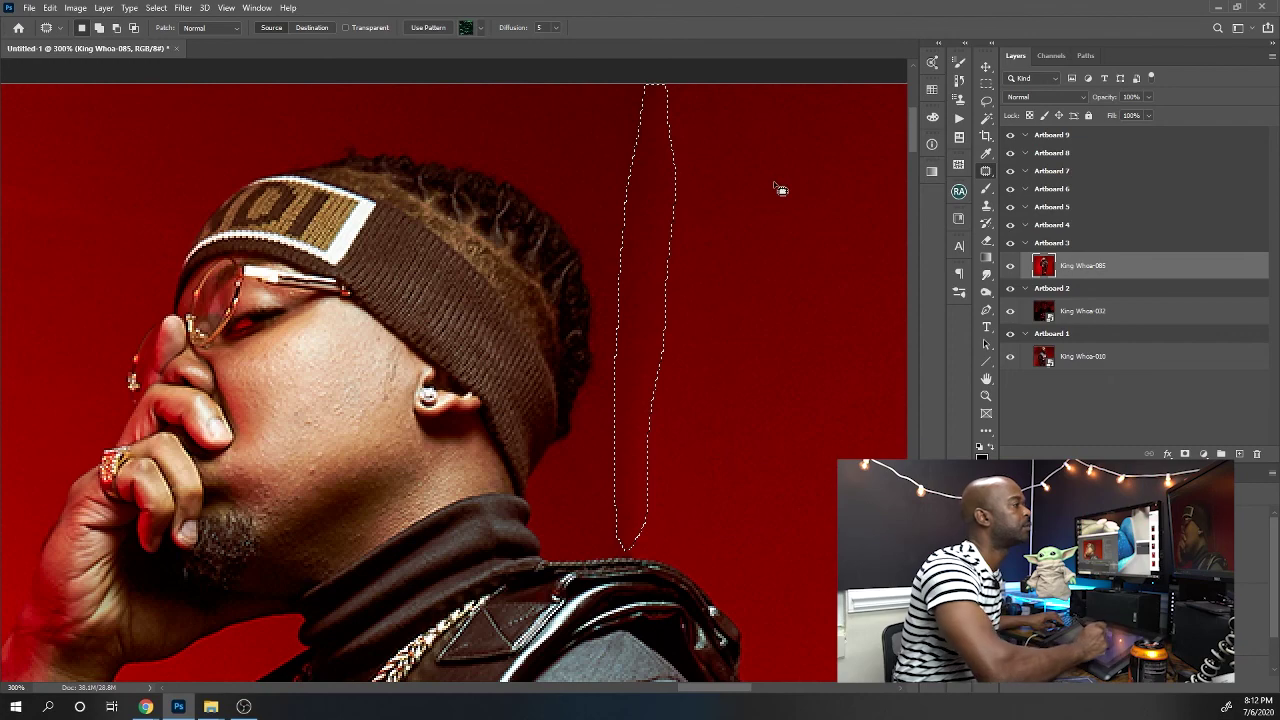
key(ctrl+d)
drag(603, 412, 549, 445)
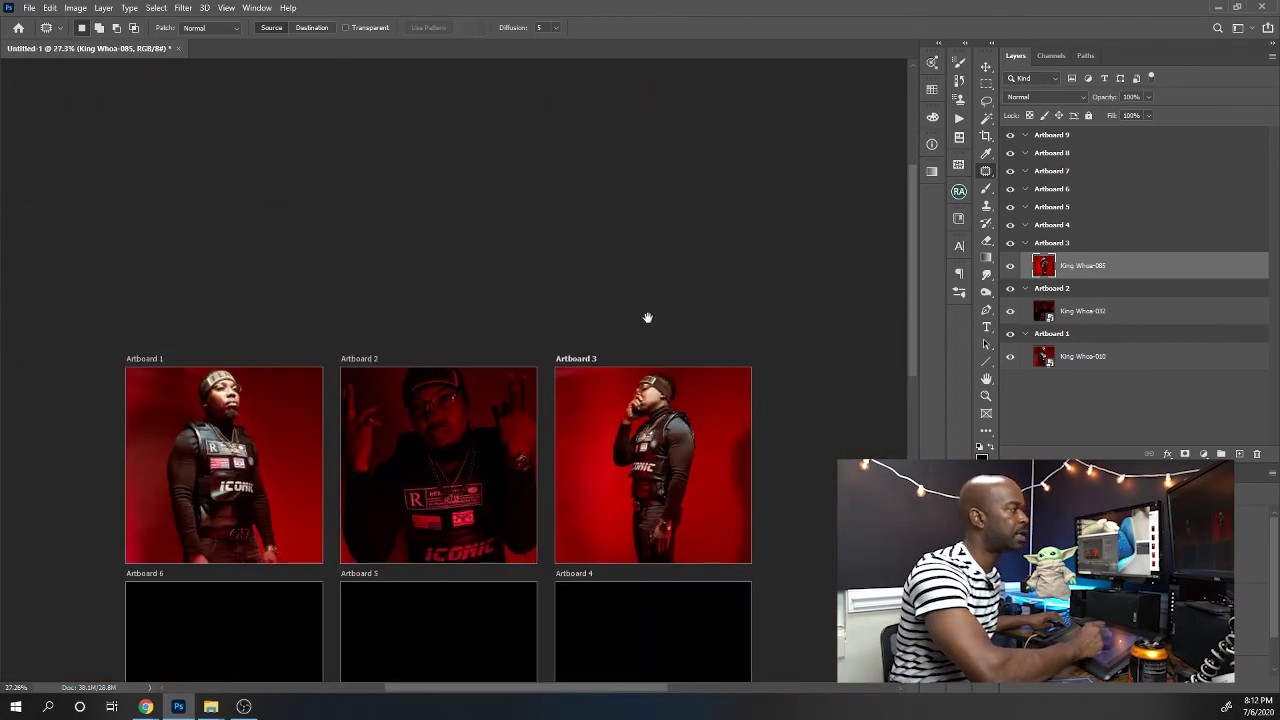
With the Artboard tool active, select Artboard 6 in the Layers panel, passing through Artboard 4
drag(646, 320, 667, 275)
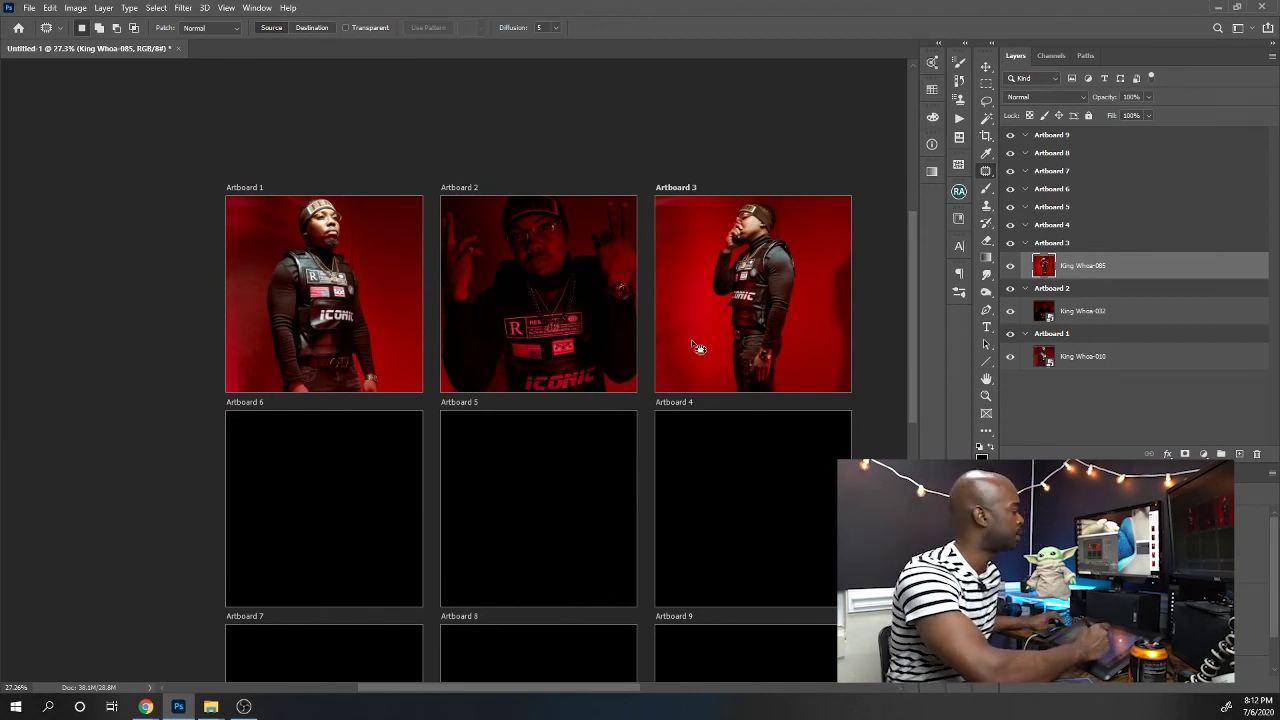
key(v)
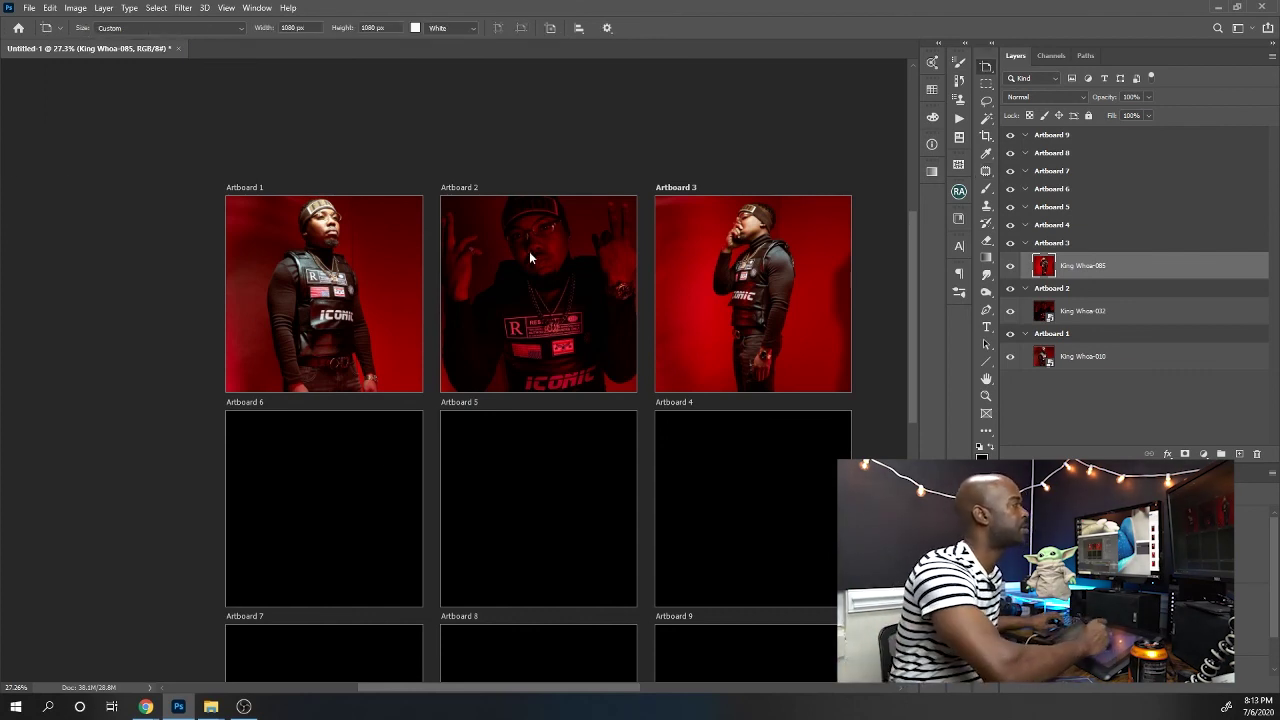
click(190, 640)
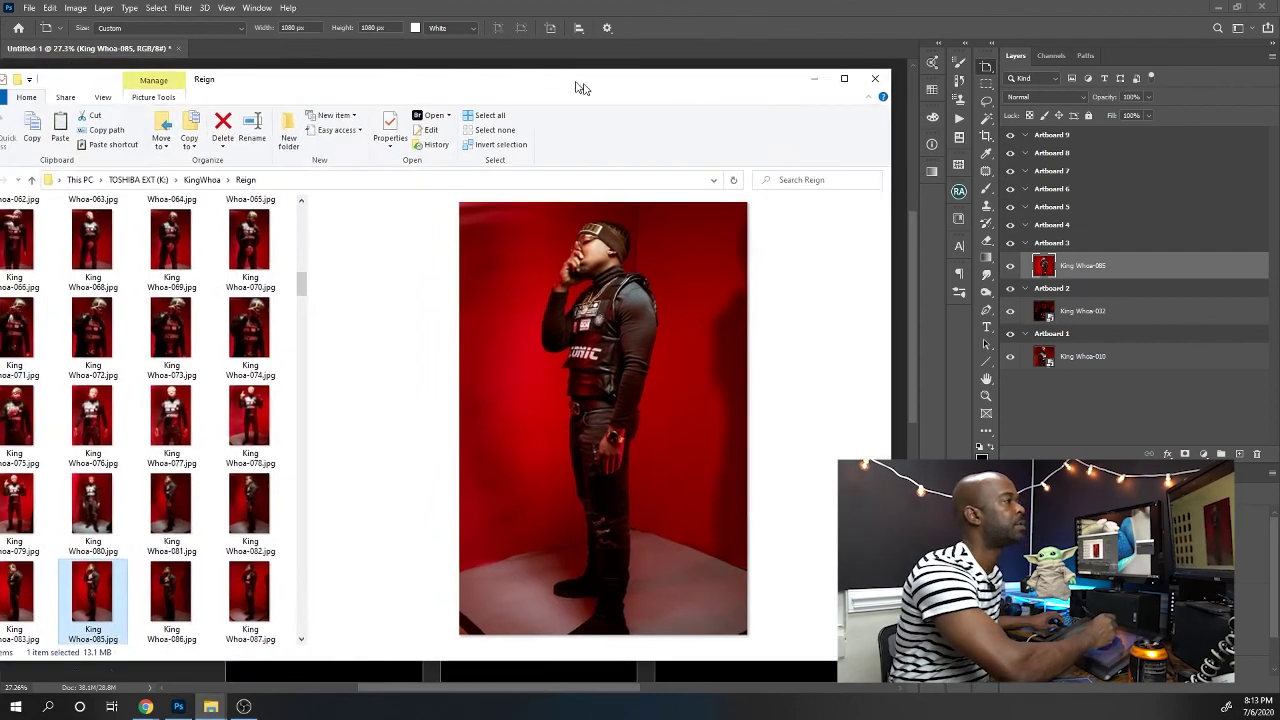
drag(580, 86, 618, 102)
click(1084, 222)
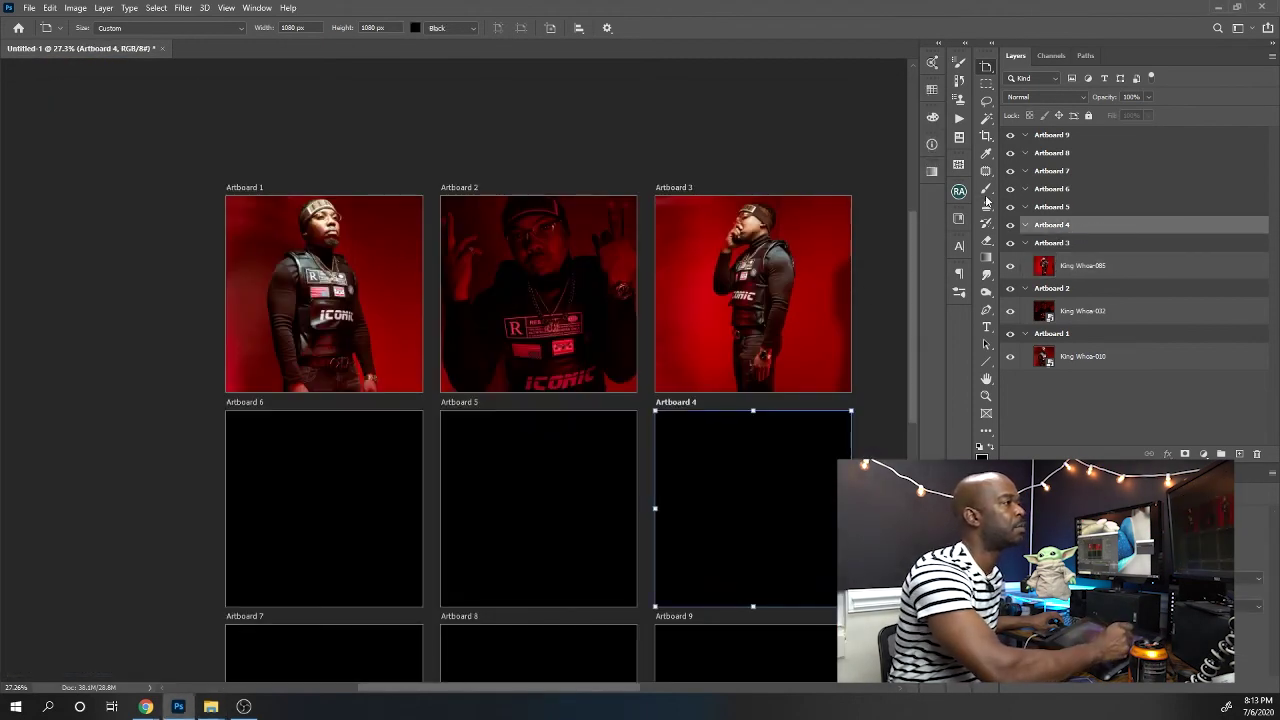
click(1076, 190)
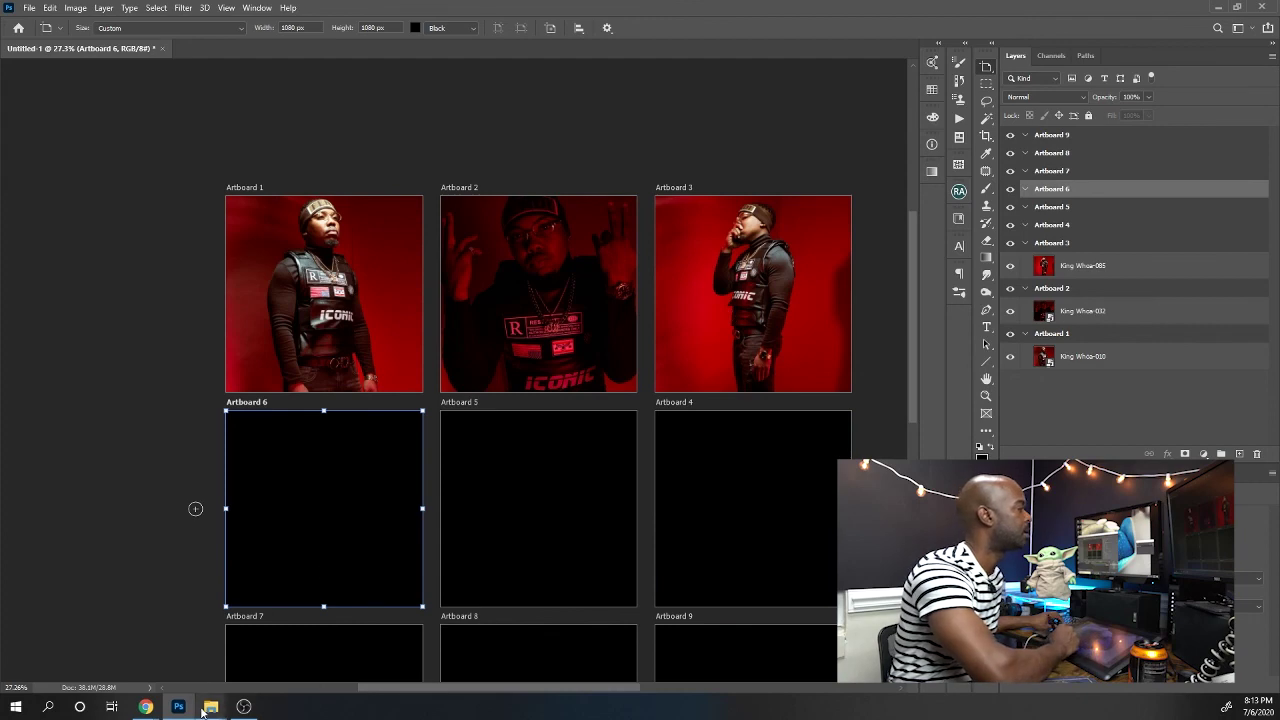
Find King Whoa-094.jpg in the Reign folder and drag it onto Artboard 6
mouse_move(210, 706)
click(188, 664)
drag(445, 118, 690, 73)
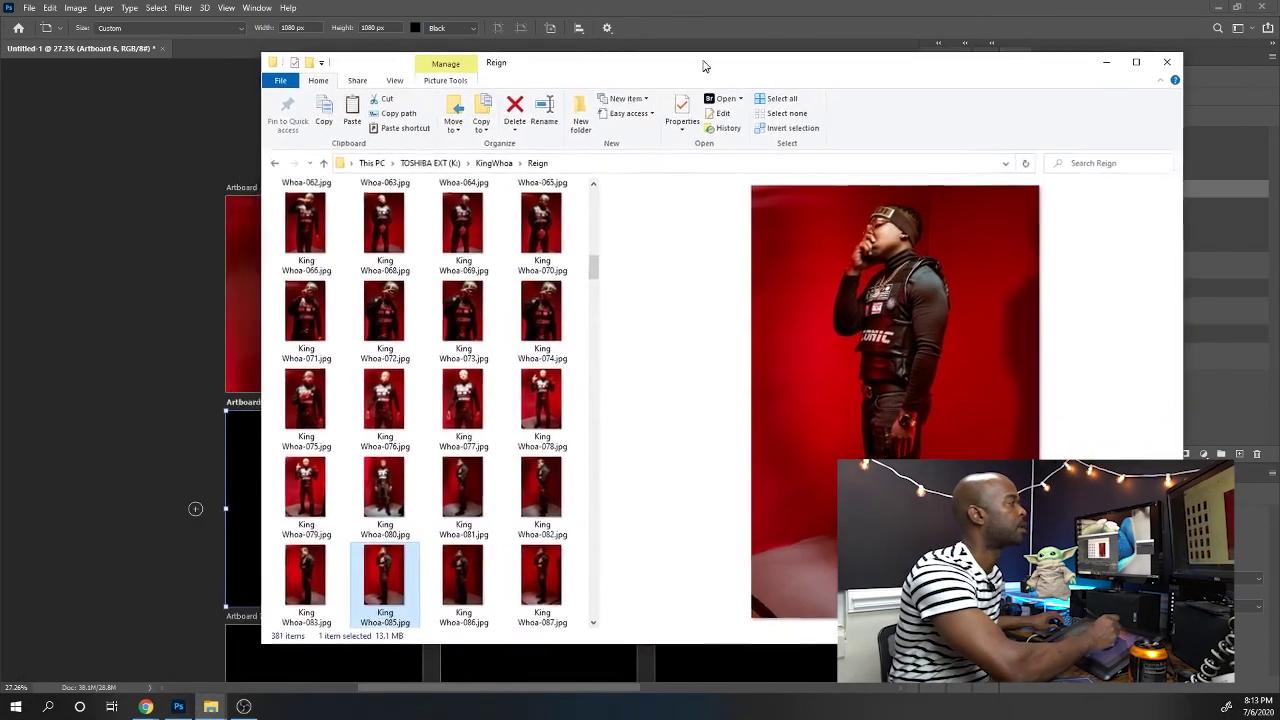
scroll(579, 341, down, 4)
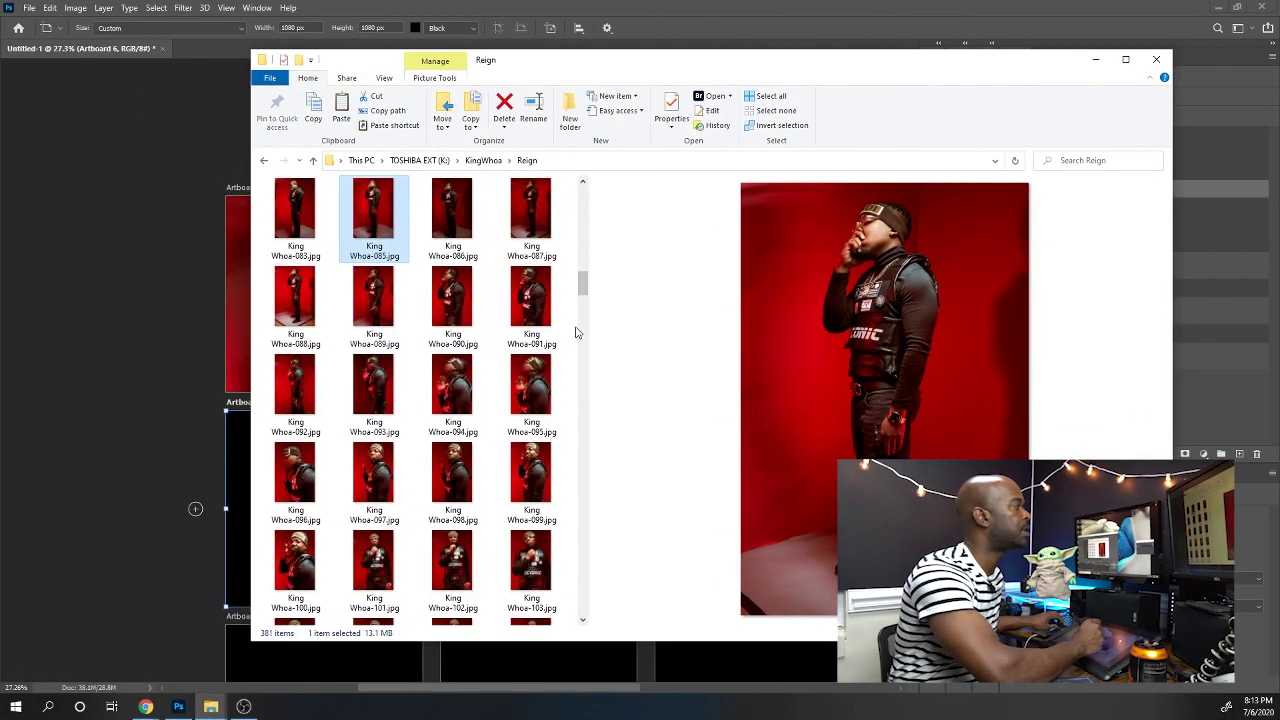
click(462, 387)
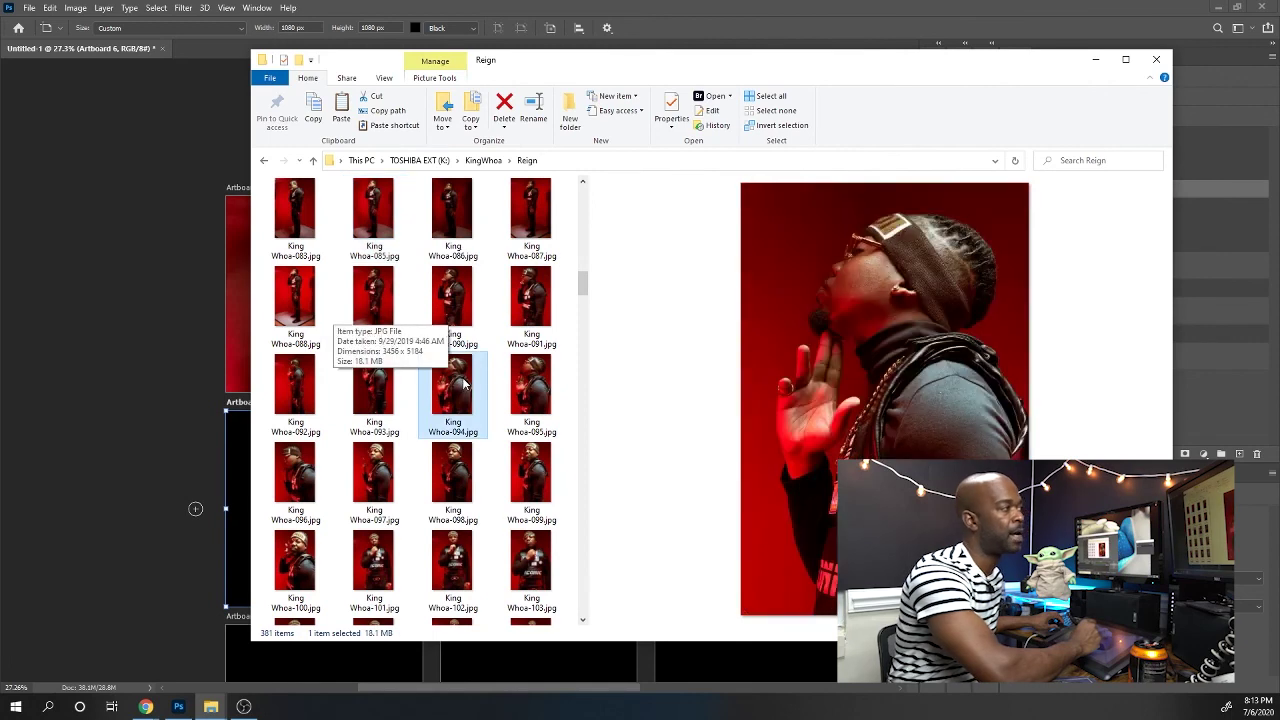
scroll(455, 380, up, 2)
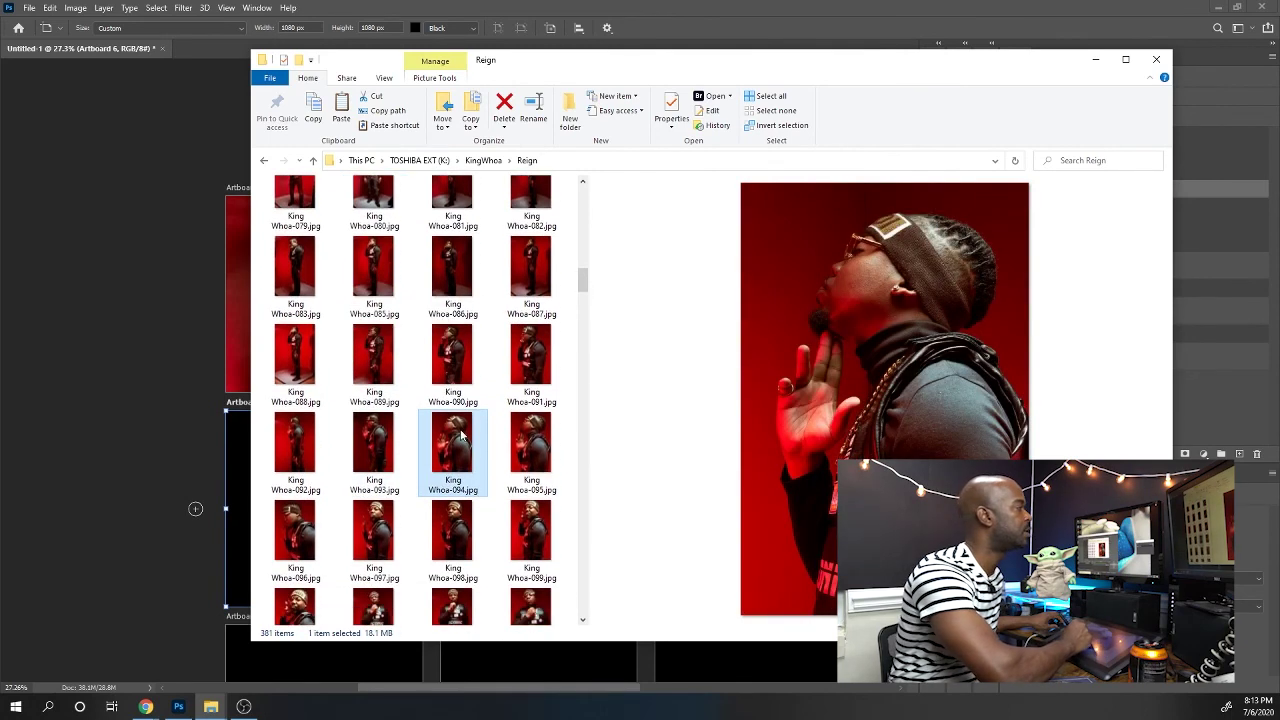
scroll(420, 400, down, 1)
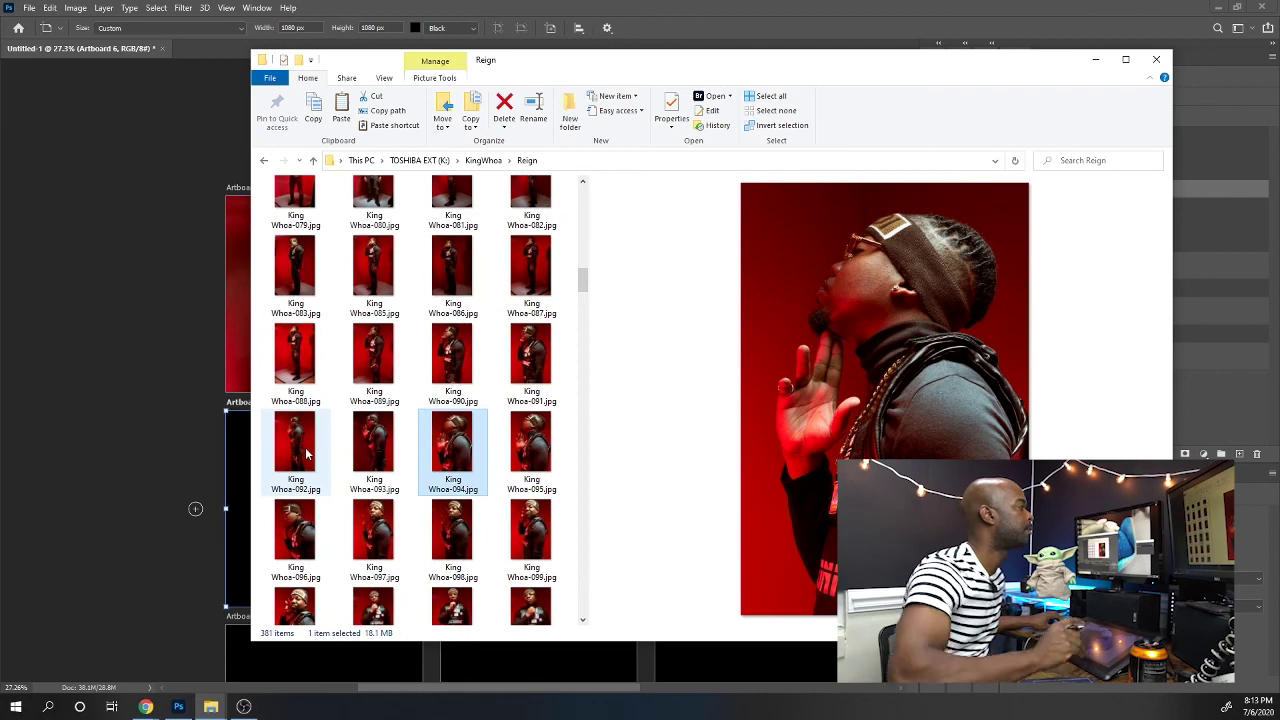
drag(445, 470, 243, 480)
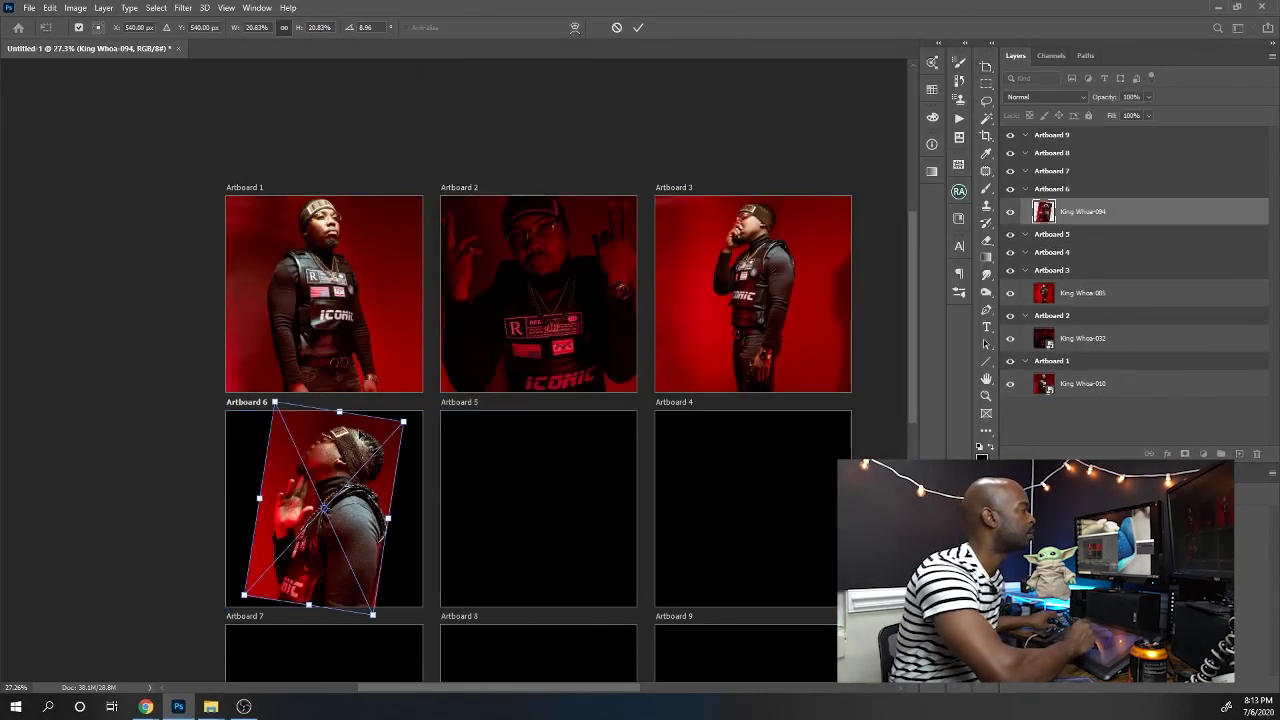
Rotate King Whoa-094 level, scale and move it to cover Artboard 6, commit, then lower it slightly
drag(404, 410, 365, 476)
drag(440, 395, 428, 372)
mouse_move(388, 415)
mouse_down()
mouse_move(393, 439)
mouse_move(382, 436)
mouse_up()
drag(421, 385, 429, 375)
key(Return)
drag(370, 450, 368, 457)
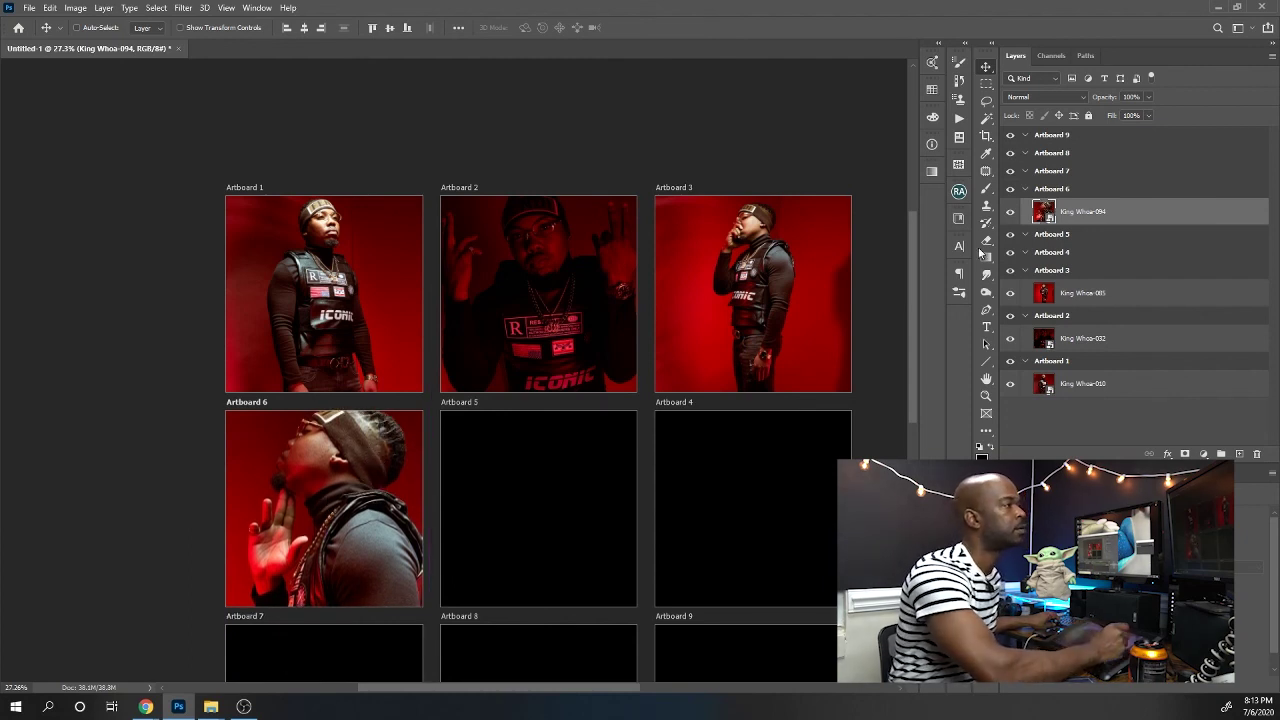
Select Artboard 5 and browse the Reign folder thumbnails for its red portrait
click(1053, 235)
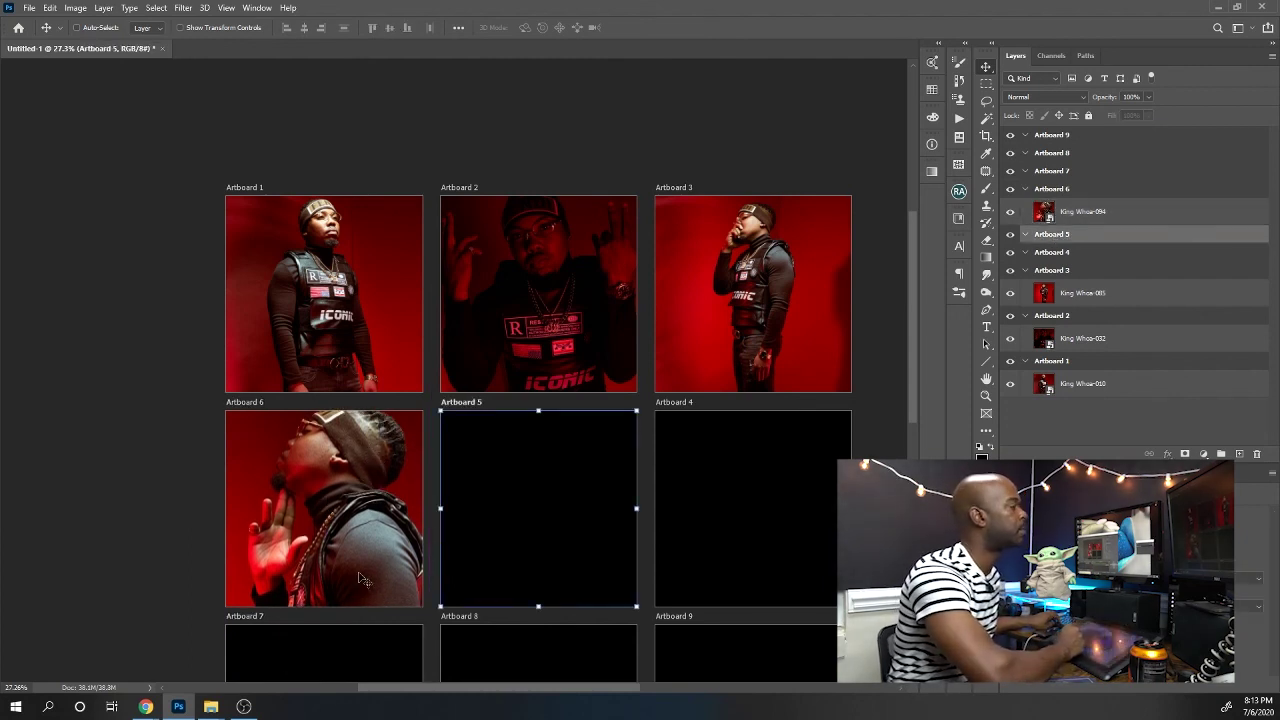
click(196, 660)
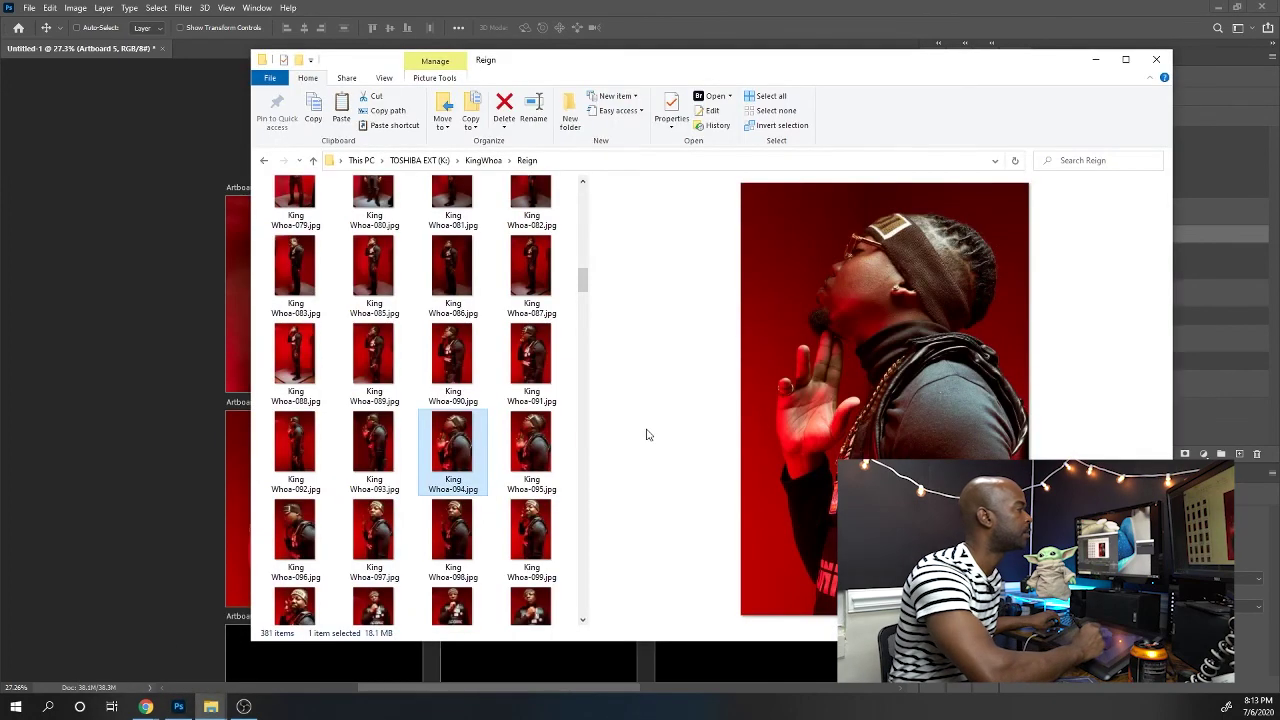
scroll(583, 459, down, 2)
scroll(583, 459, up, 1)
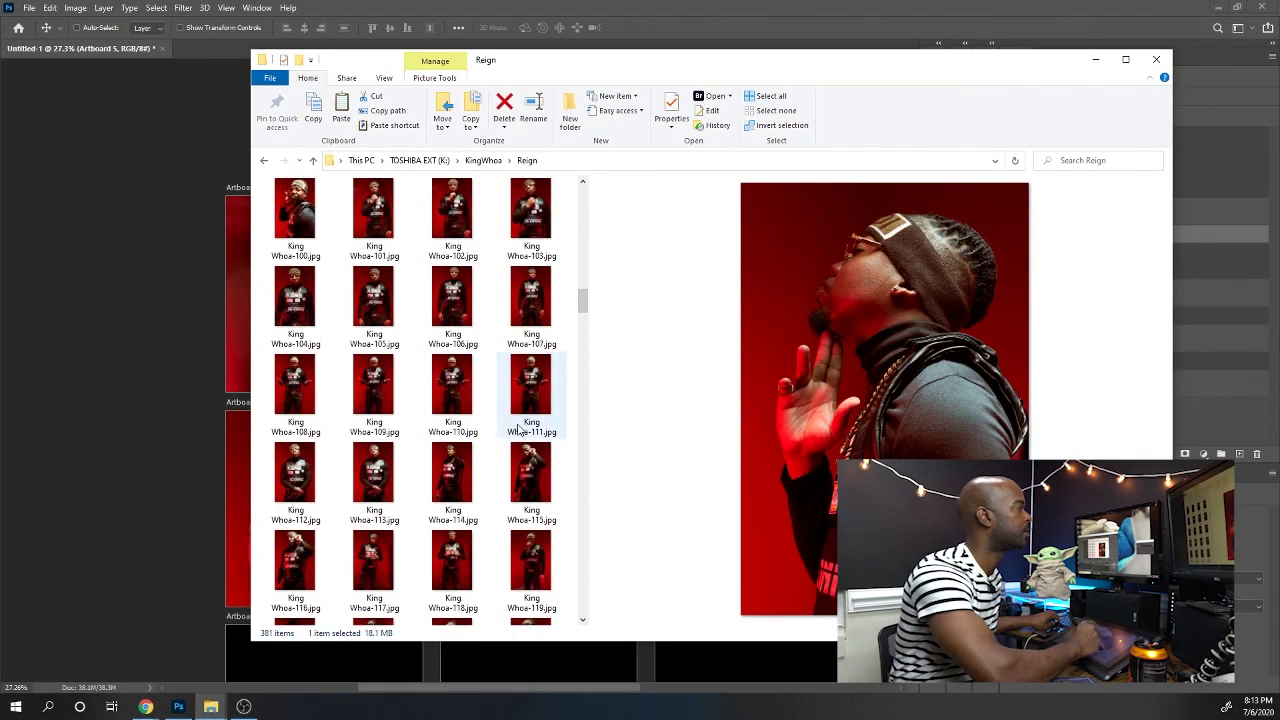
scroll(415, 400, down, 1)
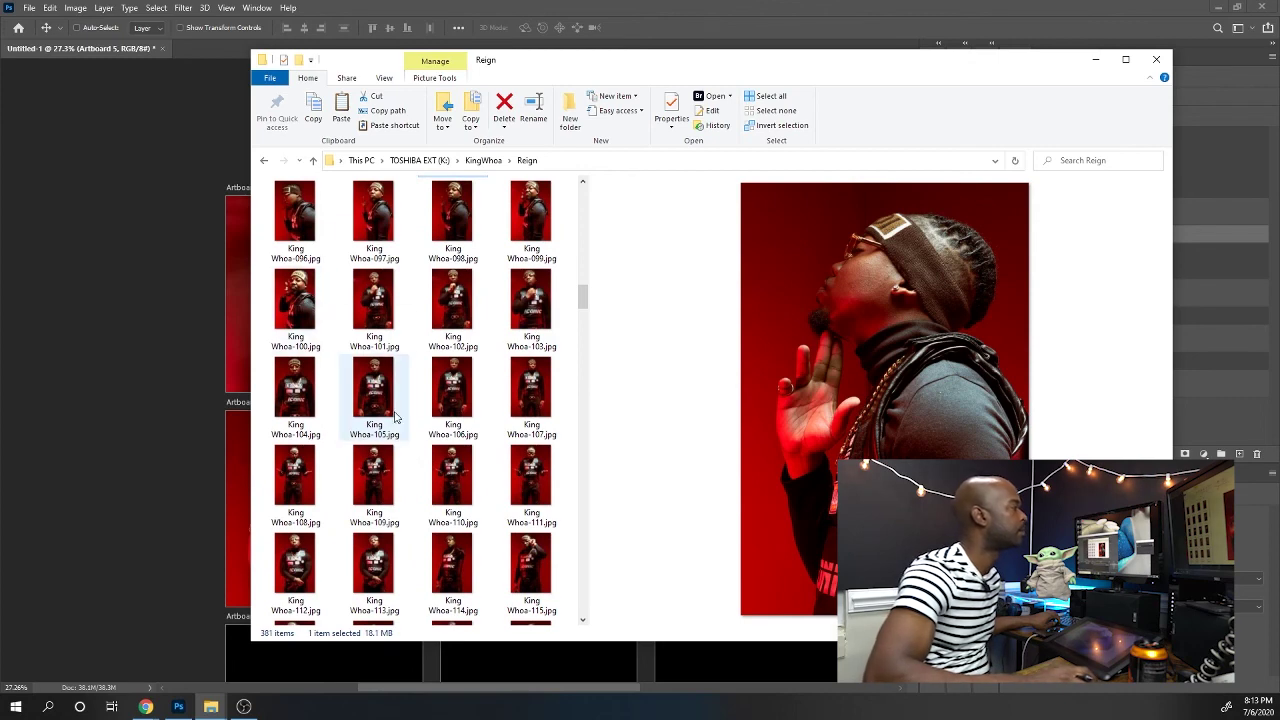
click(168, 497)
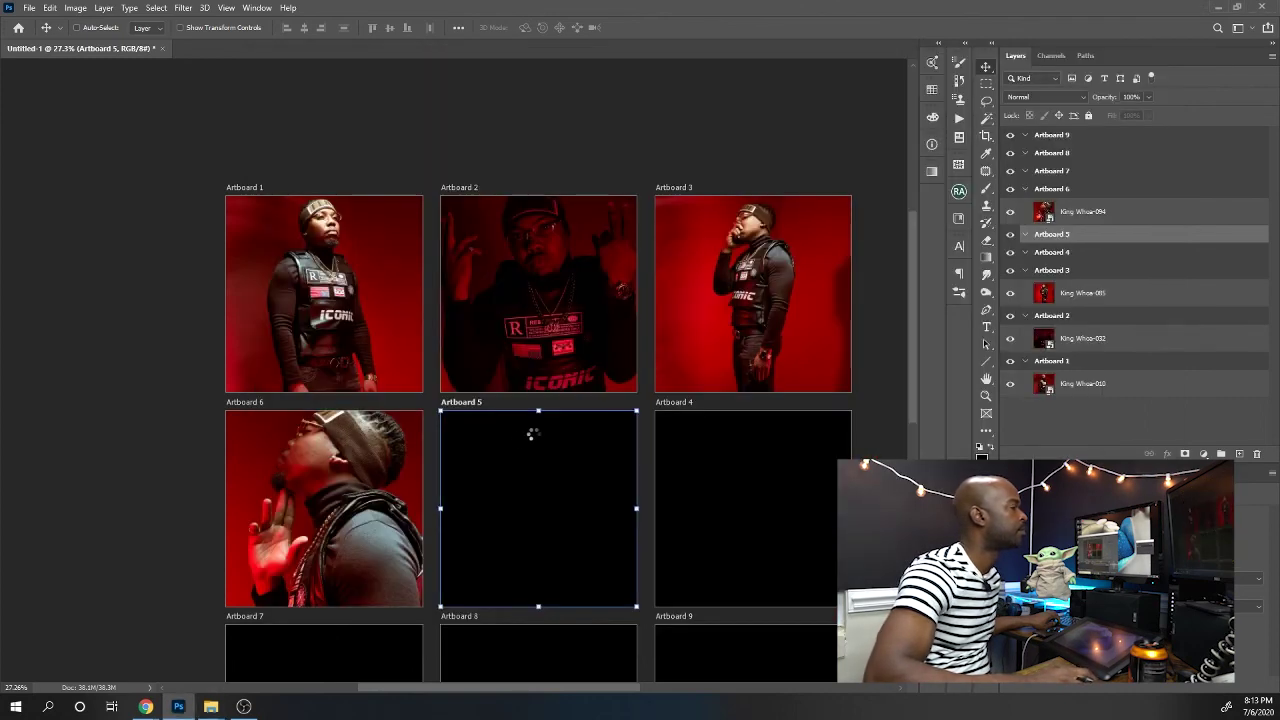
Position King Whoa-110 in Artboard 5, nudge it slightly right and commit
drag(580, 416, 640, 355)
mouse_move(568, 442)
mouse_down()
mouse_move(572, 462)
mouse_move(571, 446)
mouse_up()
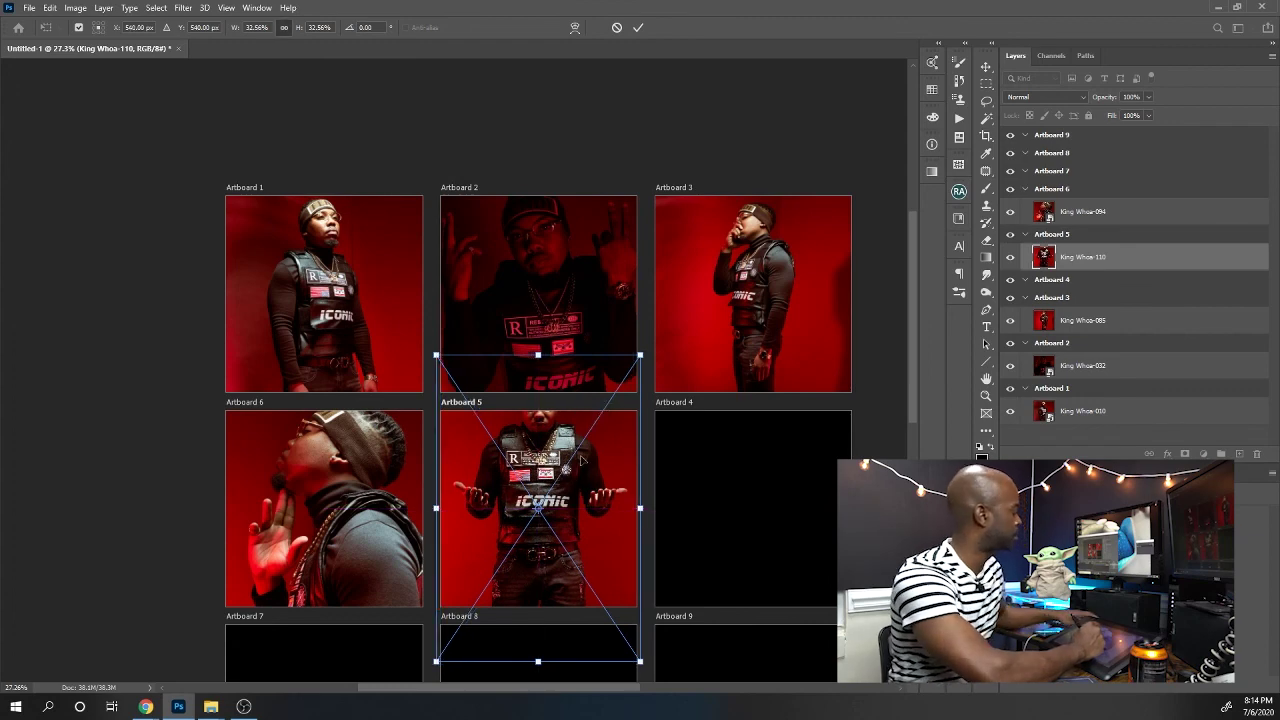
key(Return)
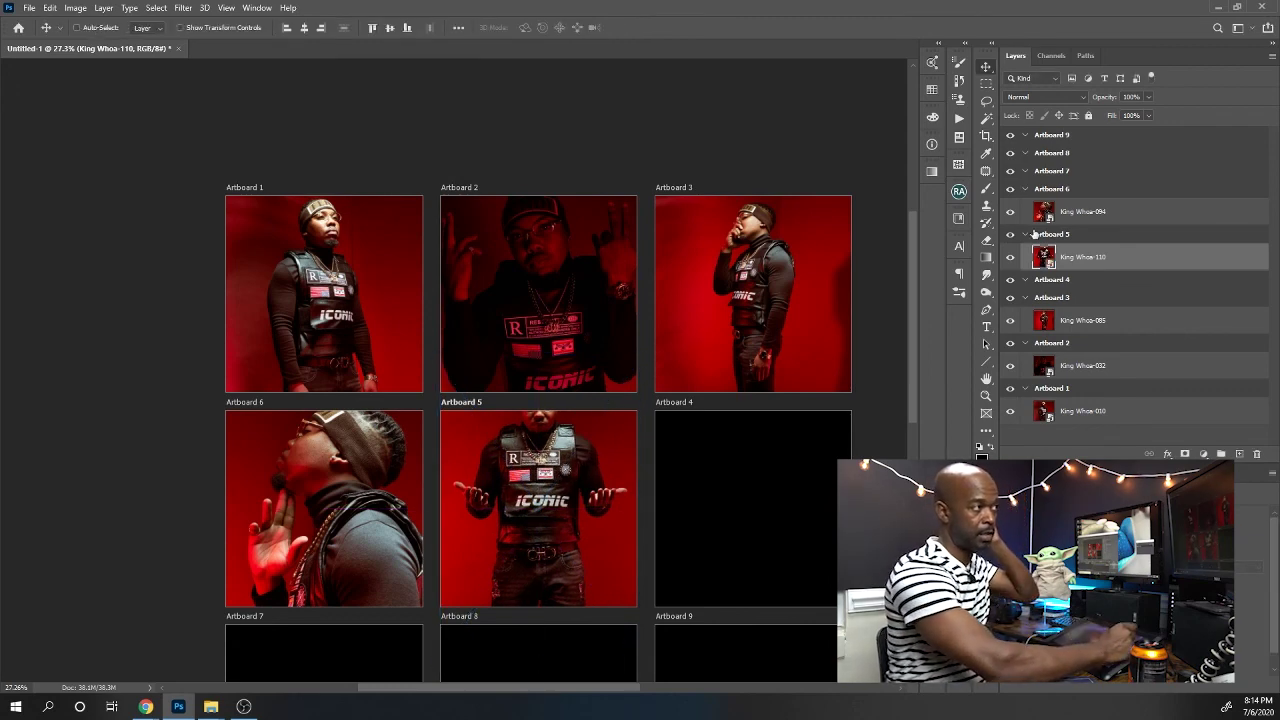
Select Artboard 4 and place King Whoa-139 from the Reign folder into it
click(1059, 289)
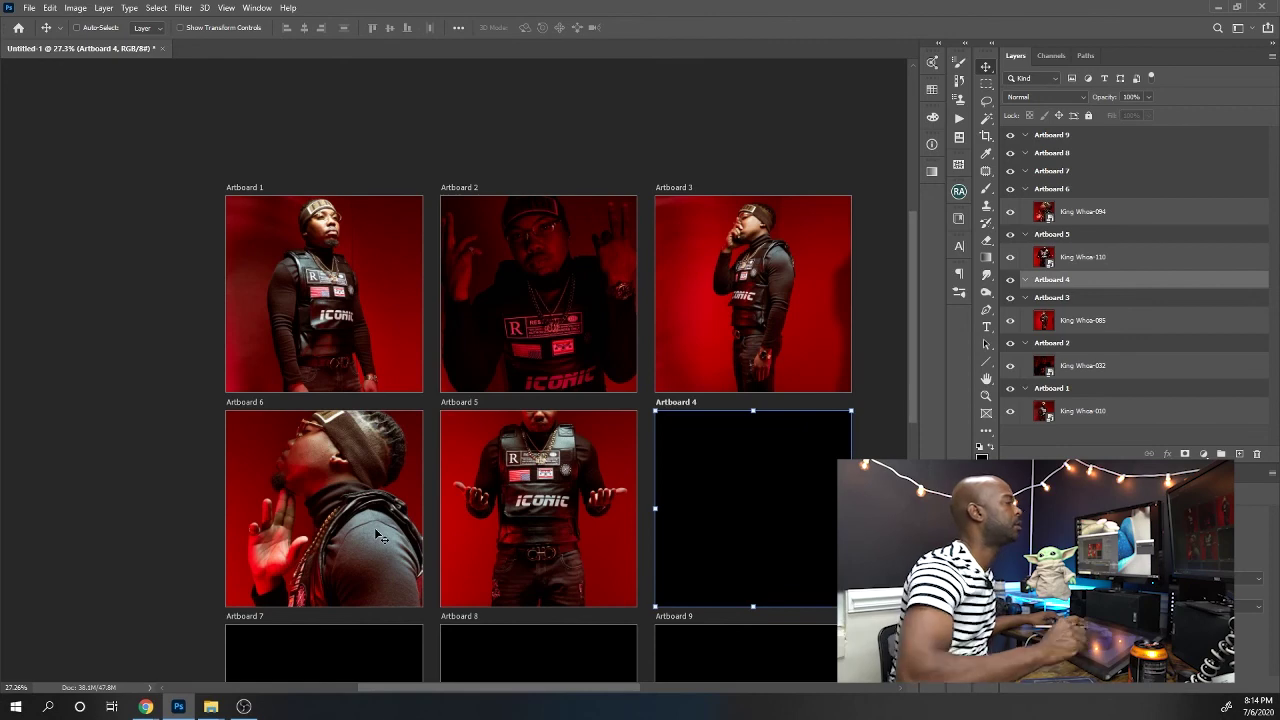
mouse_move(211, 706)
click(154, 658)
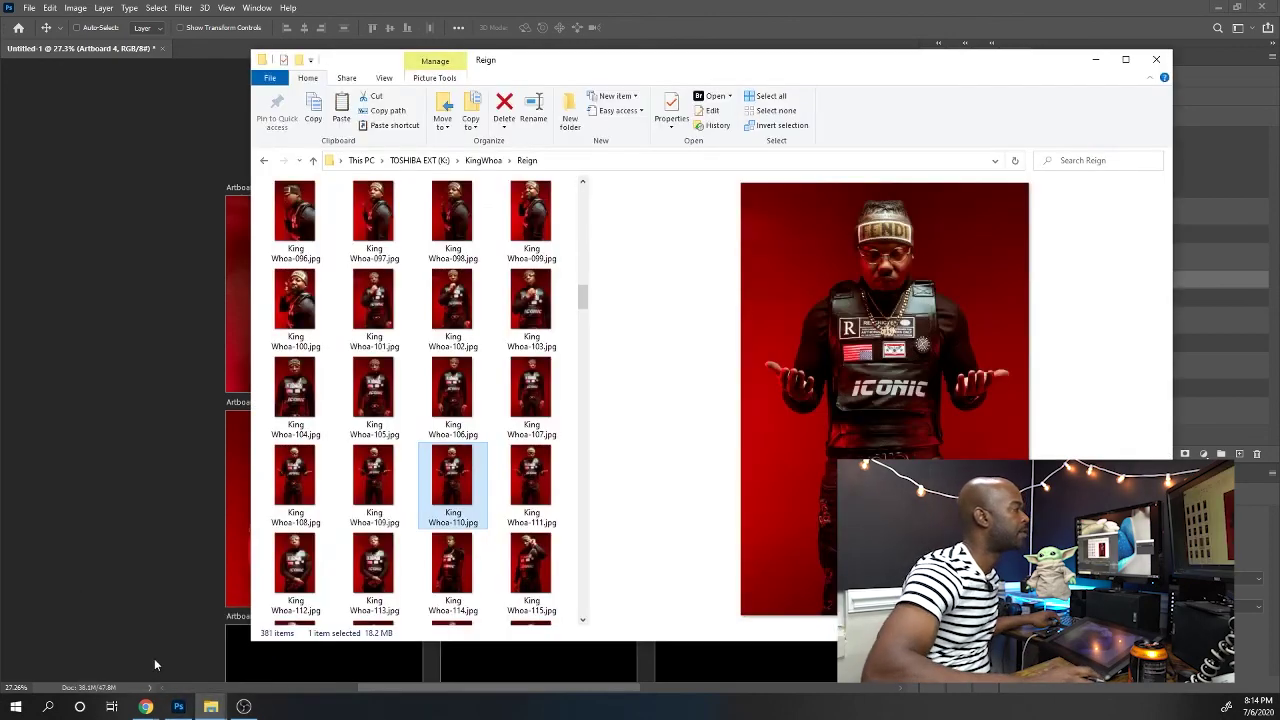
scroll(430, 538, up, 3)
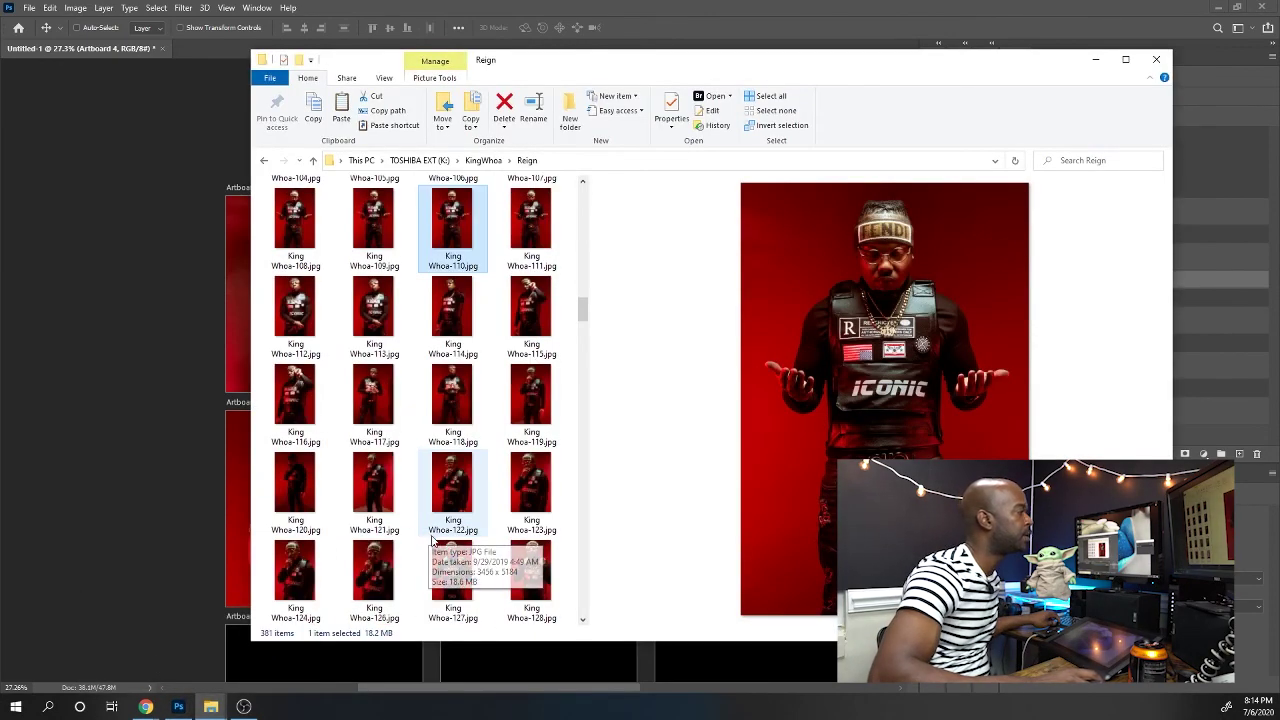
scroll(432, 536, down, 3)
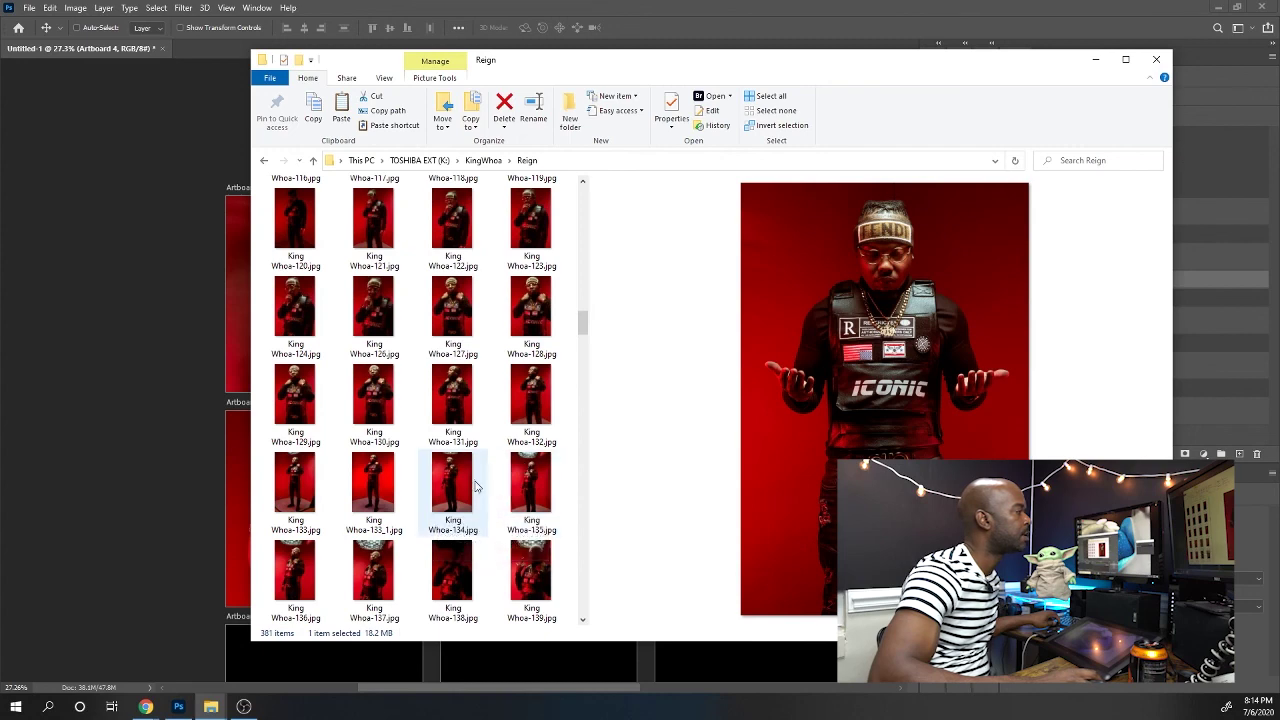
click(180, 452)
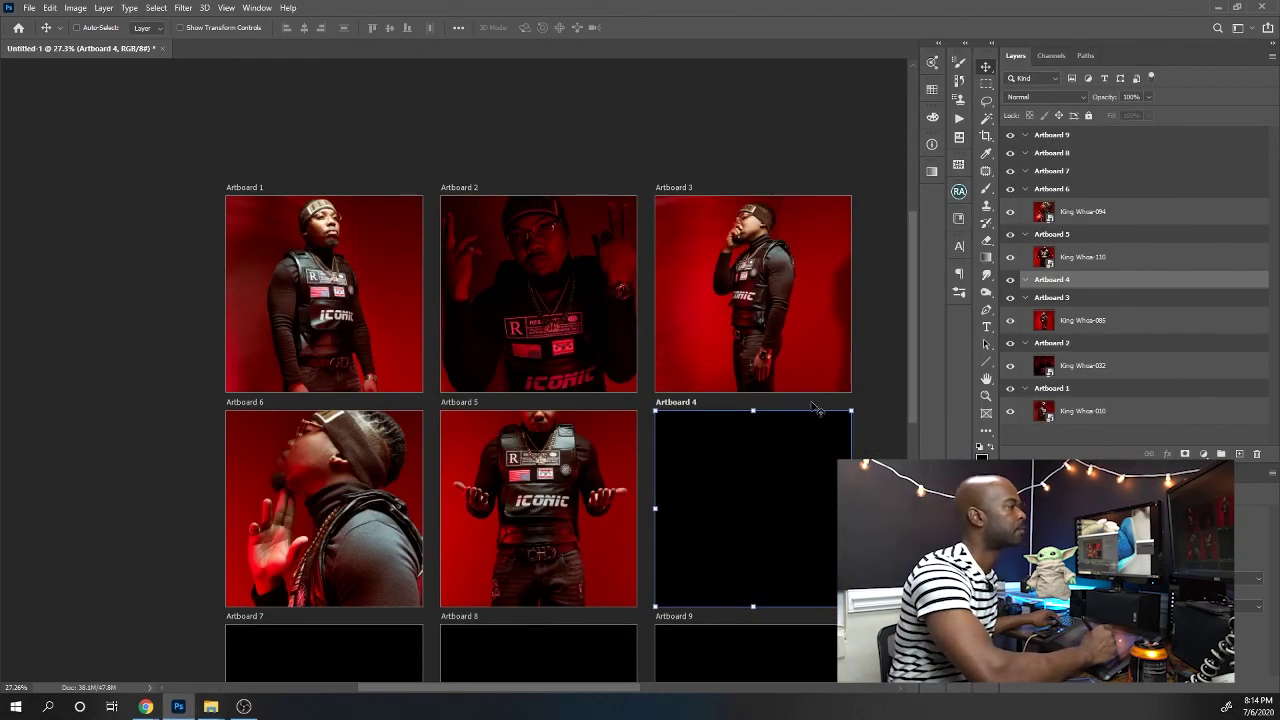
mouse_move(211, 706)
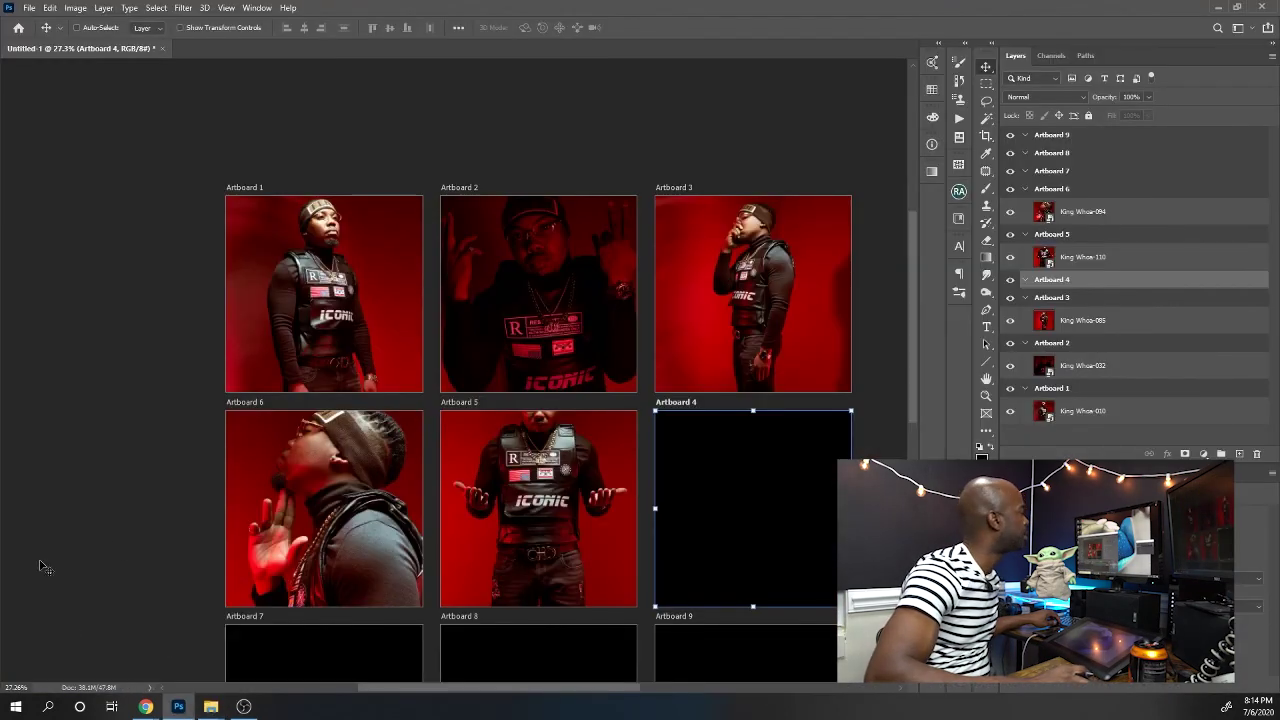
click(160, 651)
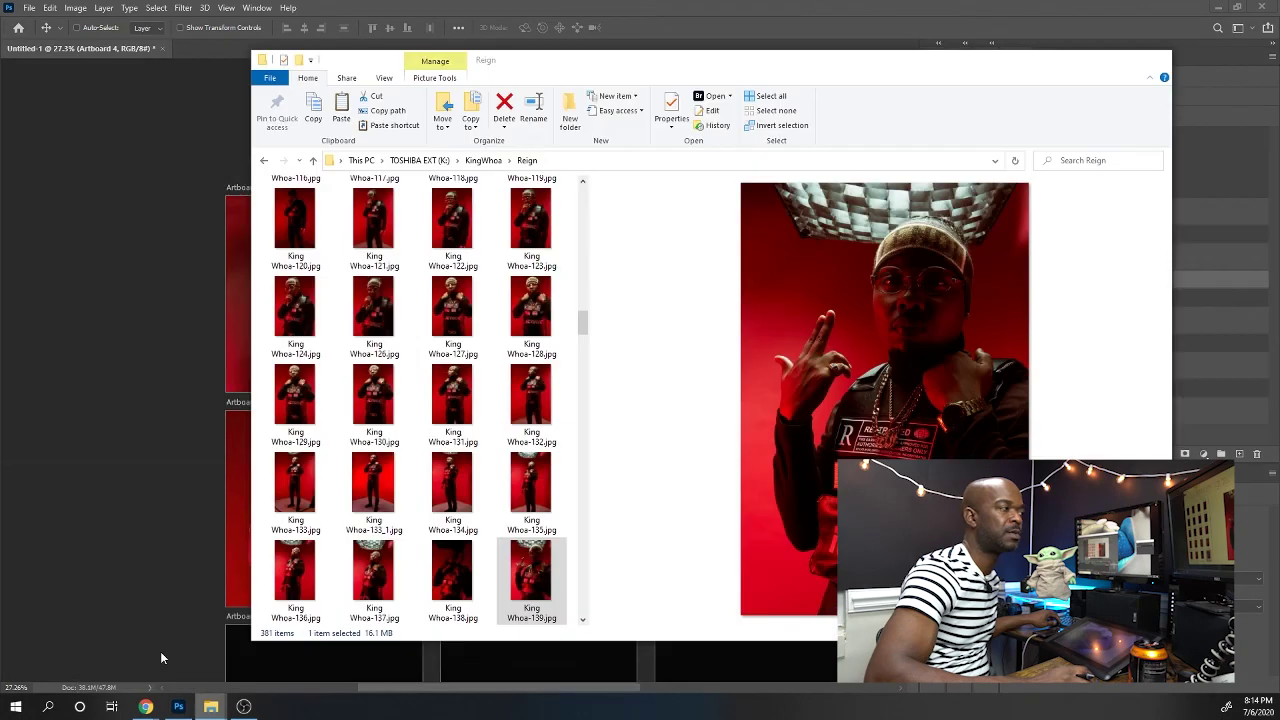
click(196, 532)
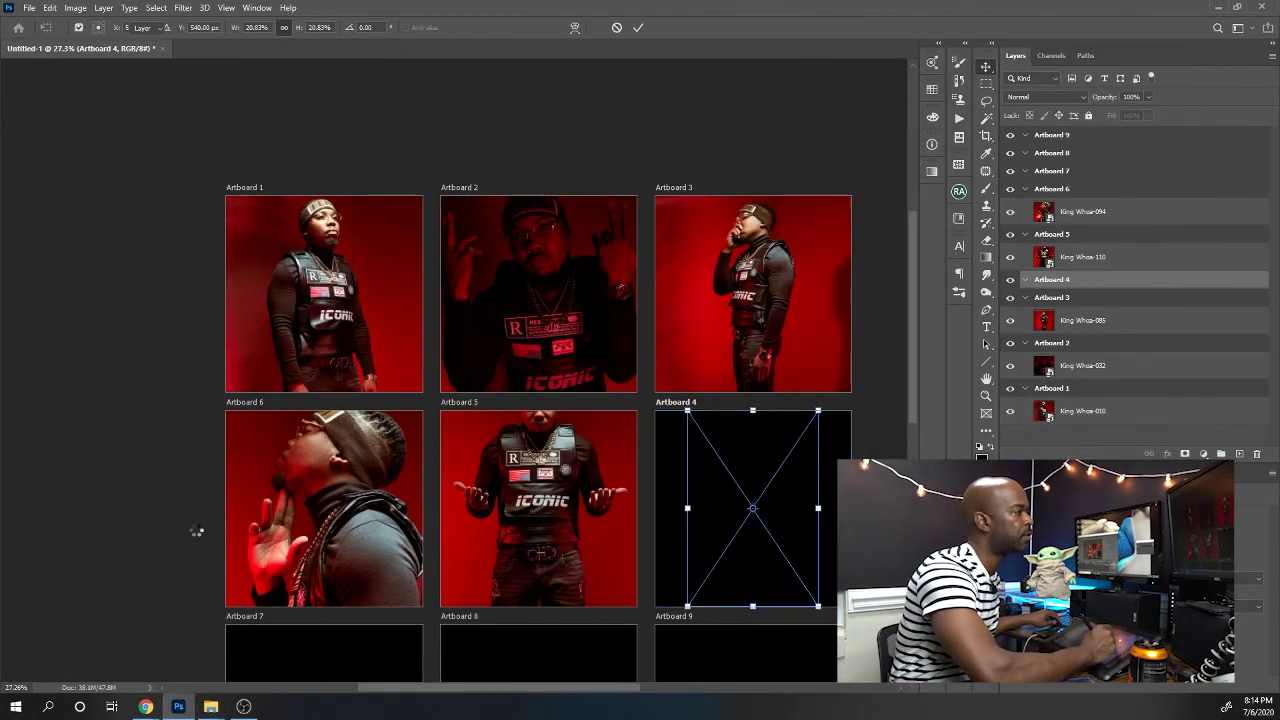
key(Return)
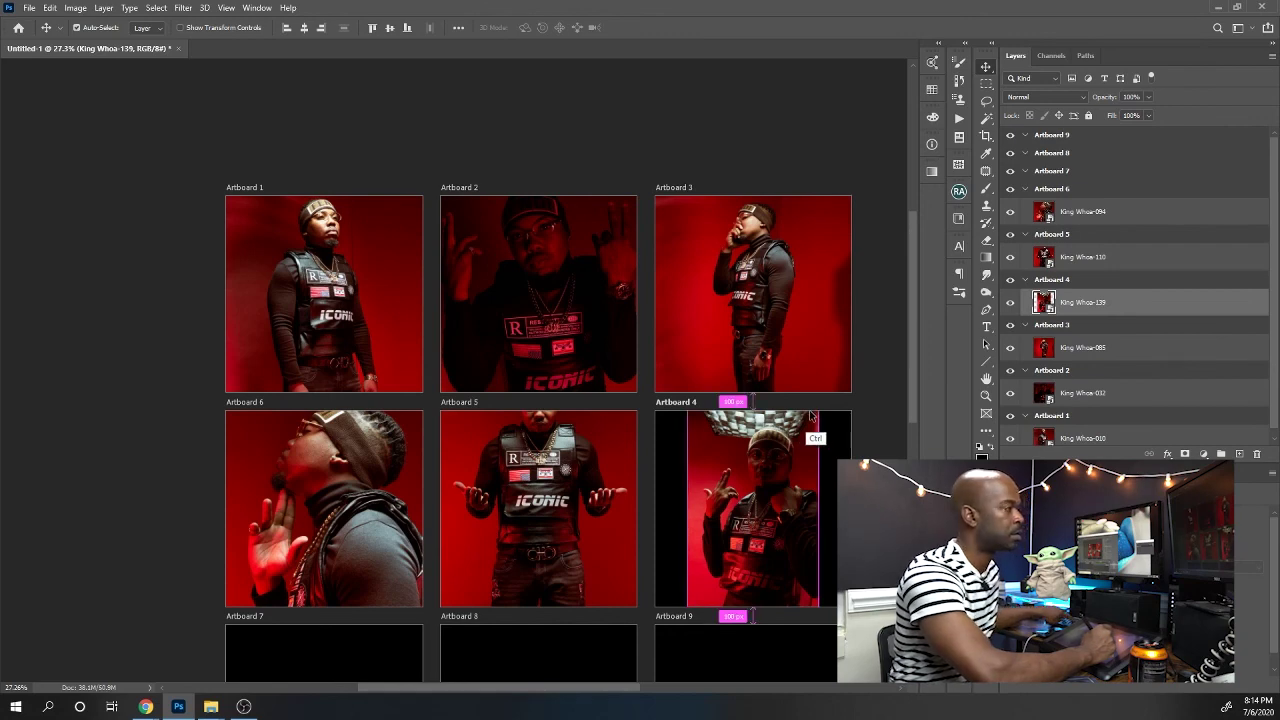
Enlarge King Whoa-139 from its centre to fill Artboard 4, commit, and shift it down
drag(820, 408, 866, 363)
key(Return)
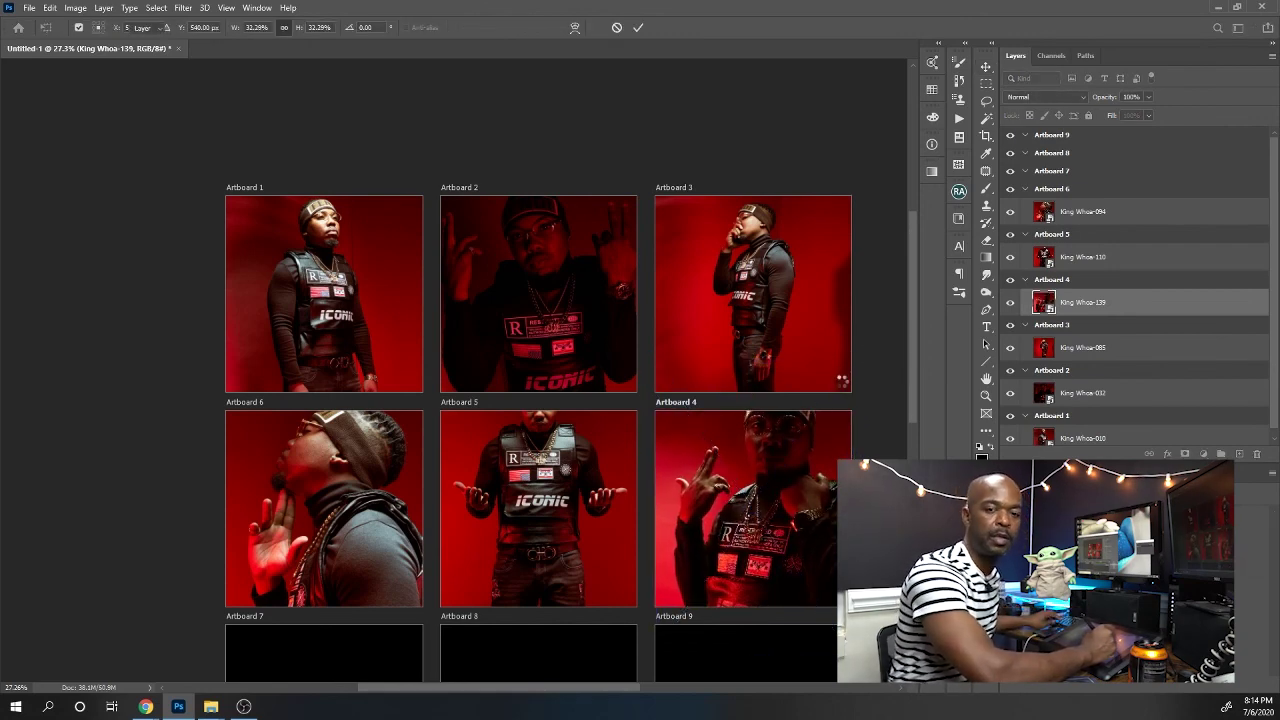
drag(746, 466, 743, 497)
scroll(497, 398, down, 3)
scroll(497, 398, down, 3)
Select Artboard 7 and drop King Whoa-177 from the Reign folder into it
double_click(1052, 171)
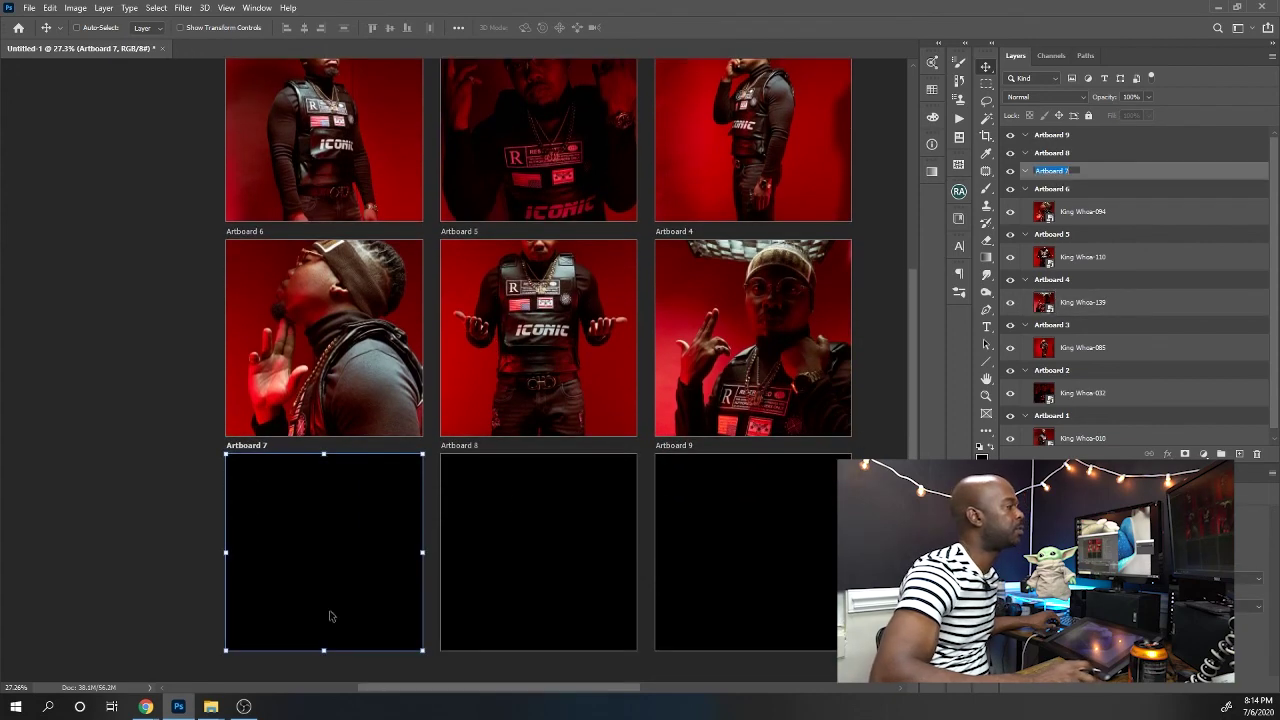
key(Return)
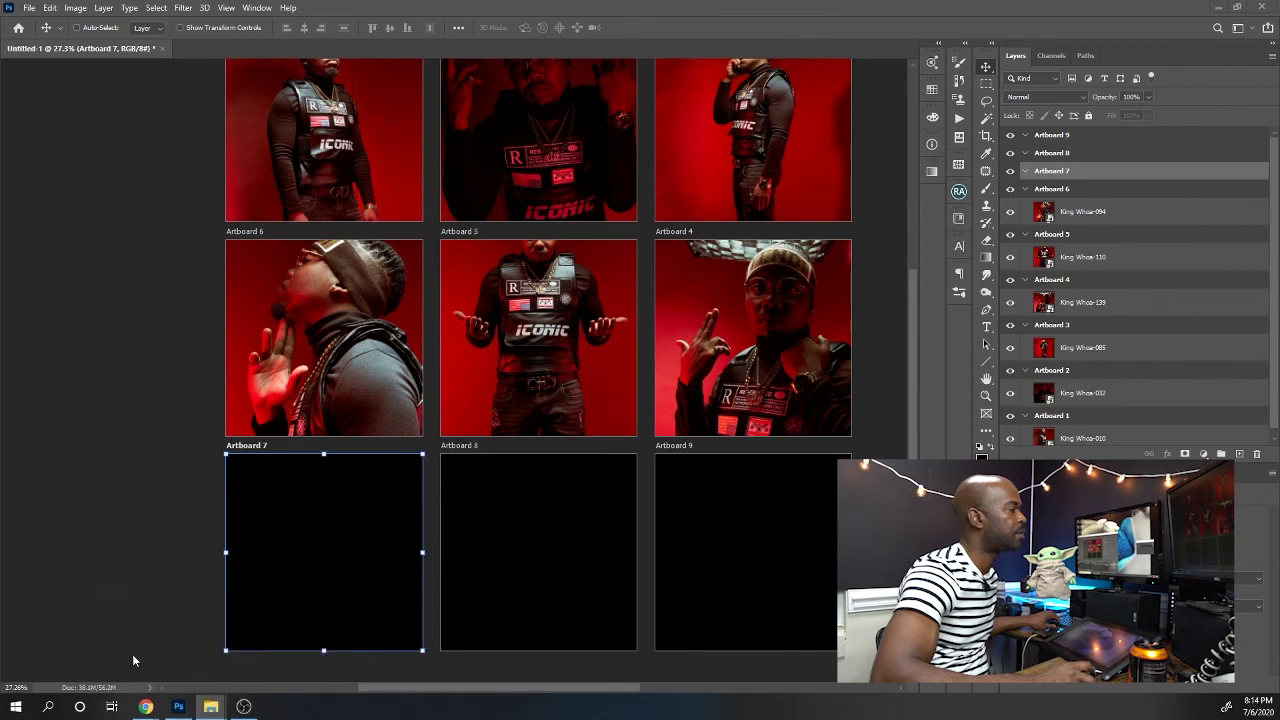
click(213, 707)
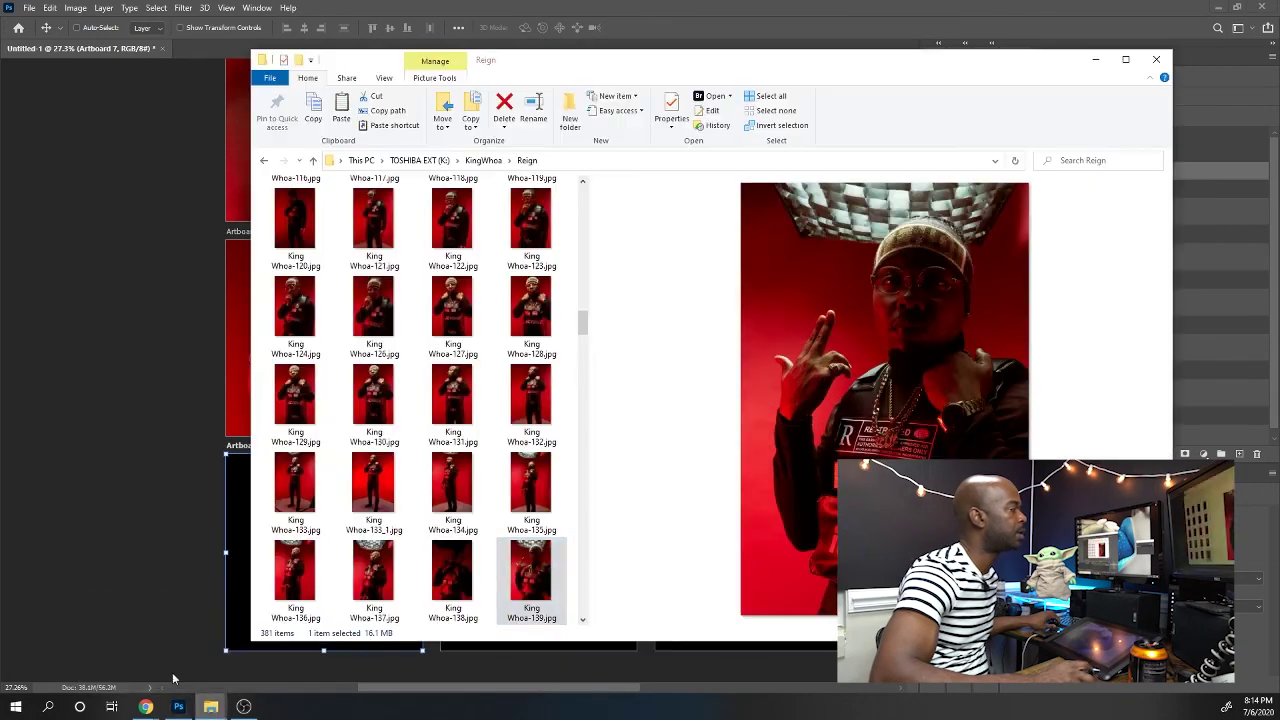
click(460, 488)
scroll(460, 488, down, 5)
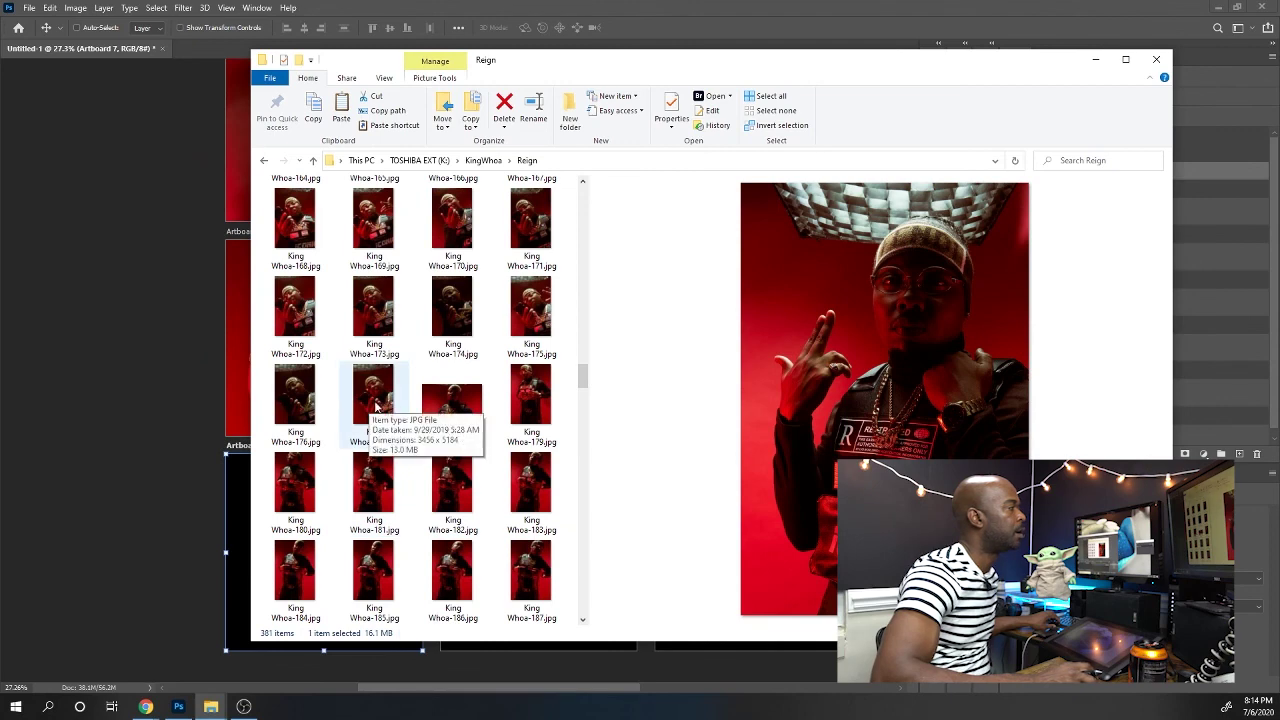
click(386, 410)
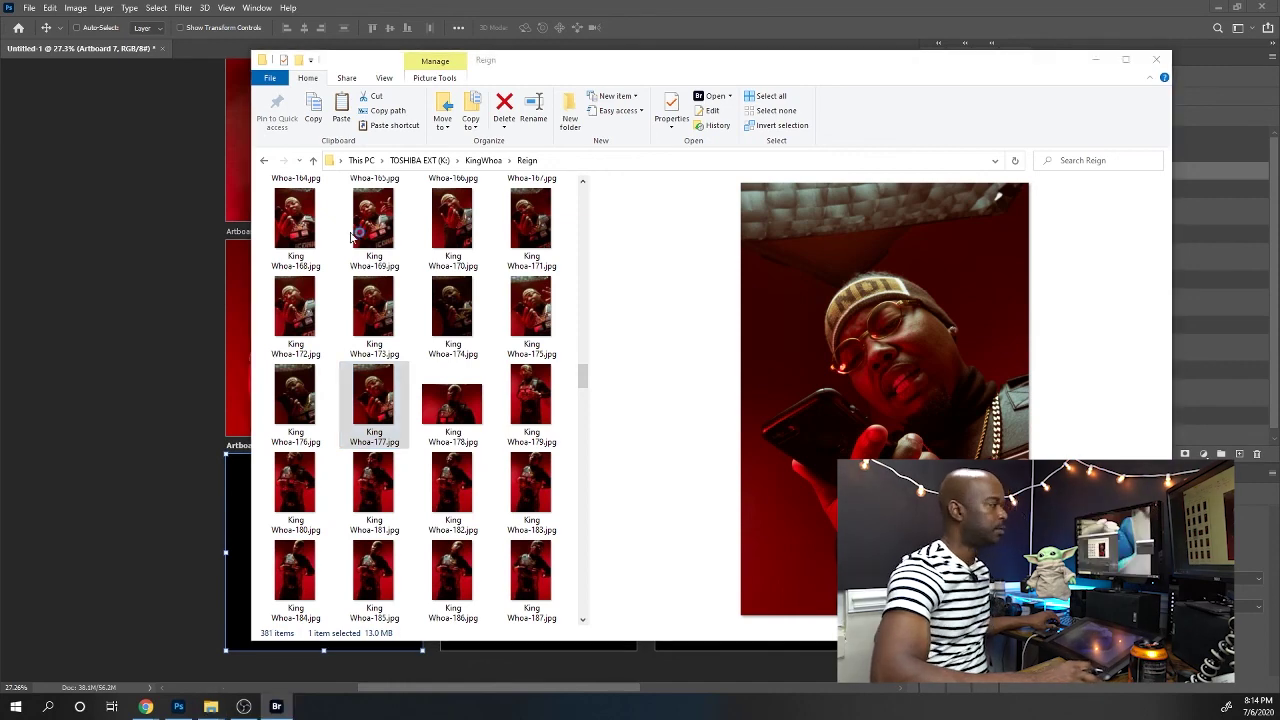
drag(228, 484, 223, 476)
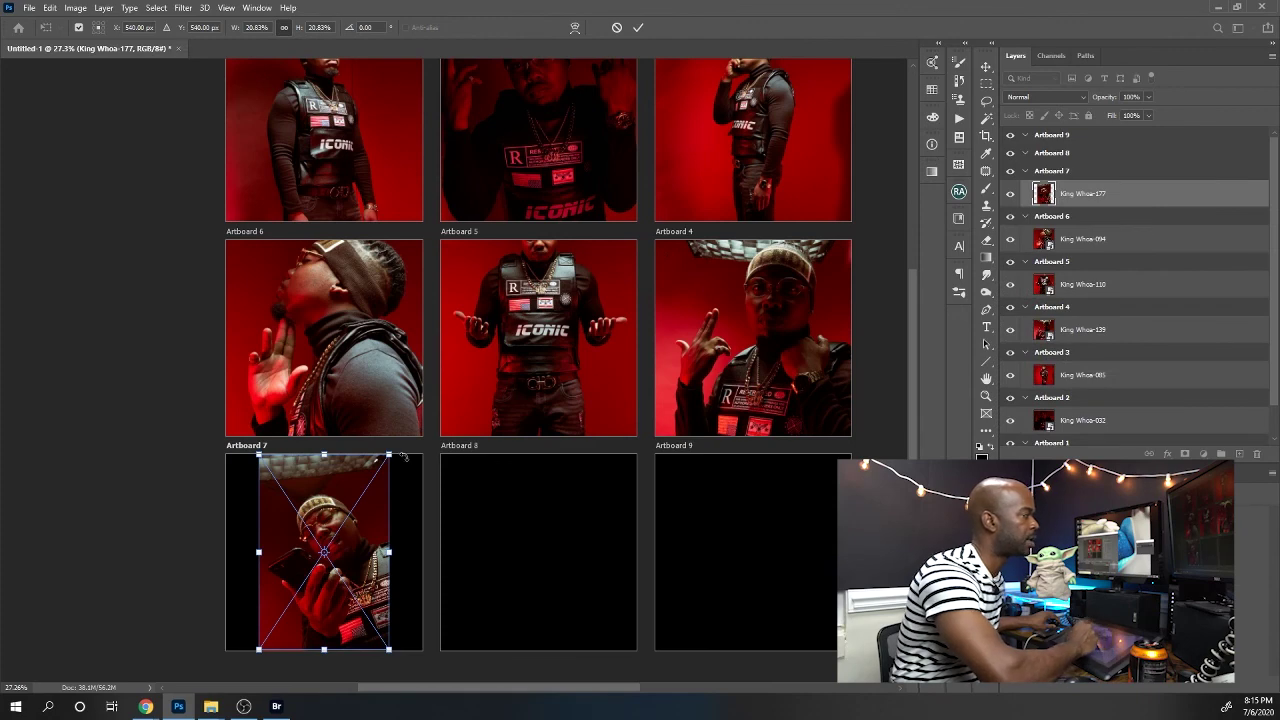
Scale King Whoa-177 up to fill Artboard 7, move it upward and commit
drag(389, 454, 427, 443)
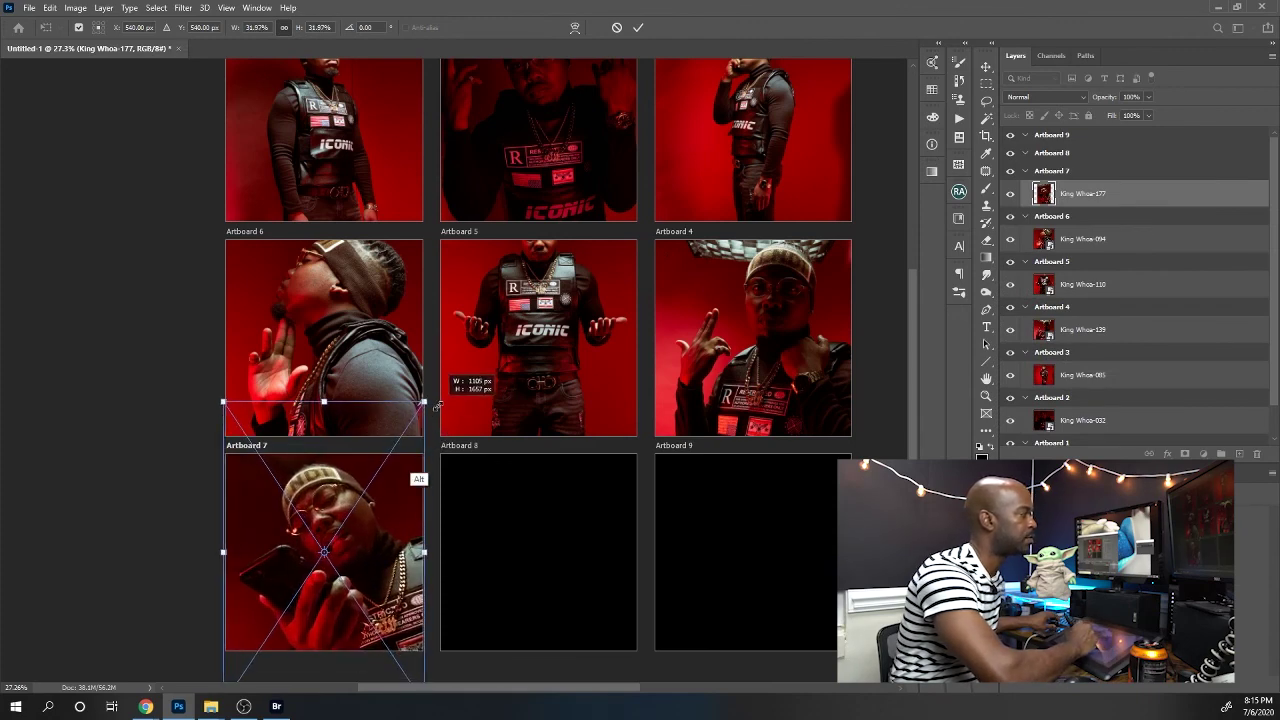
drag(401, 502, 407, 479)
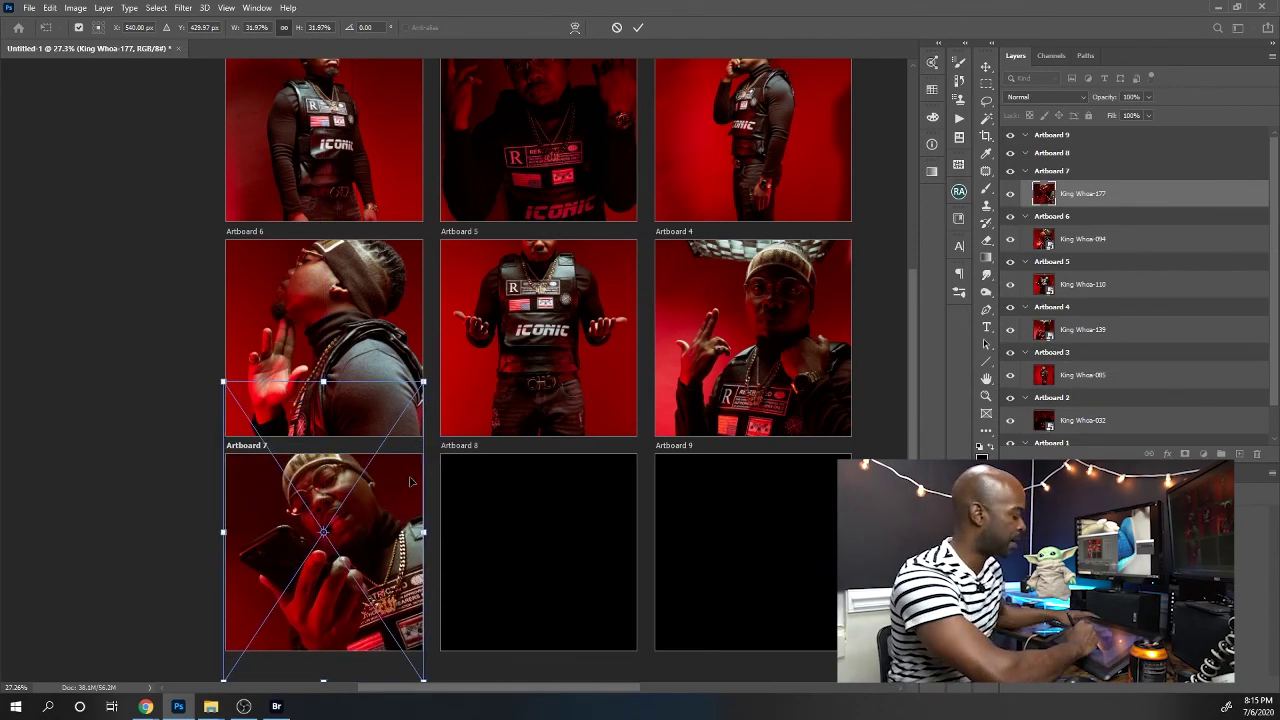
key(Return)
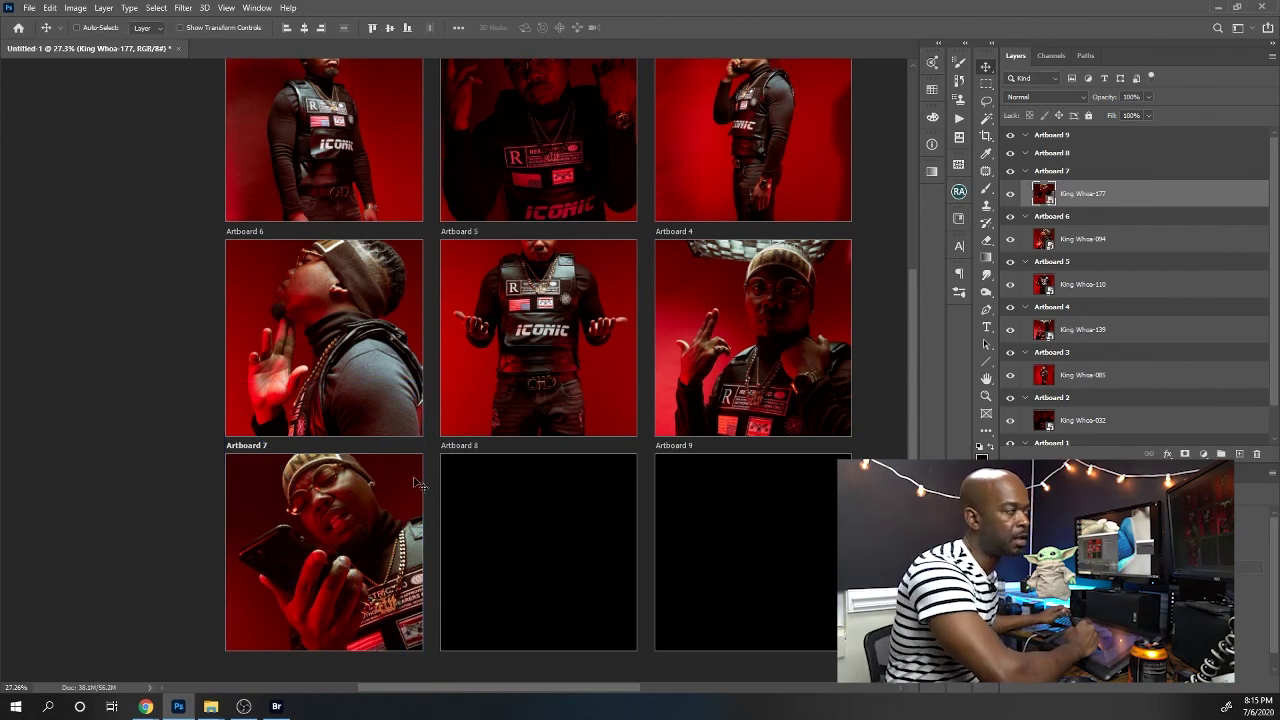
Select Artboard 8 and browse the Reign folder, picking out King Whoa-238
click(1049, 155)
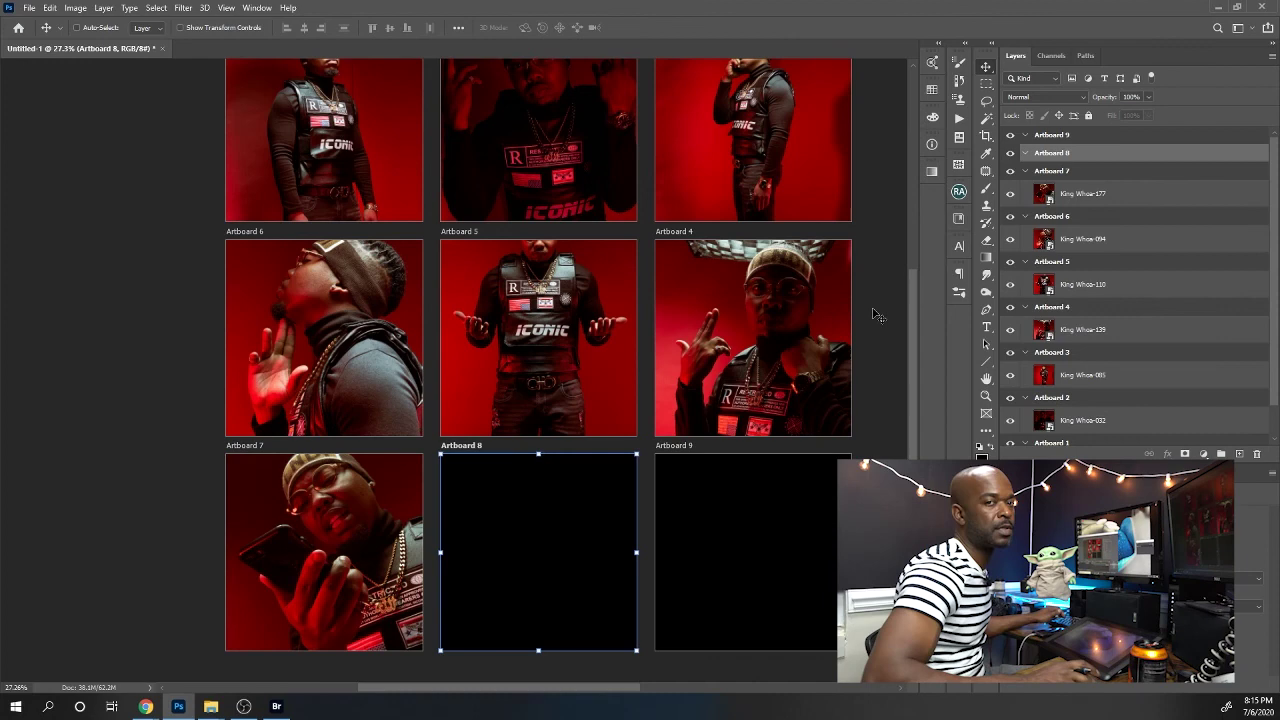
mouse_move(211, 704)
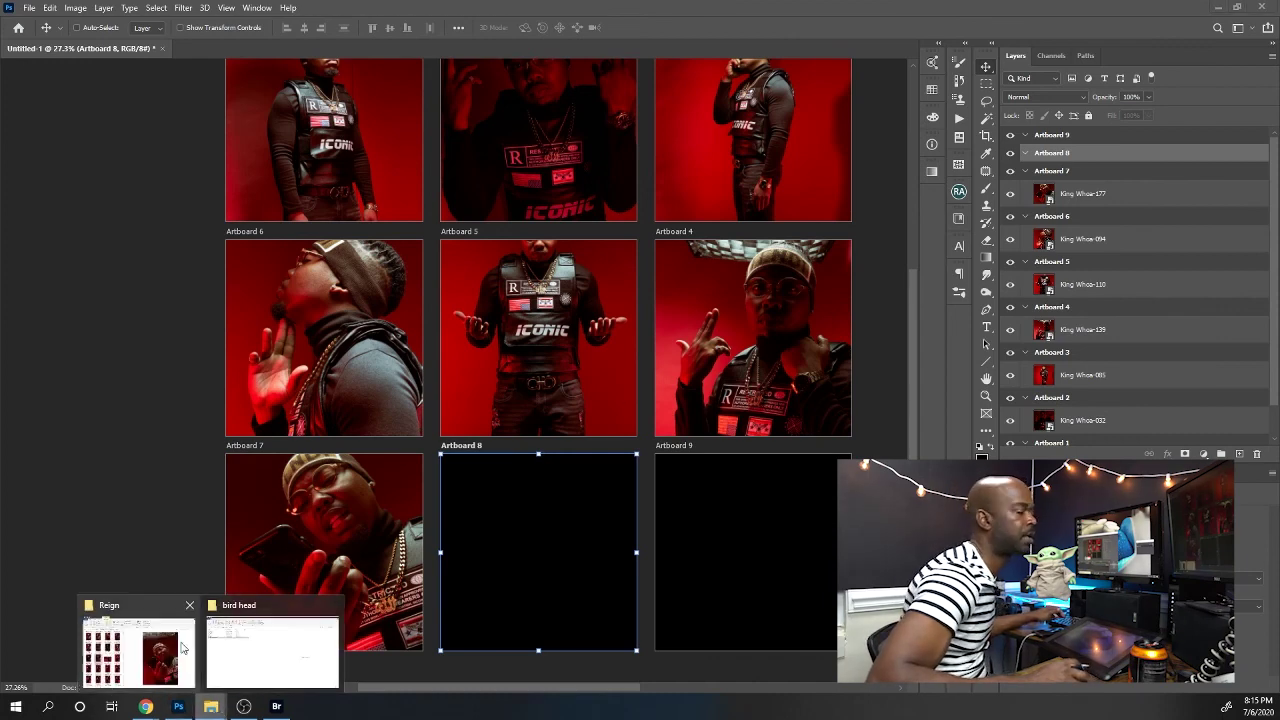
click(180, 647)
scroll(483, 527, down, 8)
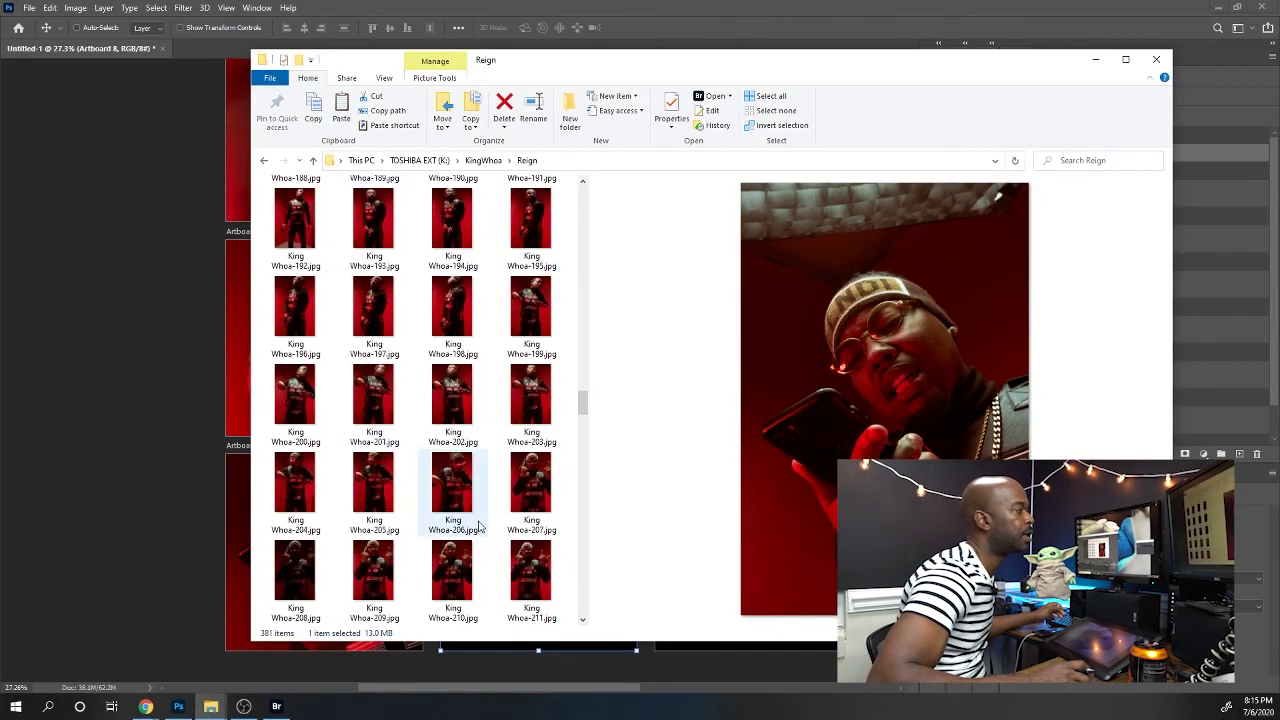
scroll(499, 540, down, 3)
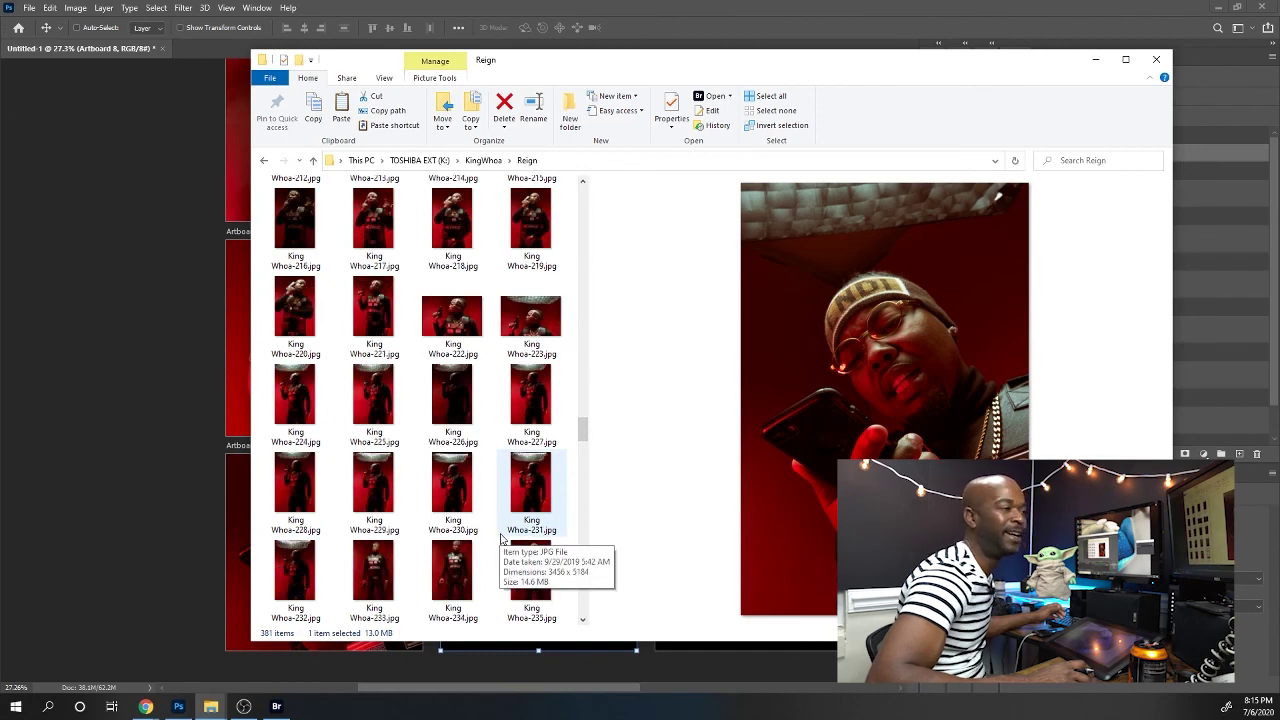
scroll(501, 538, down, 3)
click(452, 398)
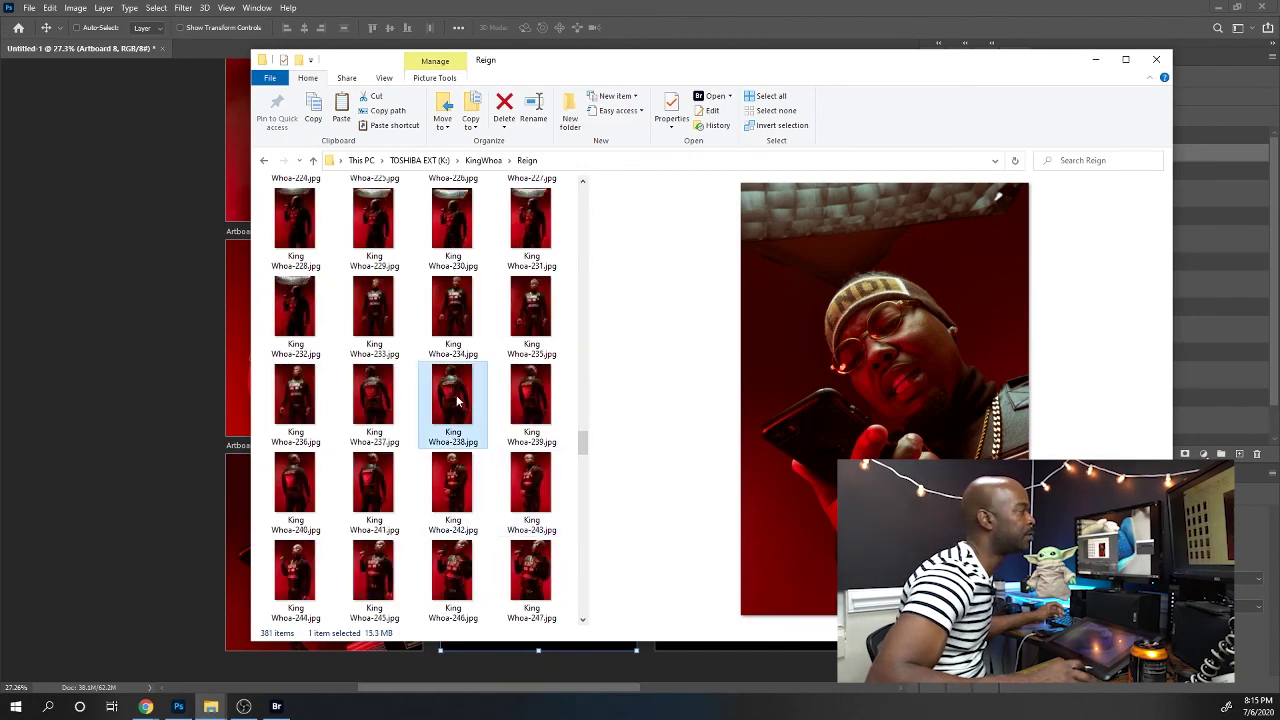
click(117, 489)
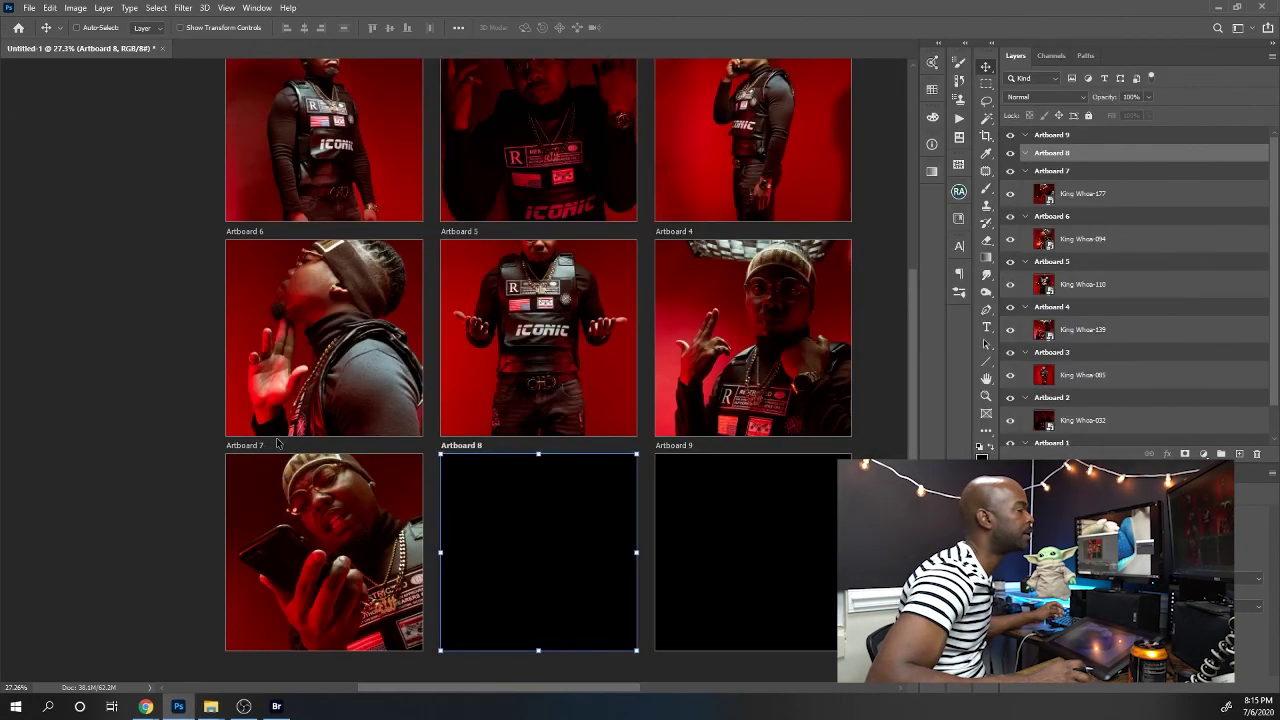
mouse_move(211, 706)
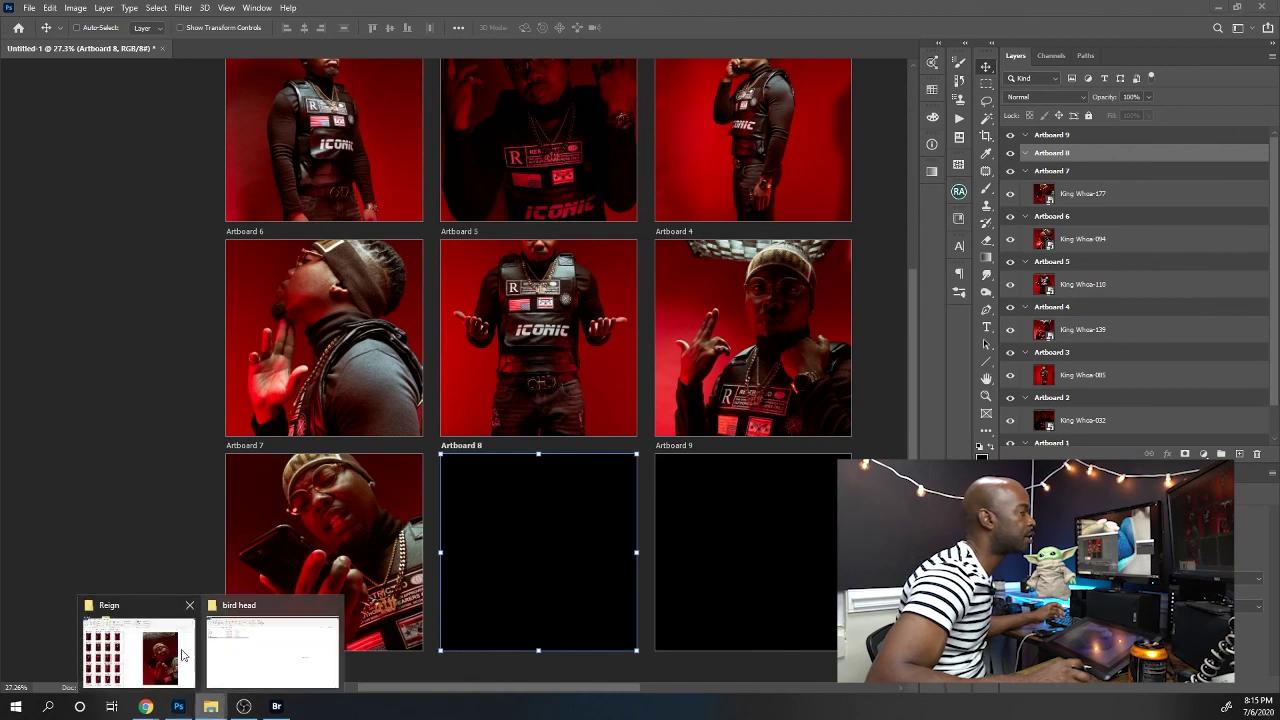
click(160, 650)
click(456, 412)
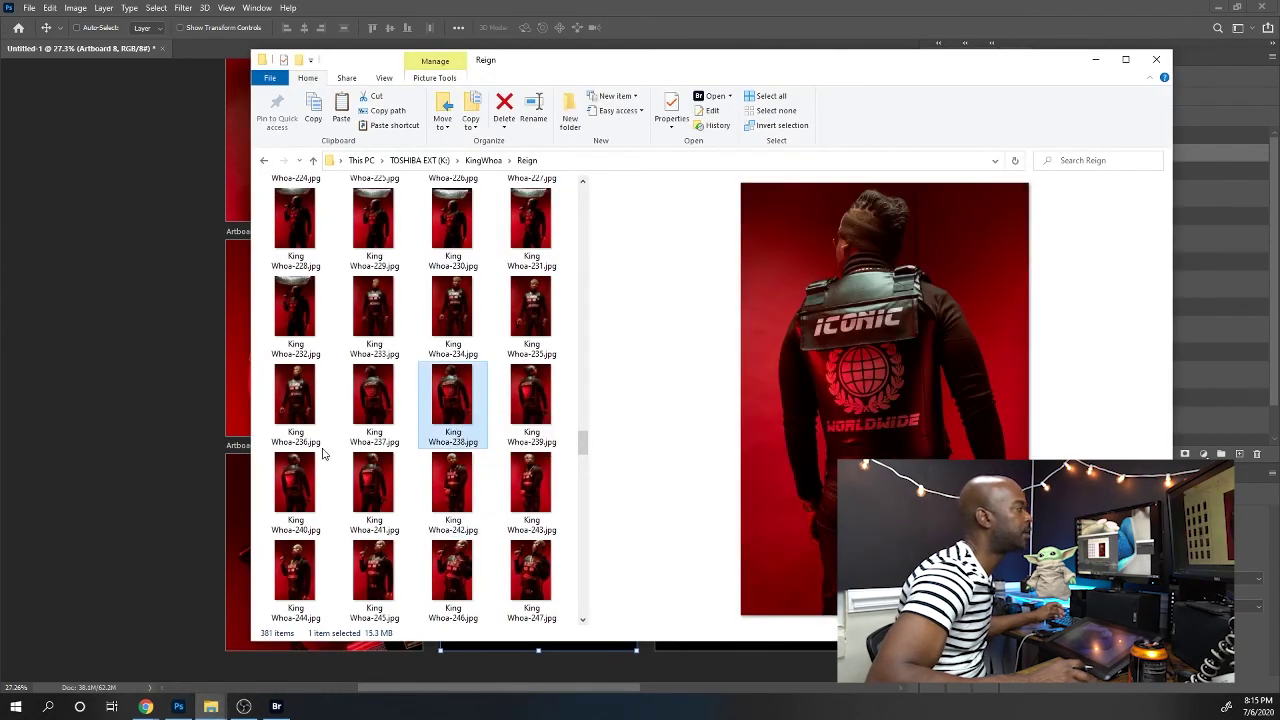
click(194, 525)
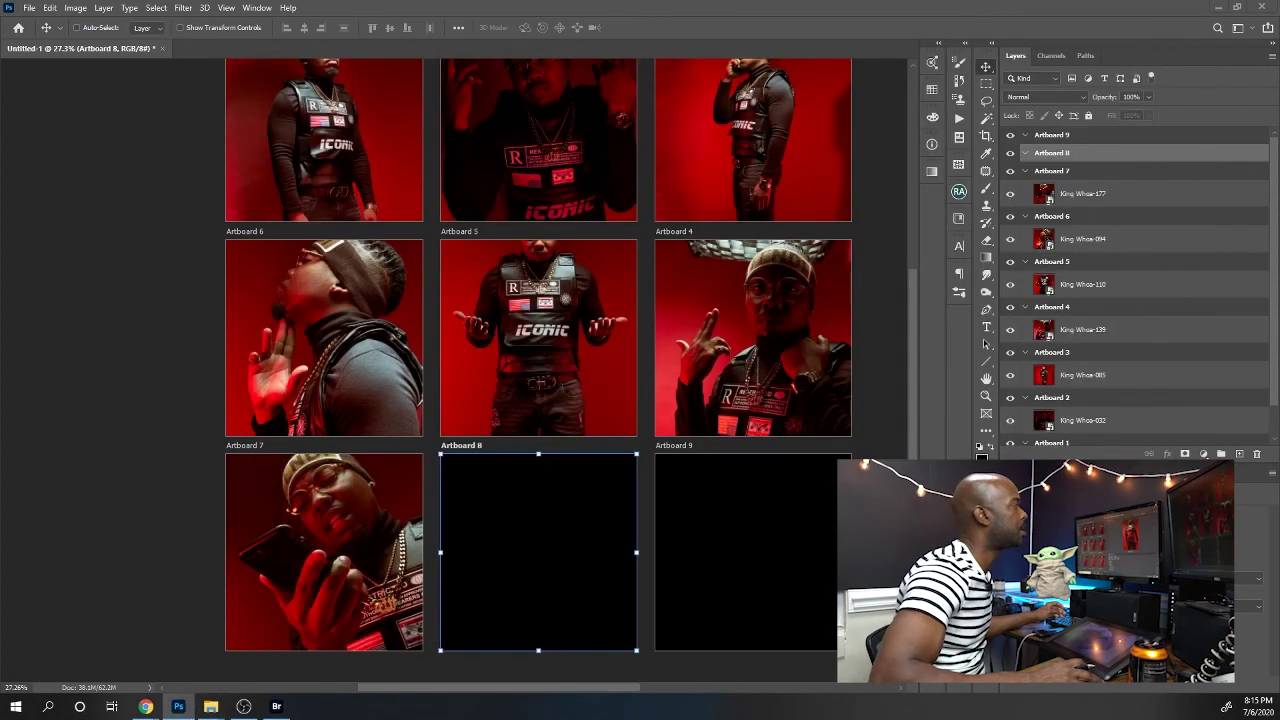
Drop King Whoa-237 onto Artboard 8, enlarge it to fill, commit and lower it slightly
mouse_move(210, 706)
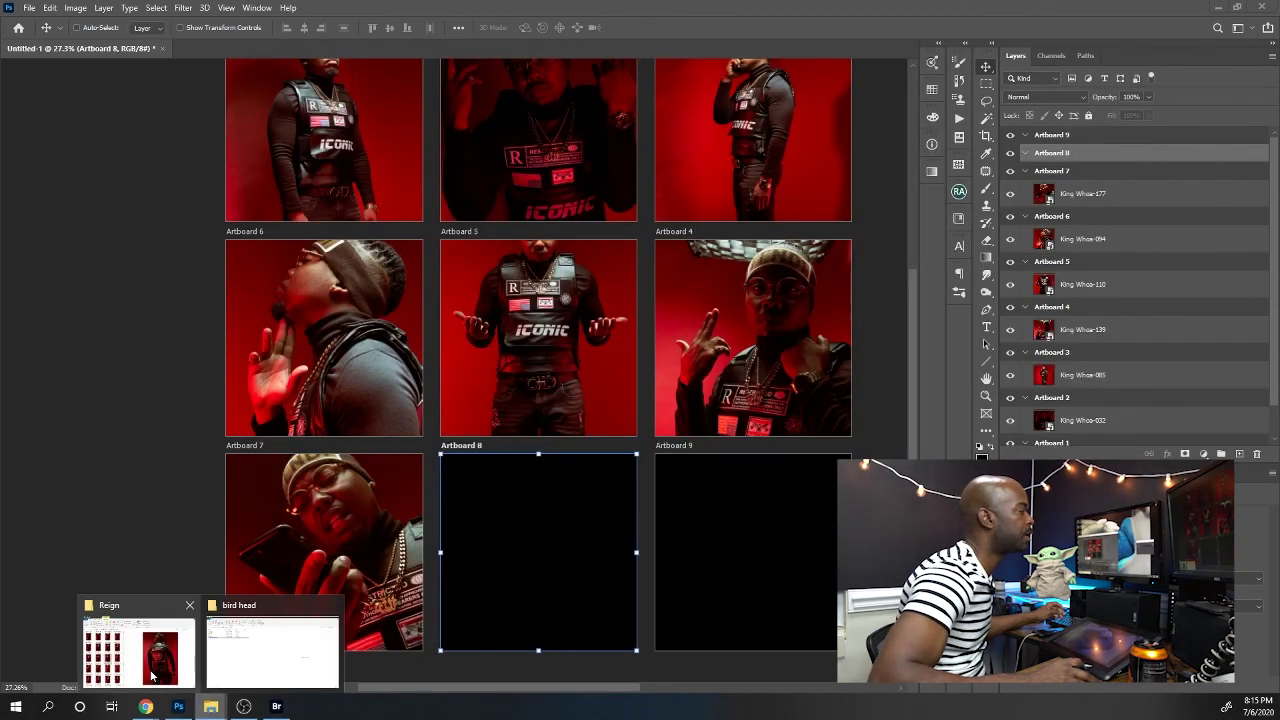
click(142, 661)
click(142, 661)
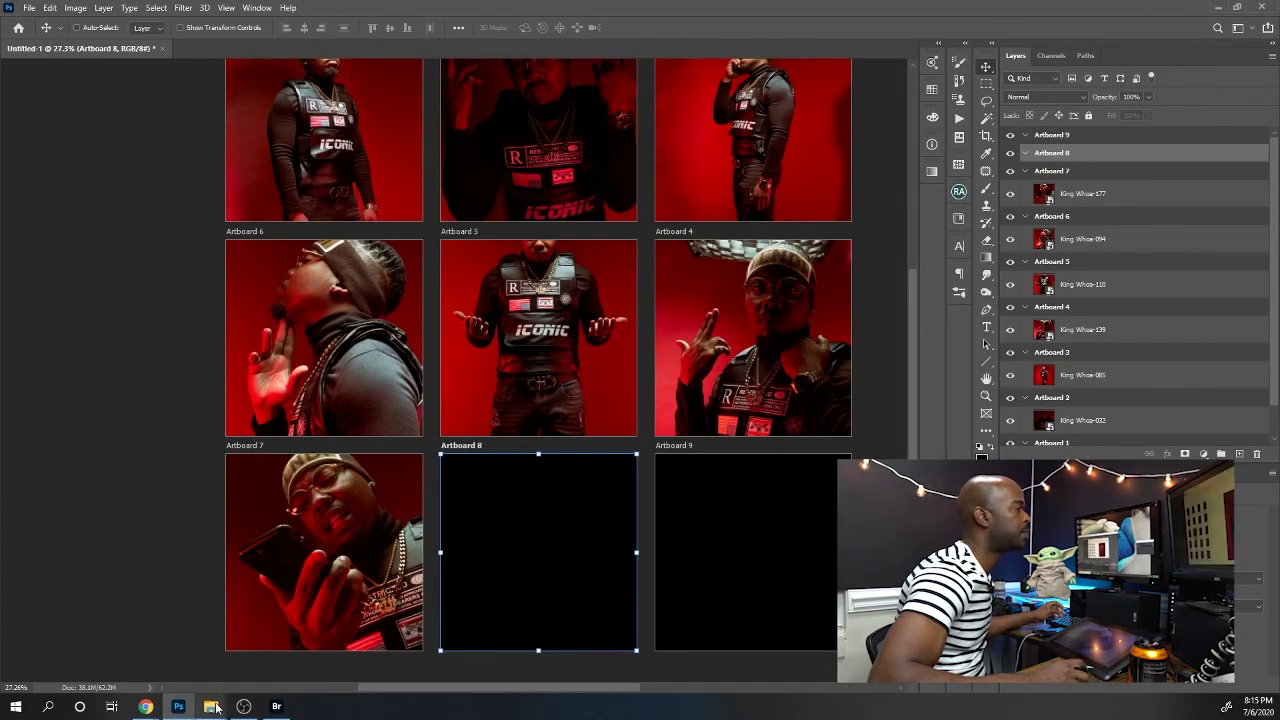
drag(215, 706, 521, 466)
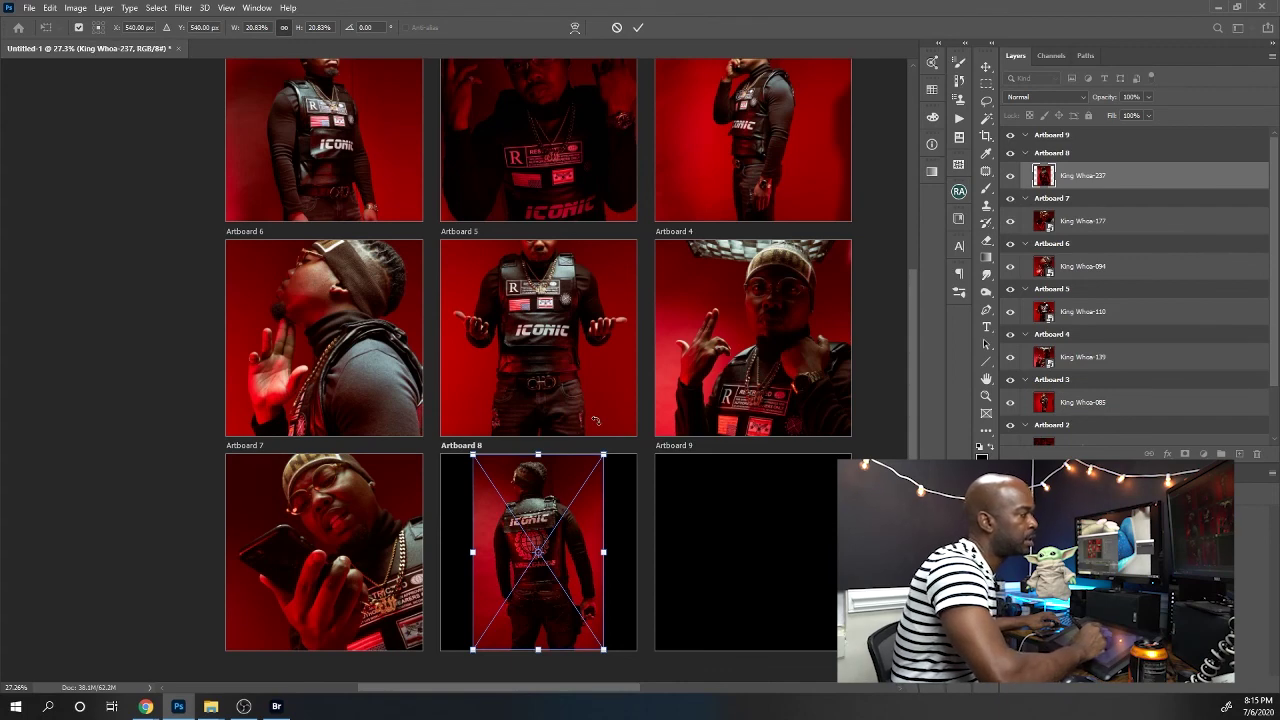
drag(603, 454, 637, 404)
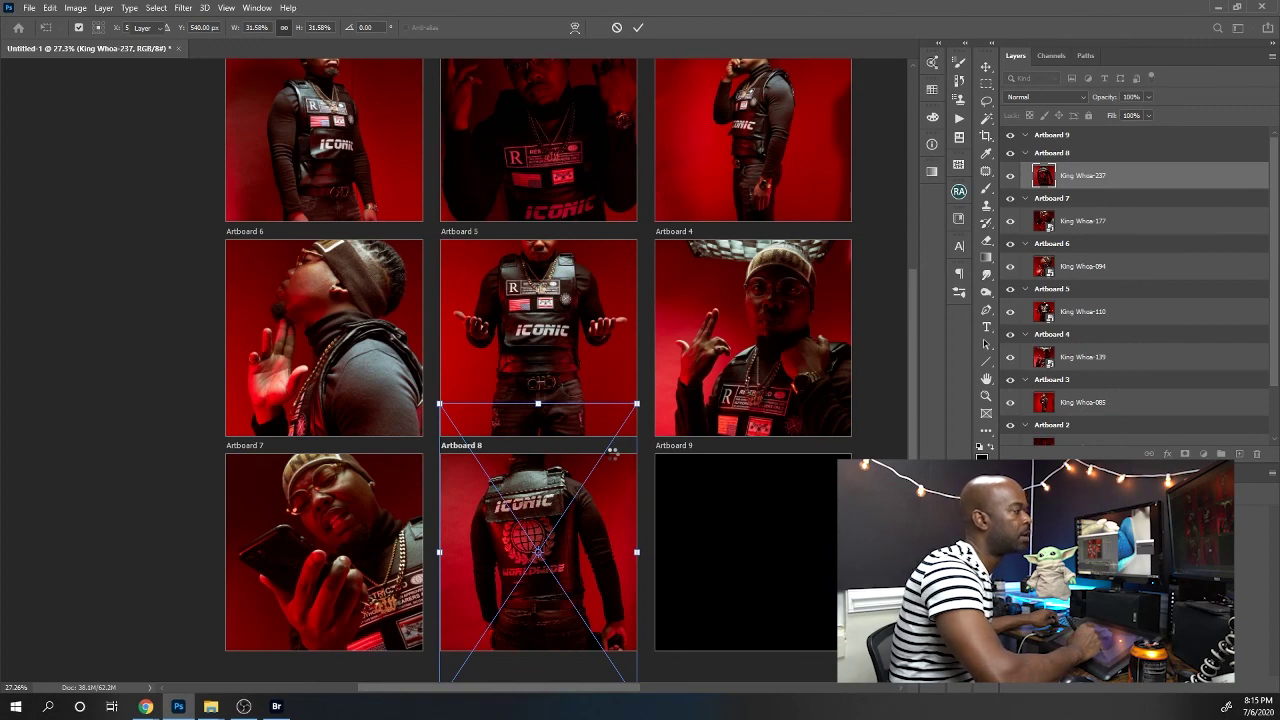
key(Return)
drag(559, 516, 561, 537)
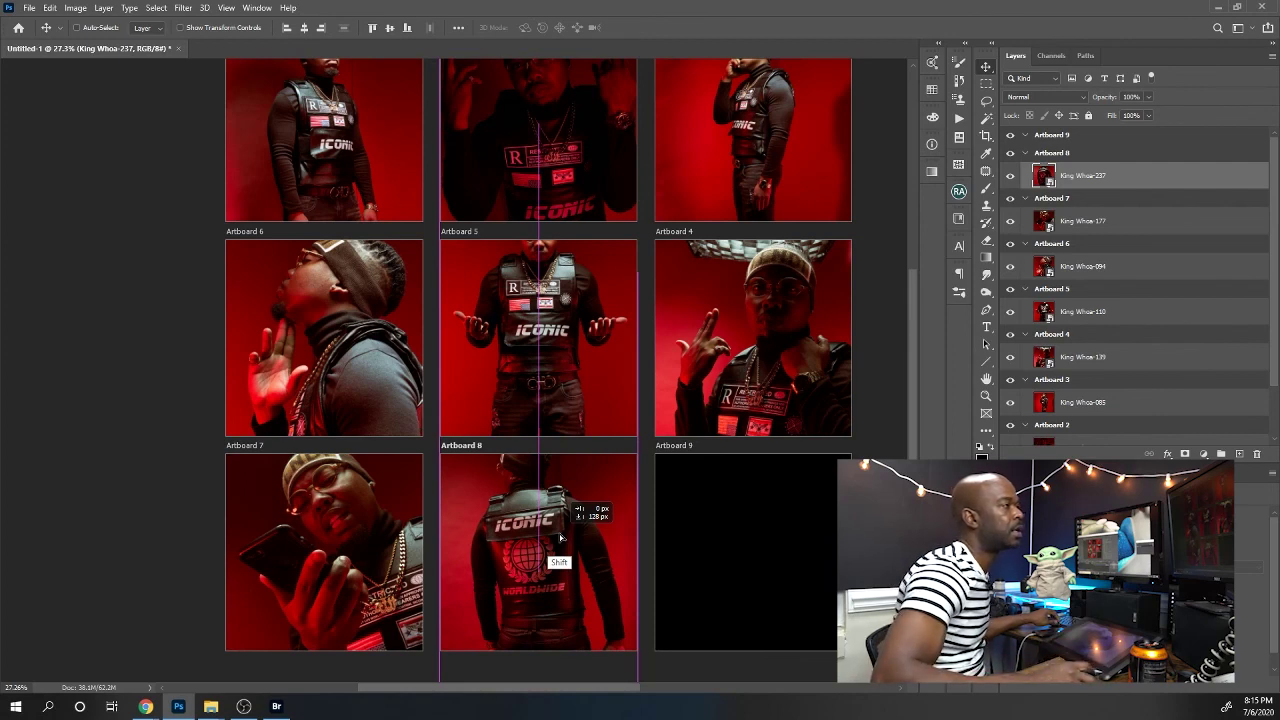
drag(561, 537, 561, 537)
click(675, 445)
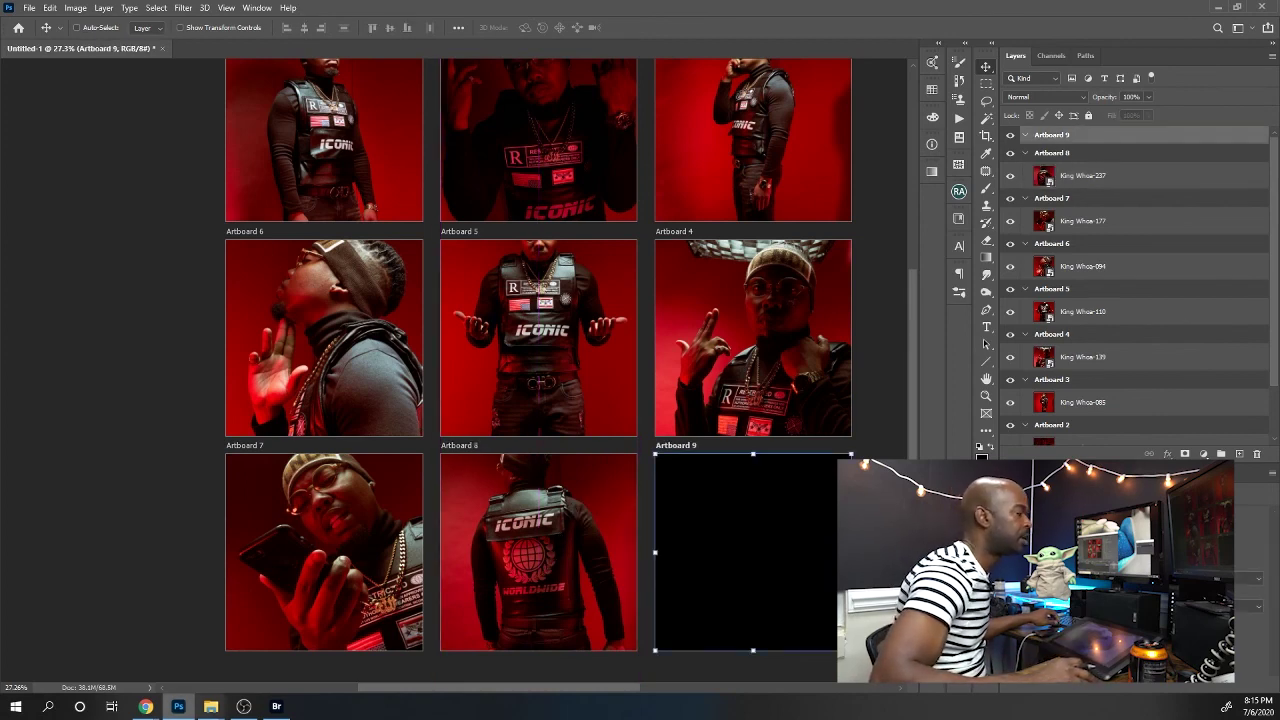
Drop King Whoa-273 from the Reign folder onto Artboard 9 and enlarge it to fill the square
mouse_move(211, 706)
click(100, 651)
click(518, 470)
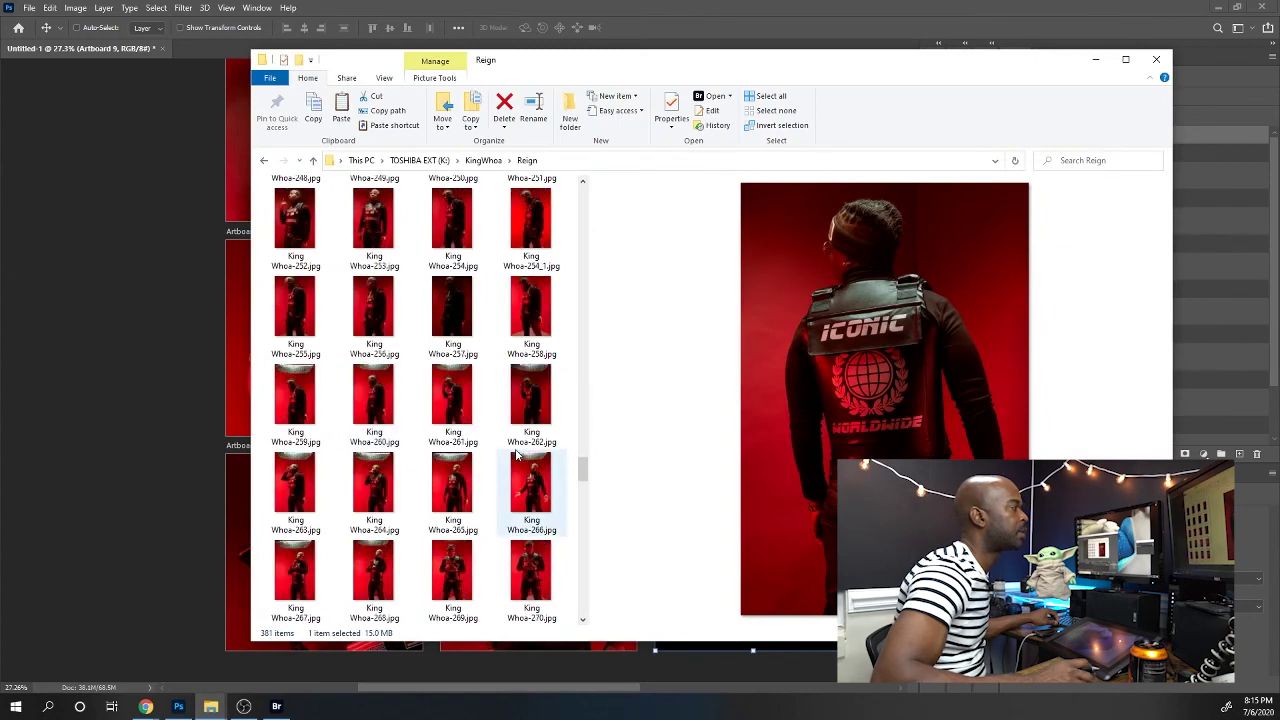
scroll(518, 455, down, 3)
click(445, 402)
drag(440, 405, 190, 432)
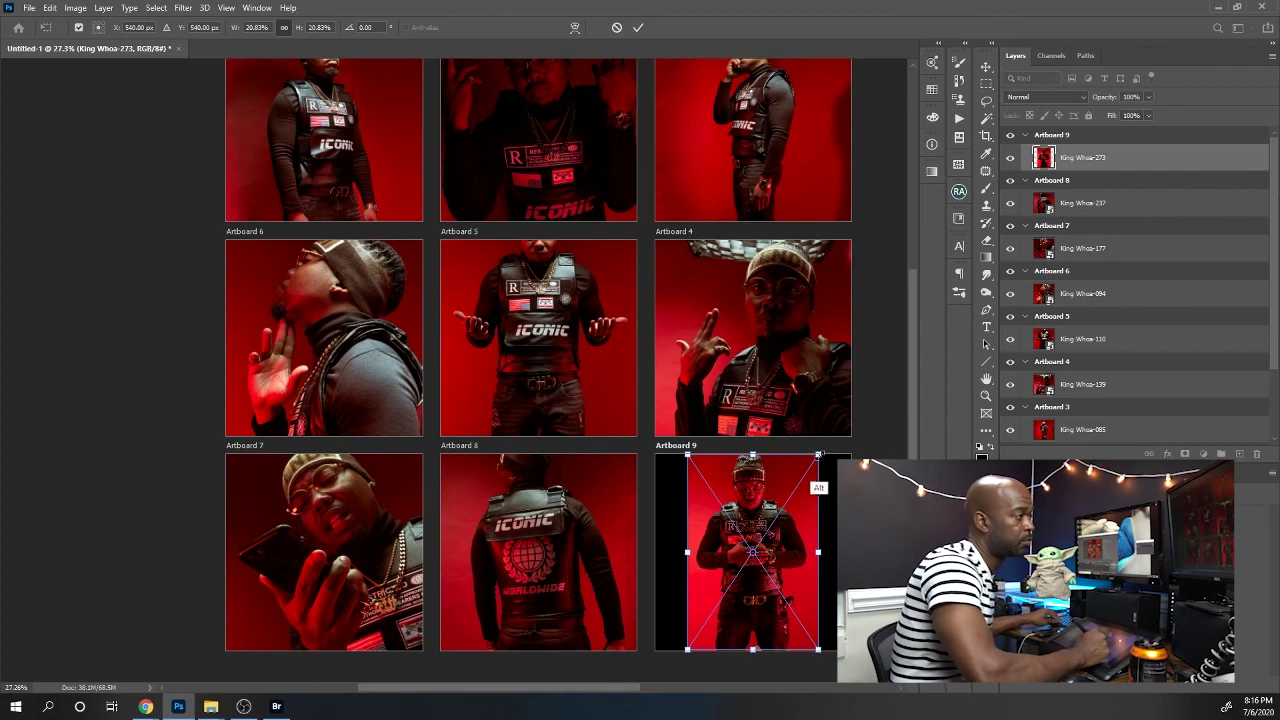
drag(820, 455, 864, 412)
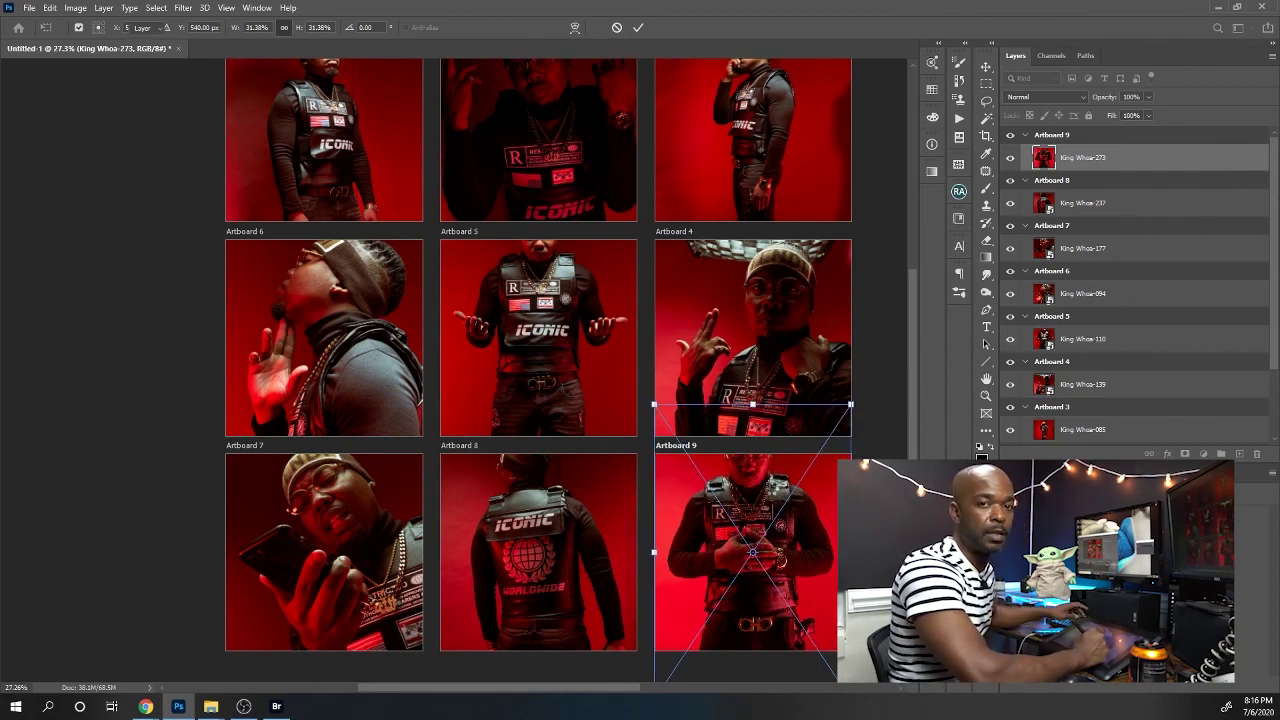
key(Return)
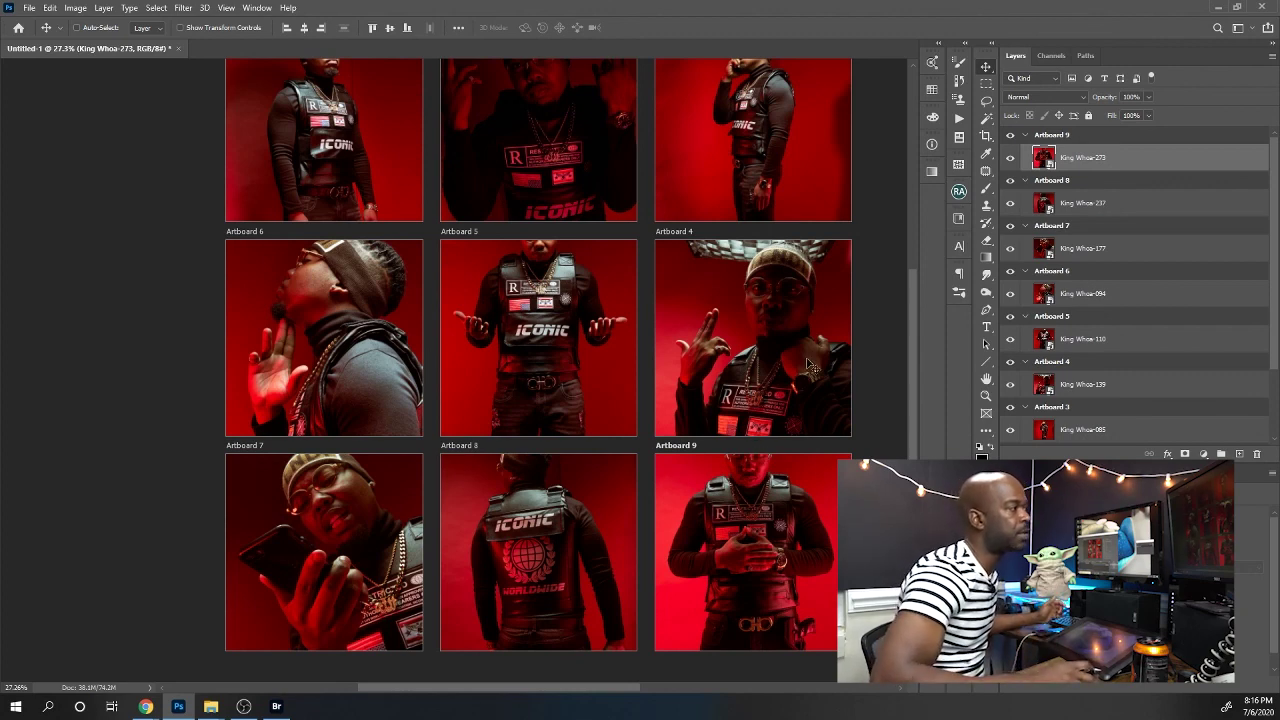
scroll(813, 367, up, 3)
Zoom out to 19%, then back in to 25%, so all nine artboards fit on screen
scroll(815, 369, down, 2)
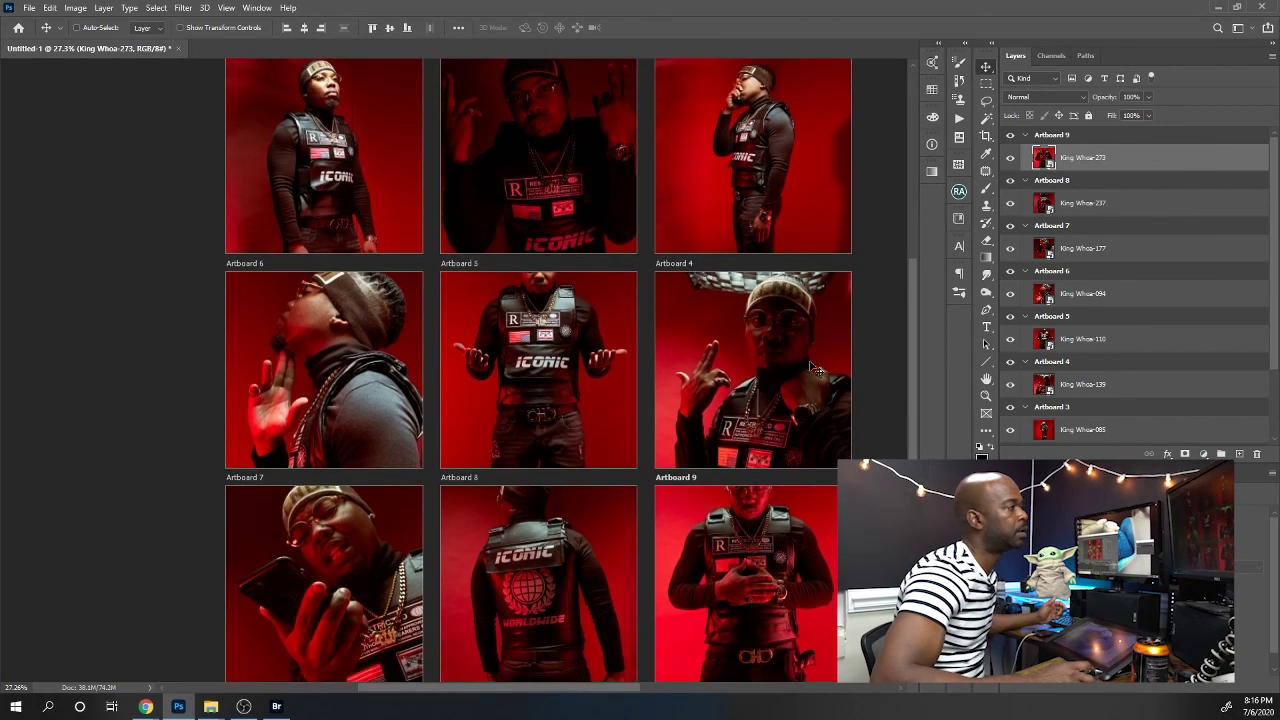
mouse_move(722, 303)
mouse_down()
mouse_move(688, 304)
mouse_move(708, 310)
mouse_up()
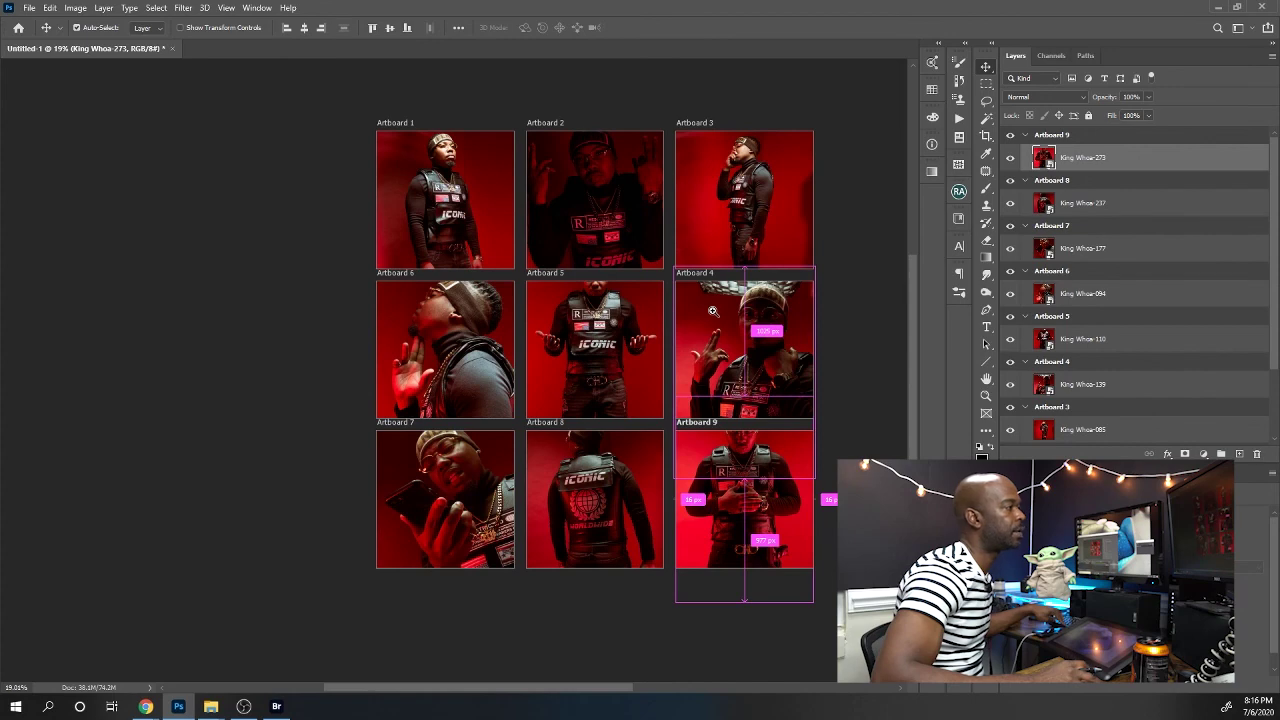
click(712, 311)
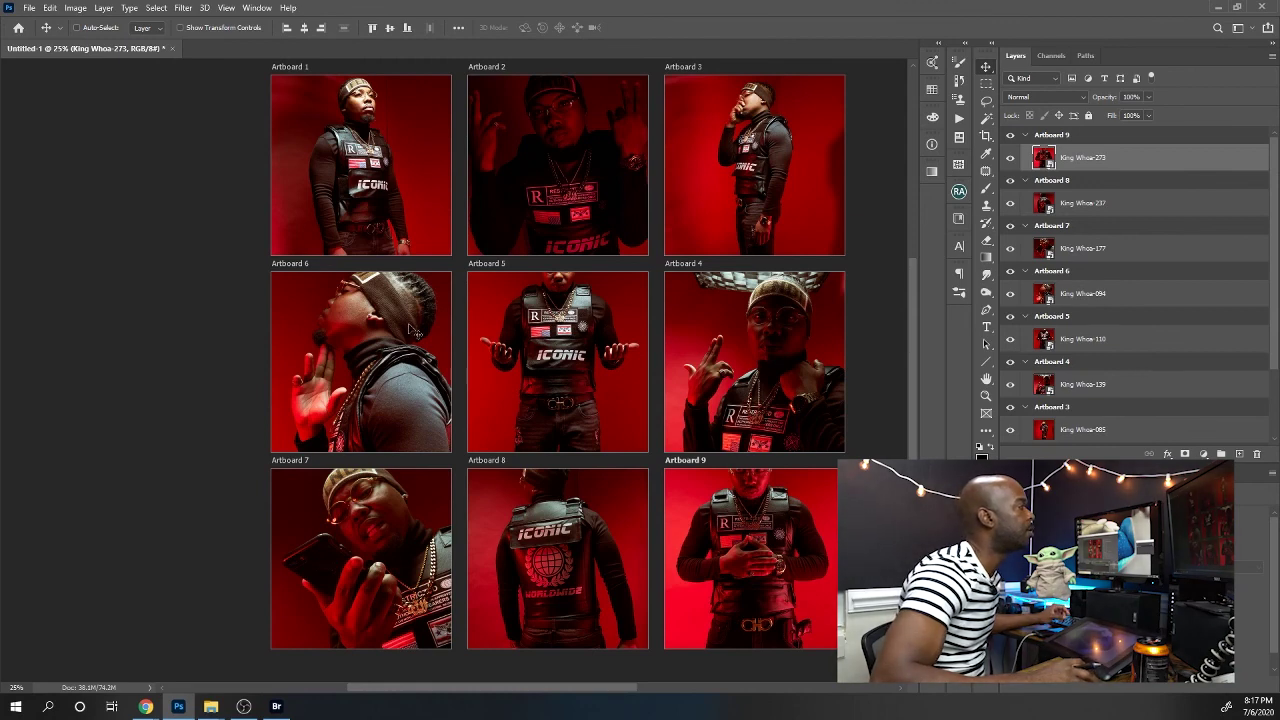
Add Black & White adjustment layers to the Artboard 6 and Artboard 4 portraits
click(1064, 297)
click(1204, 454)
click(1208, 349)
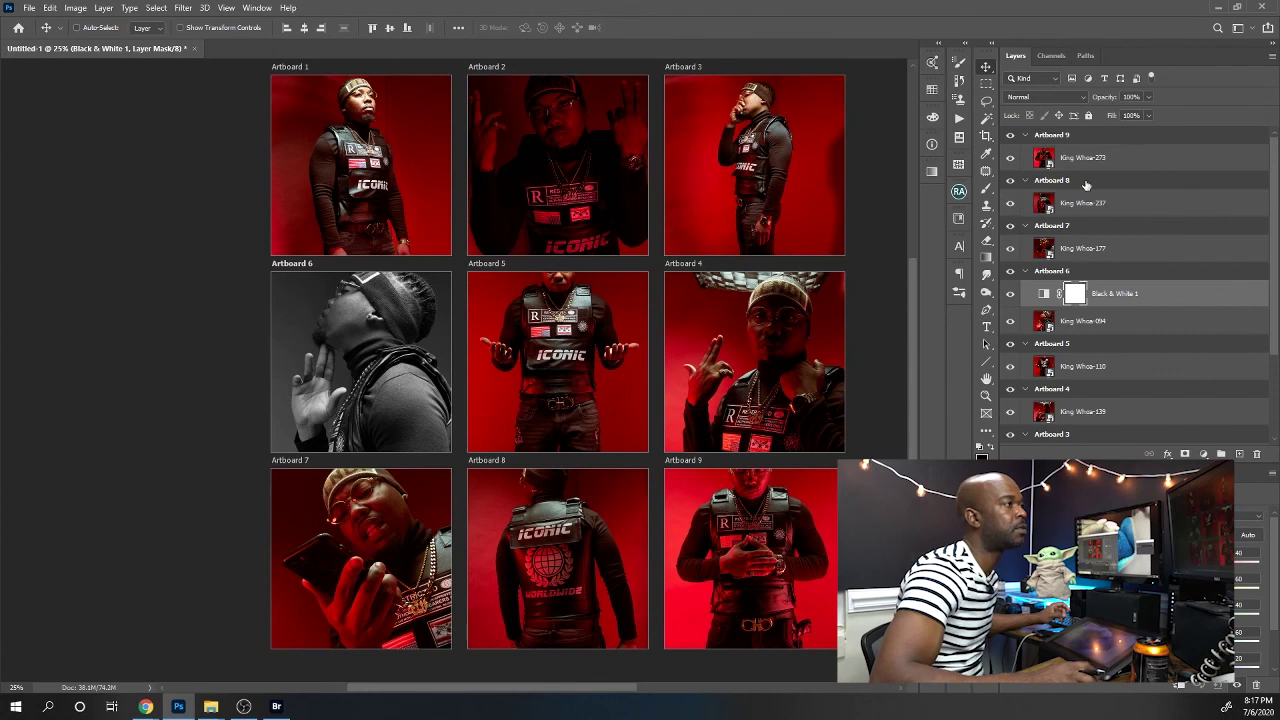
click(1089, 396)
click(1203, 453)
click(1208, 342)
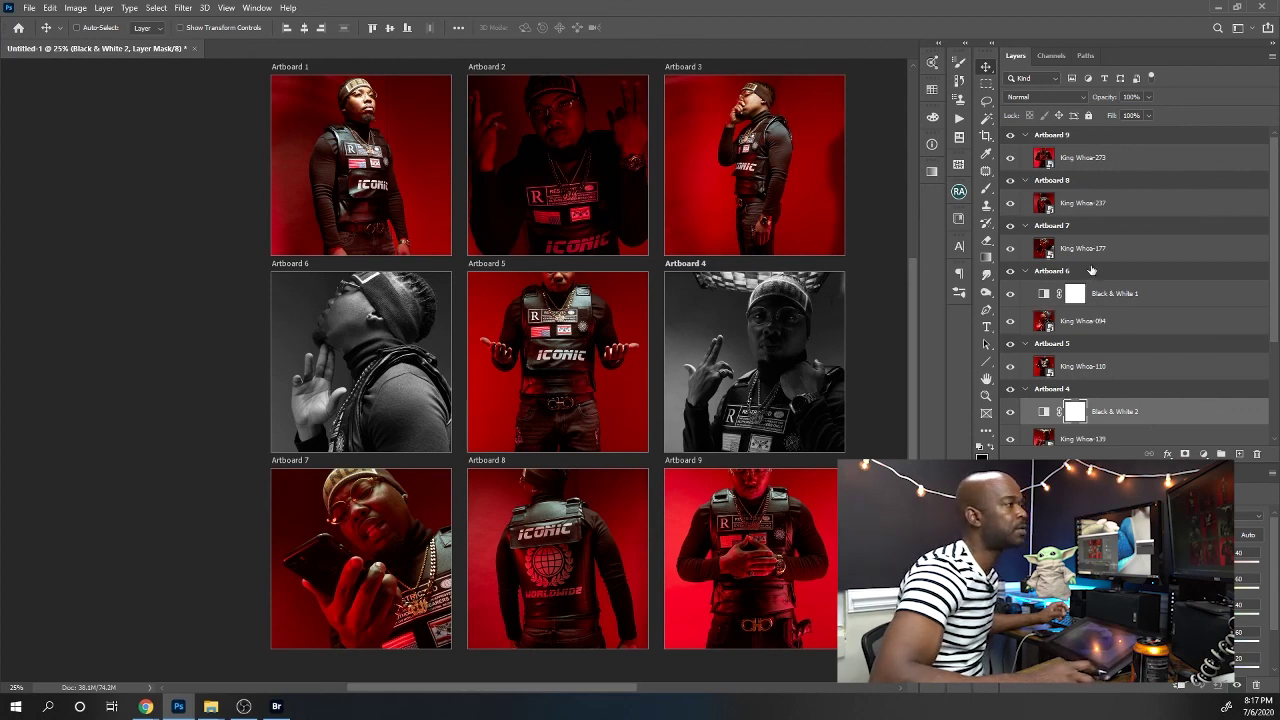
Make the Artboard 2 portrait black and white and raise the Reds slider of Black & White 3
scroll(1095, 290, down, 4)
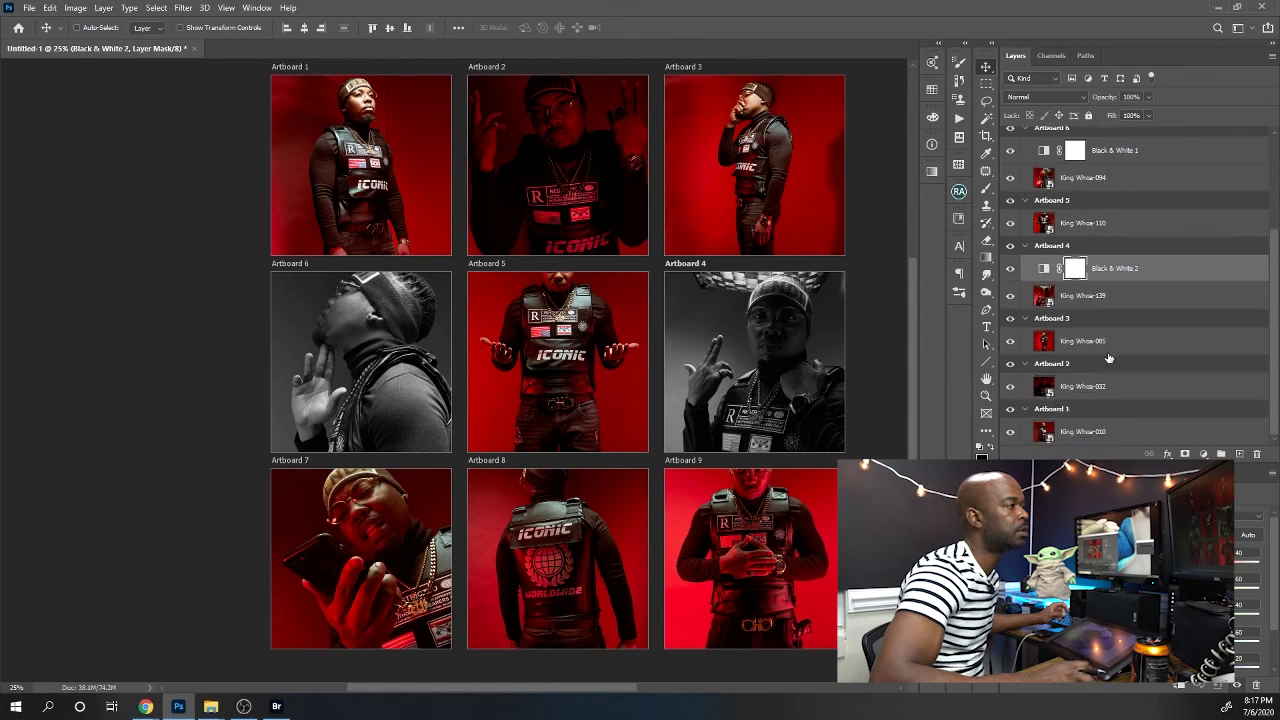
key(ctrl+alt+a)
click(1140, 366)
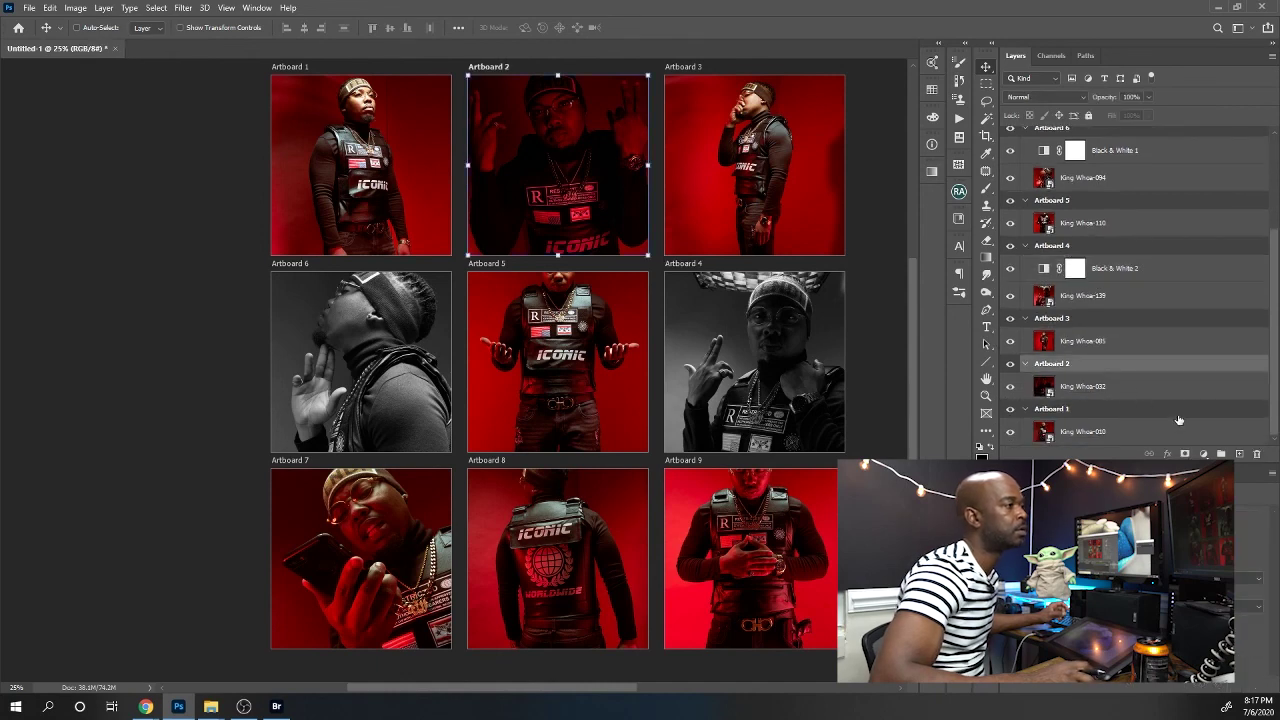
click(1203, 454)
click(1214, 350)
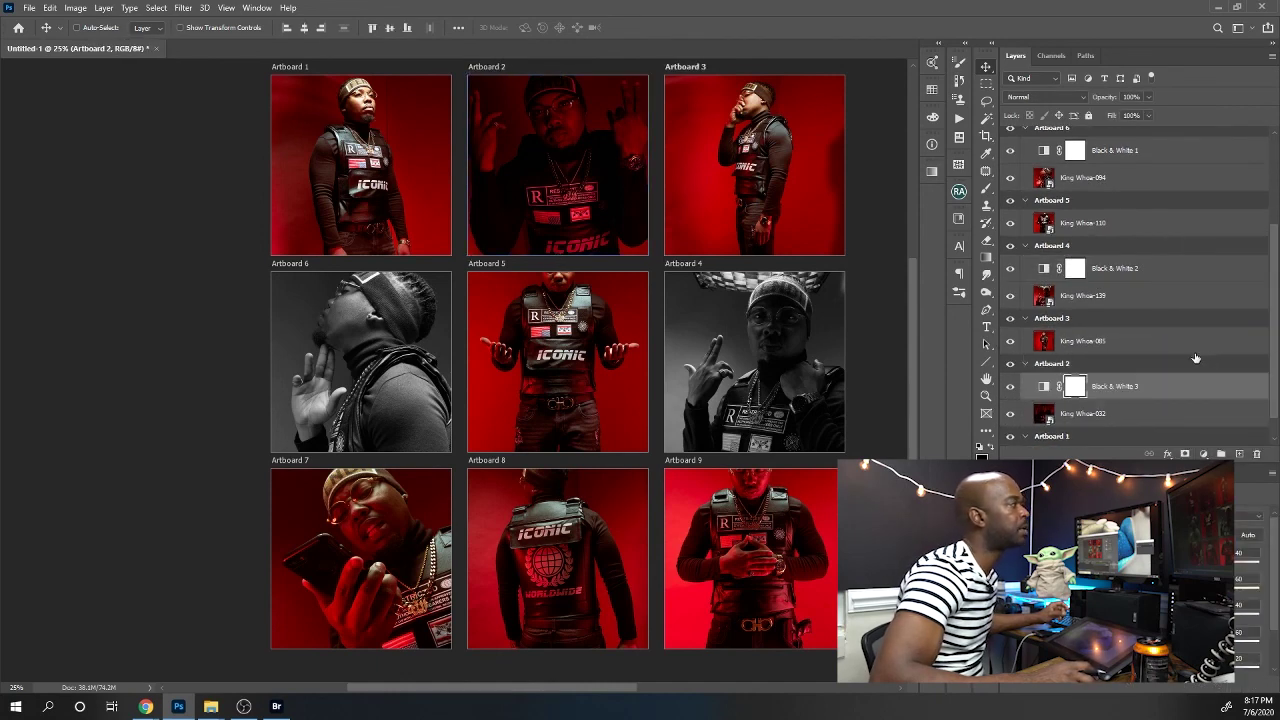
click(1214, 345)
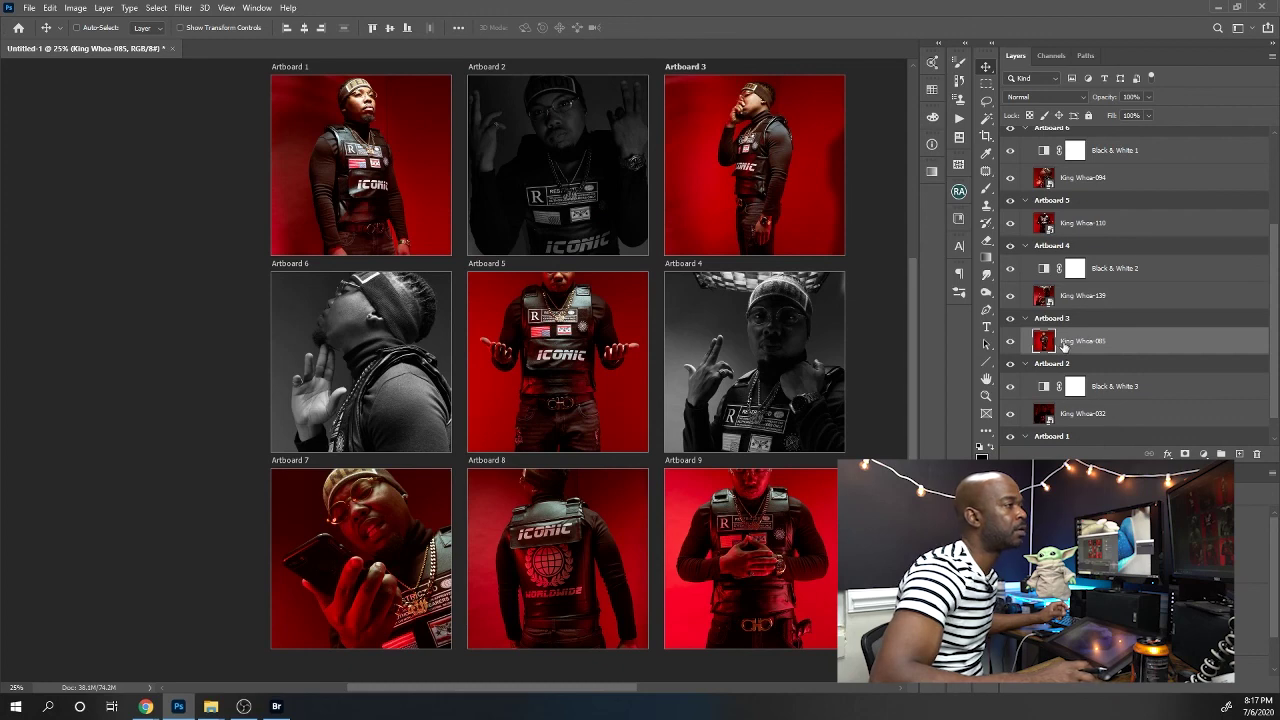
click(1075, 386)
drag(1131, 562, 1158, 562)
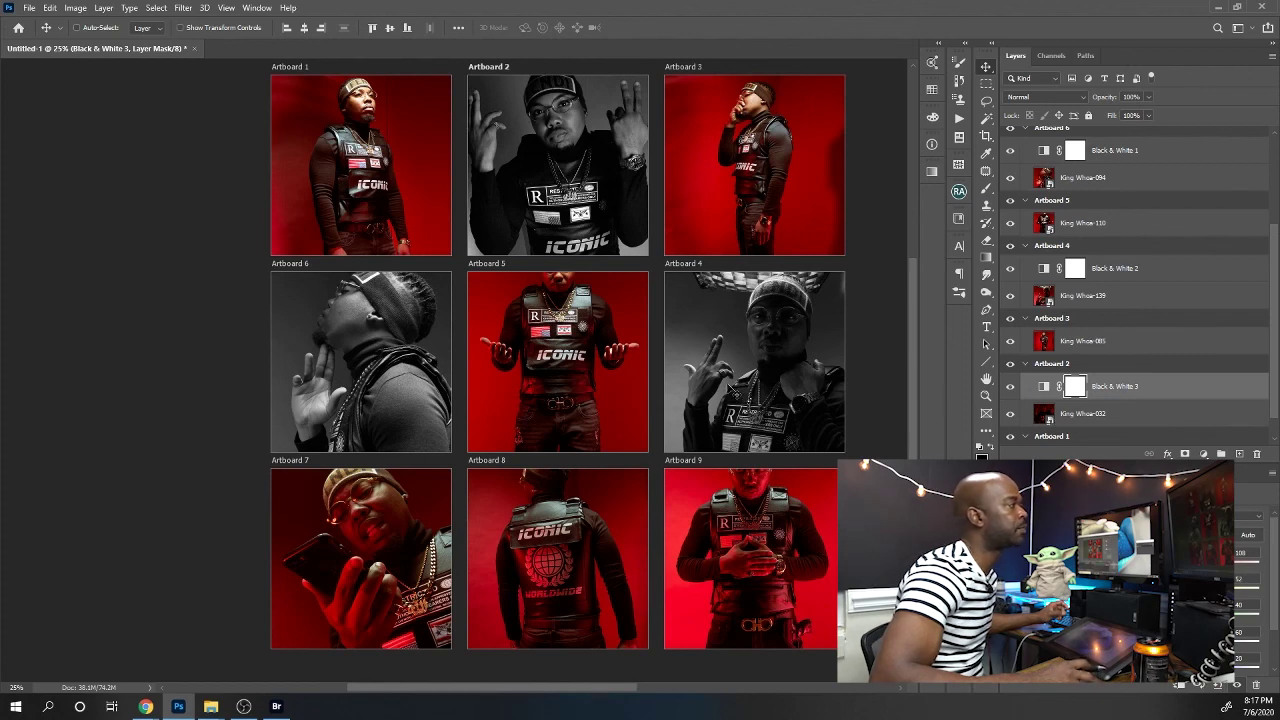
Review the black-and-white settings of Artboards 6 and 4, comparing darker and brighter conversions
click(292, 264)
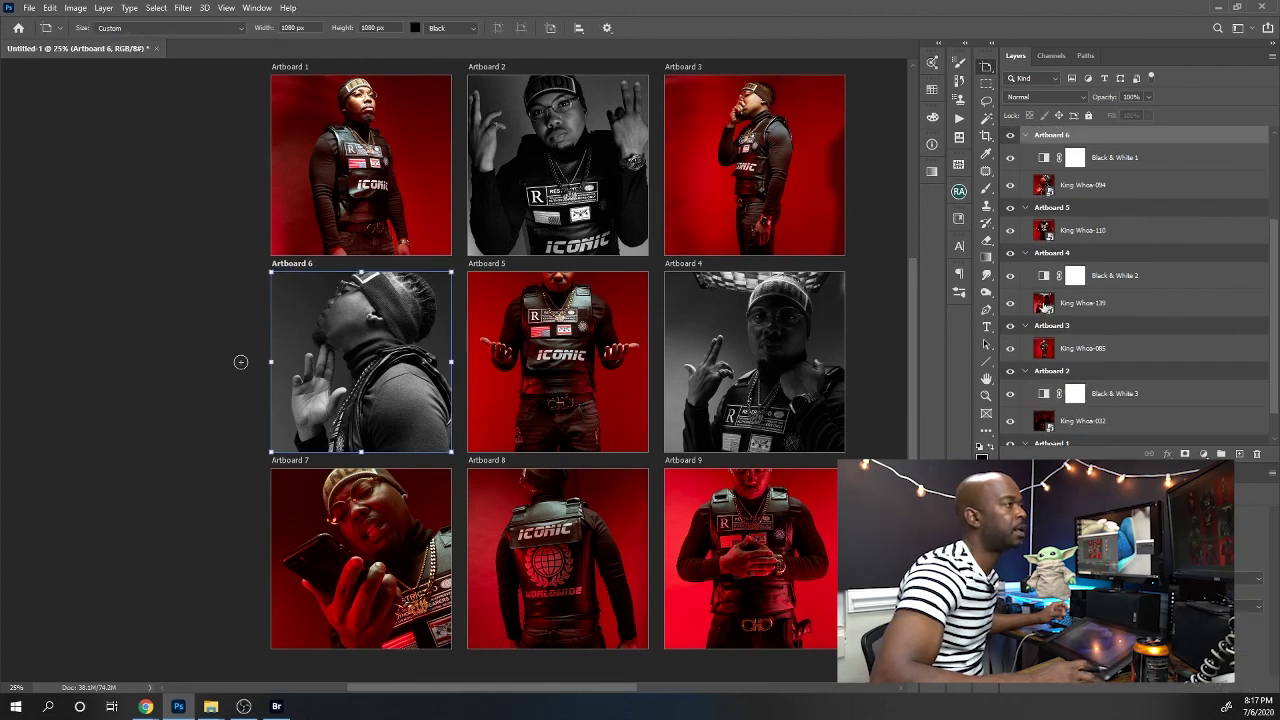
click(1043, 160)
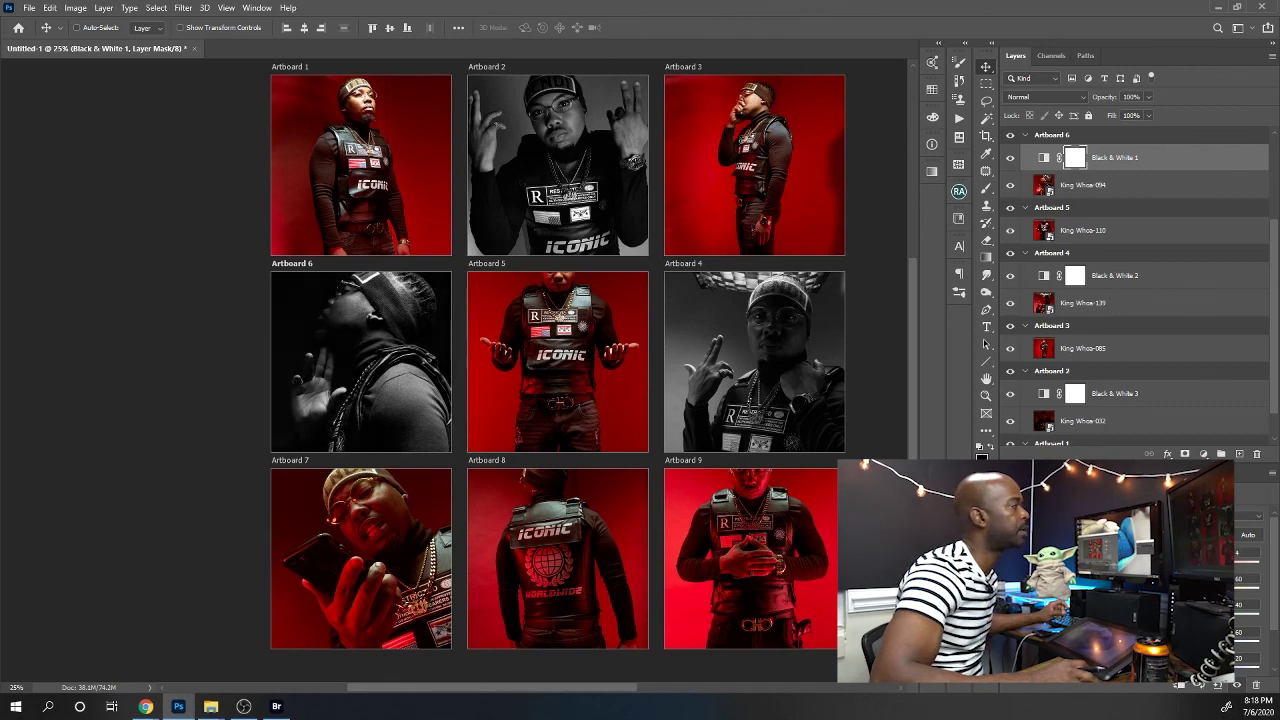
key(shift+v)
click(697, 265)
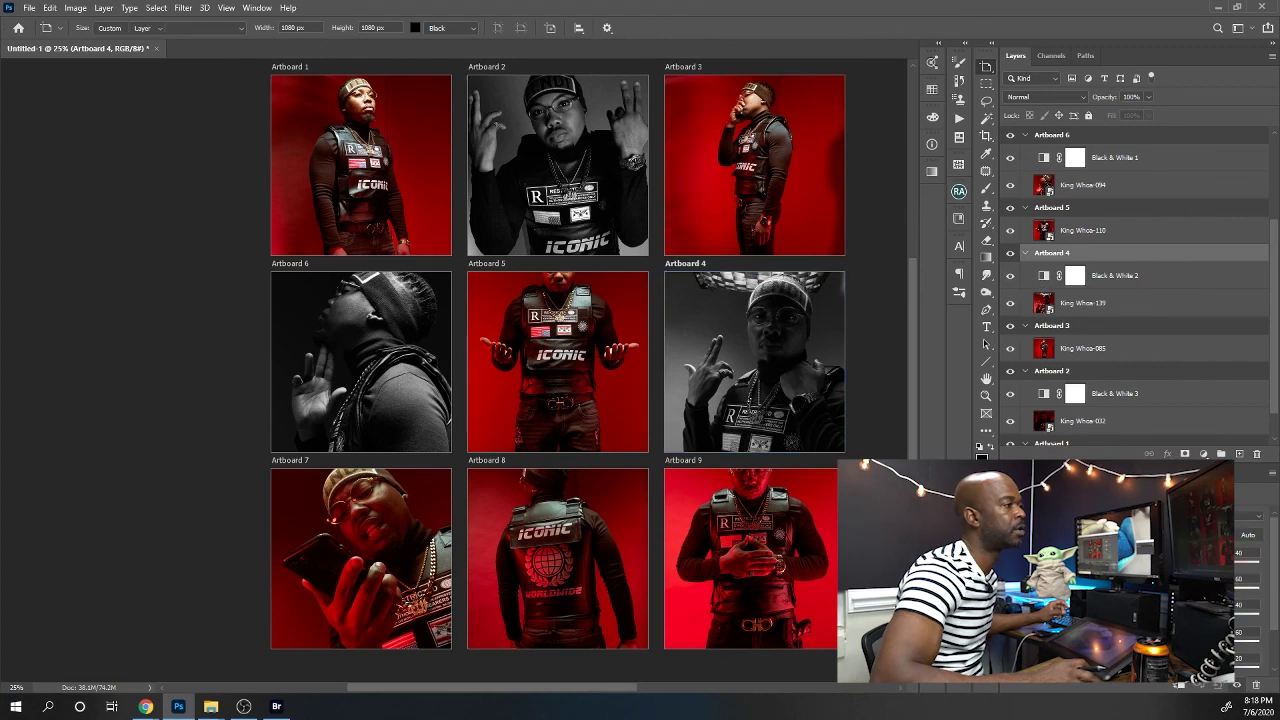
click(1074, 276)
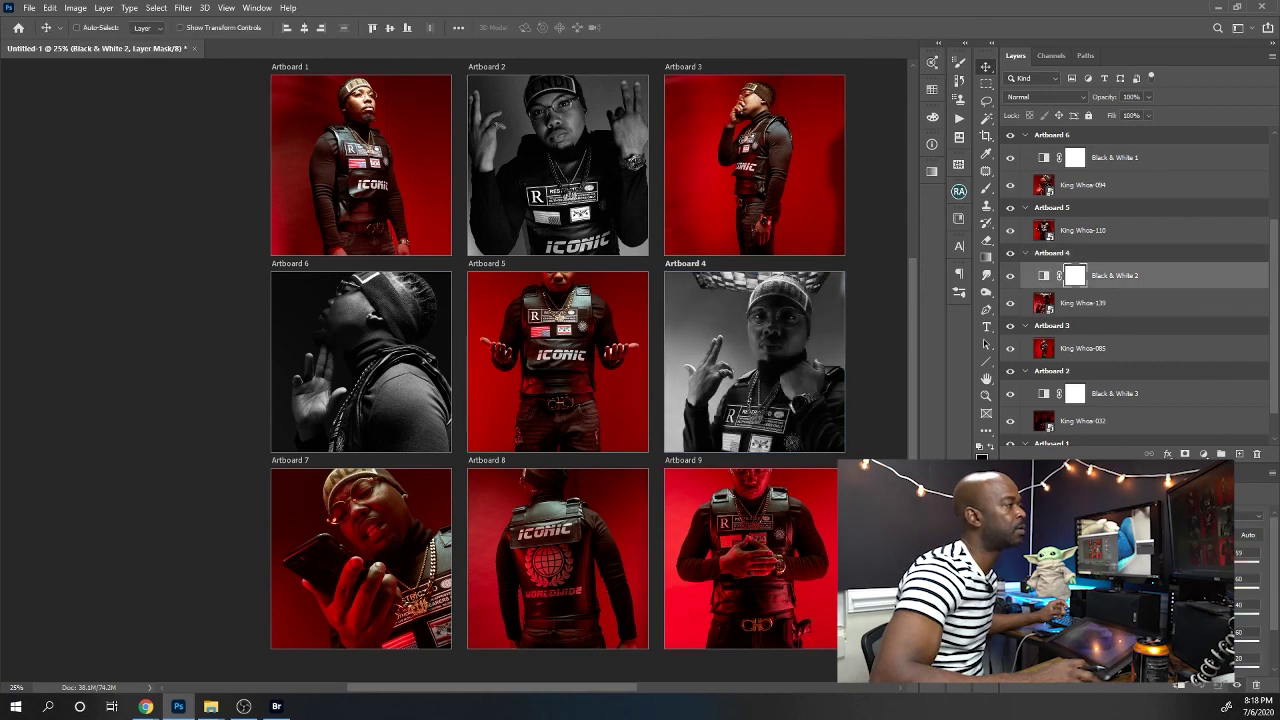
key(ctrl+z)
key(ctrl+shift+z)
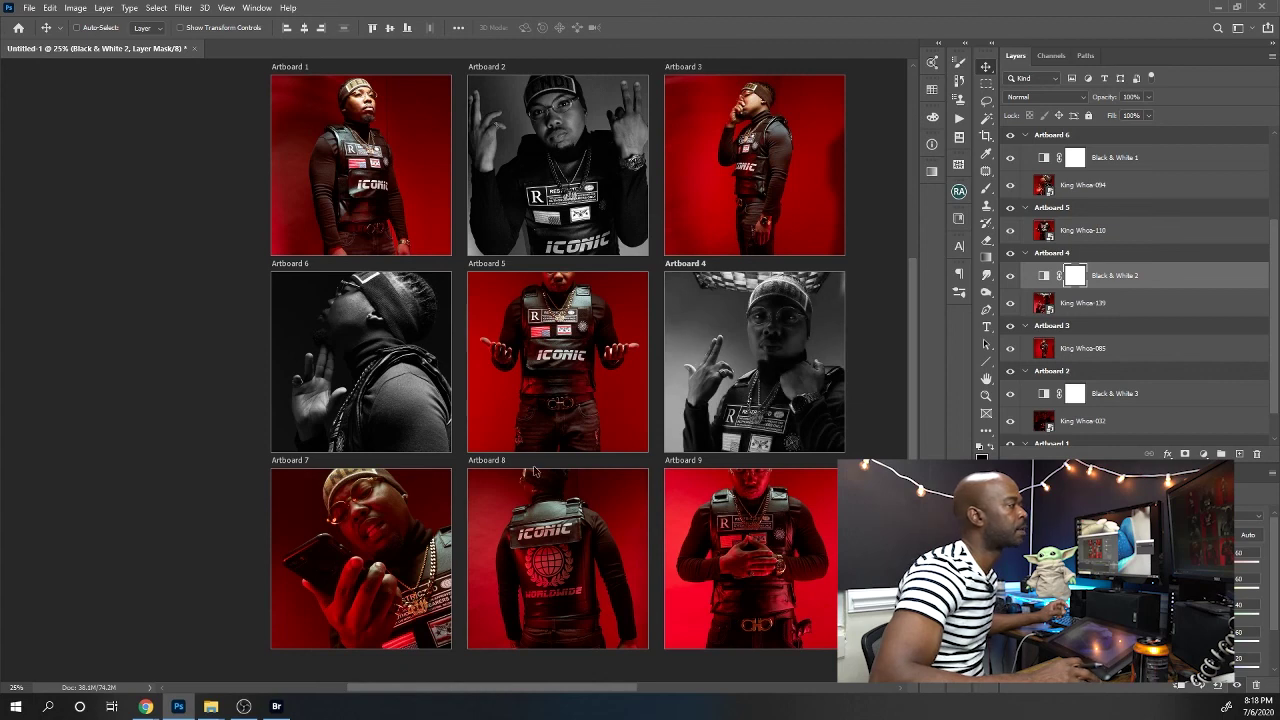
Add a Black & White layer to Artboard 8 and raise a colour slider from 27 to 53
click(503, 460)
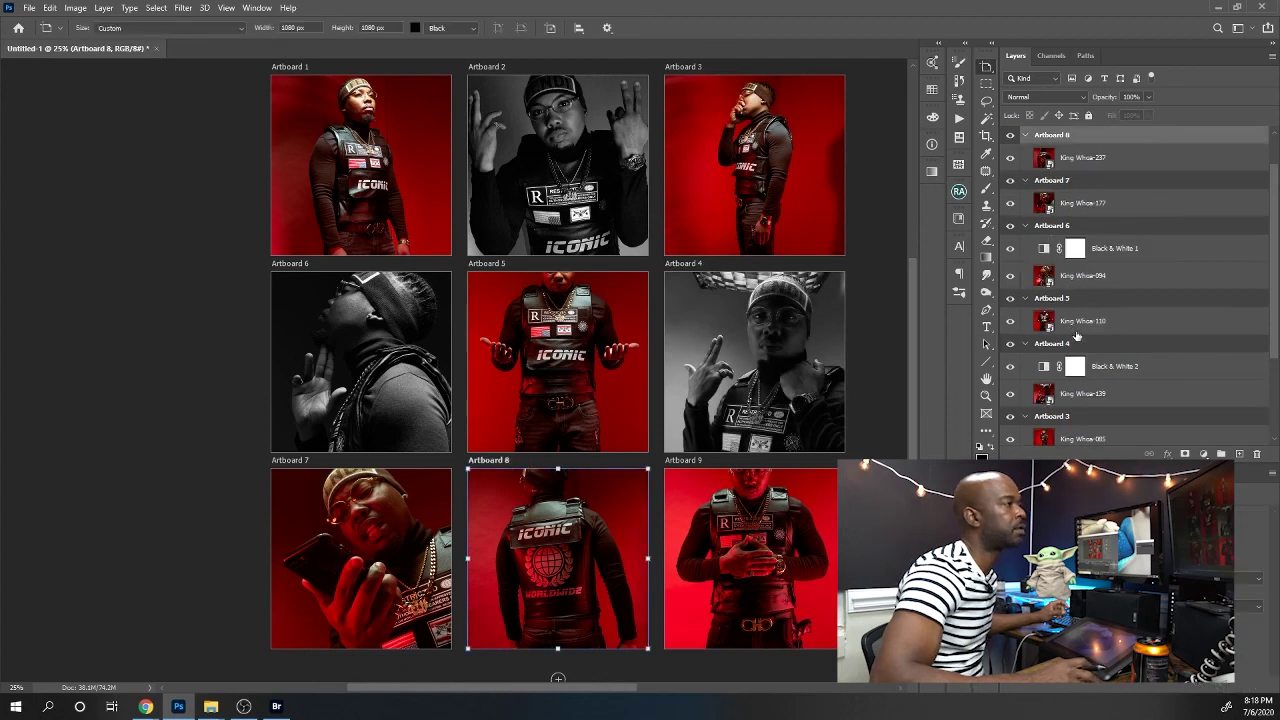
click(1204, 453)
click(1198, 352)
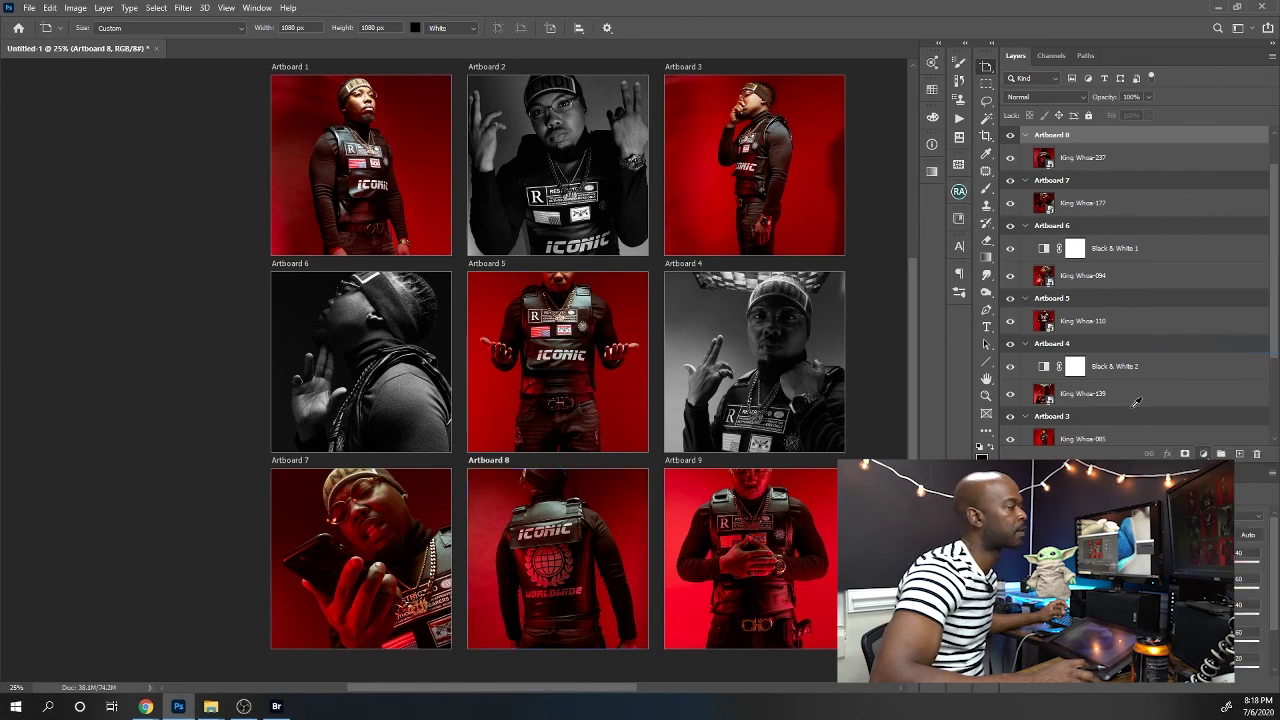
key(v)
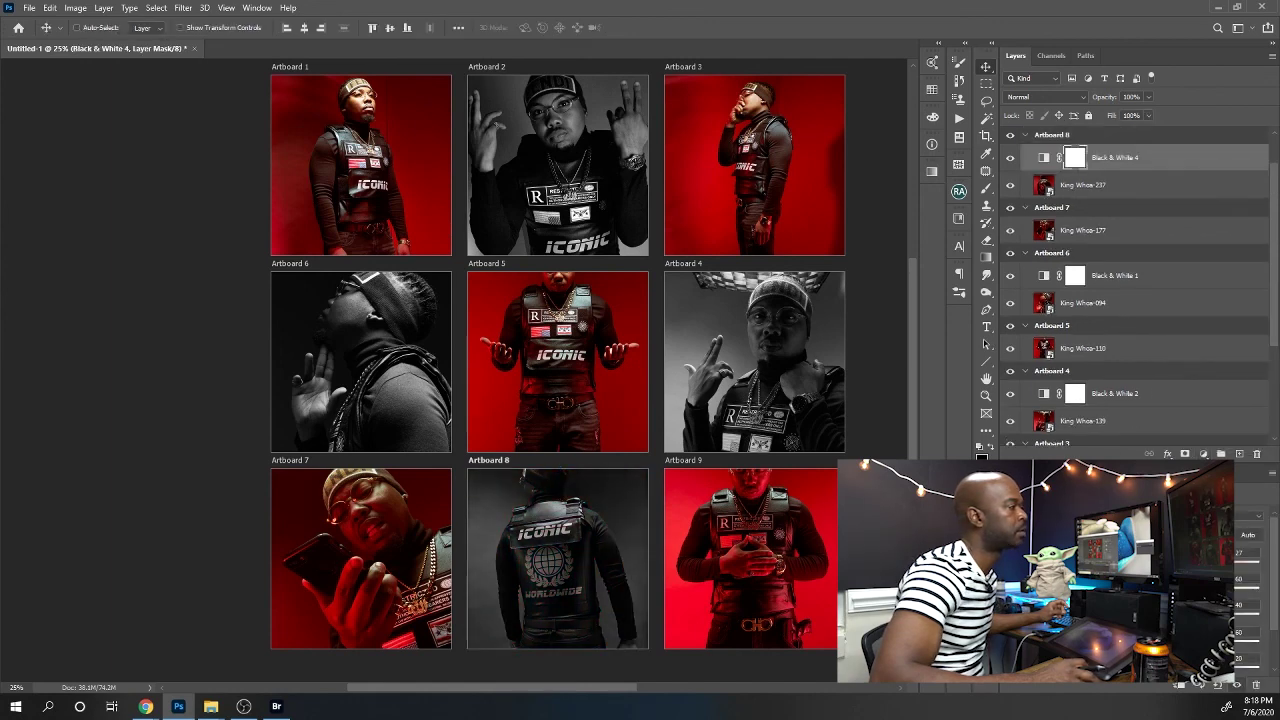
drag(1150, 560, 1190, 560)
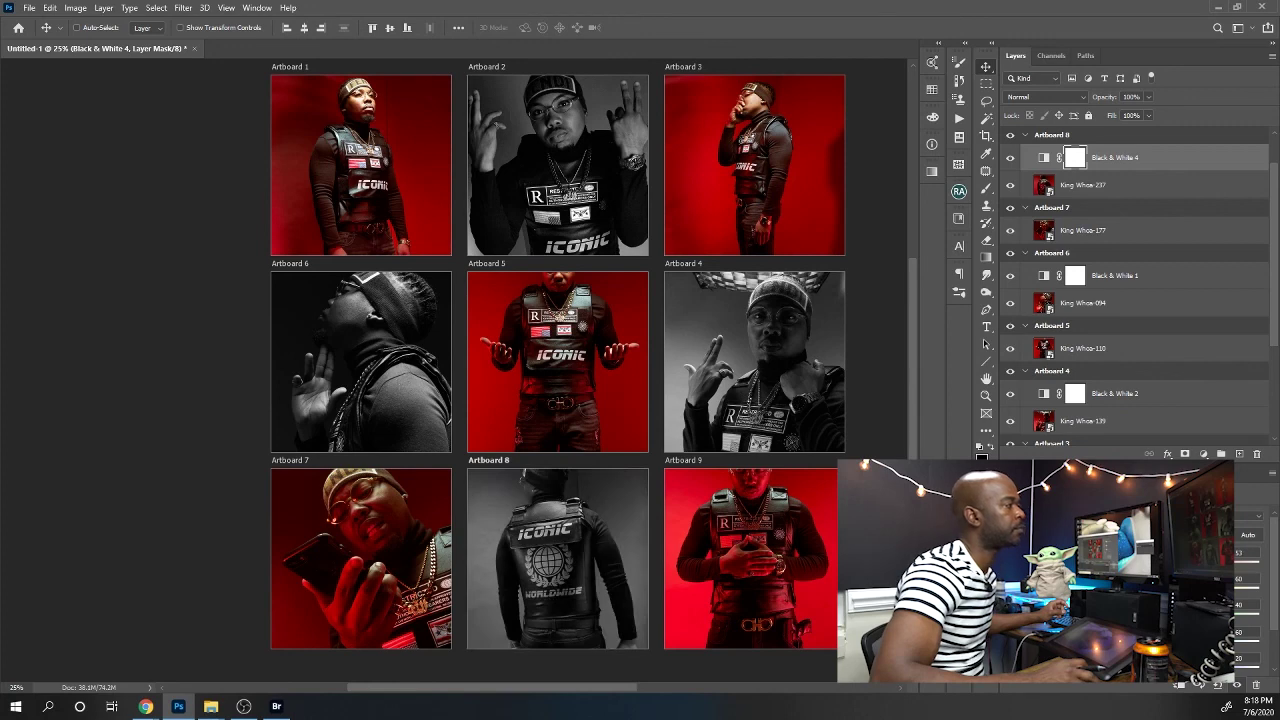
click(1055, 325)
click(987, 327)
Type 'coming soon' on two lines on Artboard 5 and colour the text white
click(607, 397)
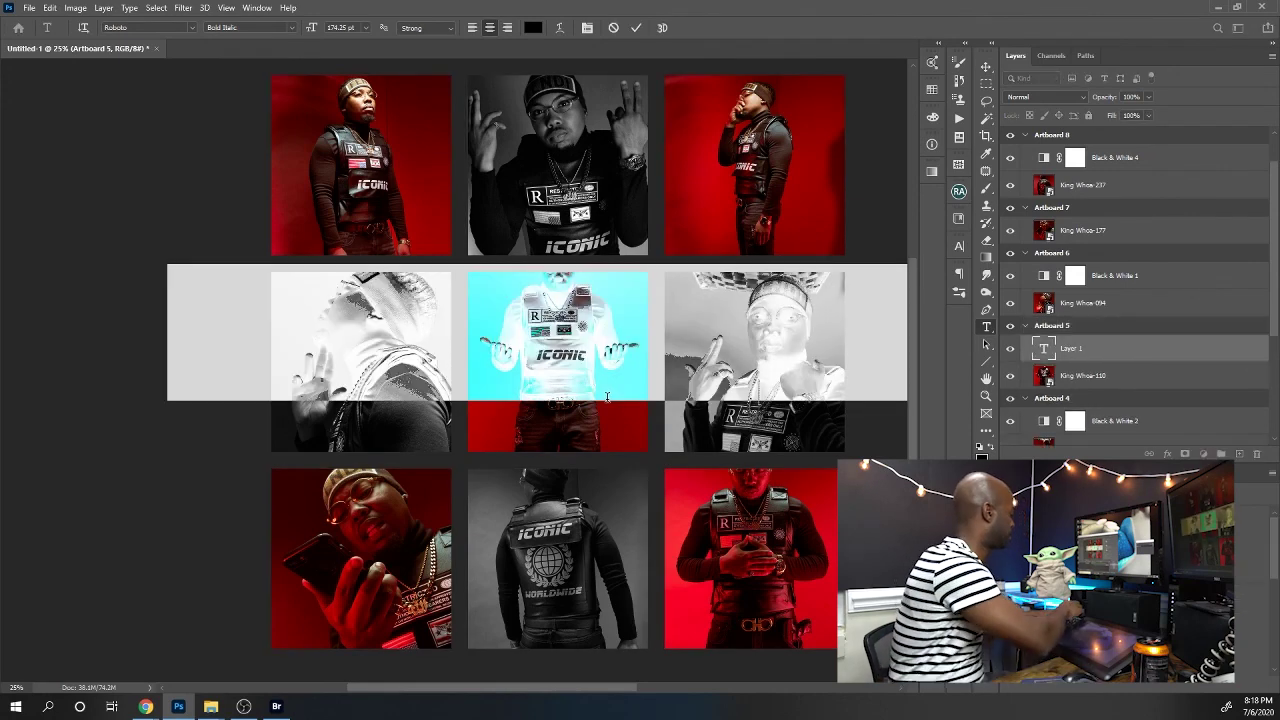
click(607, 397)
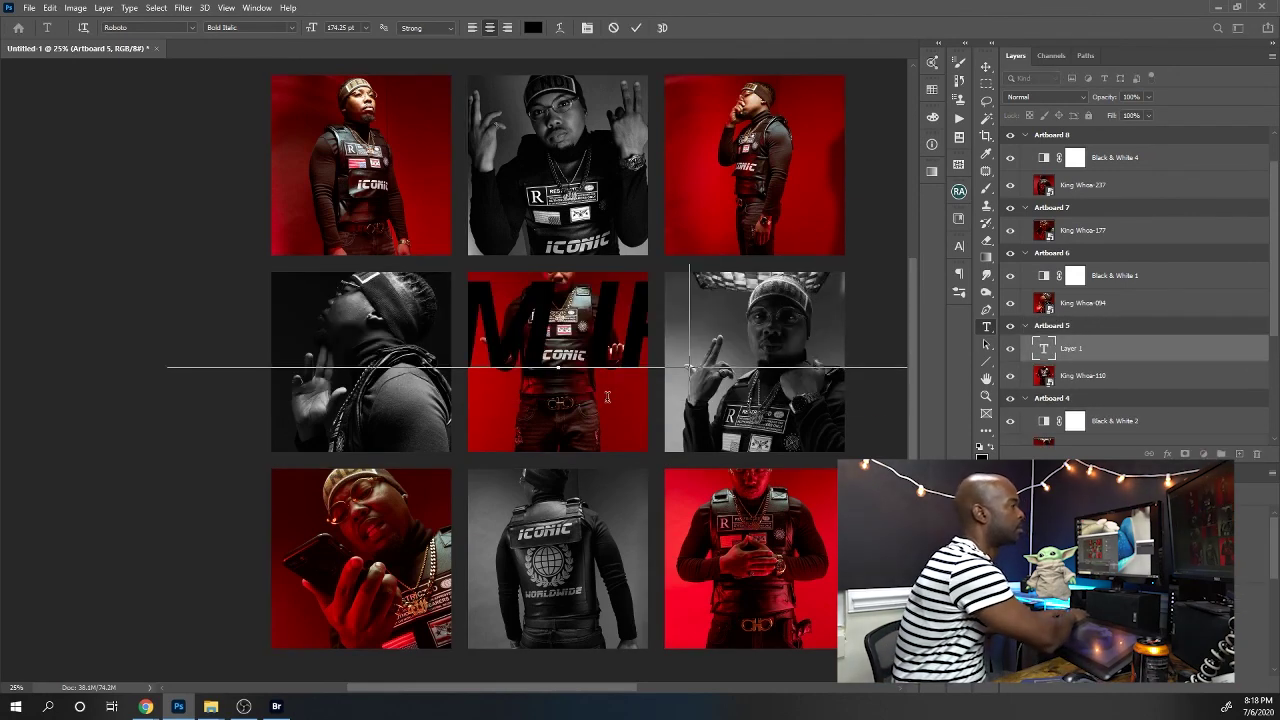
key(Return)
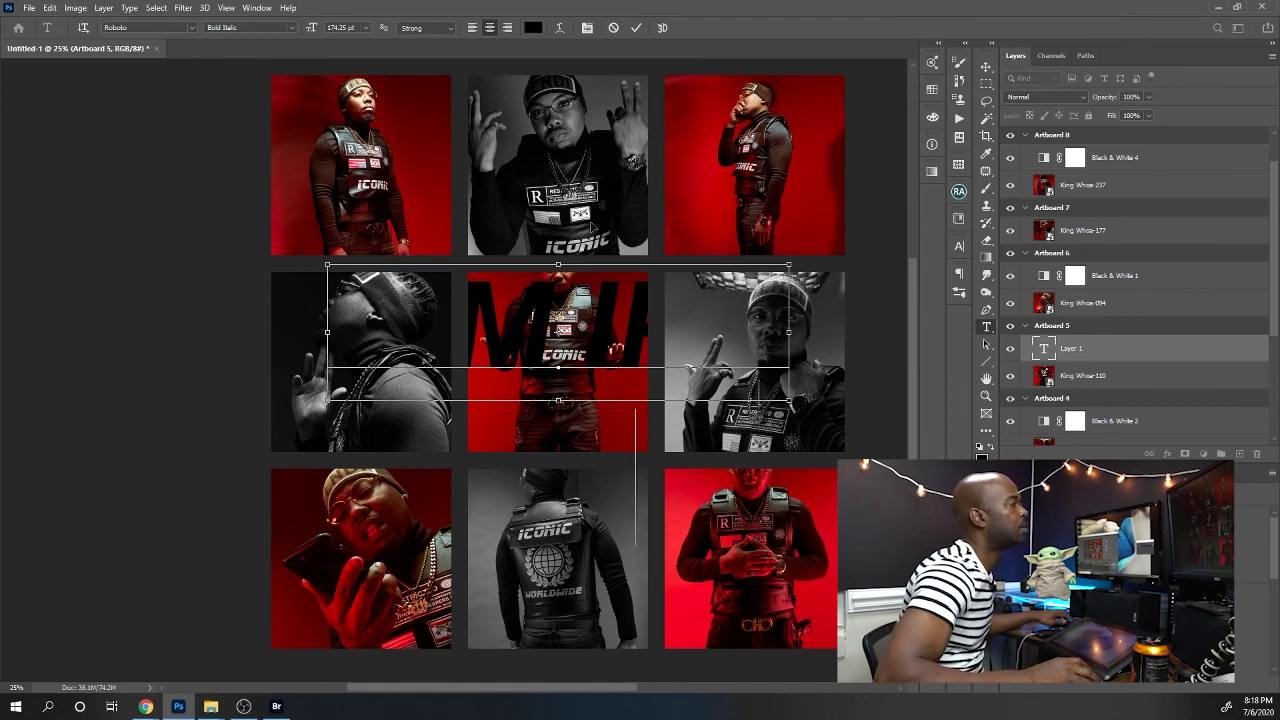
key(ctrl+a)
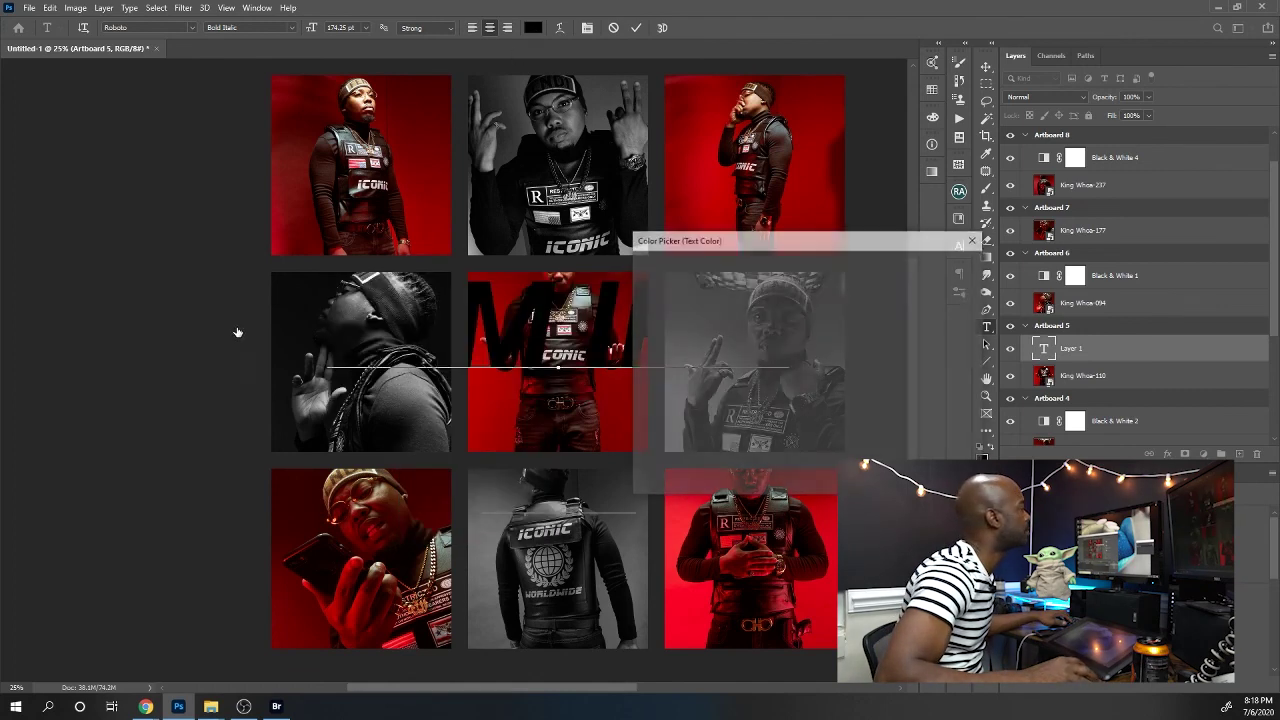
click(533, 27)
click(744, 324)
mouse_move(744, 324)
mouse_down()
mouse_move(730, 312)
mouse_move(741, 291)
mouse_move(606, 261)
mouse_up()
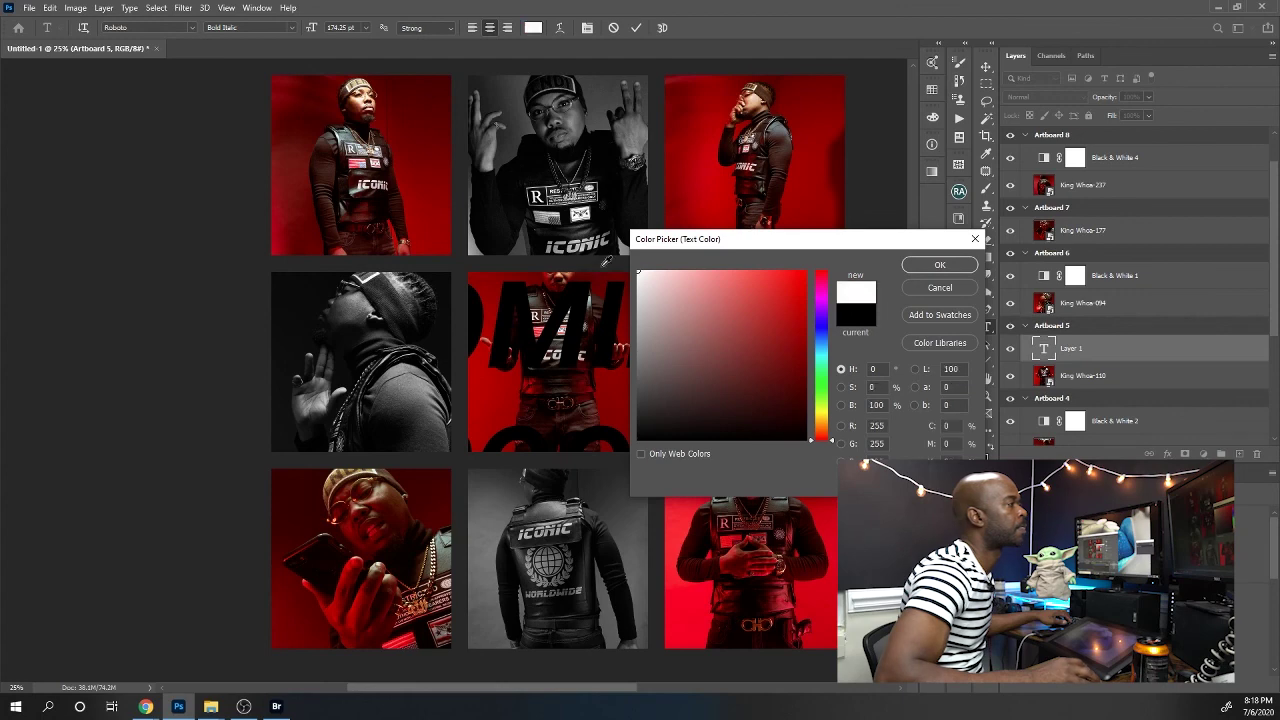
click(918, 258)
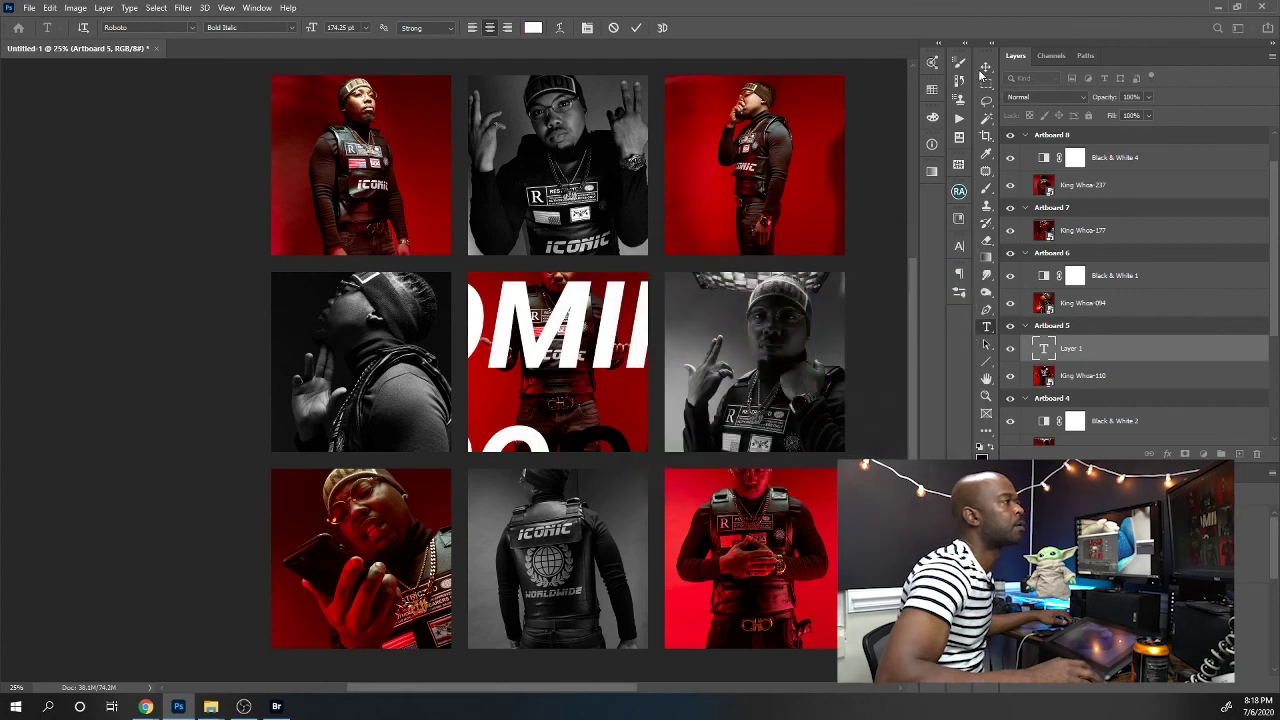
Commit the text and shrink it to about 173 pt in the Character panel
click(985, 66)
click(959, 245)
click(959, 245)
click(959, 245)
drag(816, 285, 762, 276)
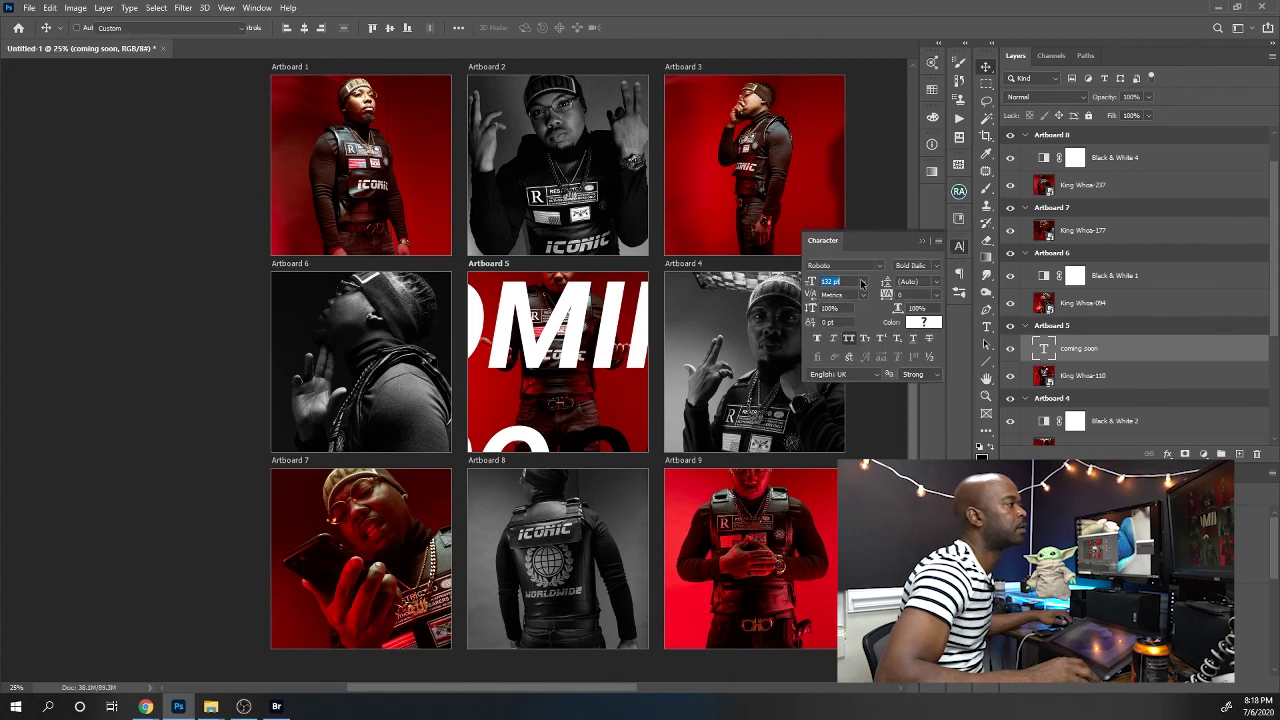
Try several sizes for the COMING SOON text, settling on 72 pt, and recolour it white
click(860, 284)
click(836, 388)
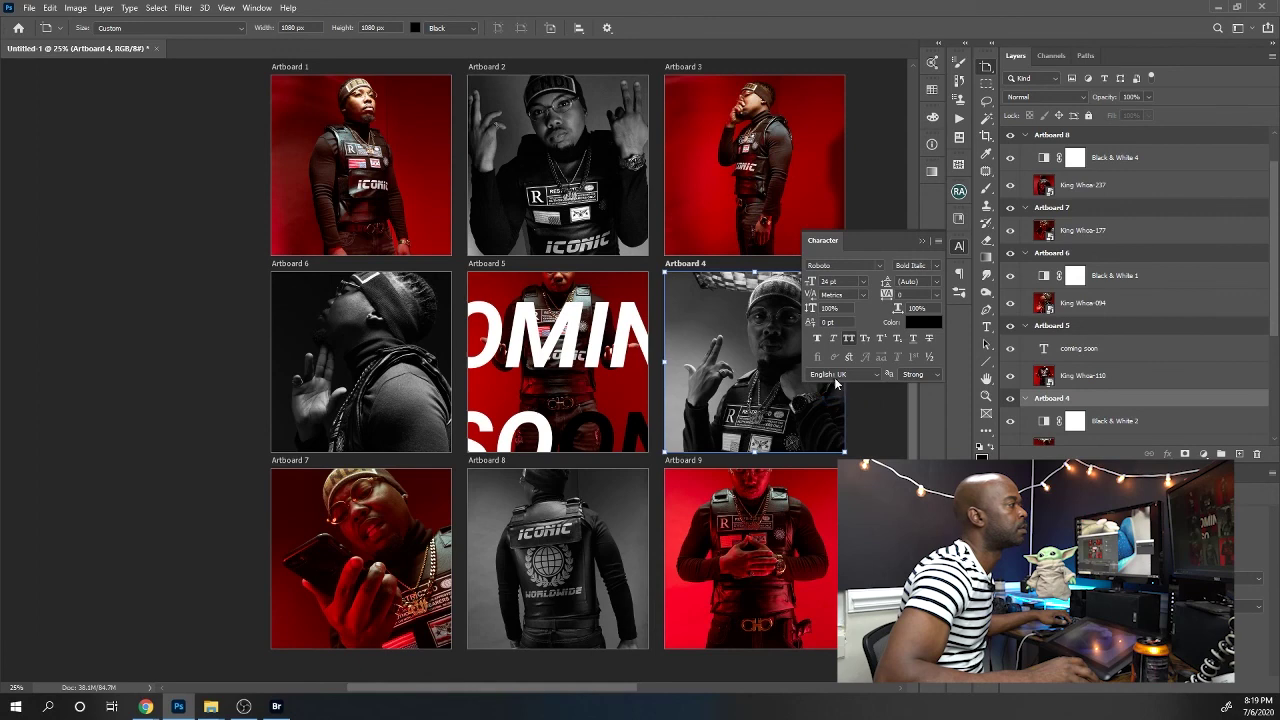
click(862, 282)
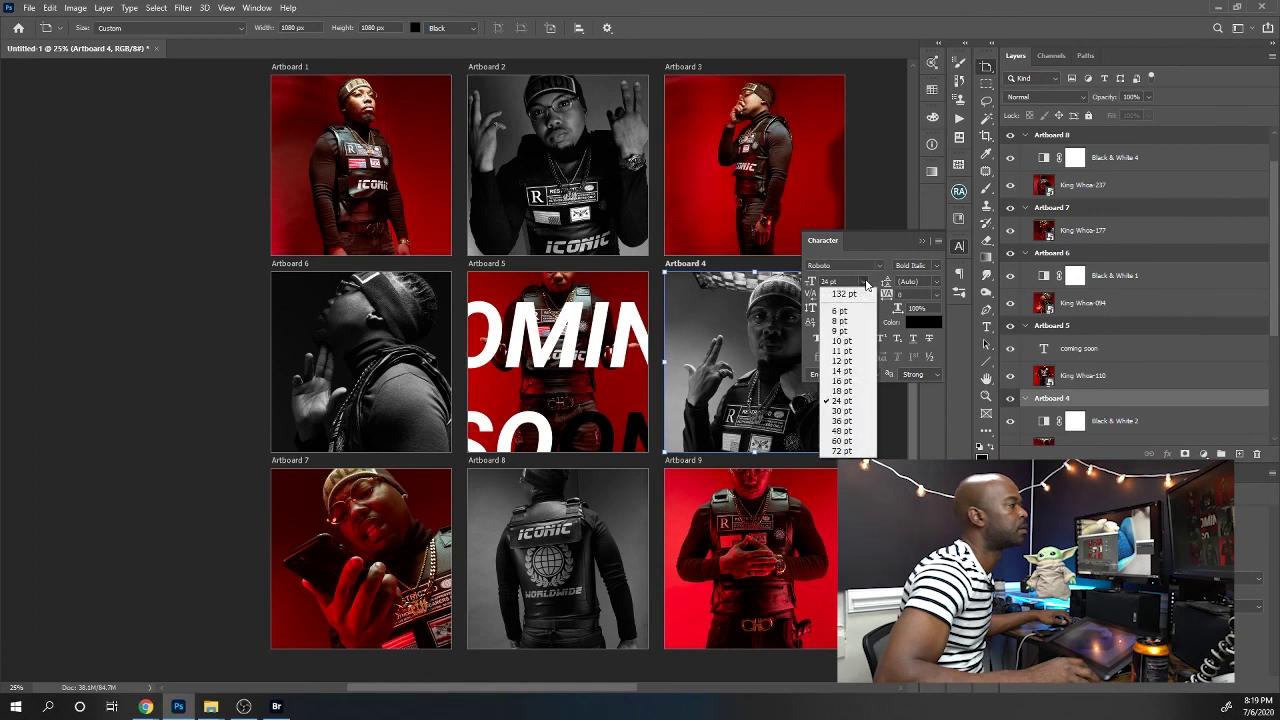
click(846, 411)
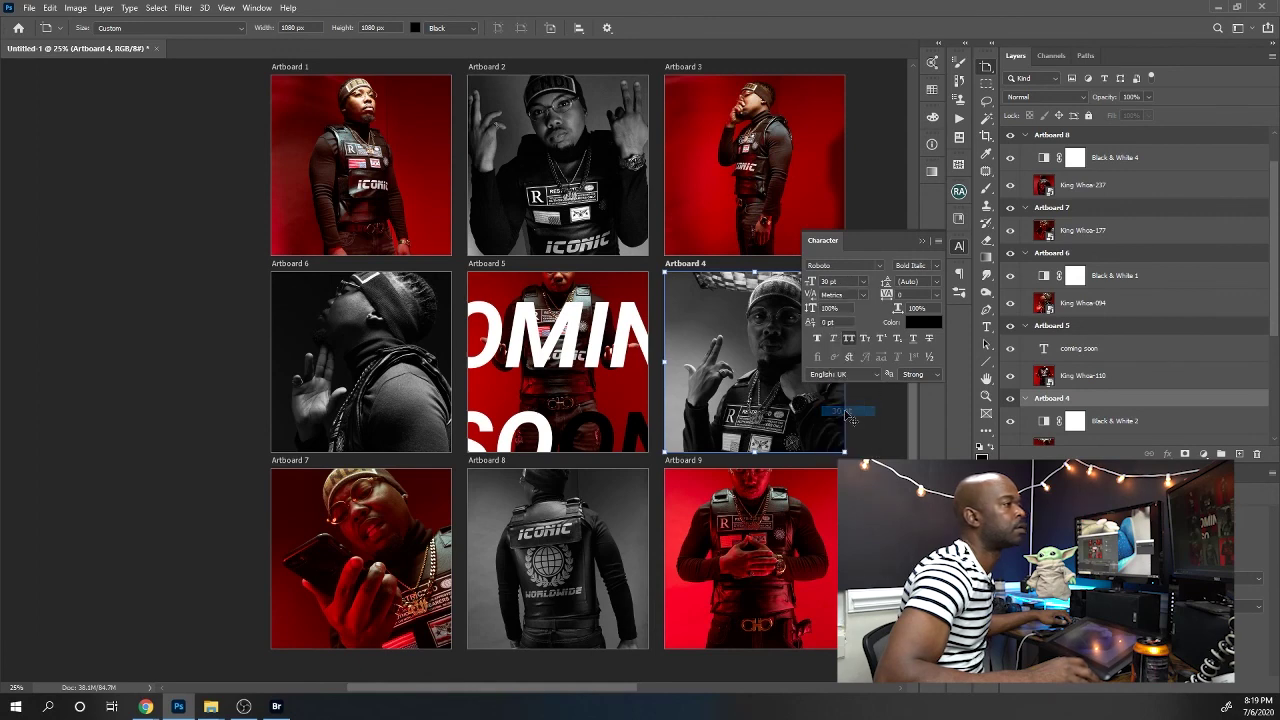
click(1082, 347)
key(v)
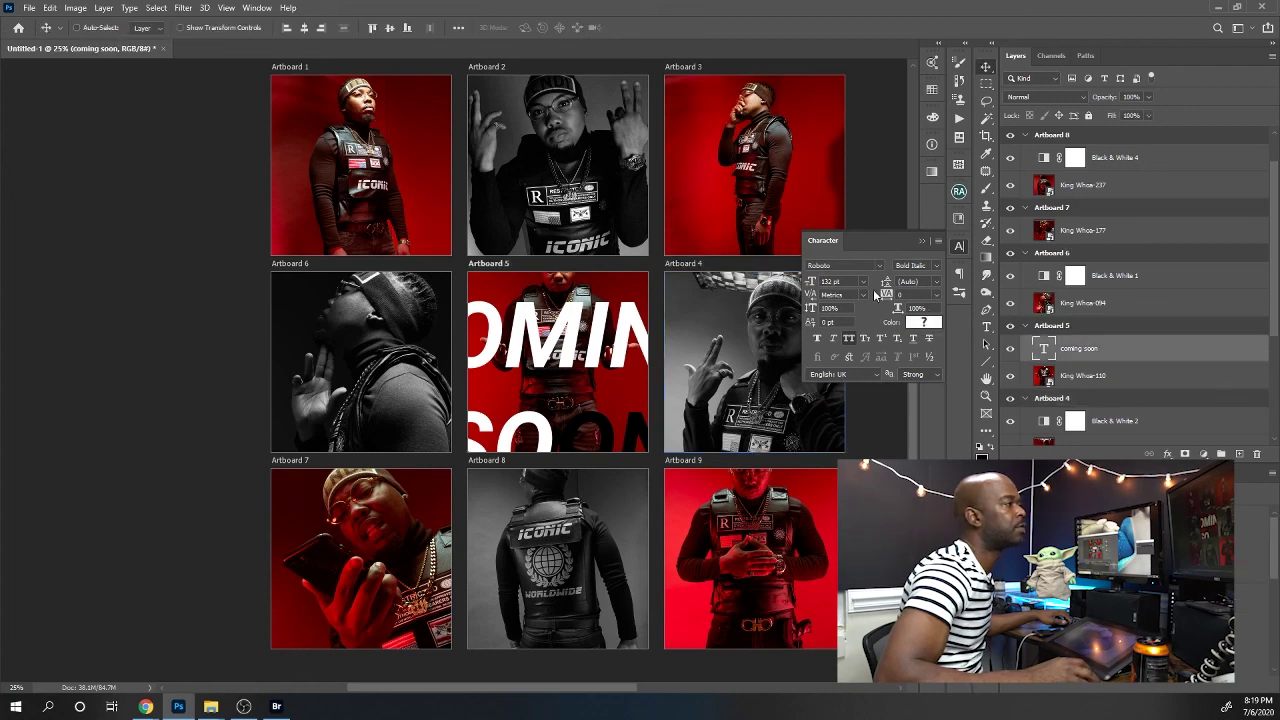
click(861, 283)
click(858, 451)
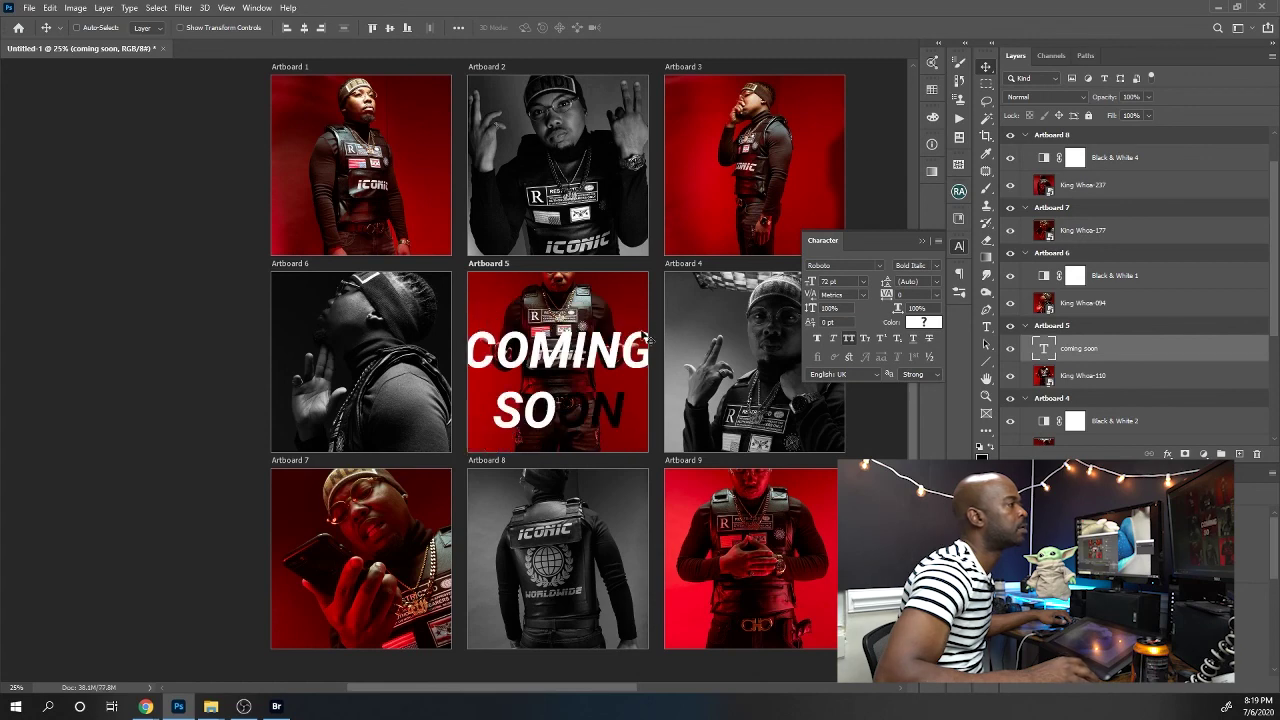
click(935, 323)
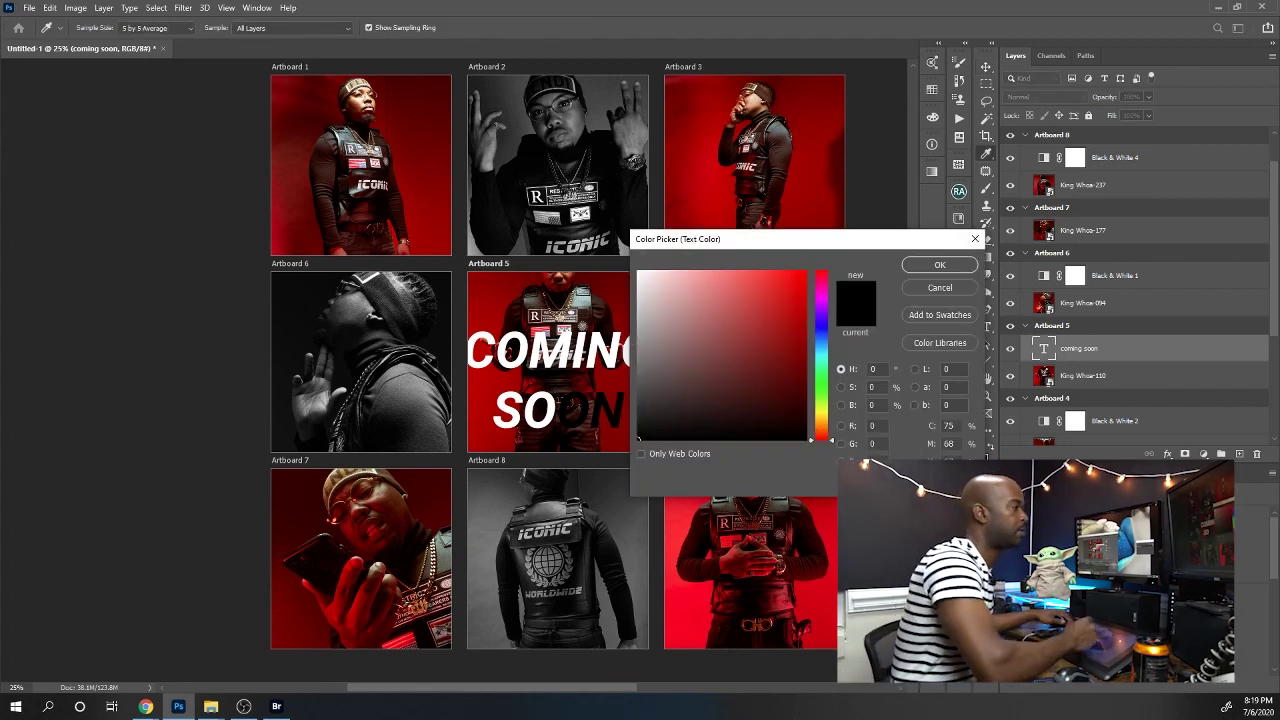
drag(640, 300, 625, 272)
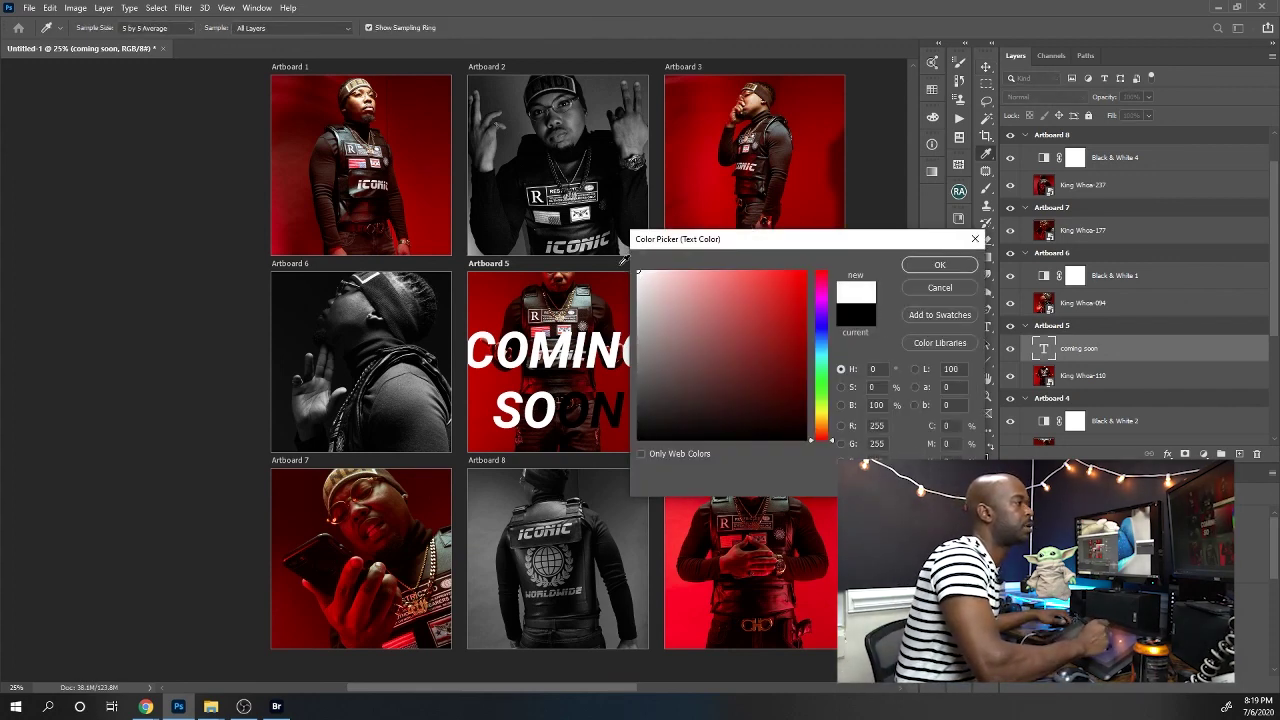
click(921, 264)
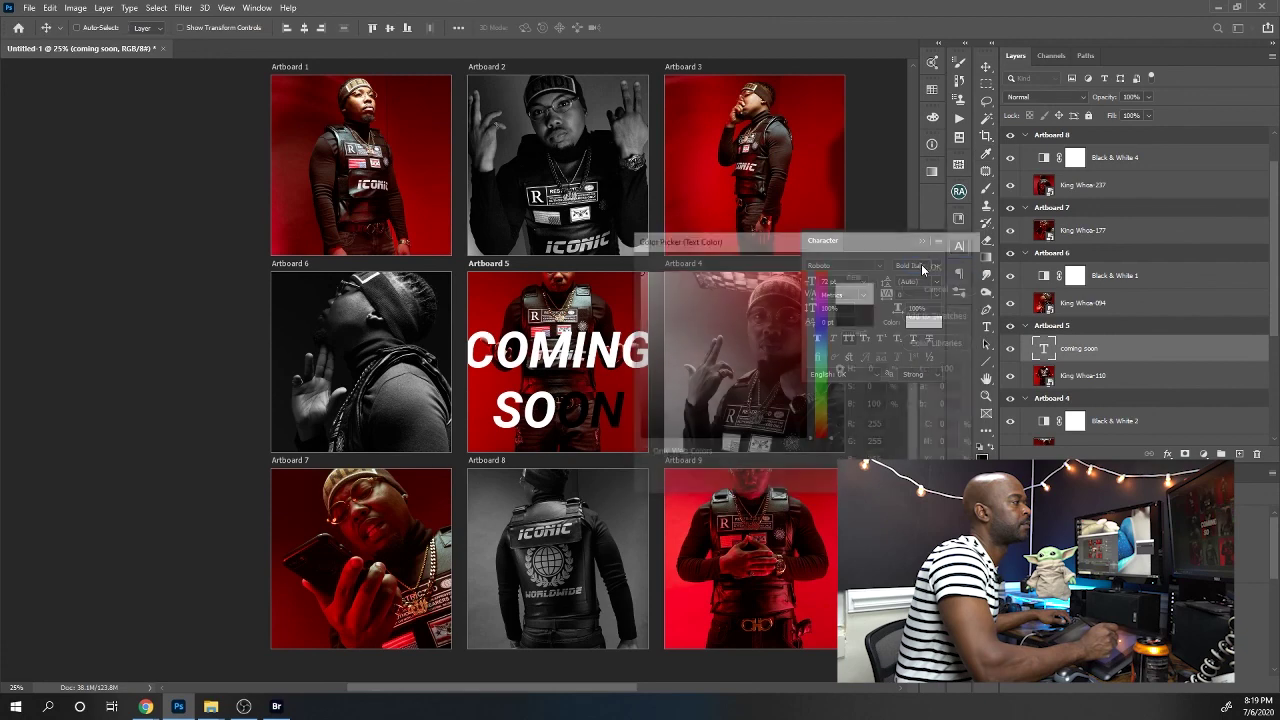
Set the text to 60 pt with 48 pt leading and centre it on Artboard 5
click(858, 286)
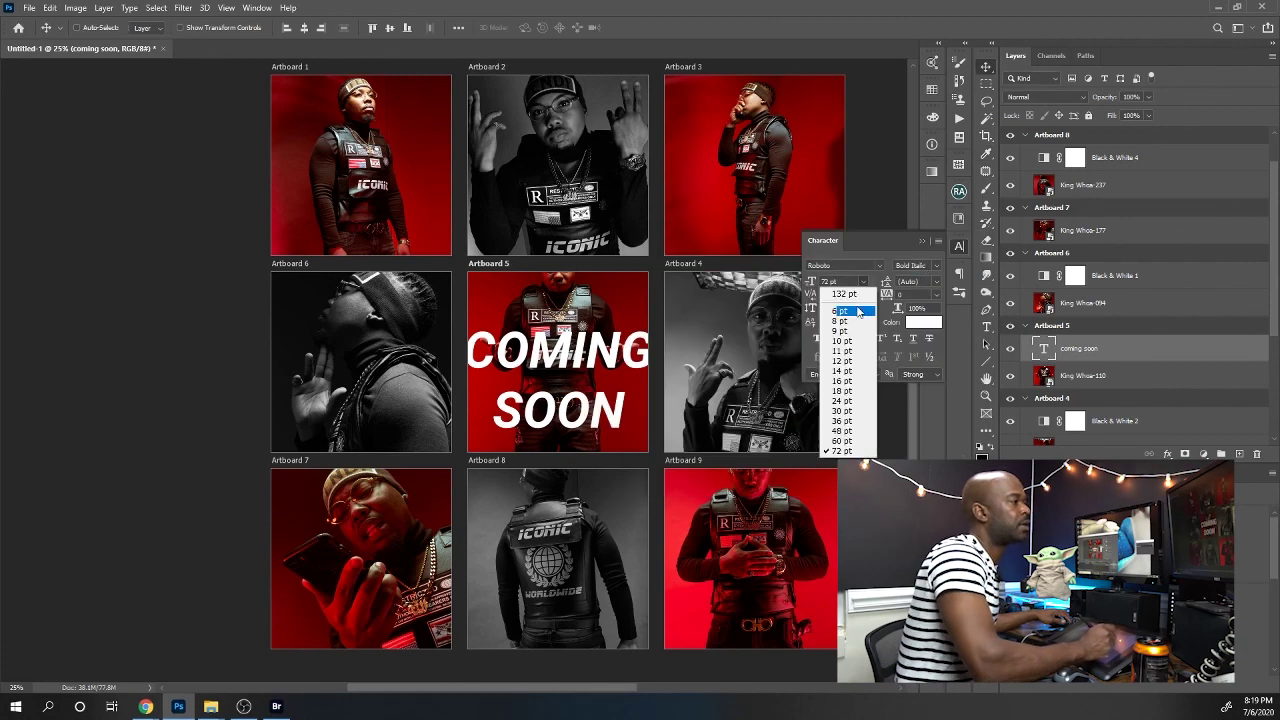
click(836, 440)
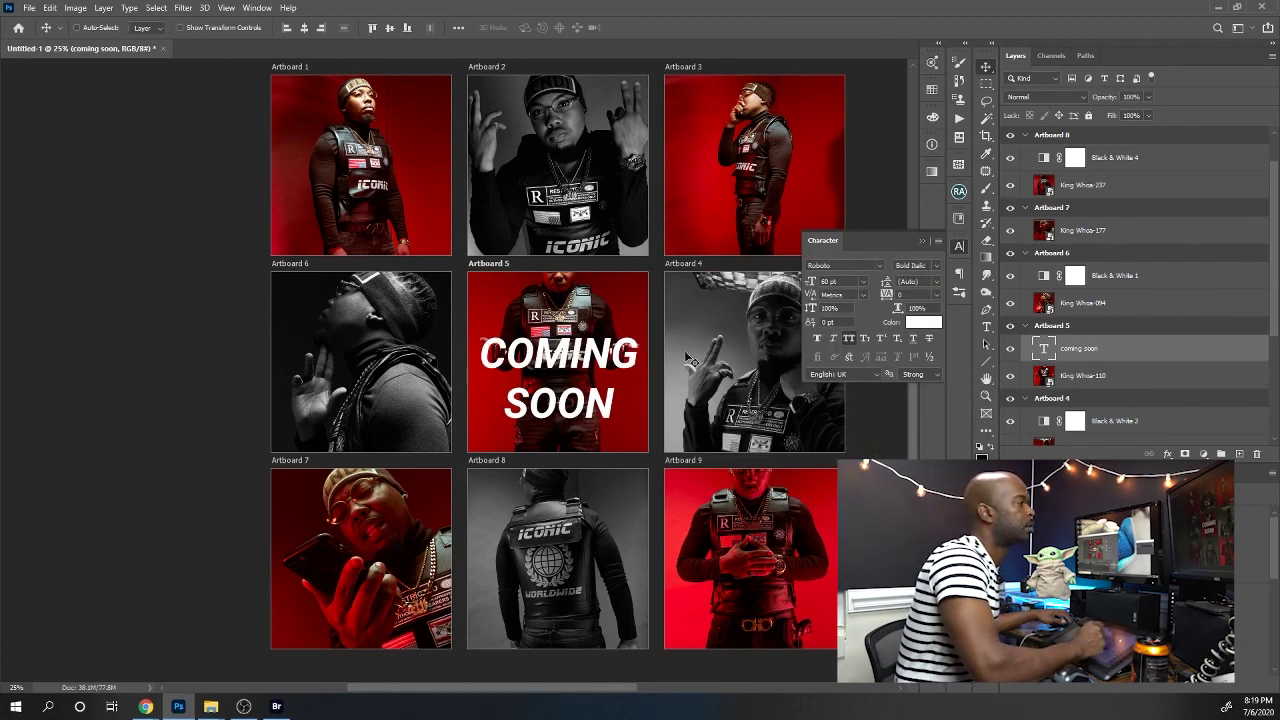
drag(620, 380, 609, 364)
click(938, 287)
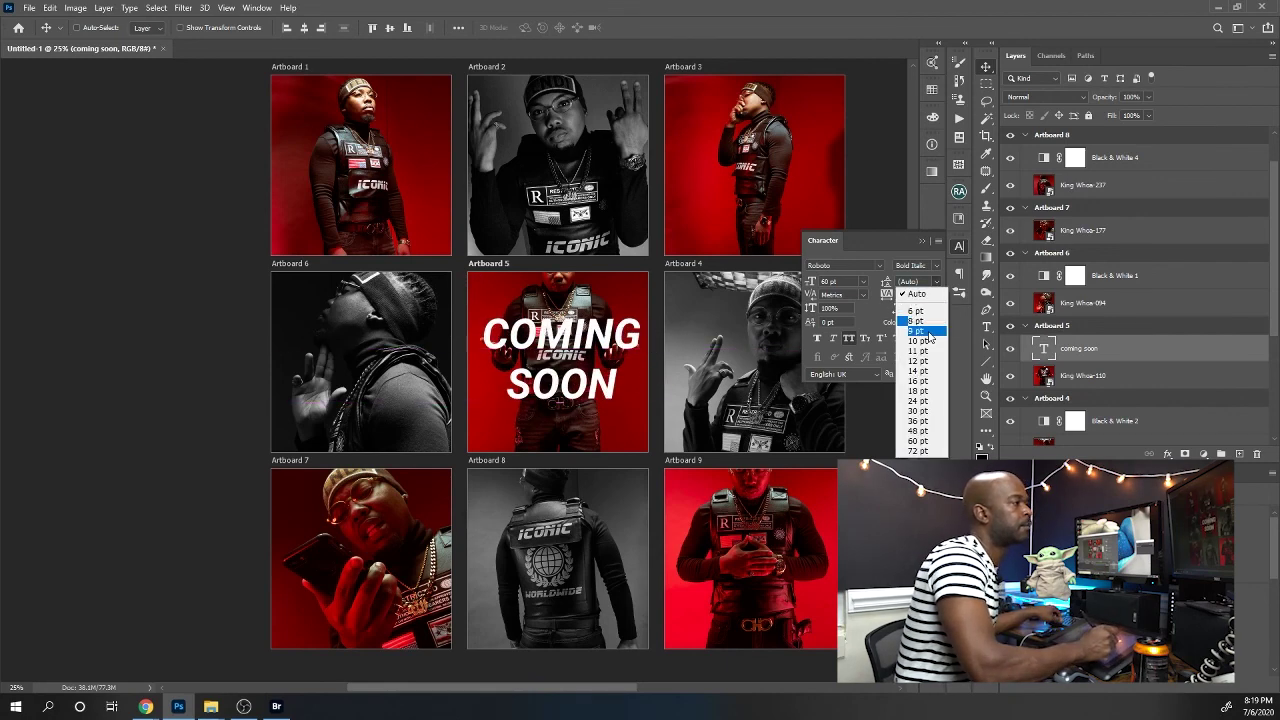
click(912, 436)
drag(628, 352, 598, 370)
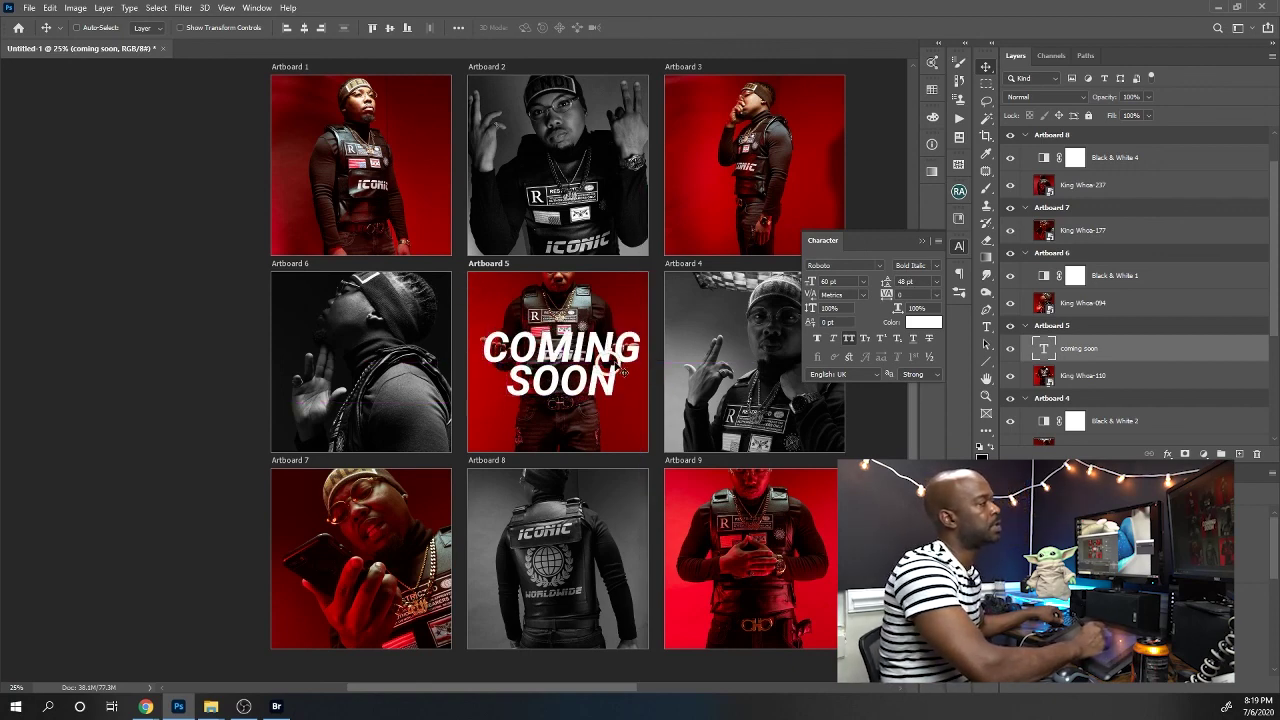
mouse_move(593, 369)
mouse_down()
mouse_move(577, 368)
mouse_move(589, 374)
mouse_up()
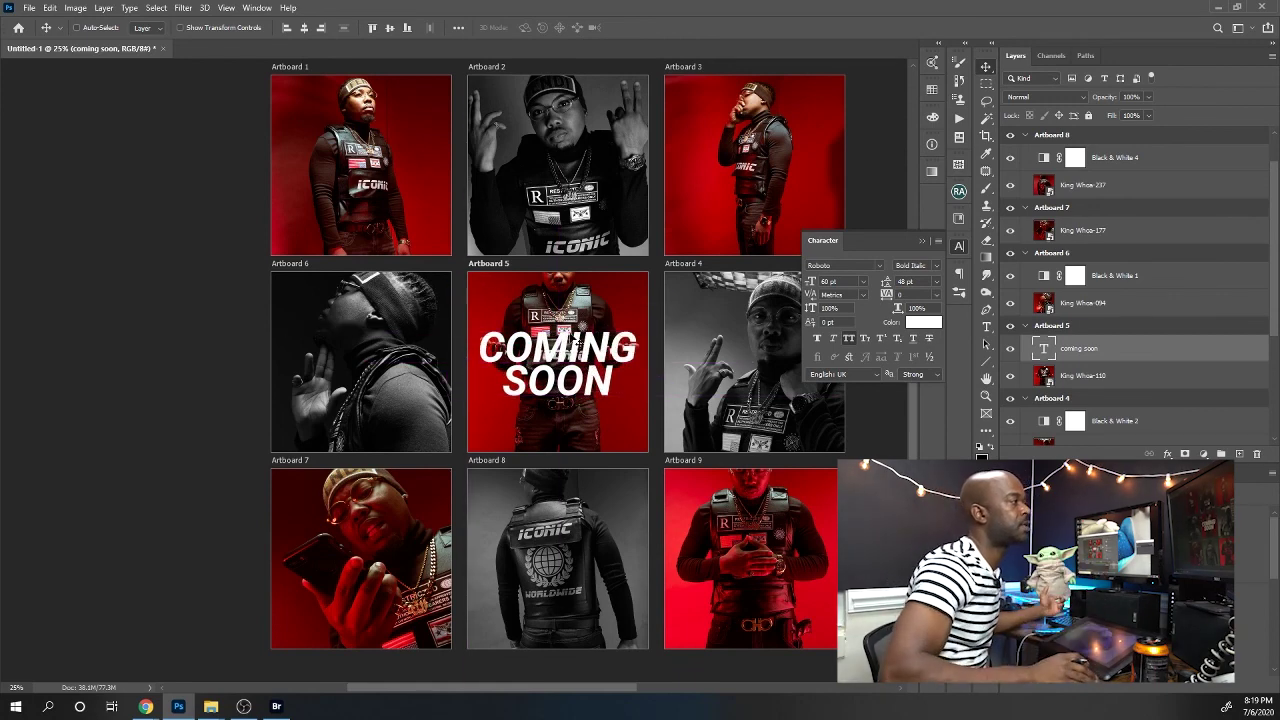
click(924, 241)
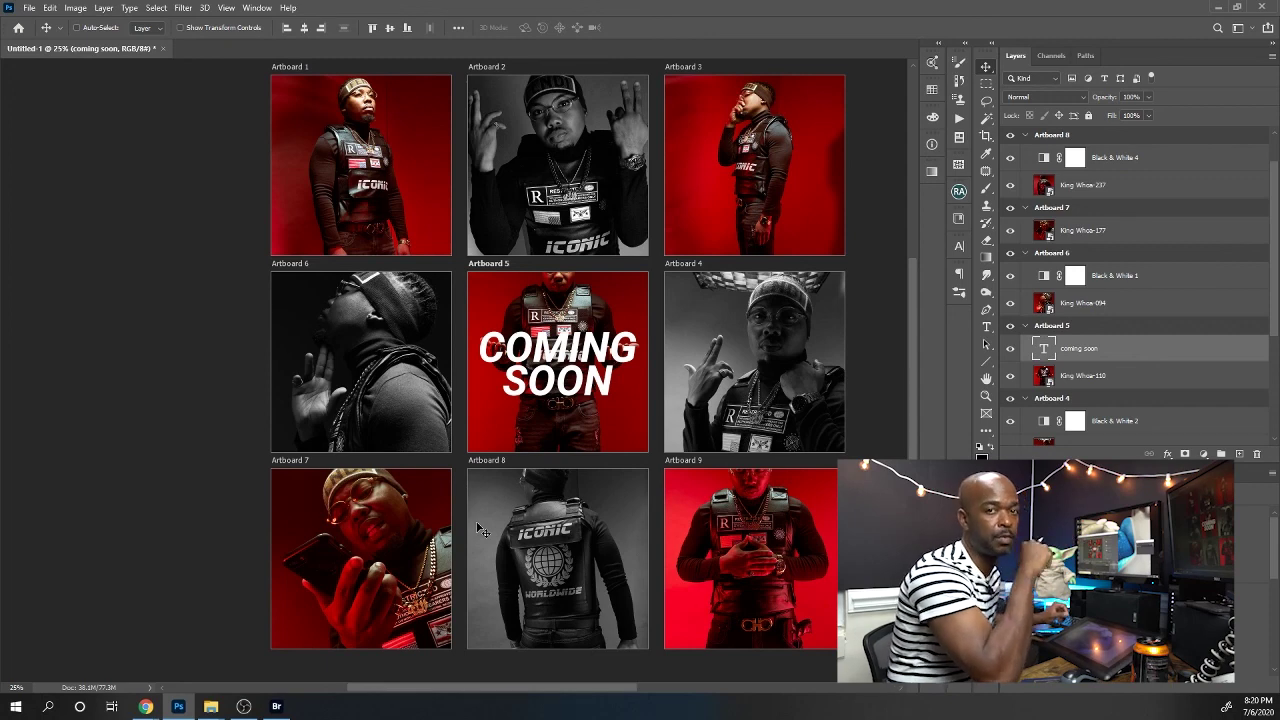
Apply a drop shadow with 6 px size and 56% opacity to the COMING SOON text layer
double_click(1130, 355)
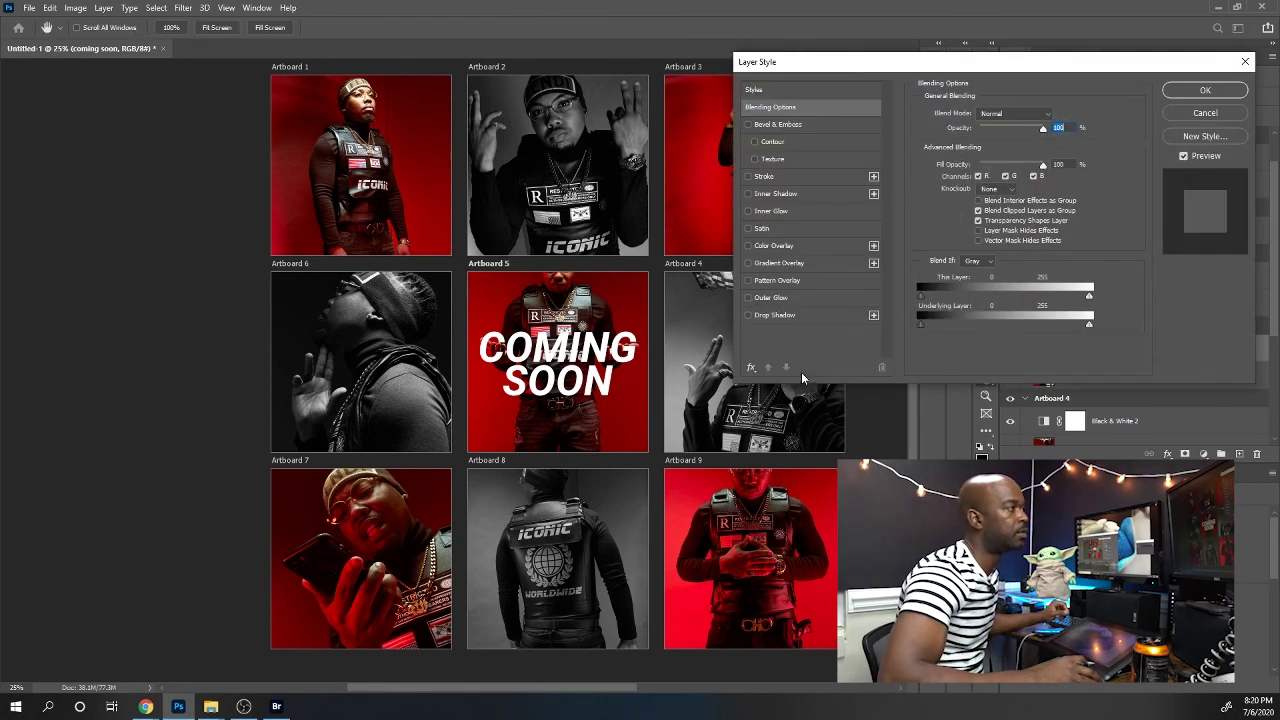
click(748, 316)
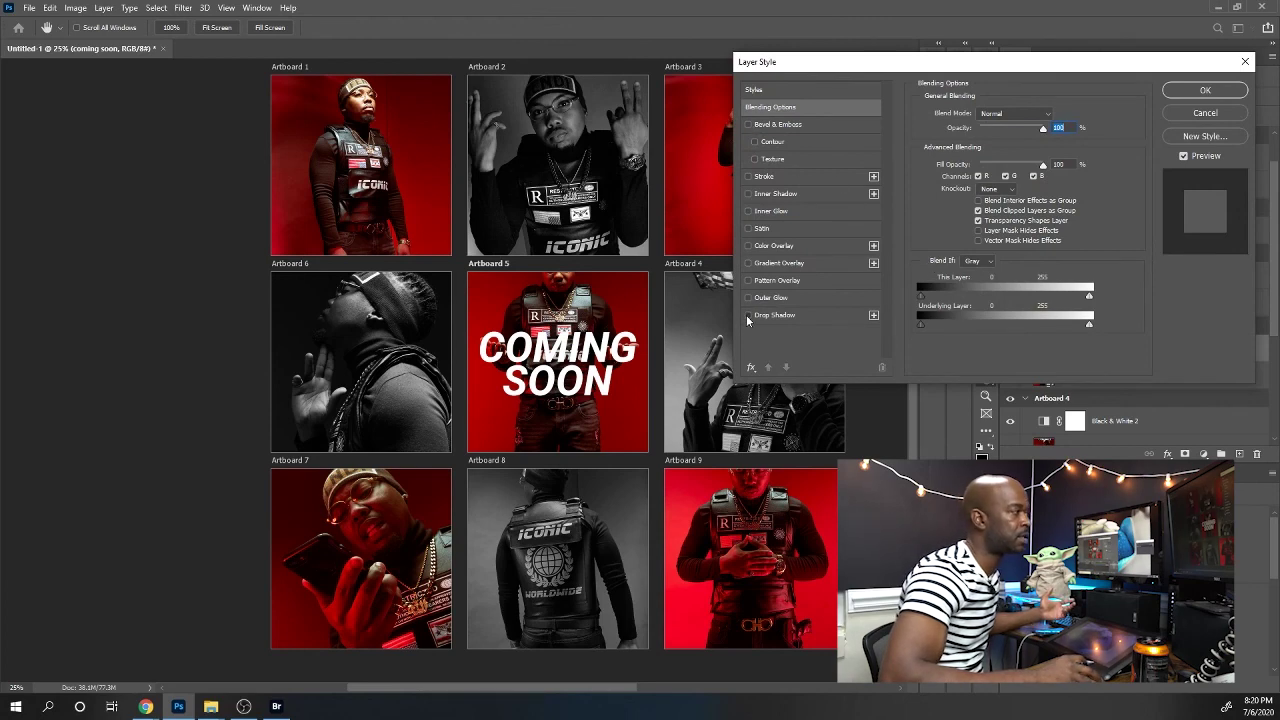
click(768, 316)
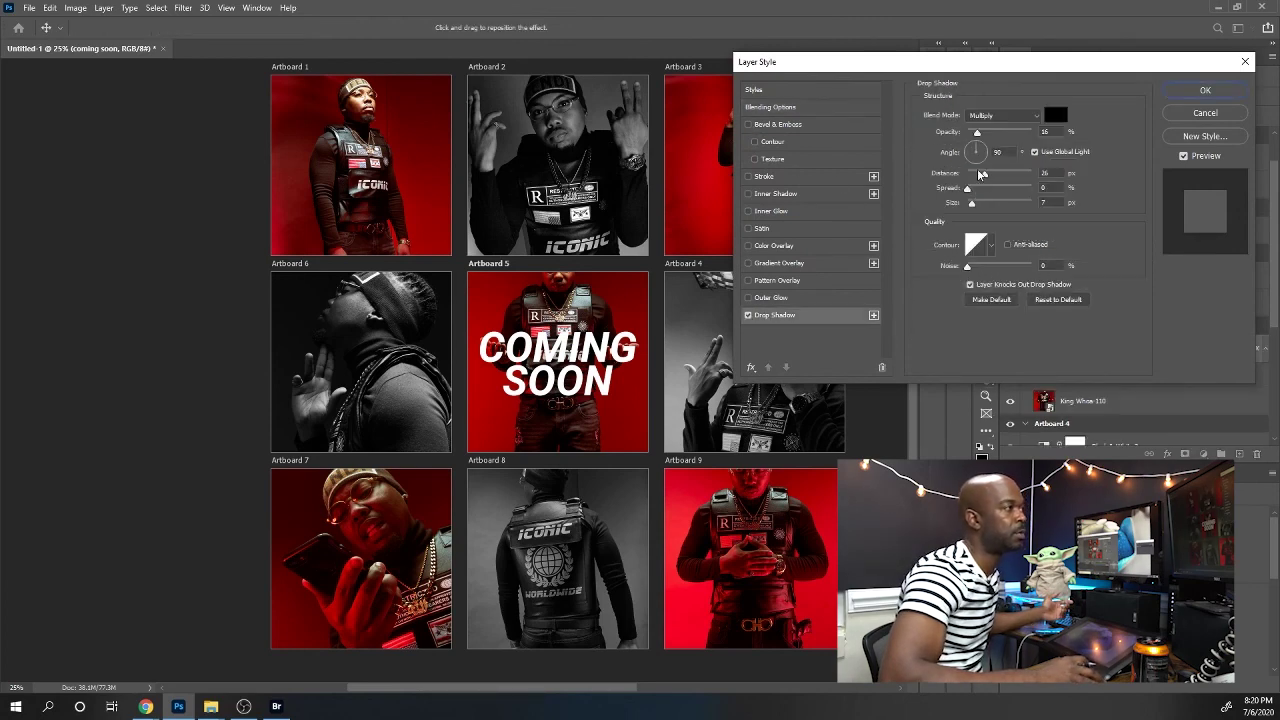
drag(974, 205, 977, 206)
drag(977, 135, 979, 175)
click(1178, 92)
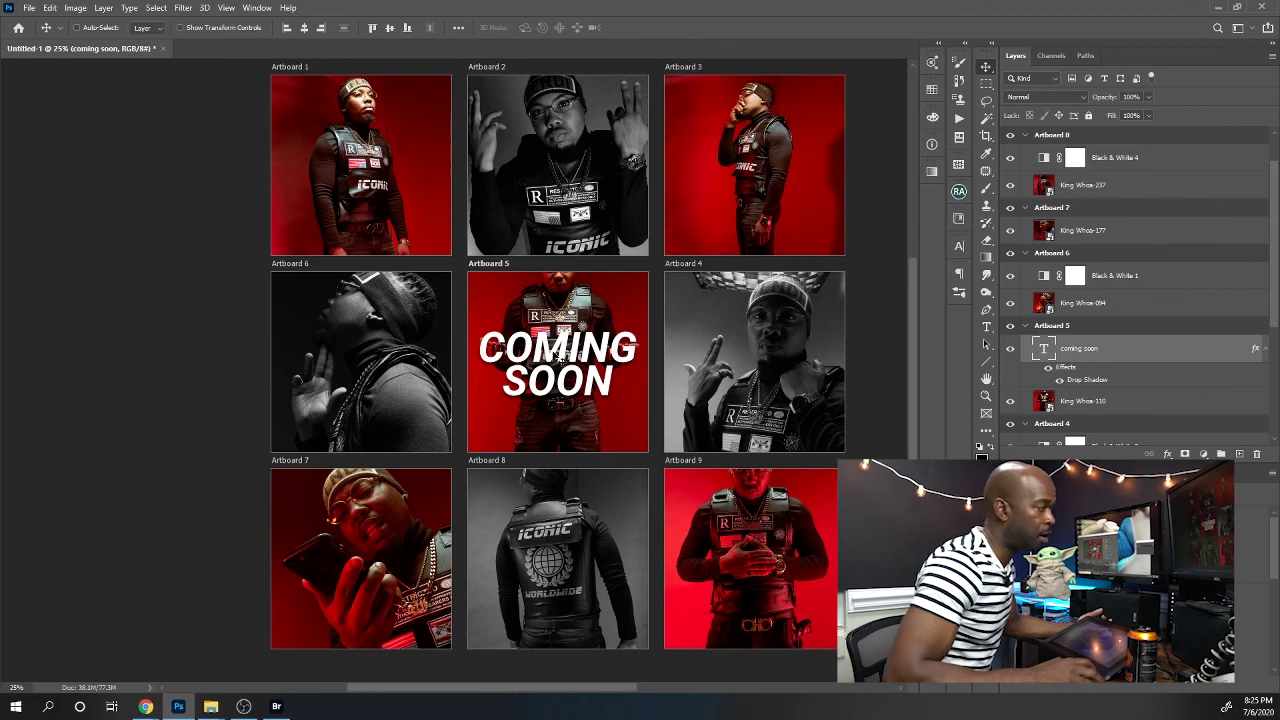
Start File > Export > Artboards to Files and position the export dialog
click(30, 9)
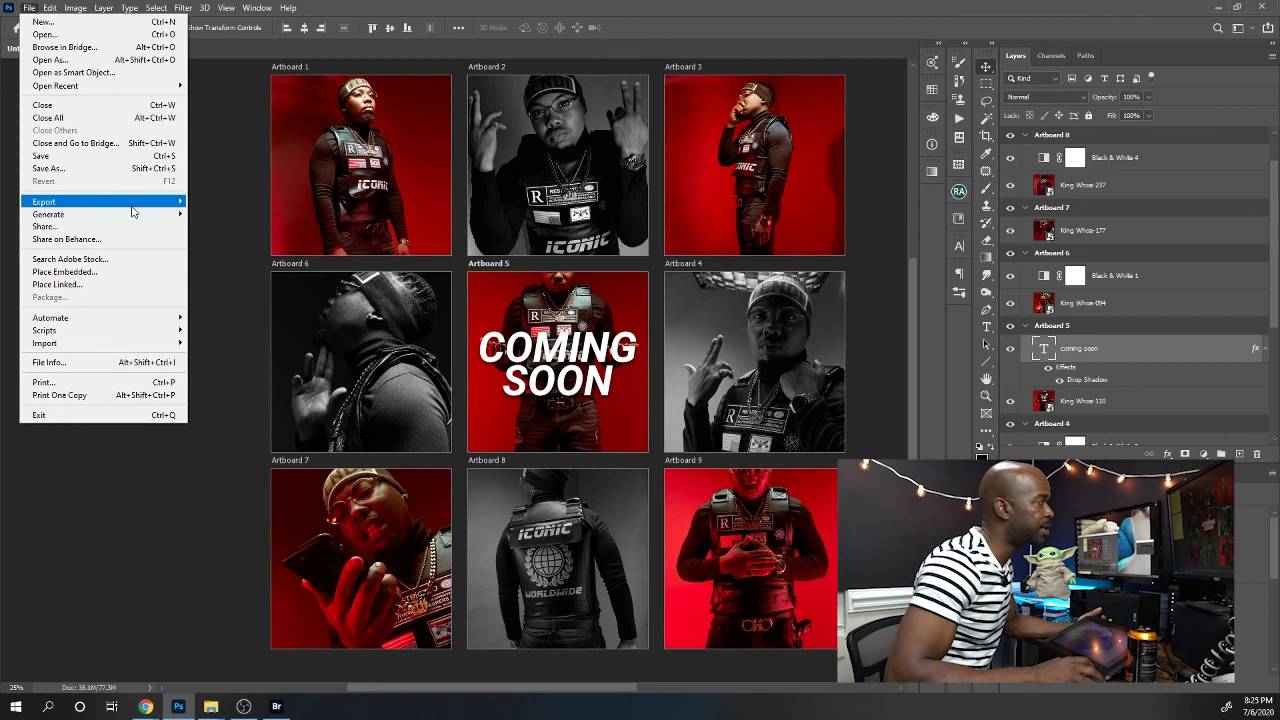
mouse_move(132, 205)
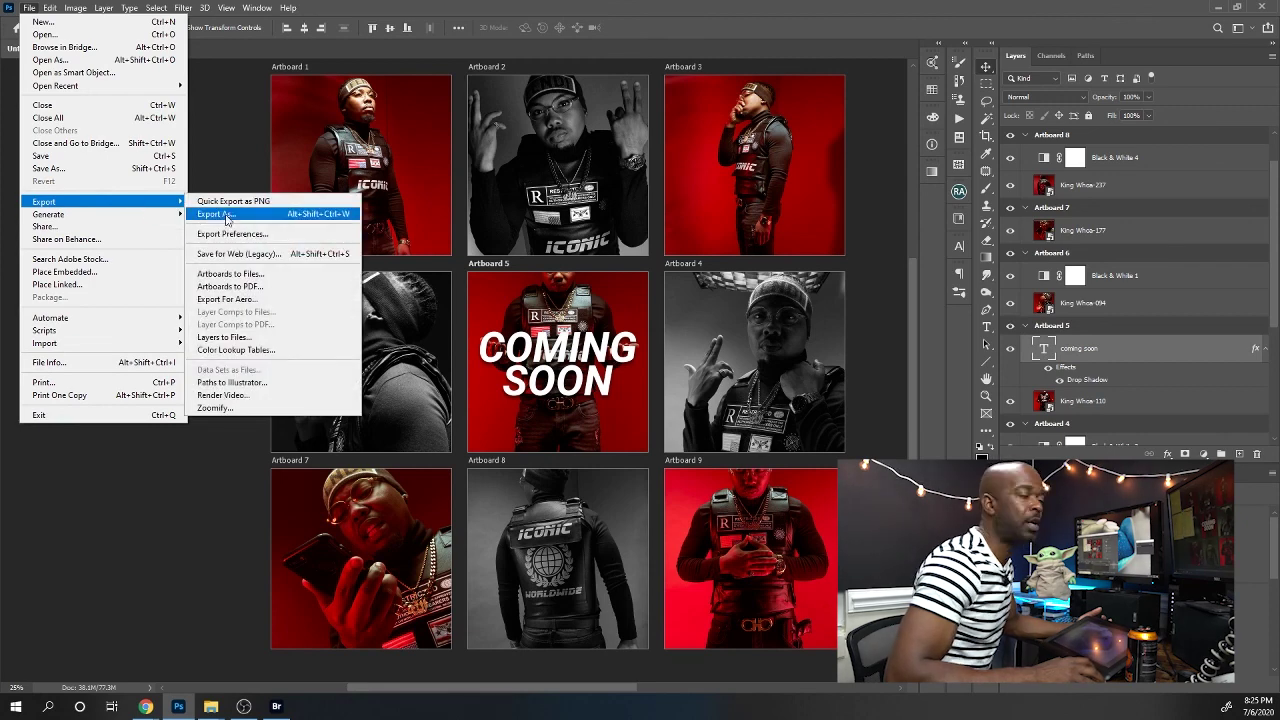
click(268, 287)
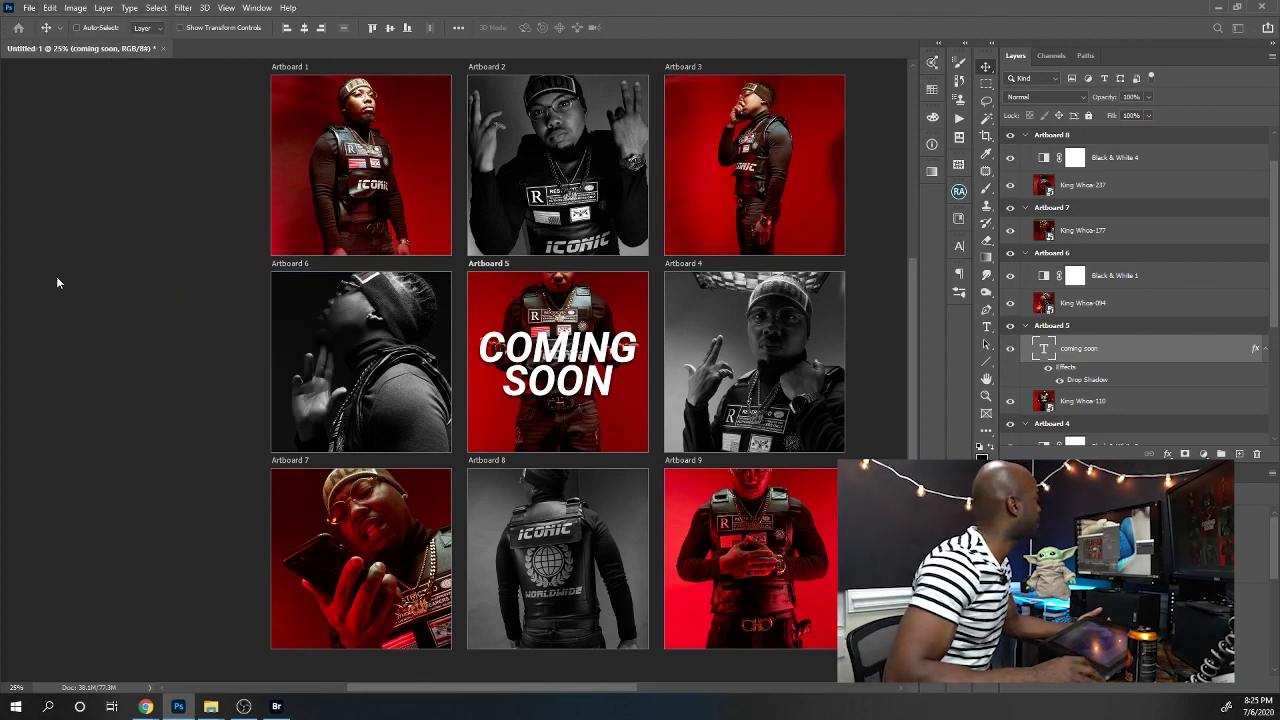
drag(576, 160, 719, 231)
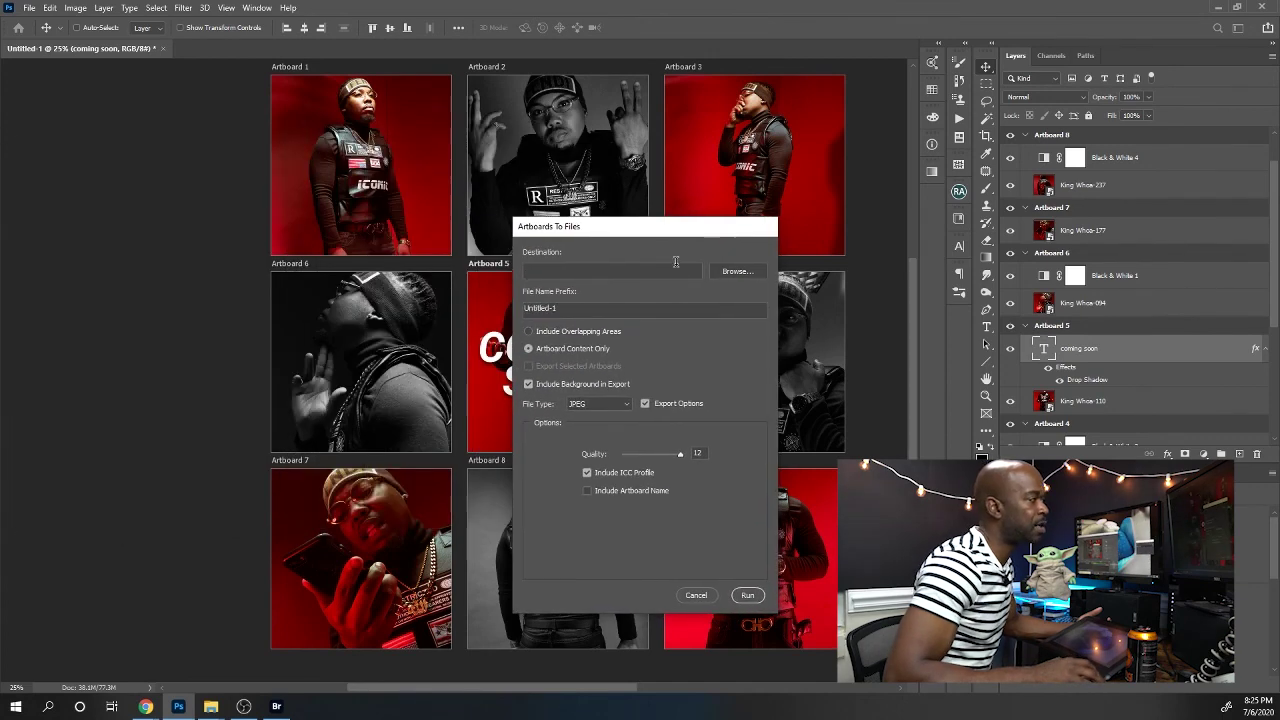
Create a new 'King W' folder in Pictures and choose it as the export destination
click(722, 270)
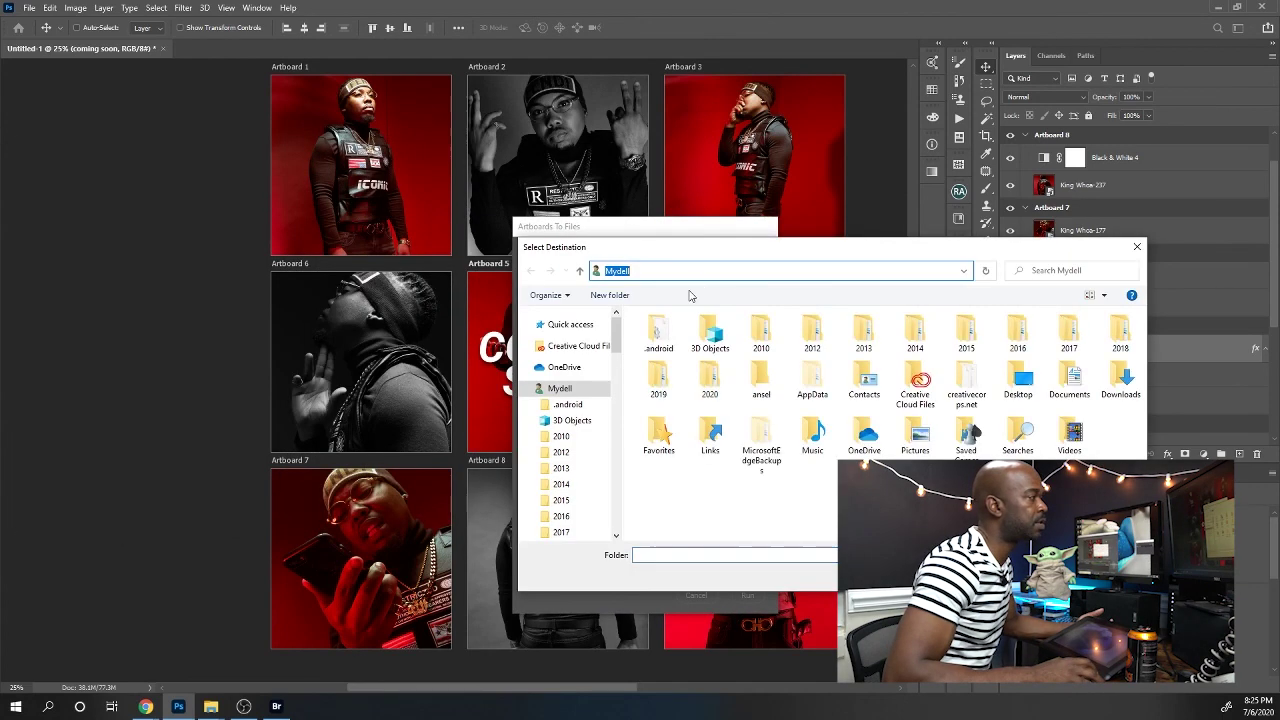
scroll(573, 402, down, 6)
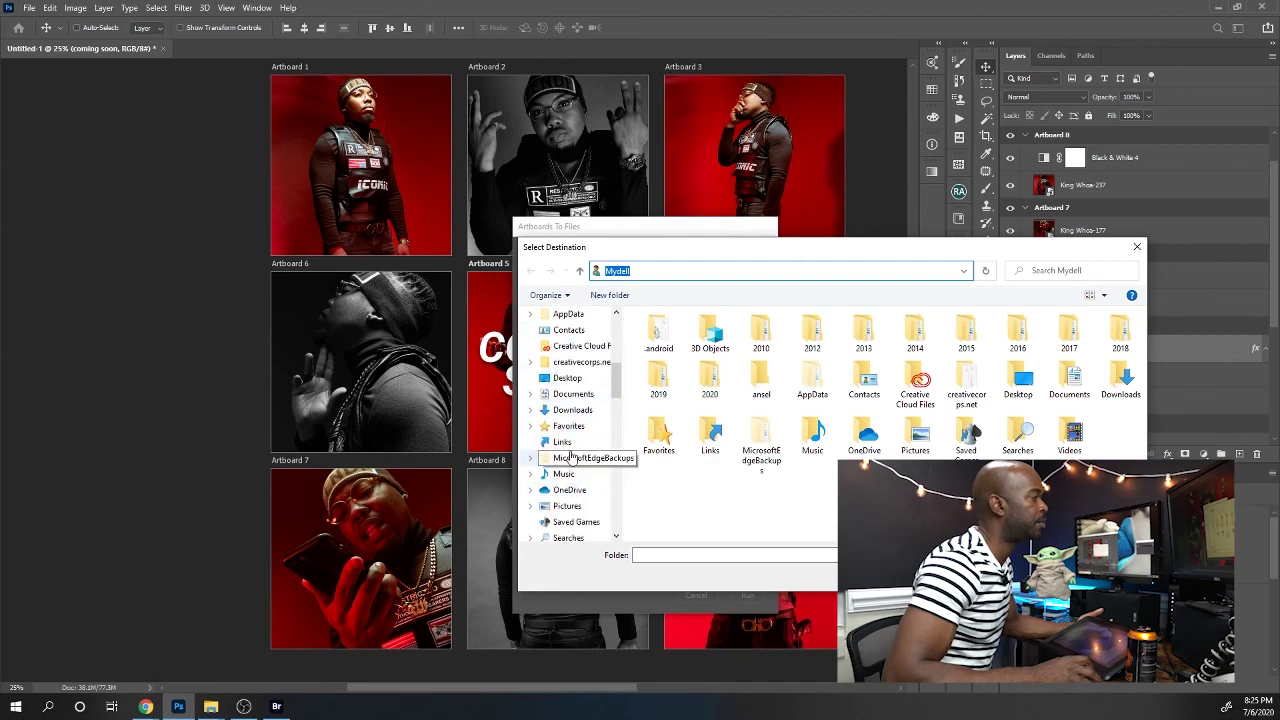
click(568, 505)
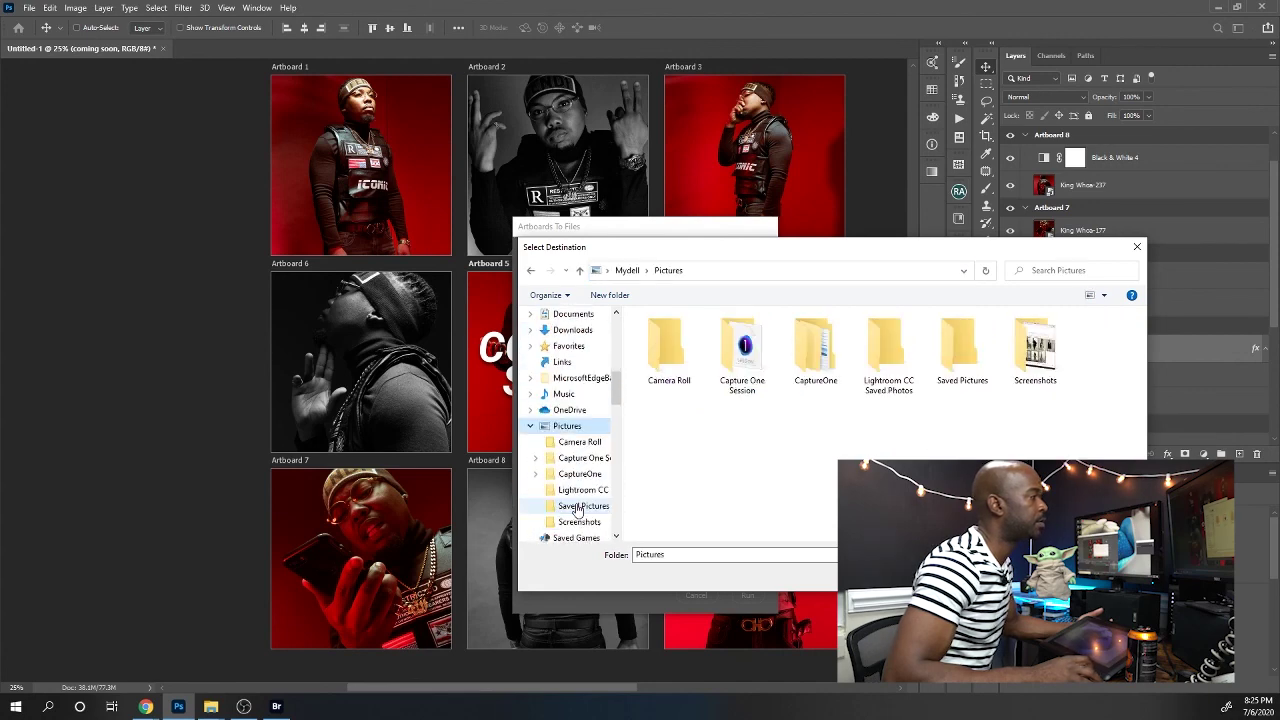
click(609, 295)
click(609, 295)
text(King W)
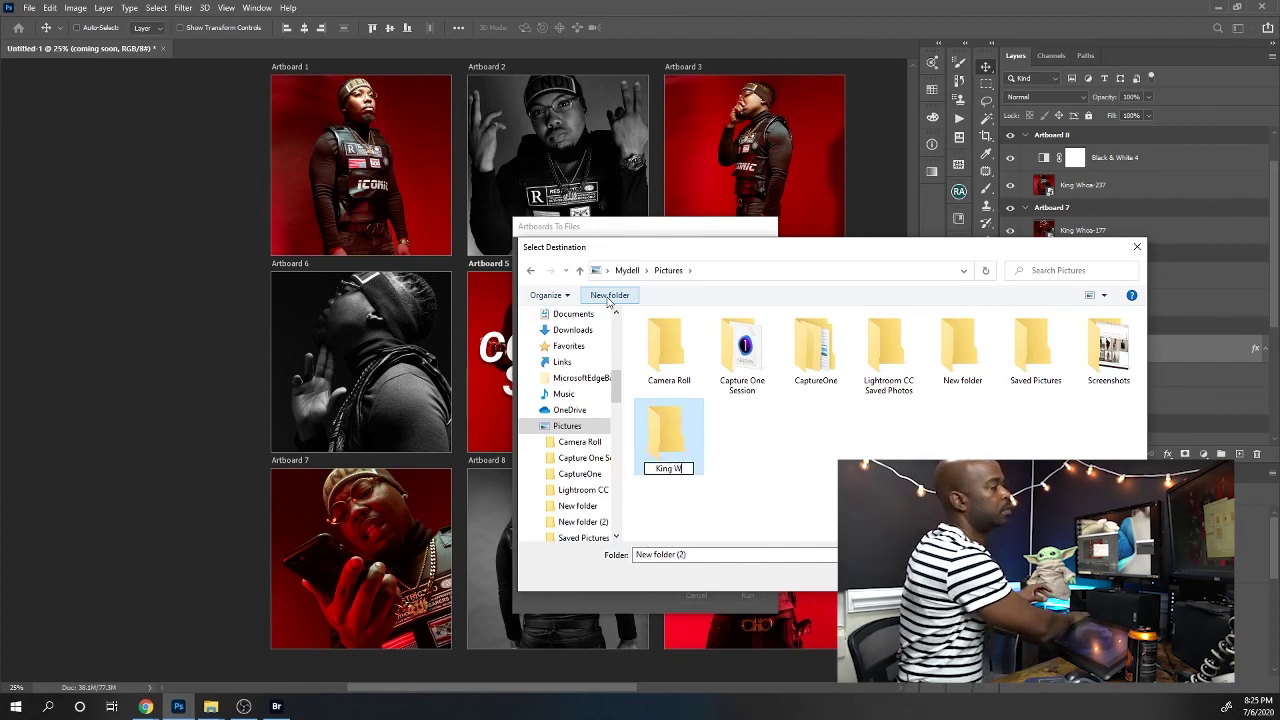
key(Return)
key(Return)
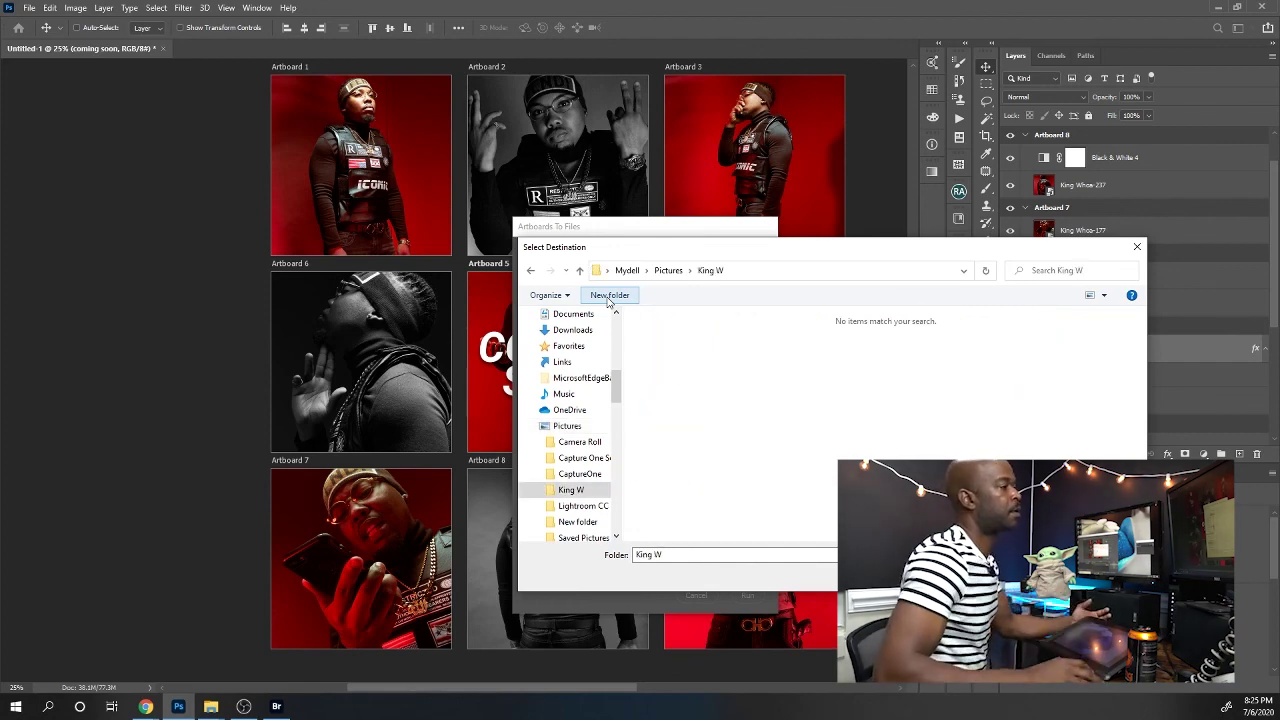
key(Return)
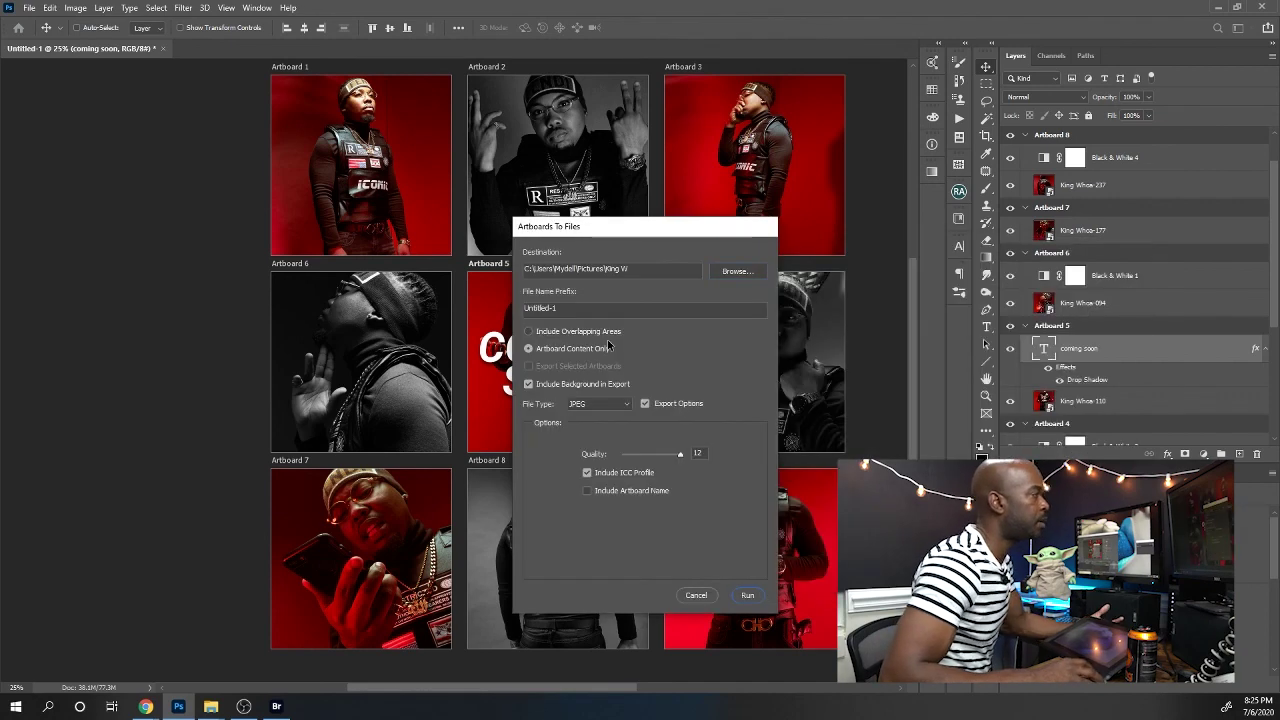
Export the artboards as JPEGs with file name prefix 'IG POST' and dismiss the success alert
drag(582, 310, 530, 312)
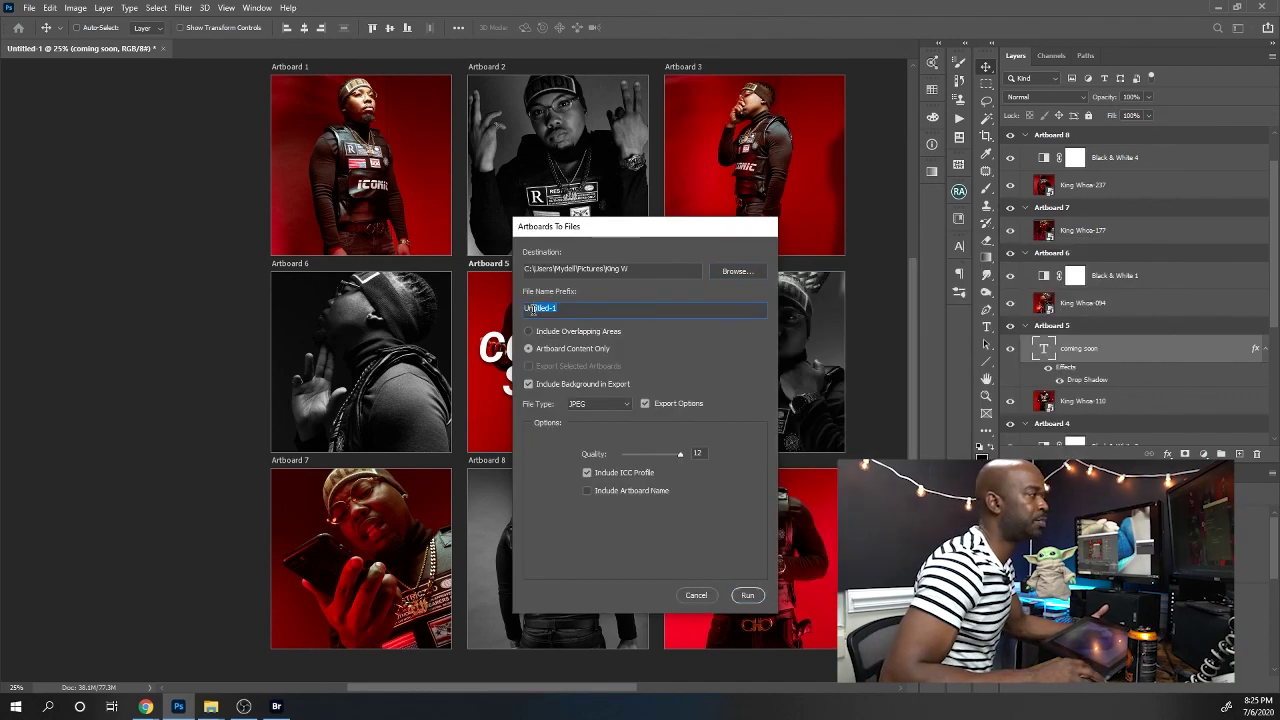
text(IG )
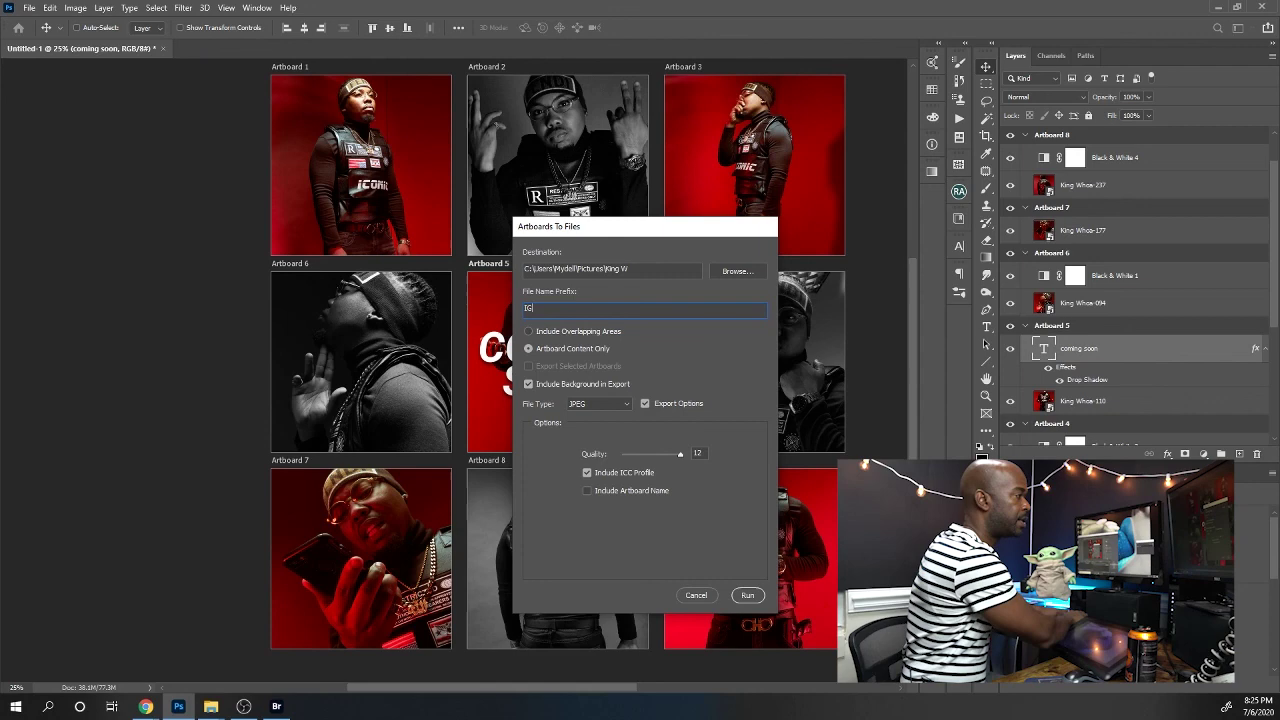
text(POST)
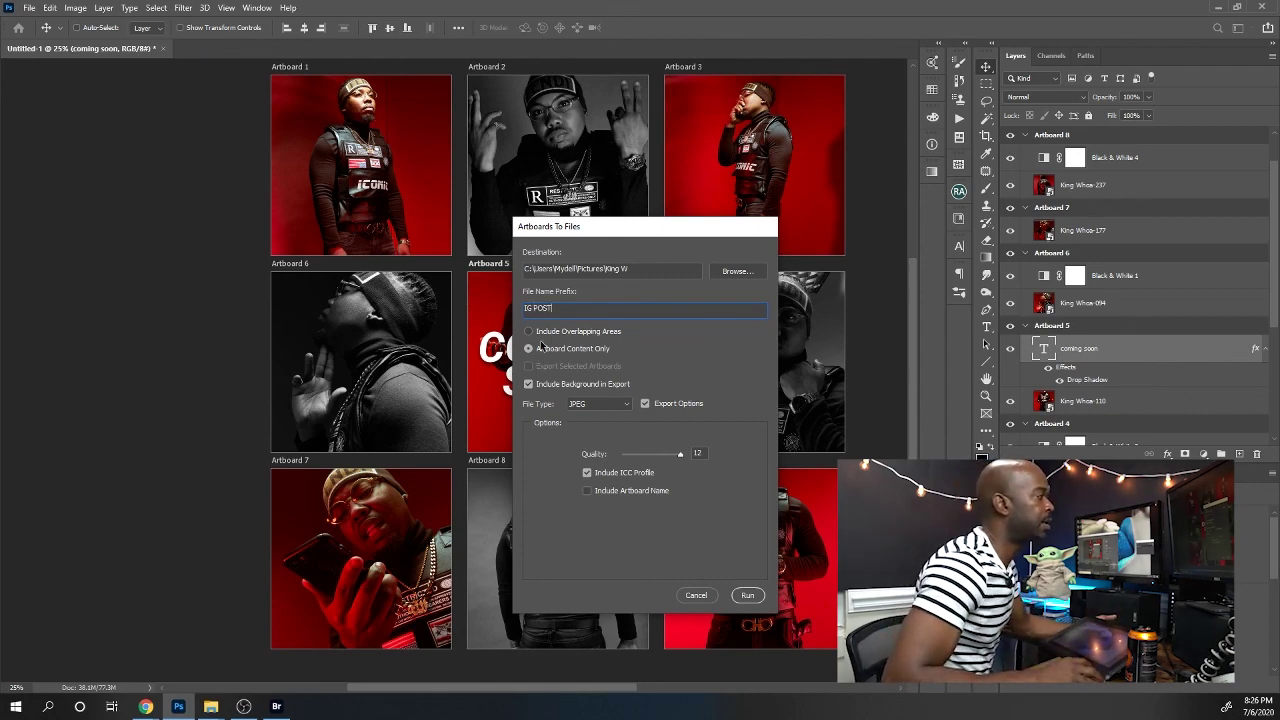
click(604, 407)
click(606, 409)
click(606, 408)
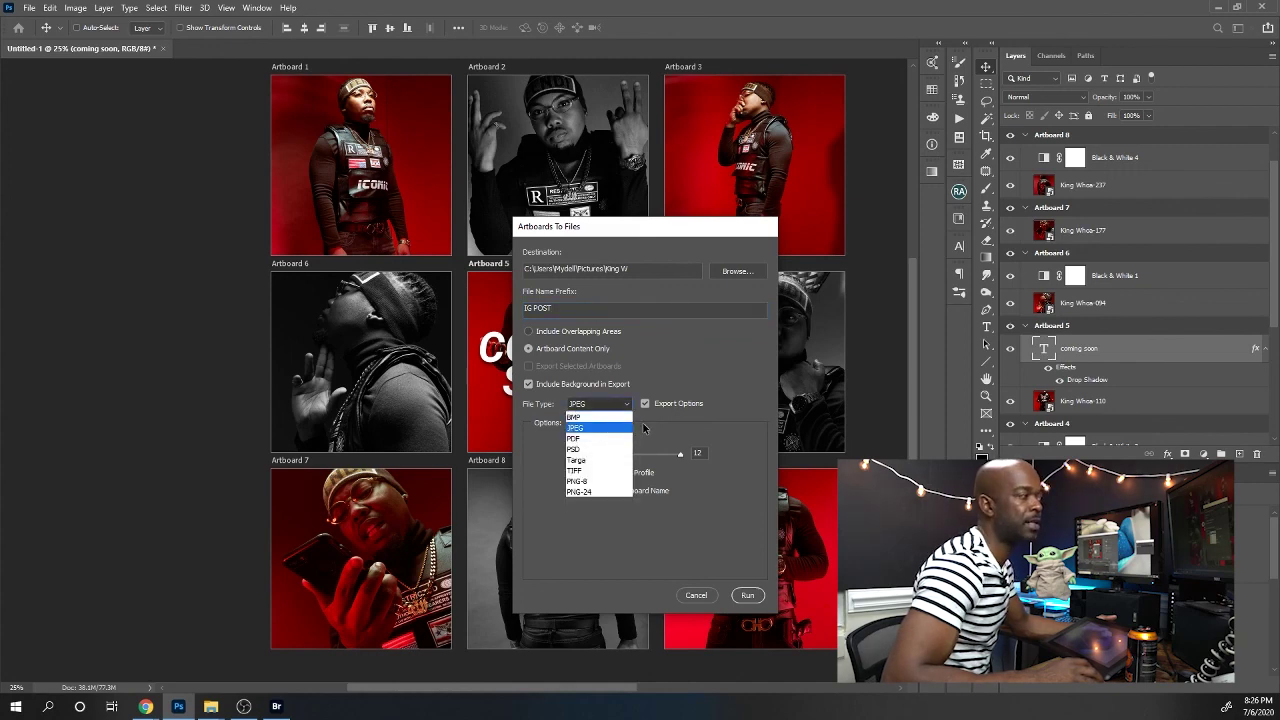
click(643, 428)
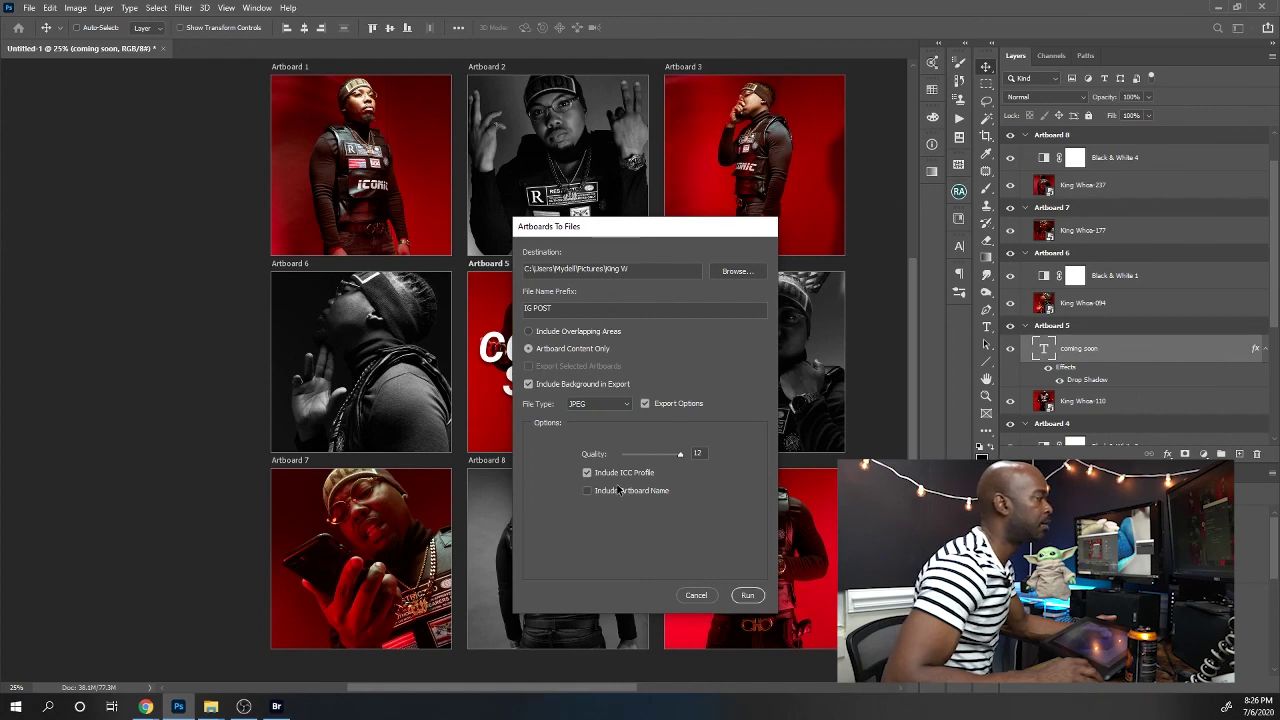
click(747, 595)
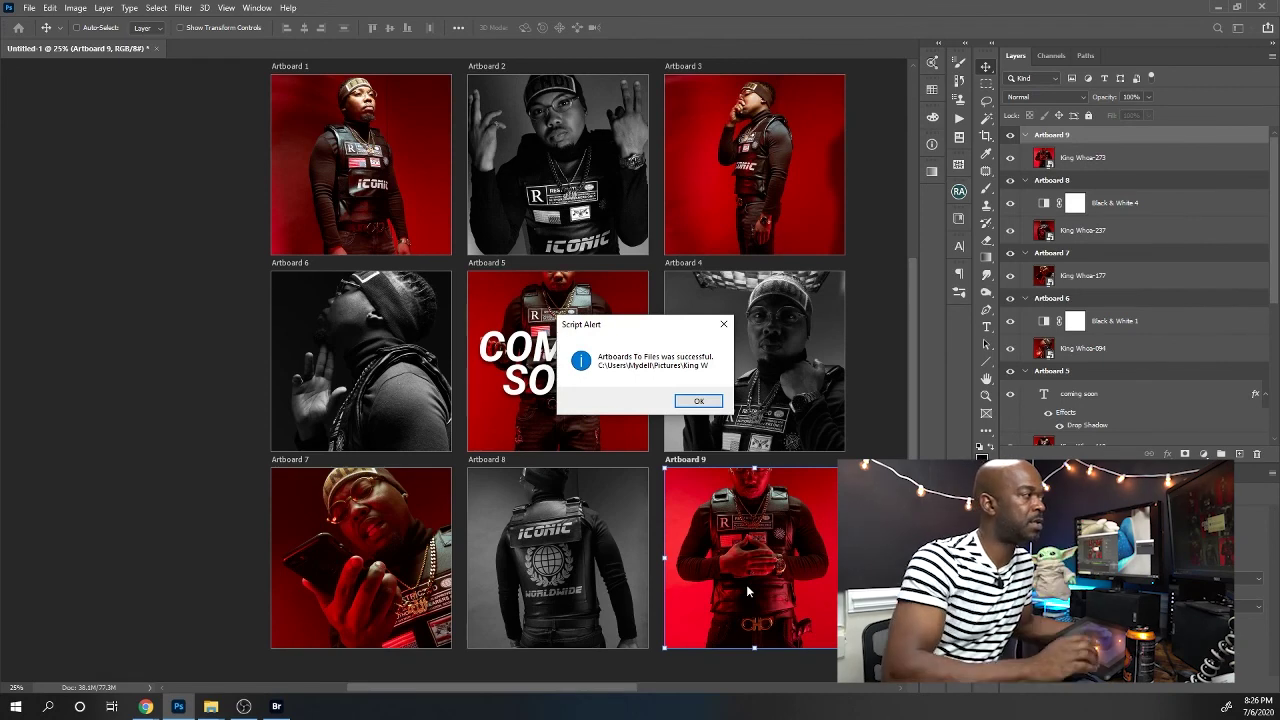
click(698, 401)
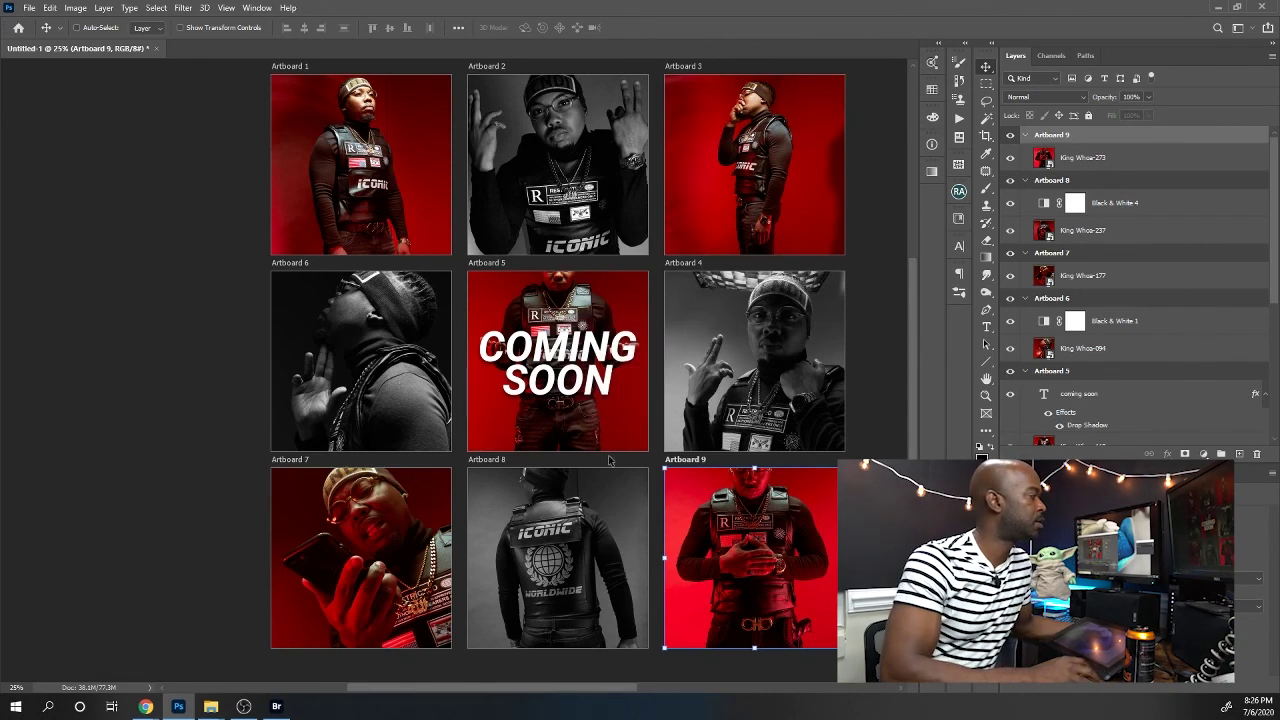
In File Explorer, navigate through This PC and Pictures into the King W folder
mouse_move(210, 706)
click(160, 652)
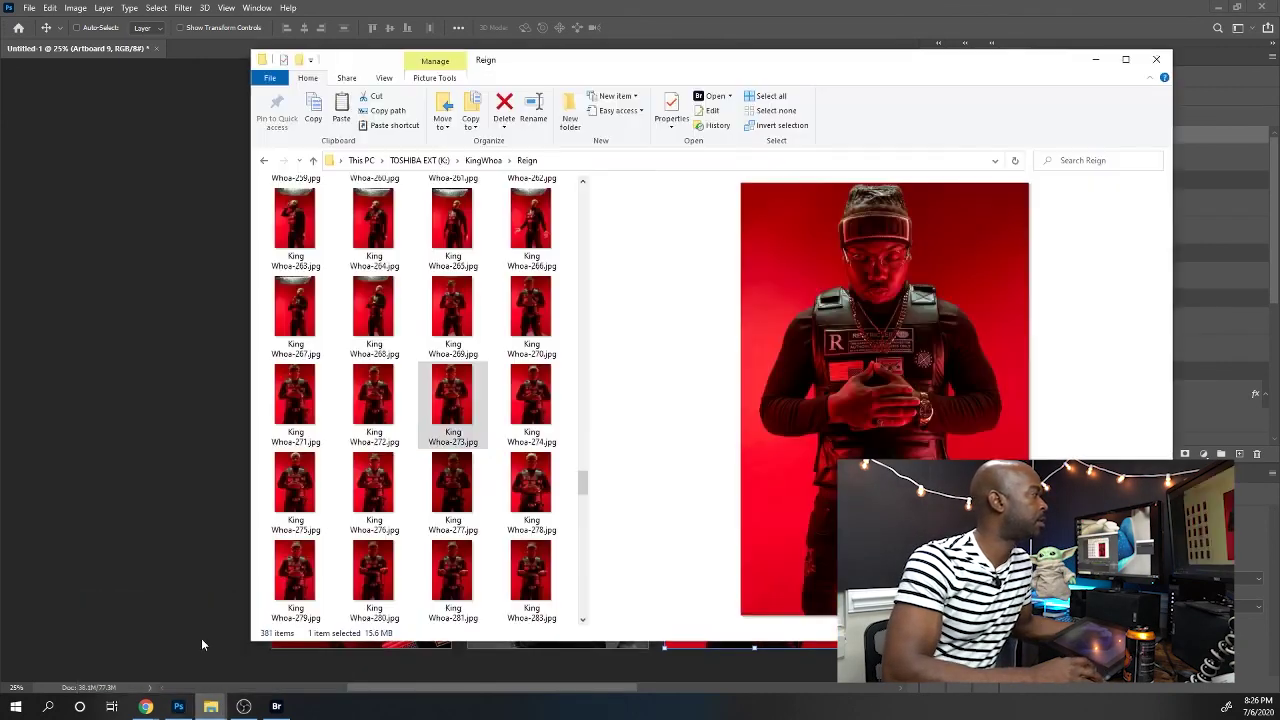
click(358, 162)
click(340, 161)
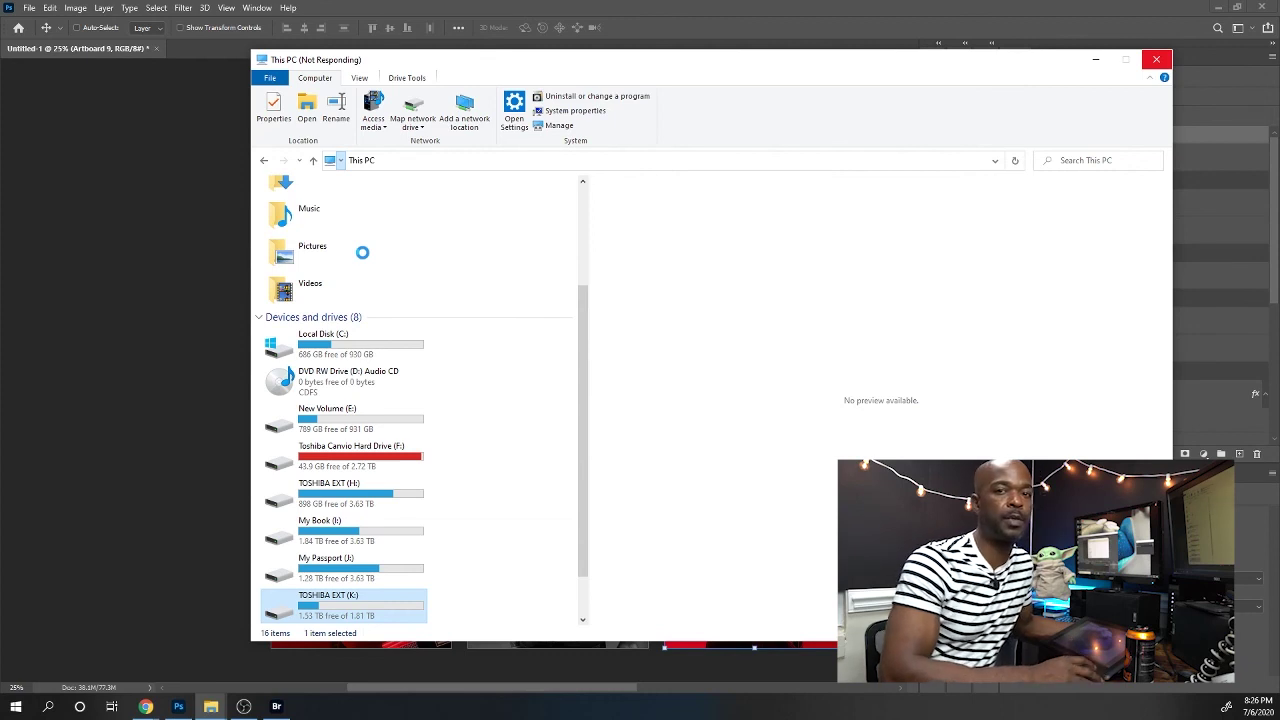
double_click(323, 257)
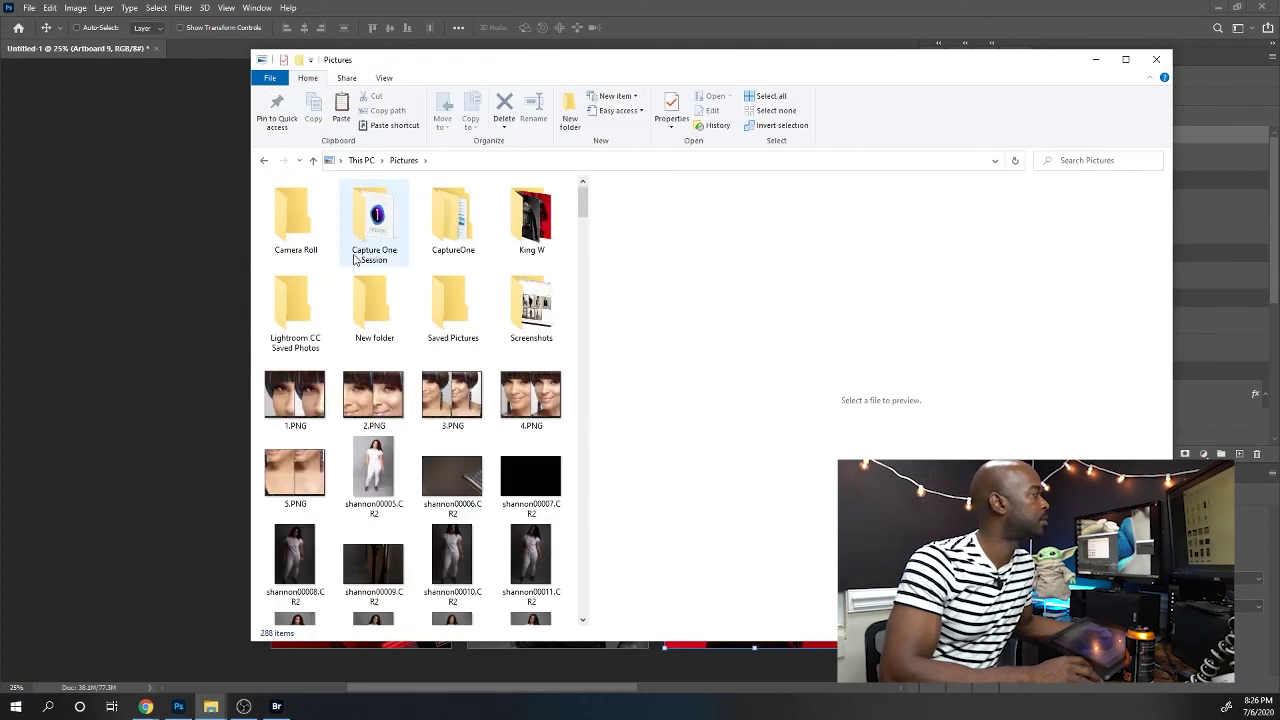
double_click(525, 226)
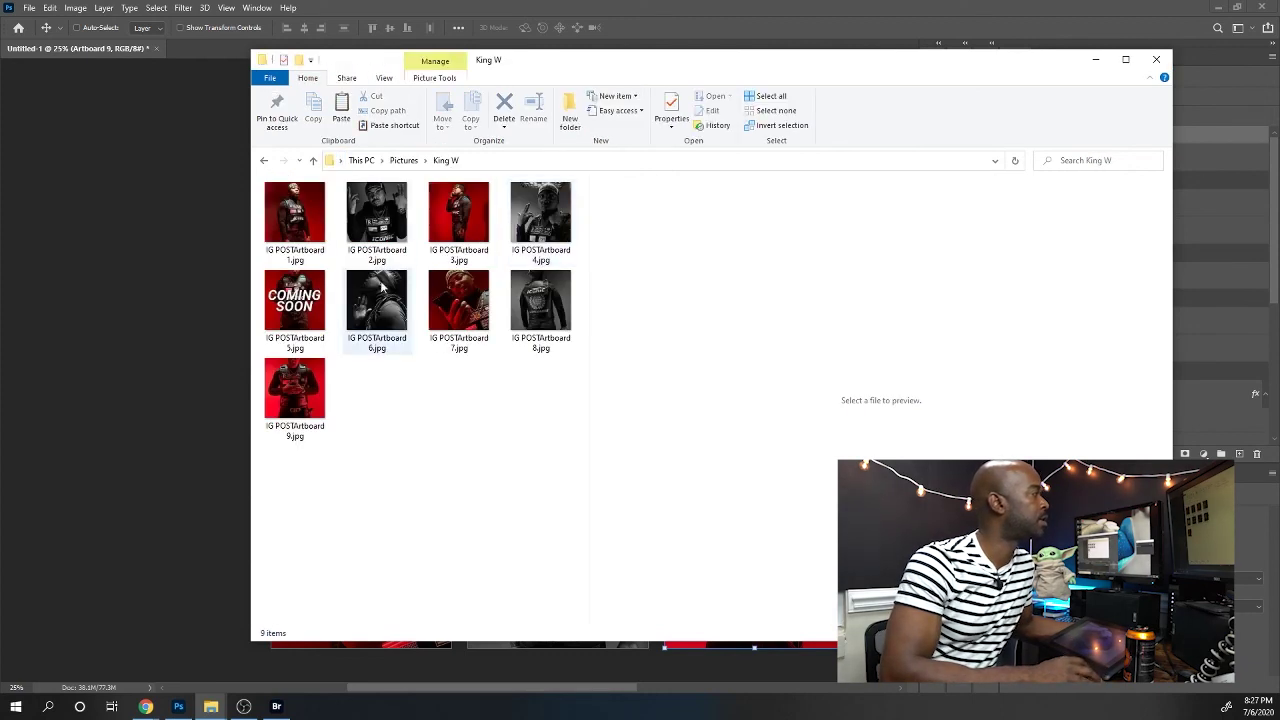
Preview each of the nine IG POSTArtboard JPEGs, then minimize File Explorer
click(307, 232)
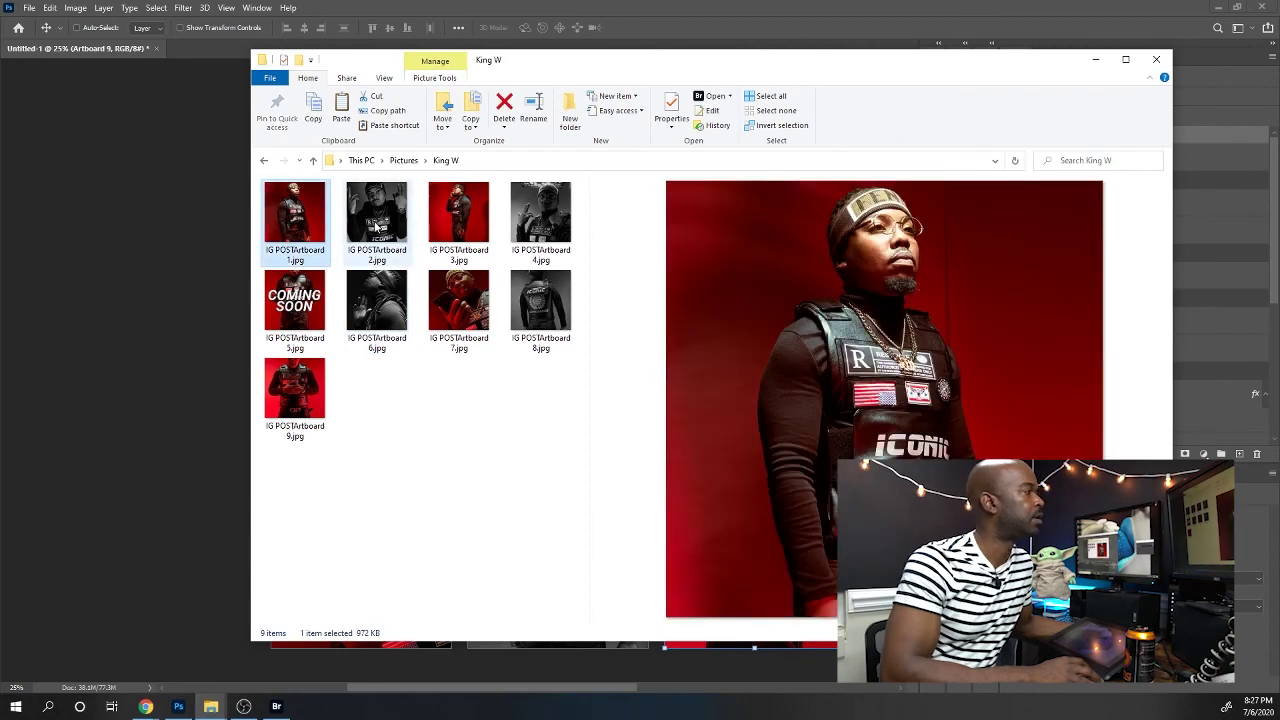
click(376, 227)
click(452, 221)
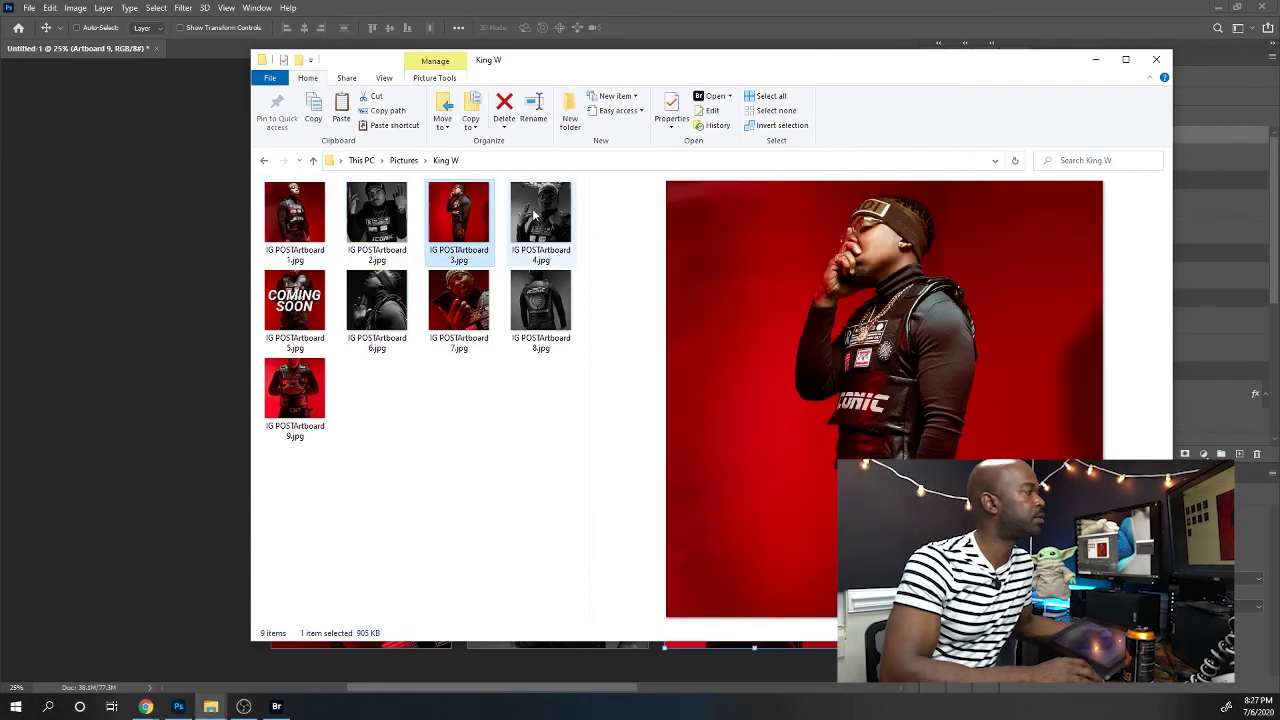
click(535, 215)
click(294, 300)
click(376, 300)
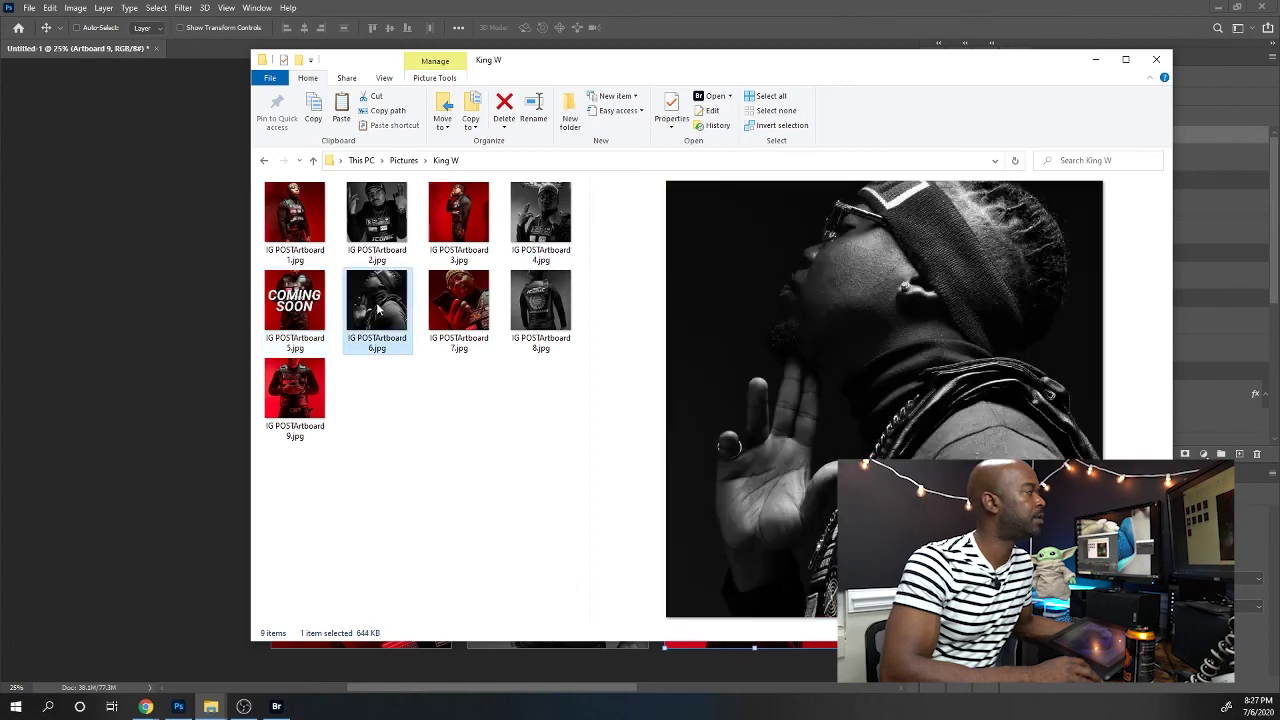
click(462, 313)
click(520, 306)
click(305, 430)
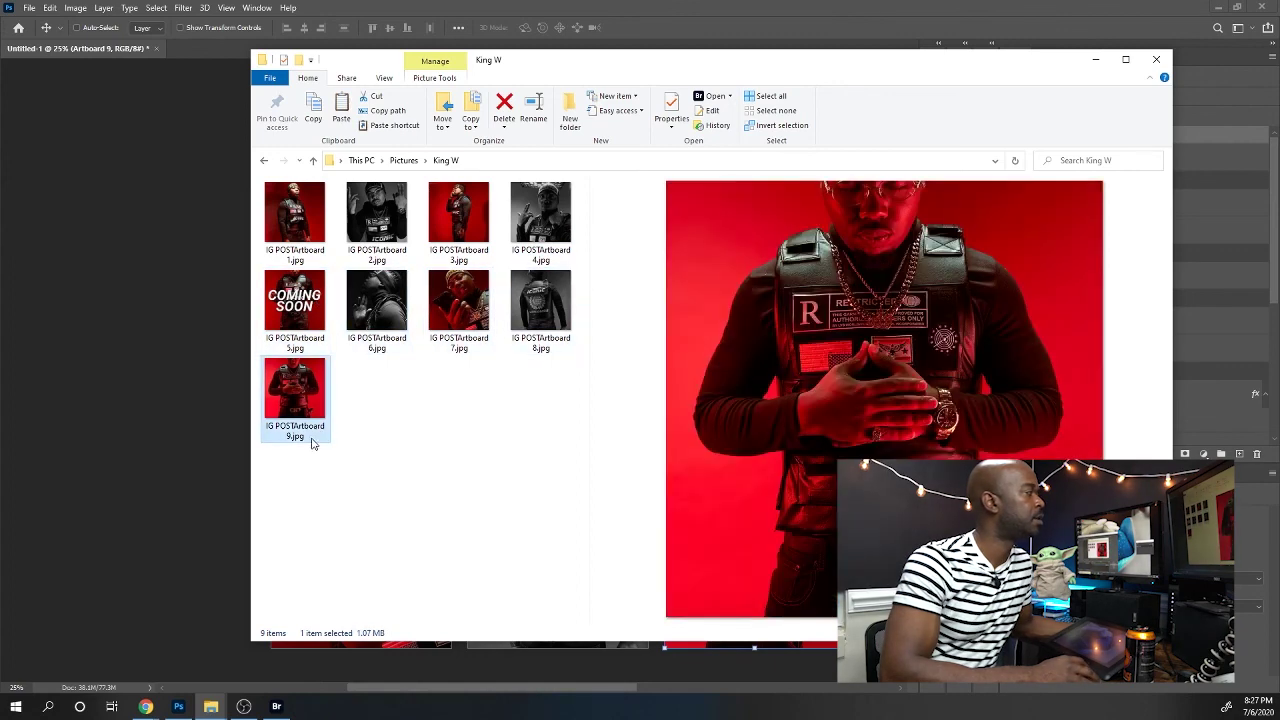
click(298, 498)
click(458, 310)
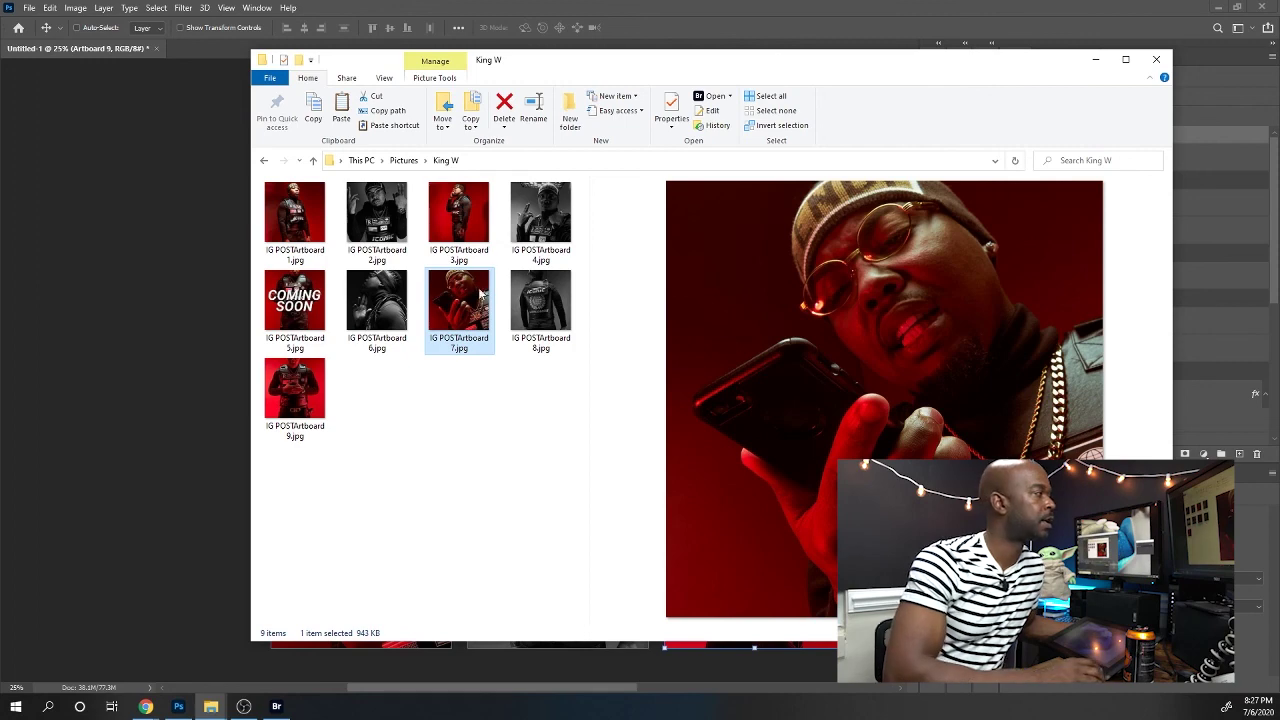
click(1098, 62)
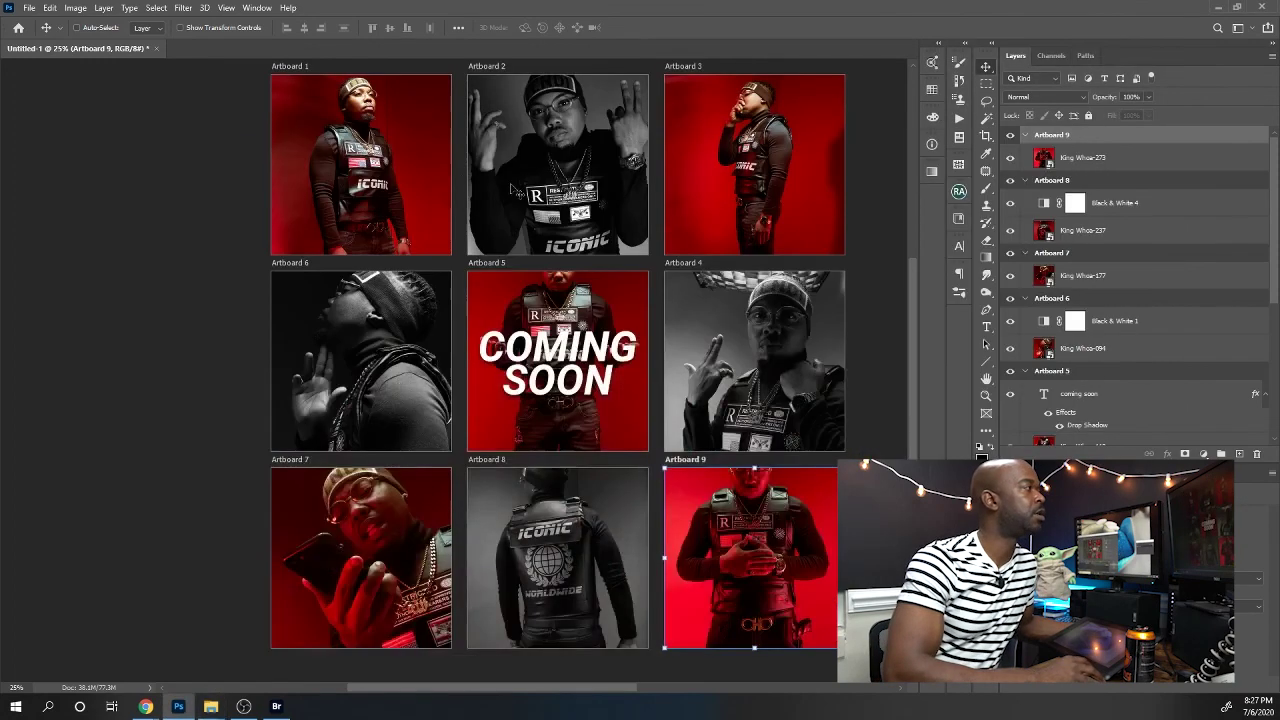